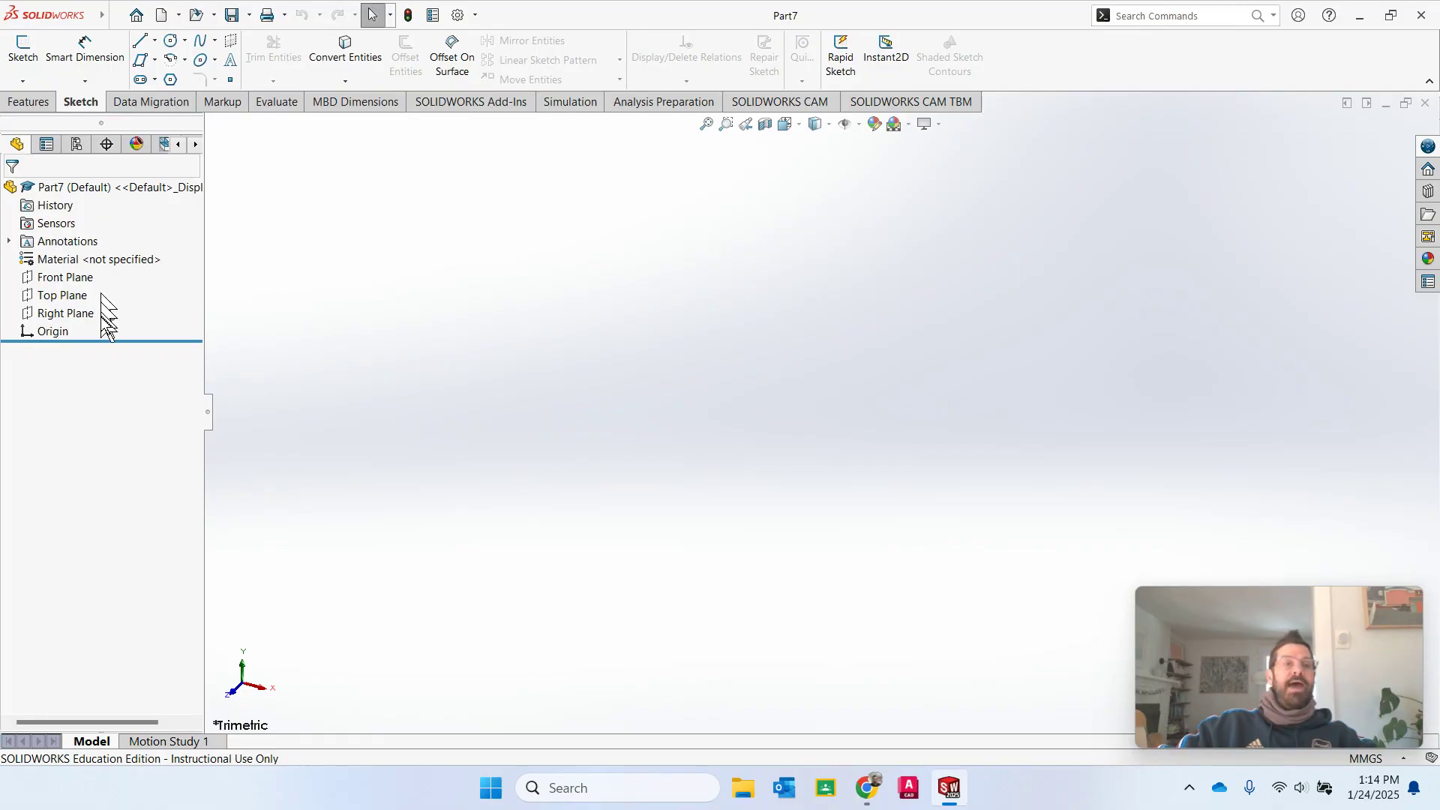
Step: On the Front Plane, sketch a closed five-line profile from the origin, about 49 mm high with a 102 mm base and two slanted right-side lines forming a notch
{"action": "right_click", "coordinate": [81, 282]}
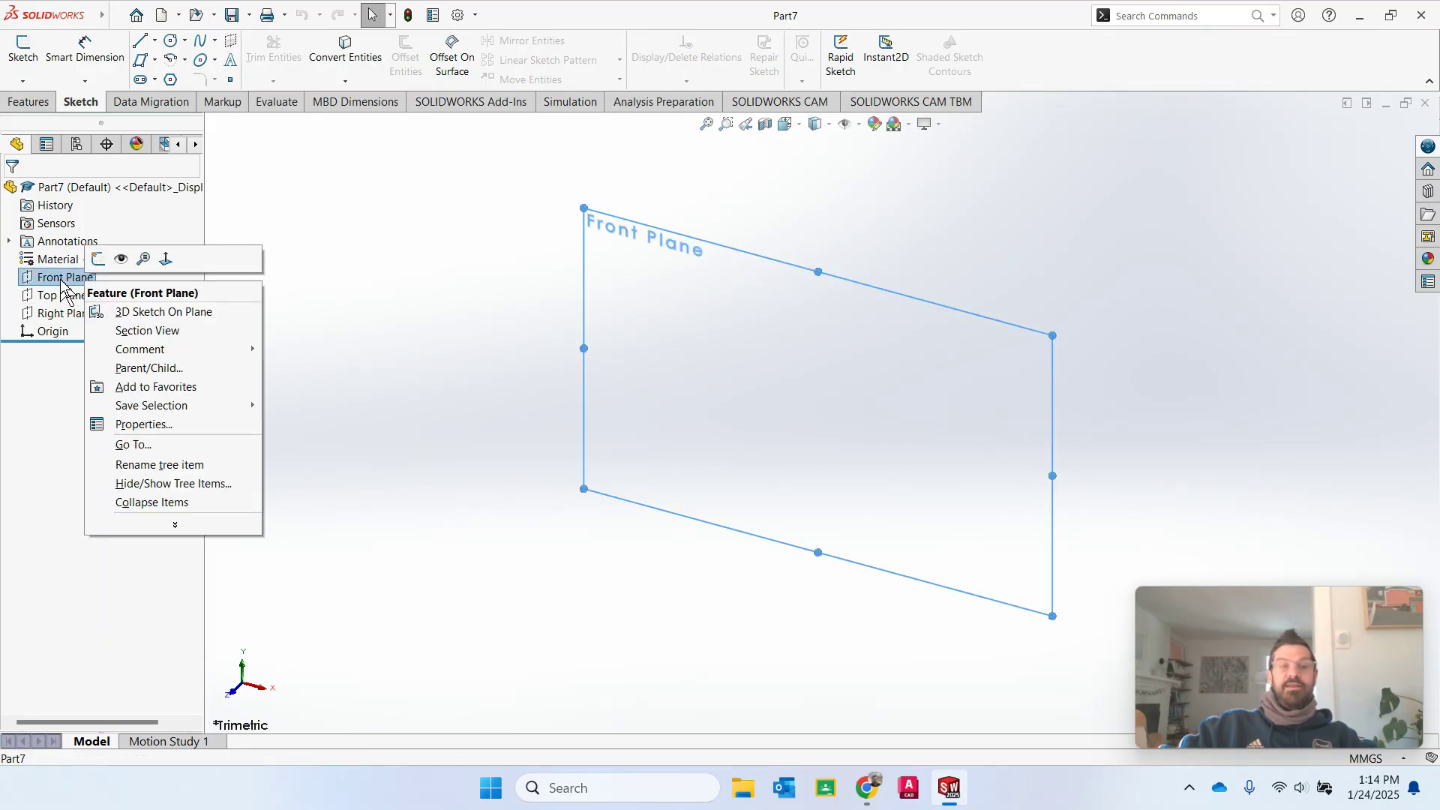
{"action": "left_click", "coordinate": [98, 259]}
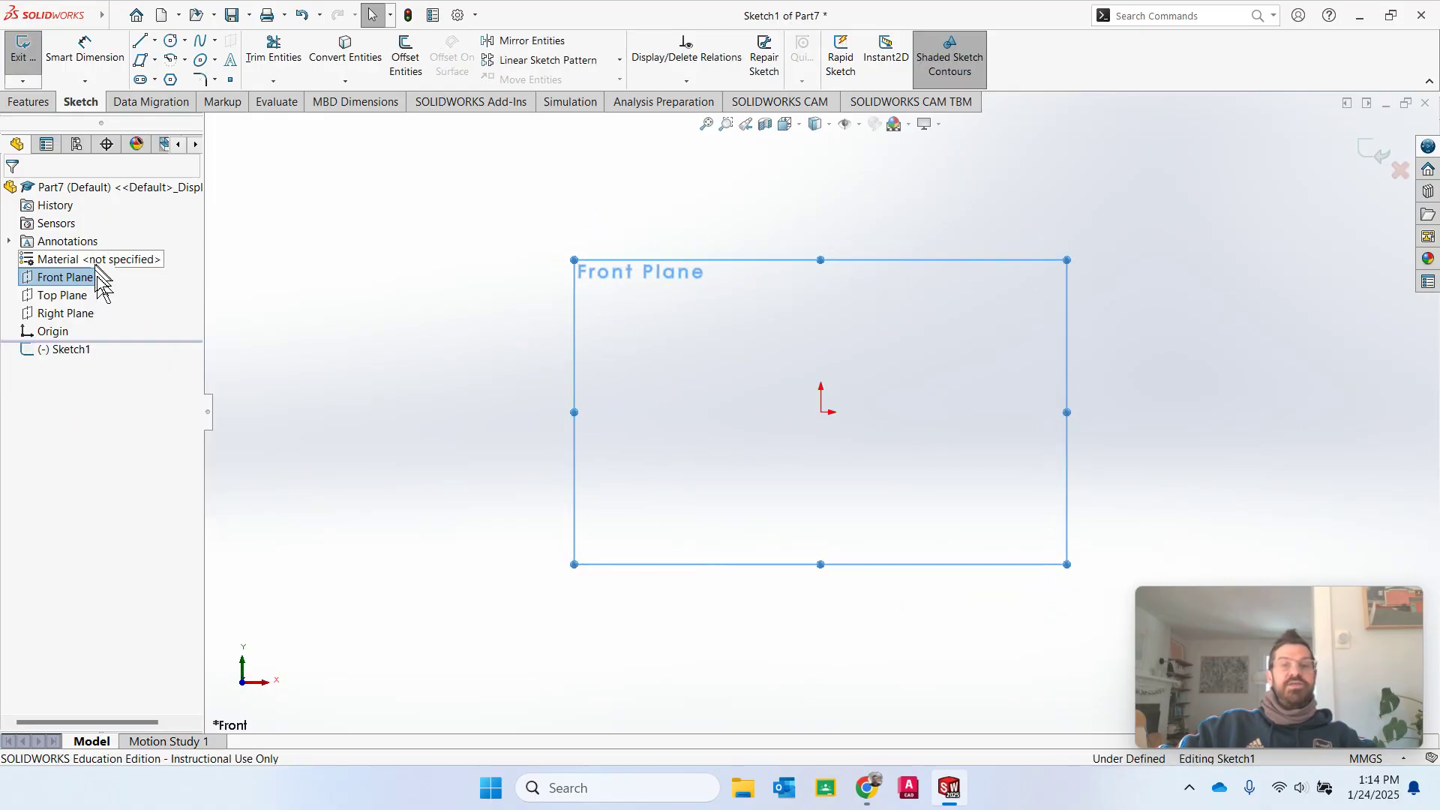
{"action": "left_click", "coordinate": [141, 42]}
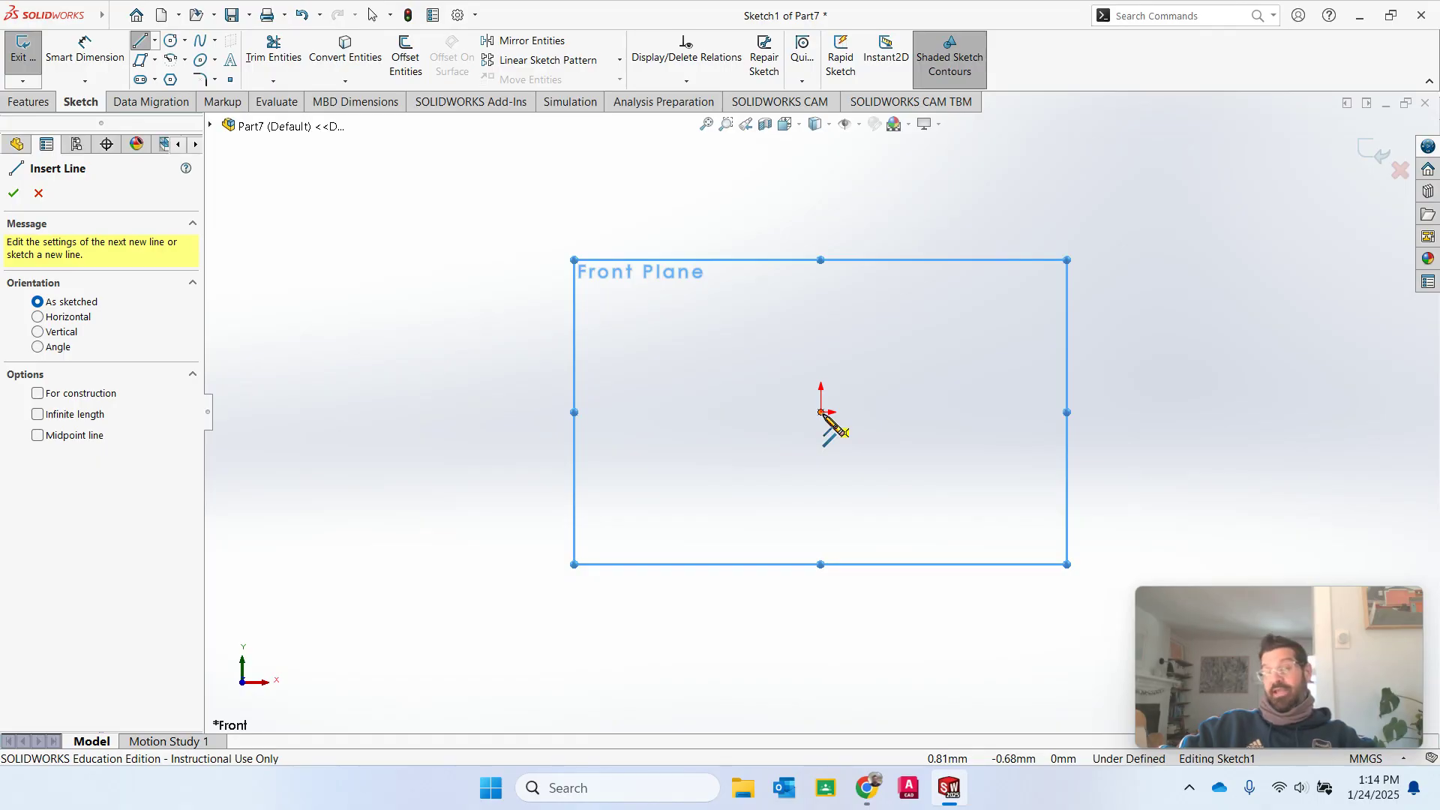
{"action": "left_click", "coordinate": [821, 412]}
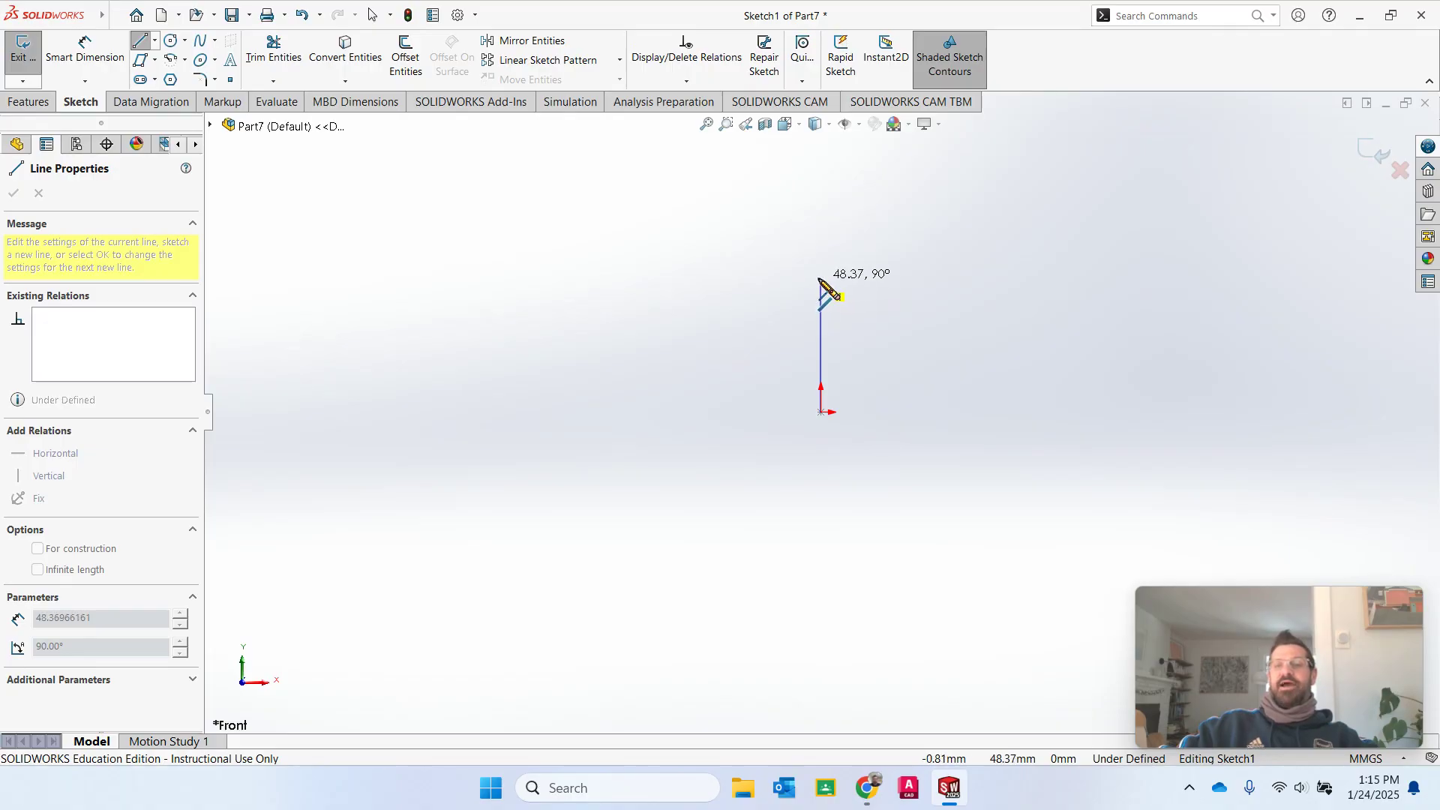
{"action": "left_click", "coordinate": [821, 278]}
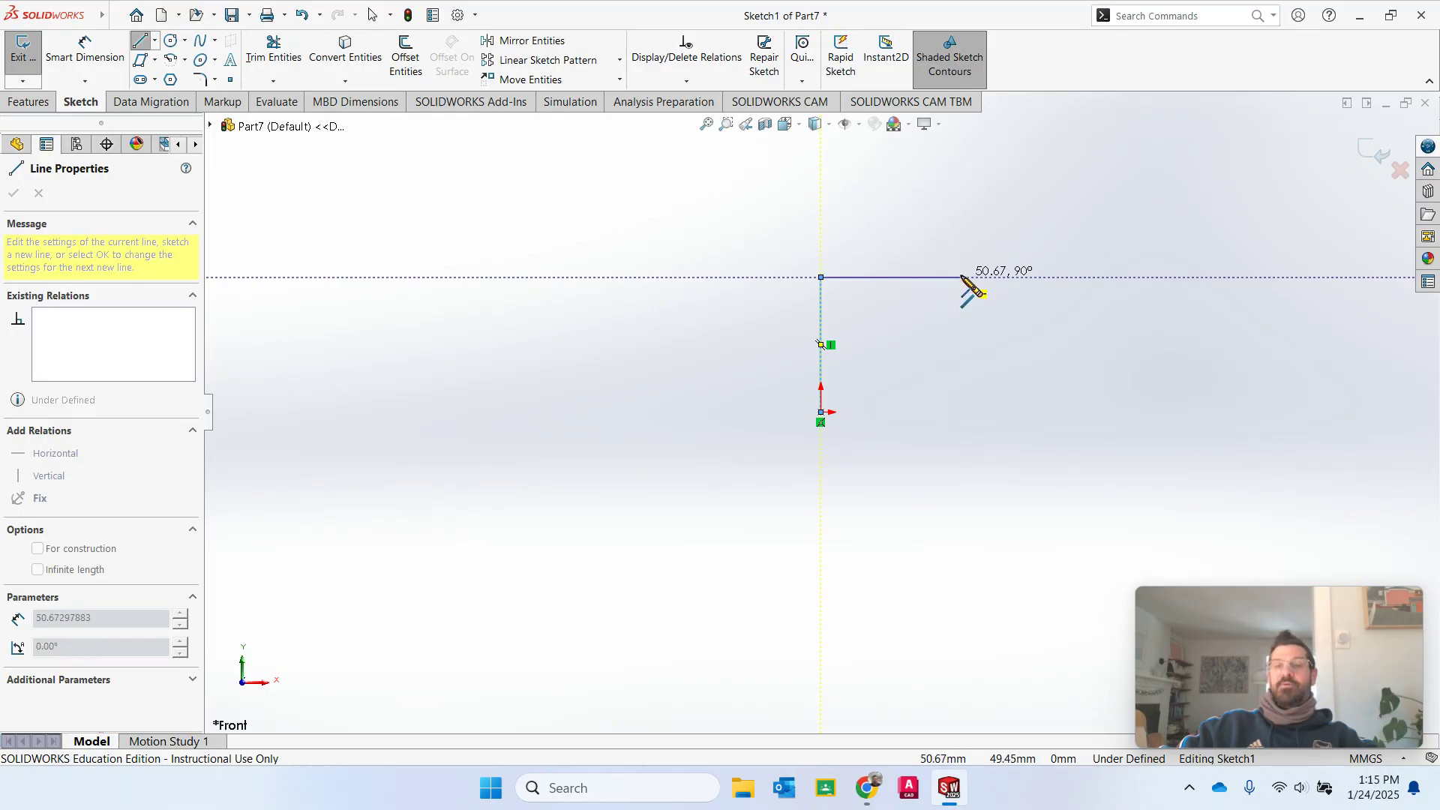
{"action": "left_click", "coordinate": [986, 277]}
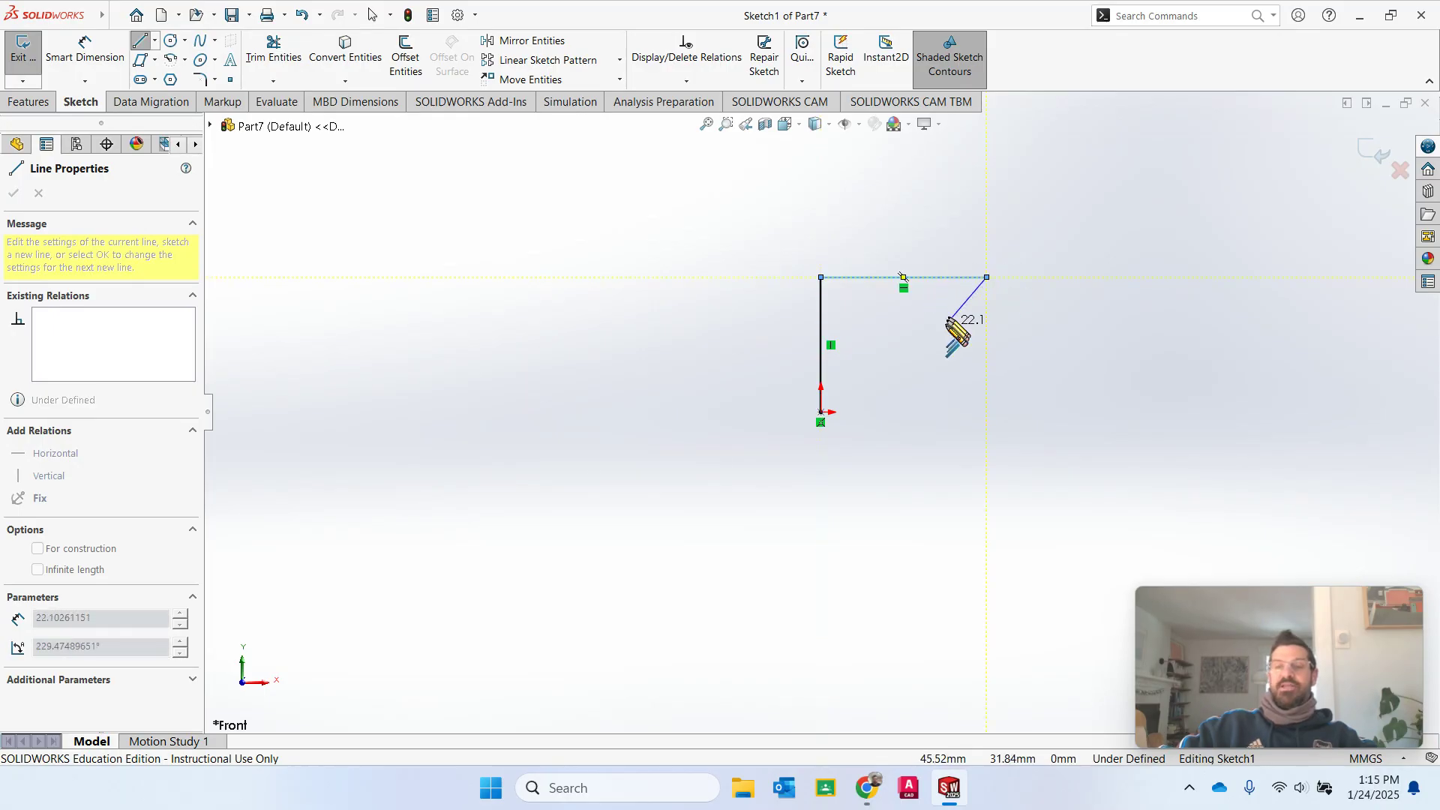
{"action": "left_click", "coordinate": [926, 349]}
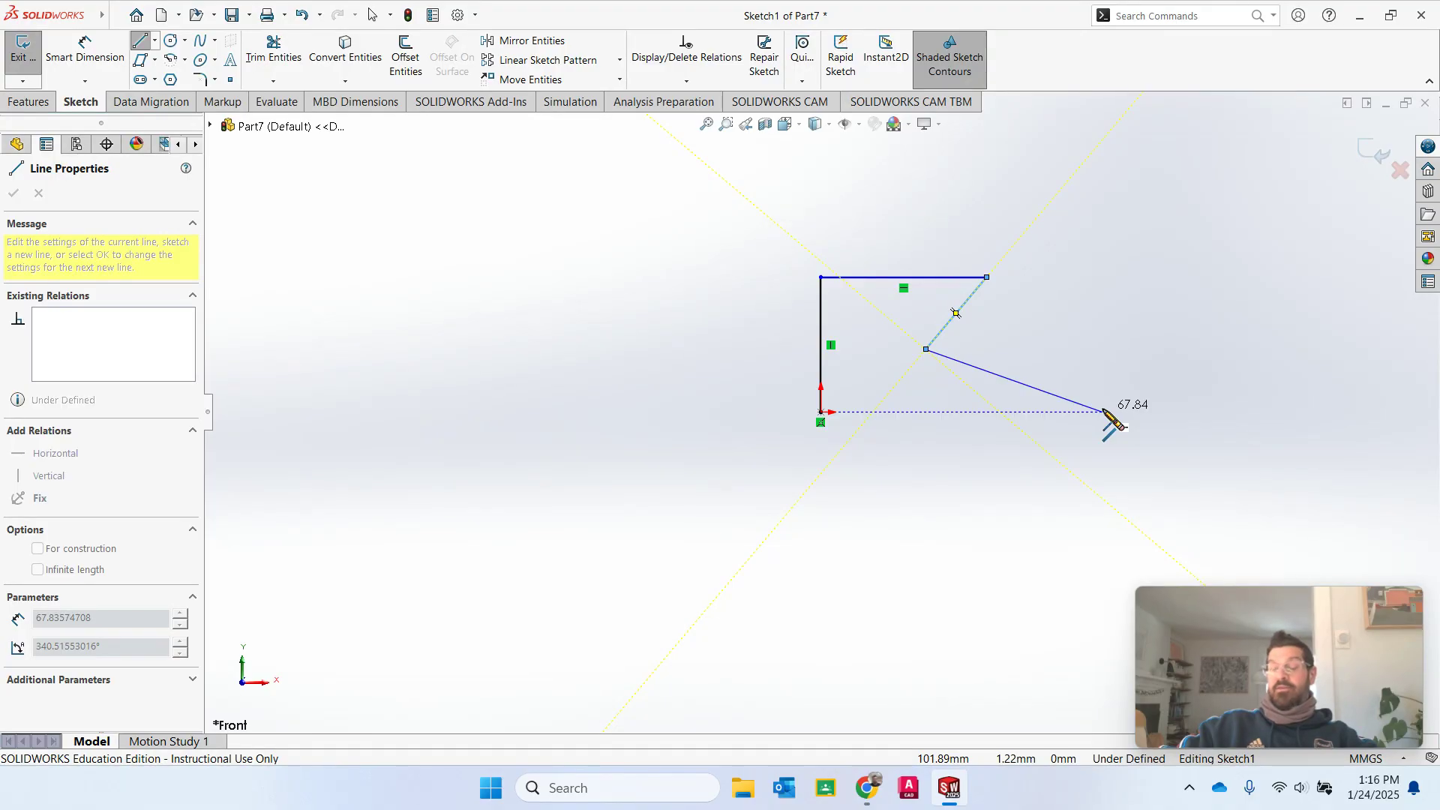
{"action": "left_click", "coordinate": [1103, 412]}
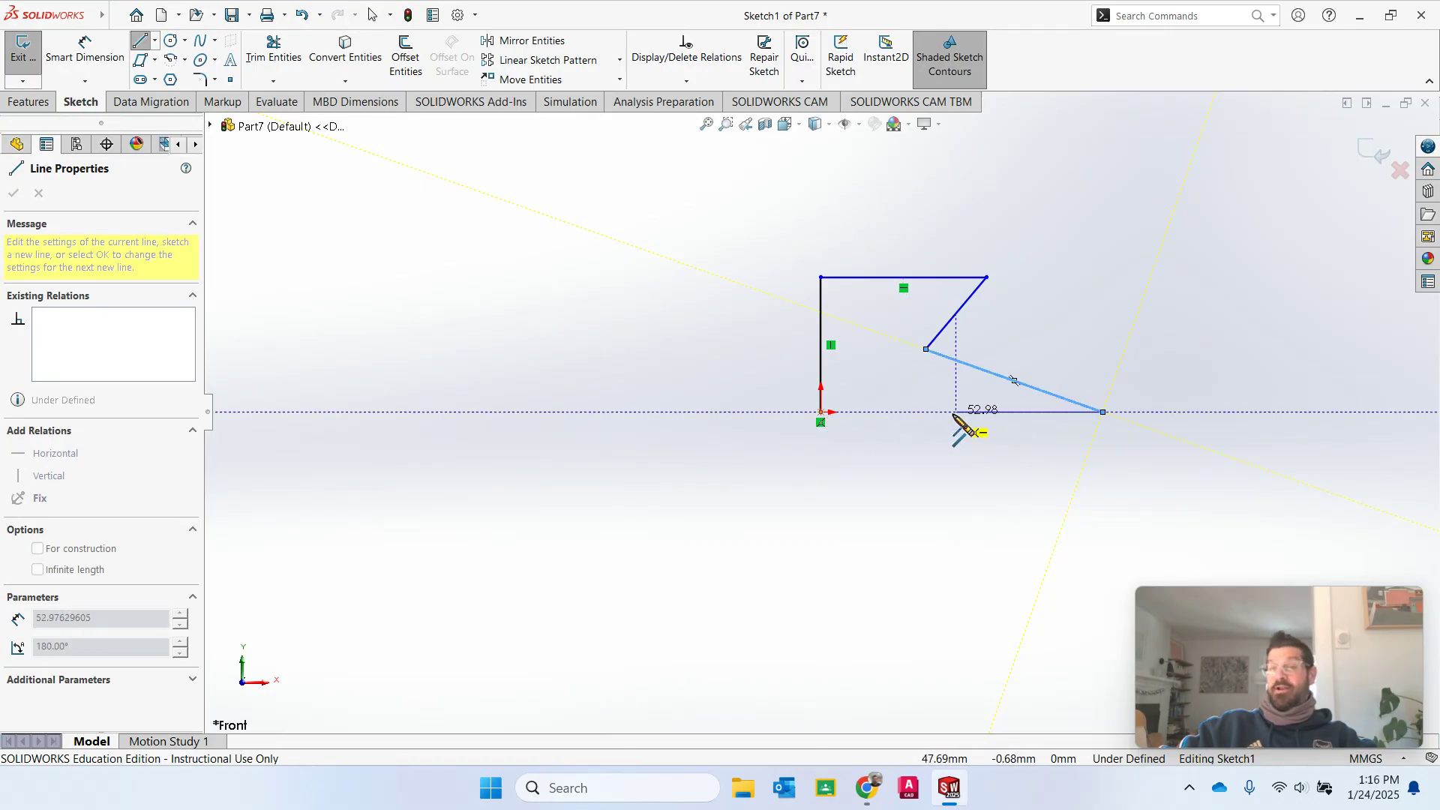
{"action": "left_click", "coordinate": [820, 411]}
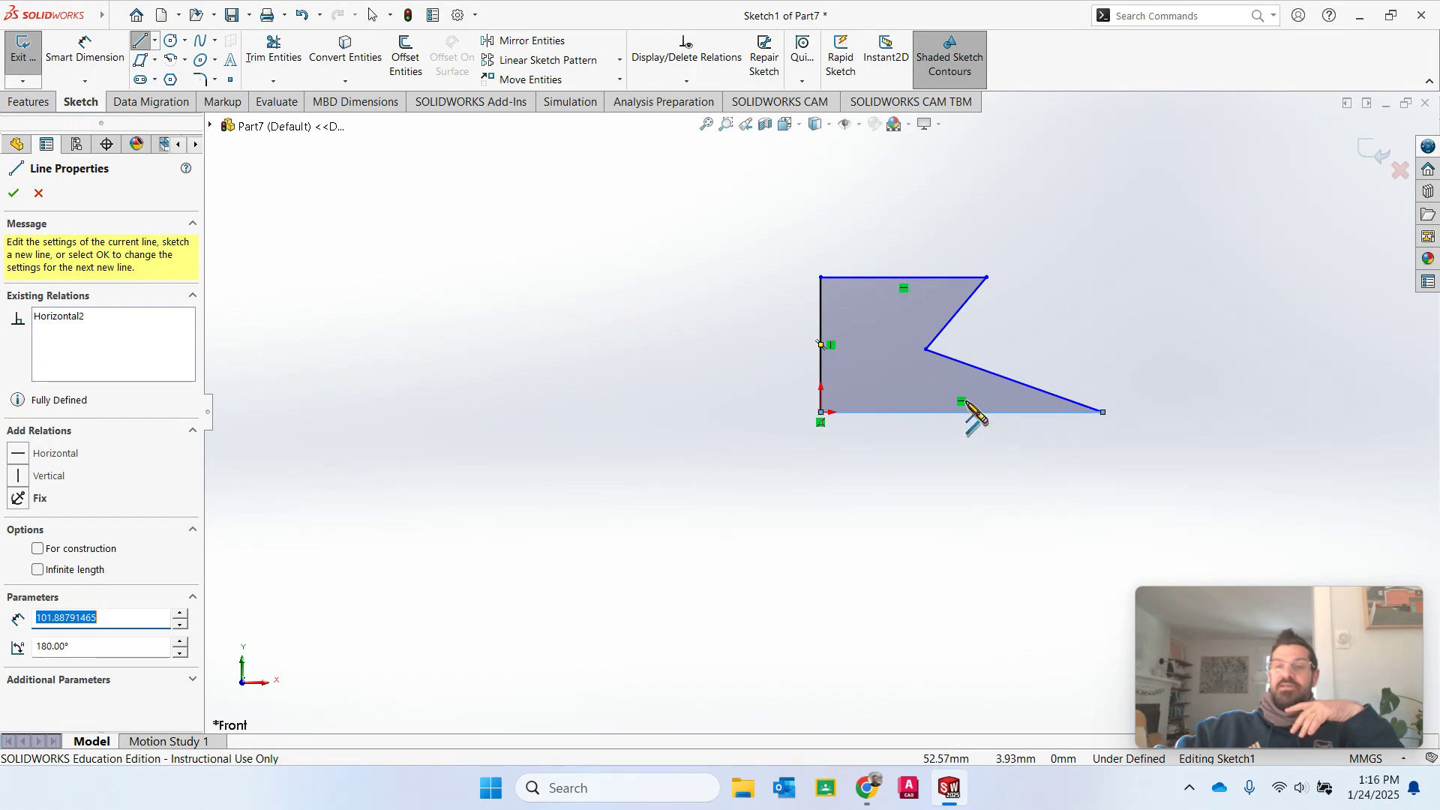
{"action": "left_click", "coordinate": [821, 412]}
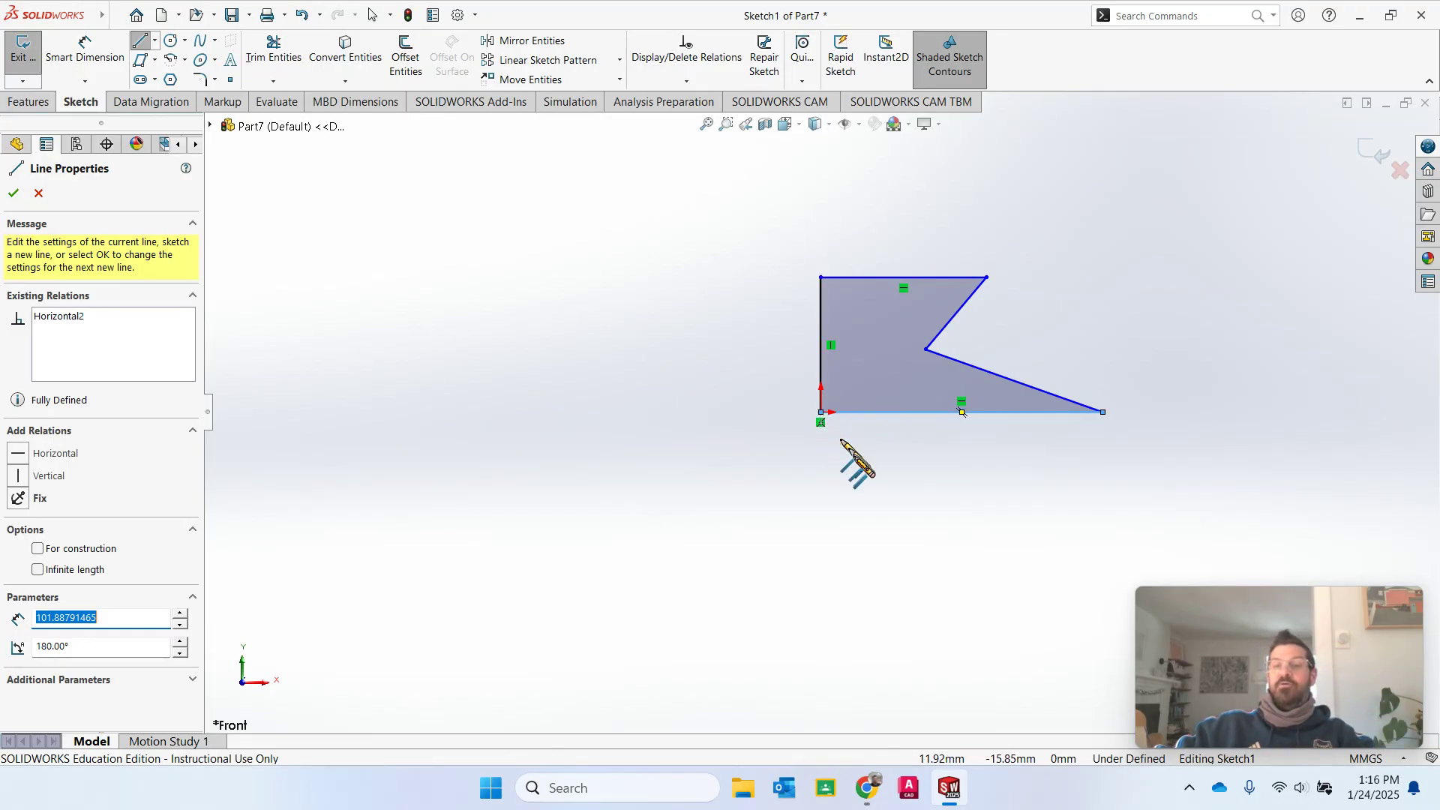
{"action": "key", "text": "Escape"}
{"action": "key", "text": "Escape"}
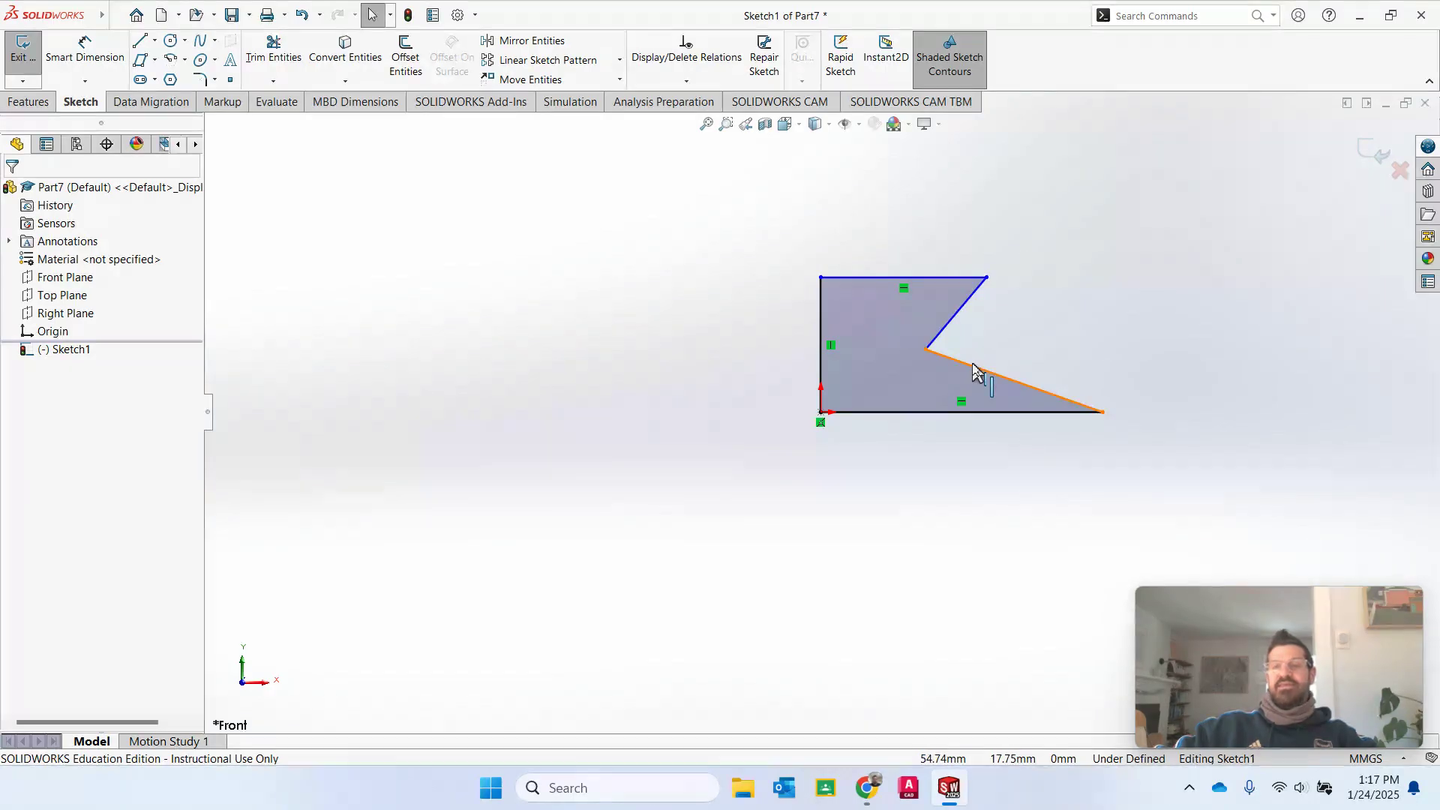
{"action": "left_click", "coordinate": [963, 305]}
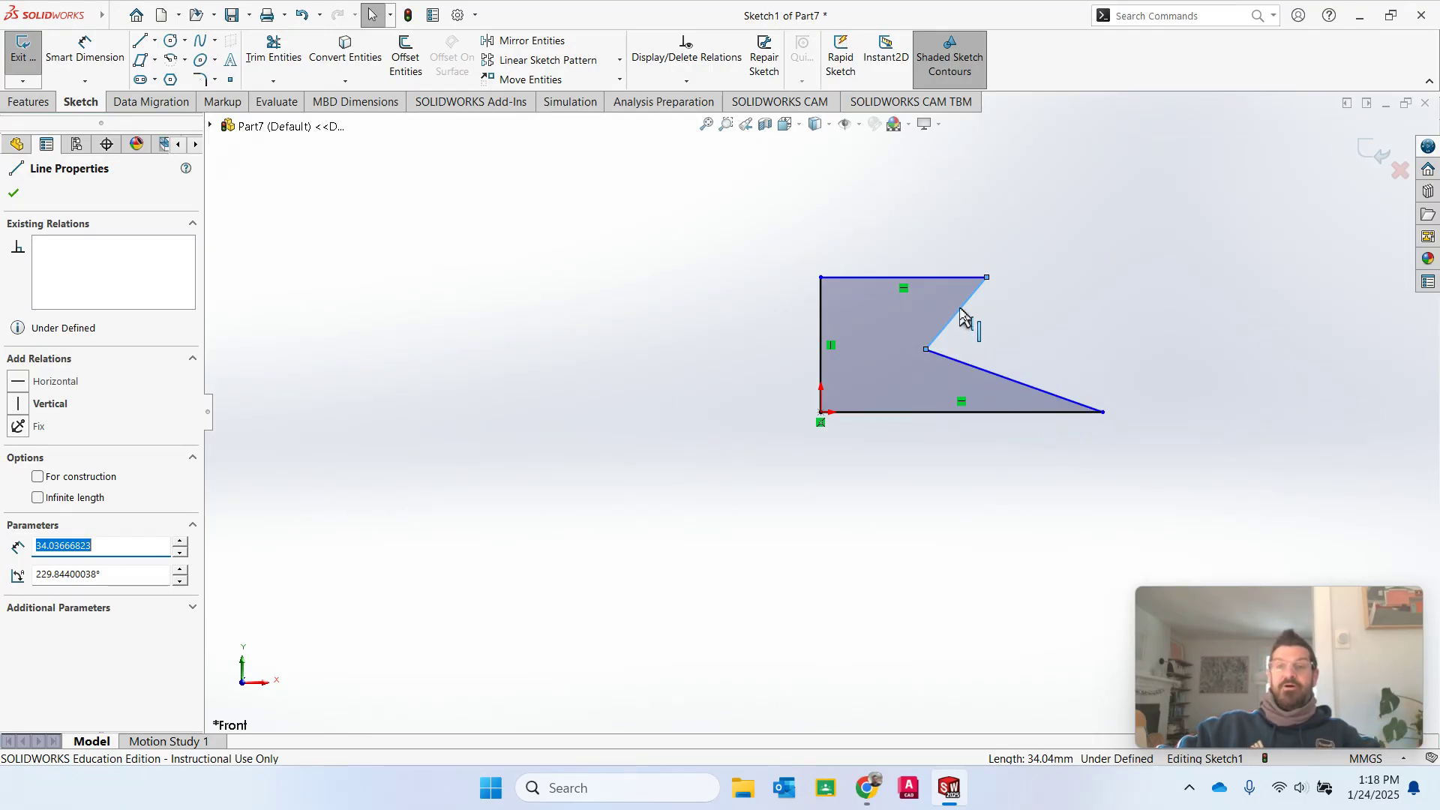
{"action": "left_click", "coordinate": [1014, 383], "text": "ctrl"}
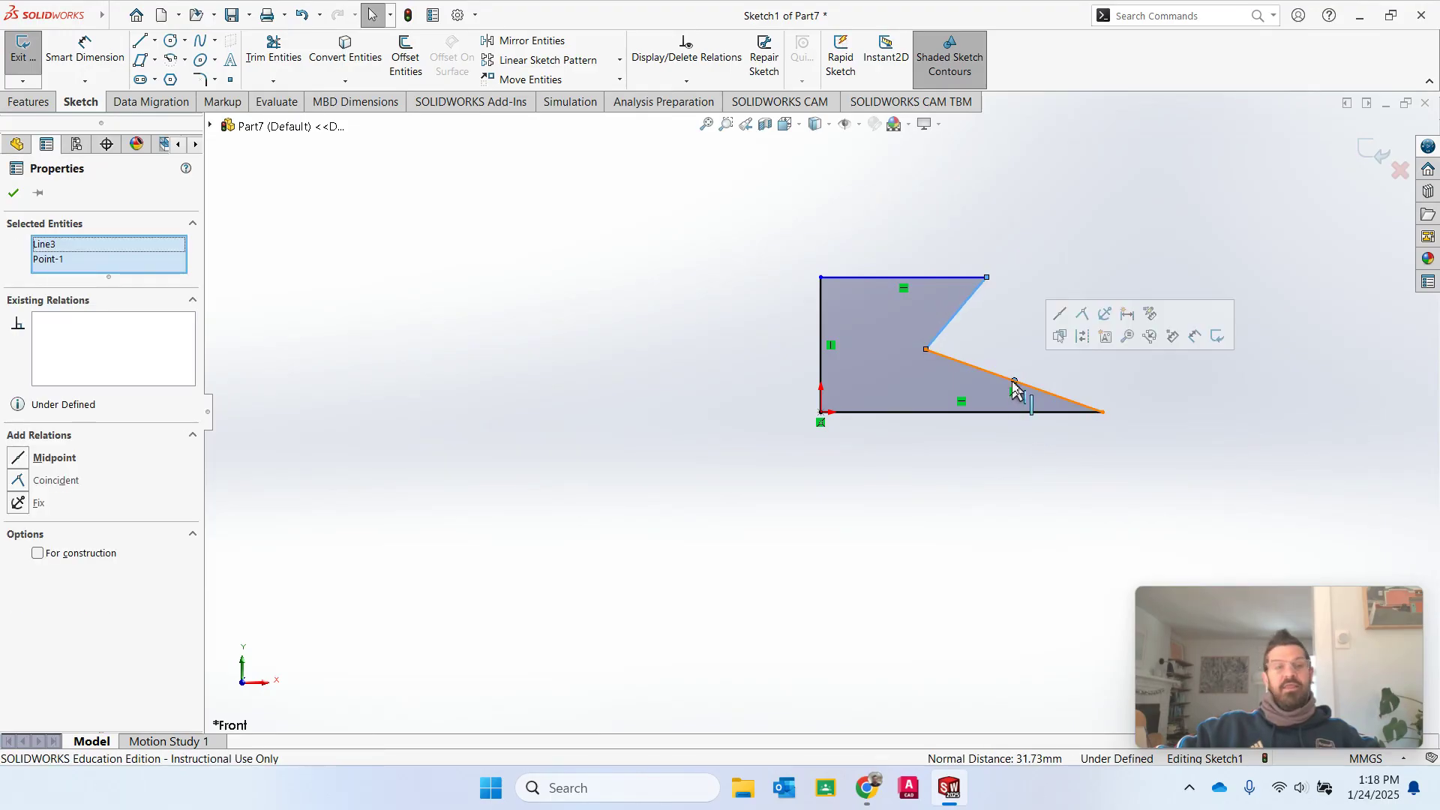
{"action": "left_click", "coordinate": [1032, 388], "text": "ctrl"}
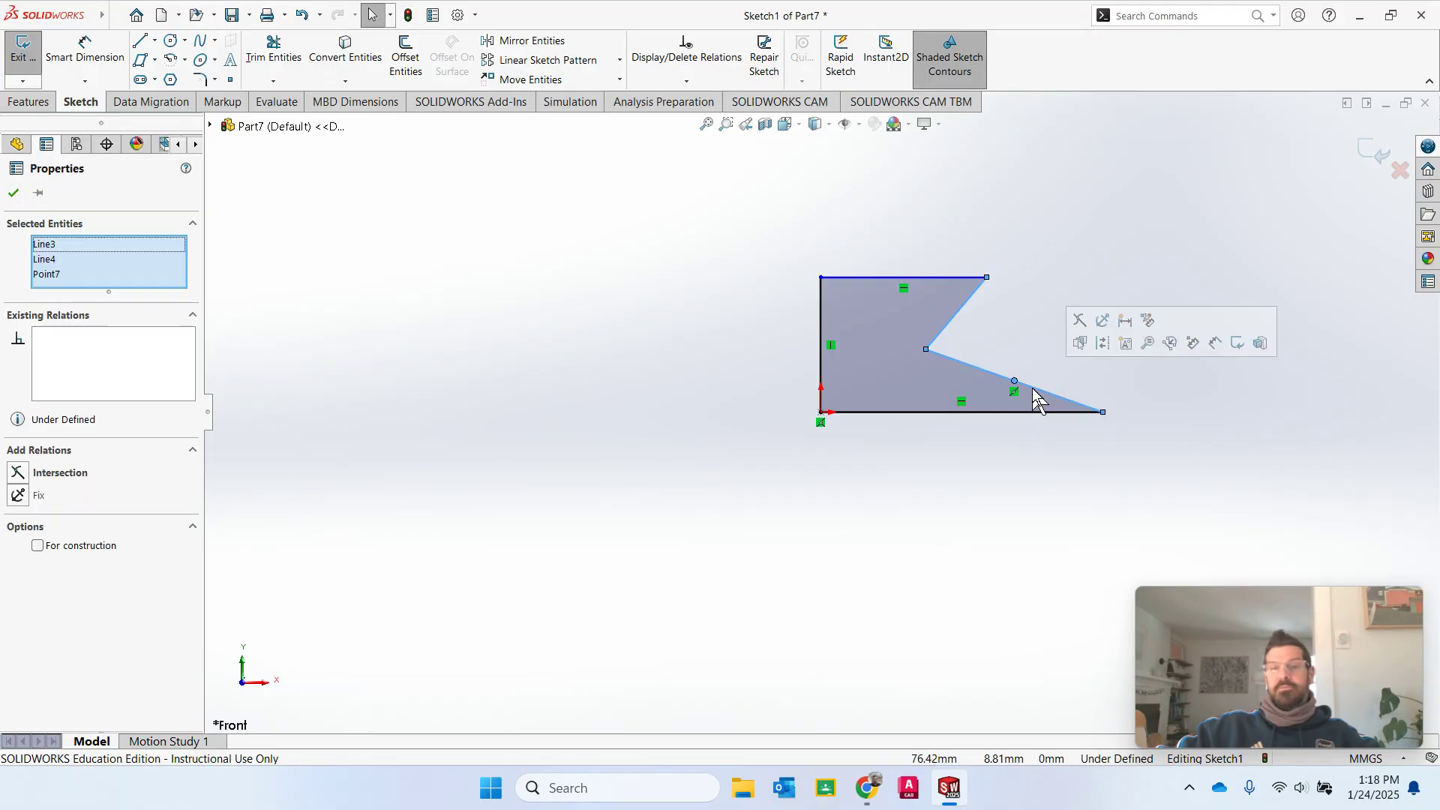
{"action": "left_click", "coordinate": [1028, 353]}
Step: Add a perpendicular relation between the two slanted lines that form the notch
{"action": "left_click", "coordinate": [959, 309]}
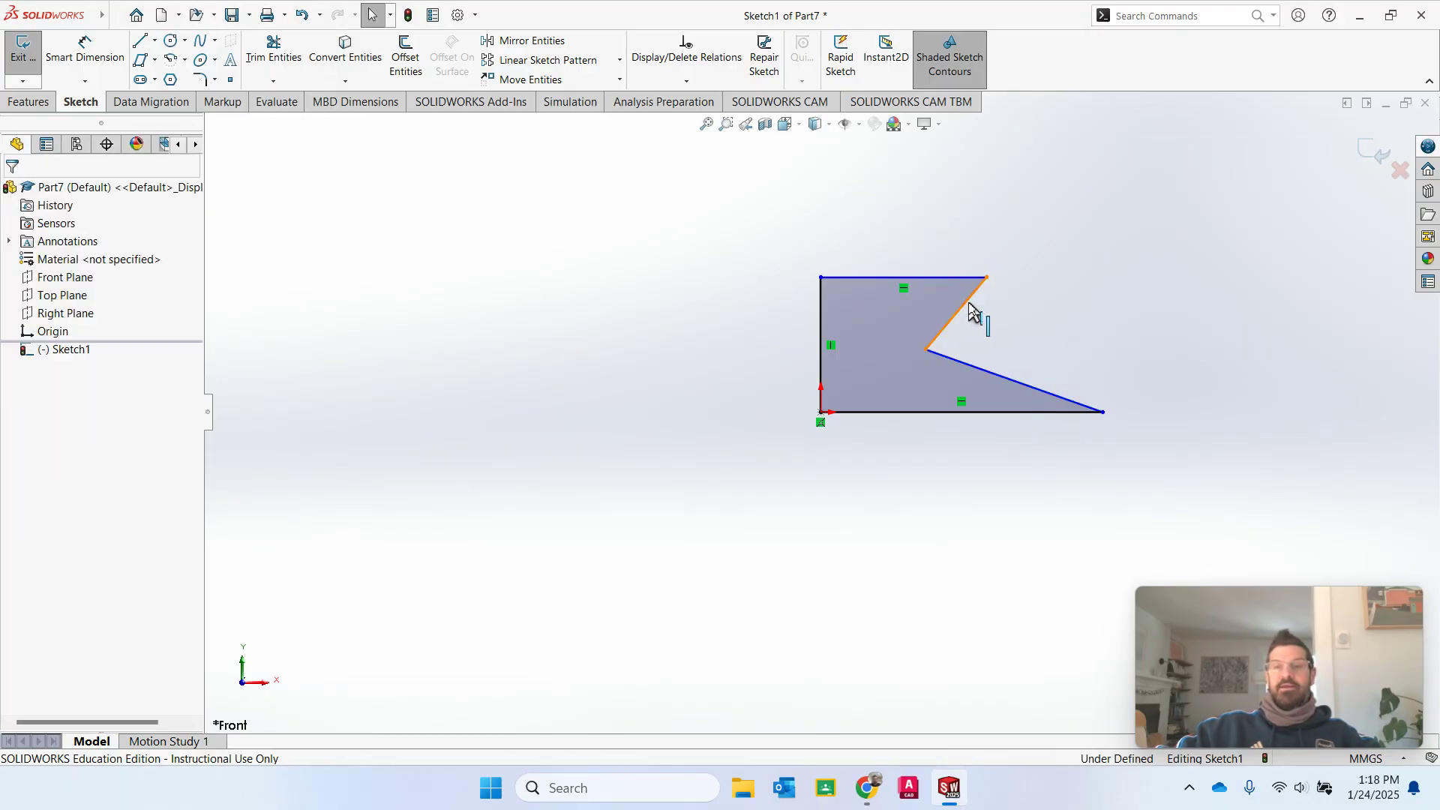
{"action": "left_click", "coordinate": [988, 364]}
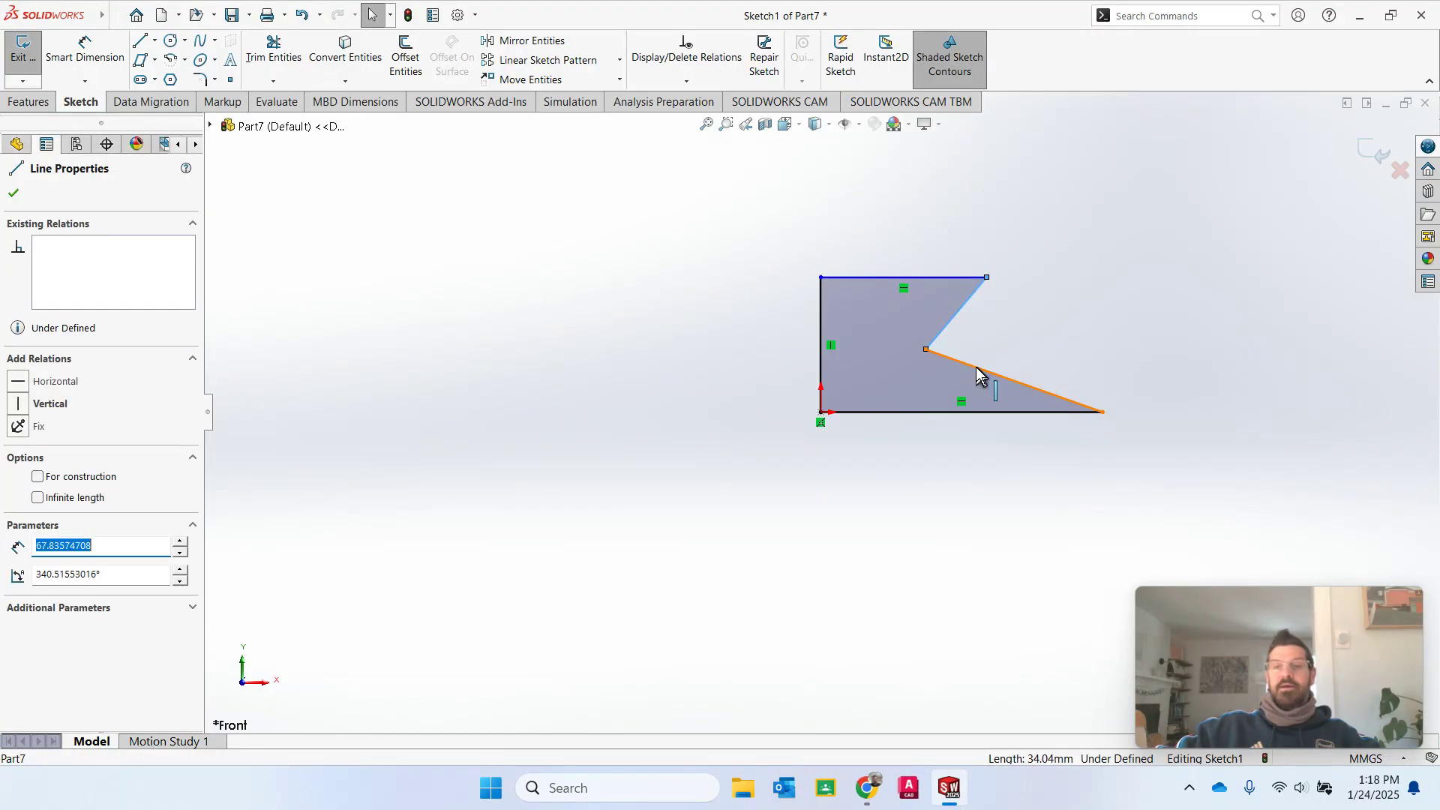
{"action": "left_click", "coordinate": [962, 318], "text": "ctrl"}
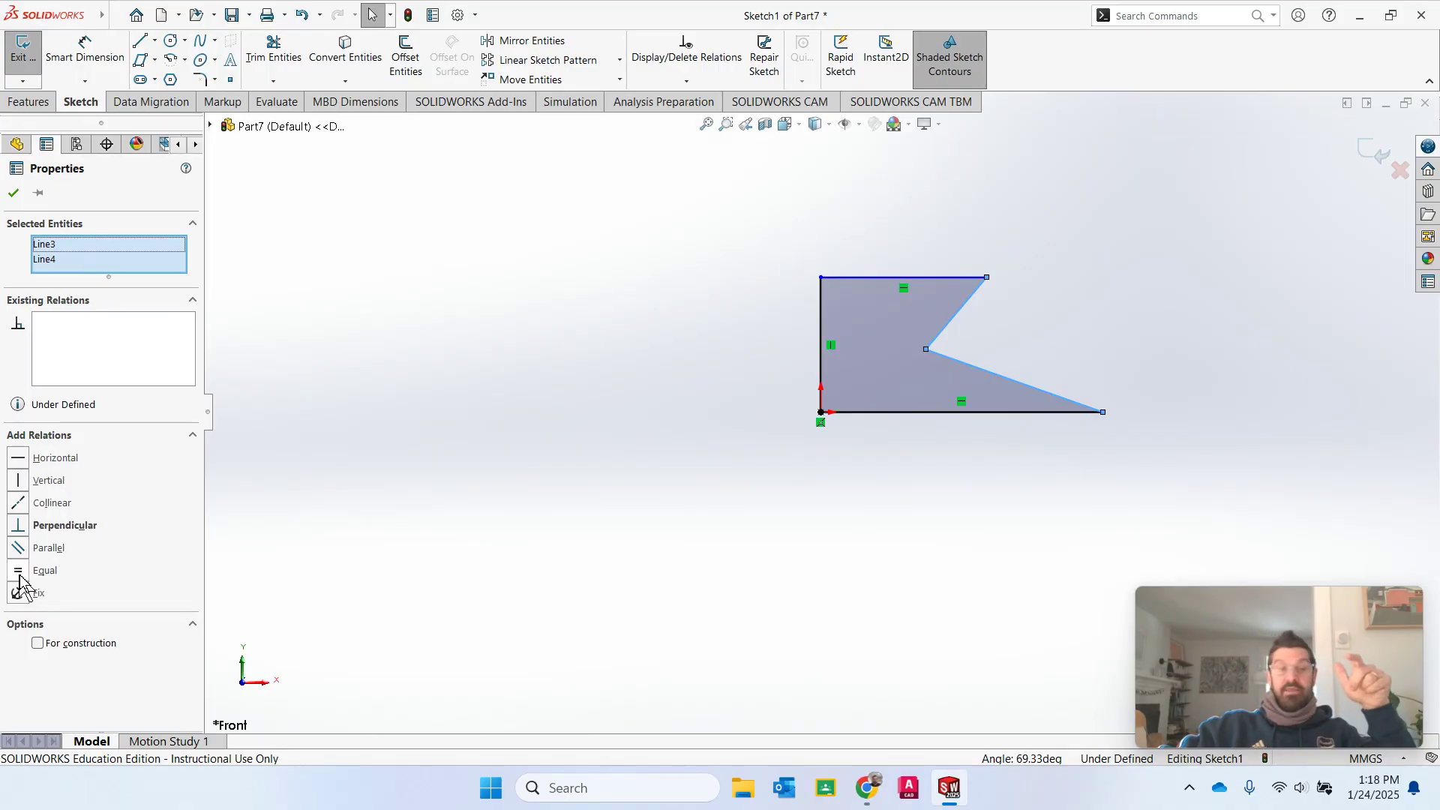
{"action": "left_click", "coordinate": [19, 525]}
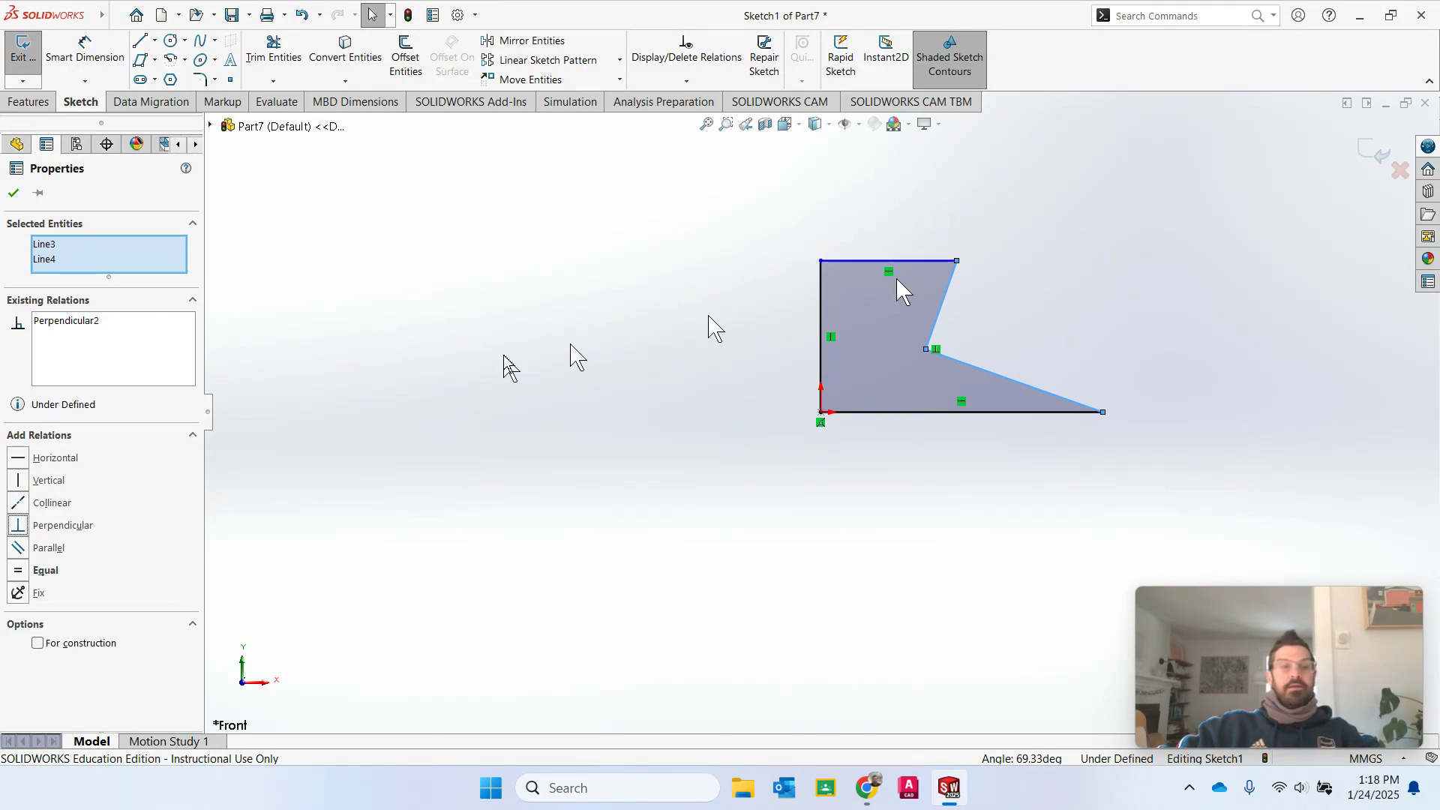
{"action": "left_click", "coordinate": [13, 193]}
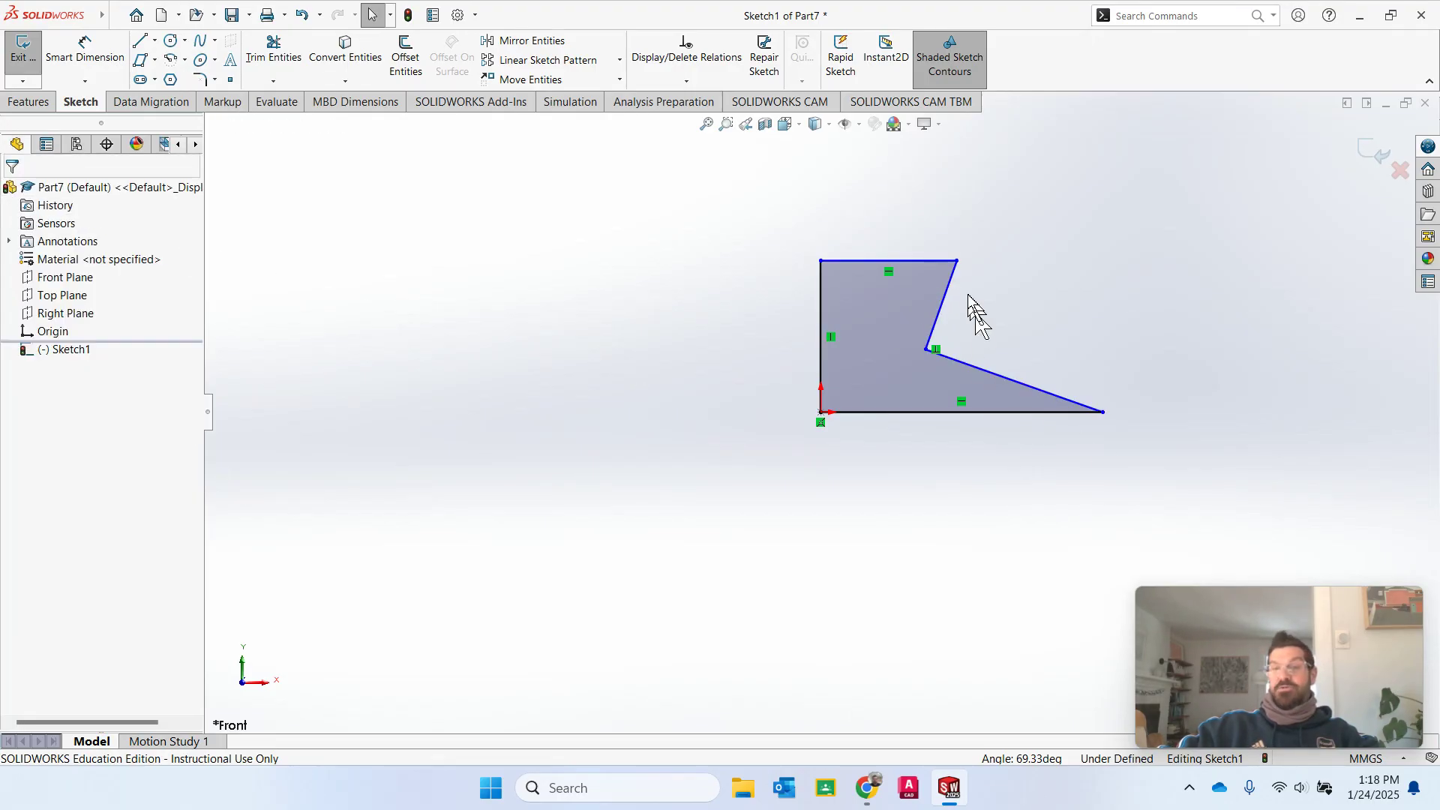
Step: Add an equal relation between the profile's top and bottom horizontal lines
{"action": "left_click", "coordinate": [907, 261]}
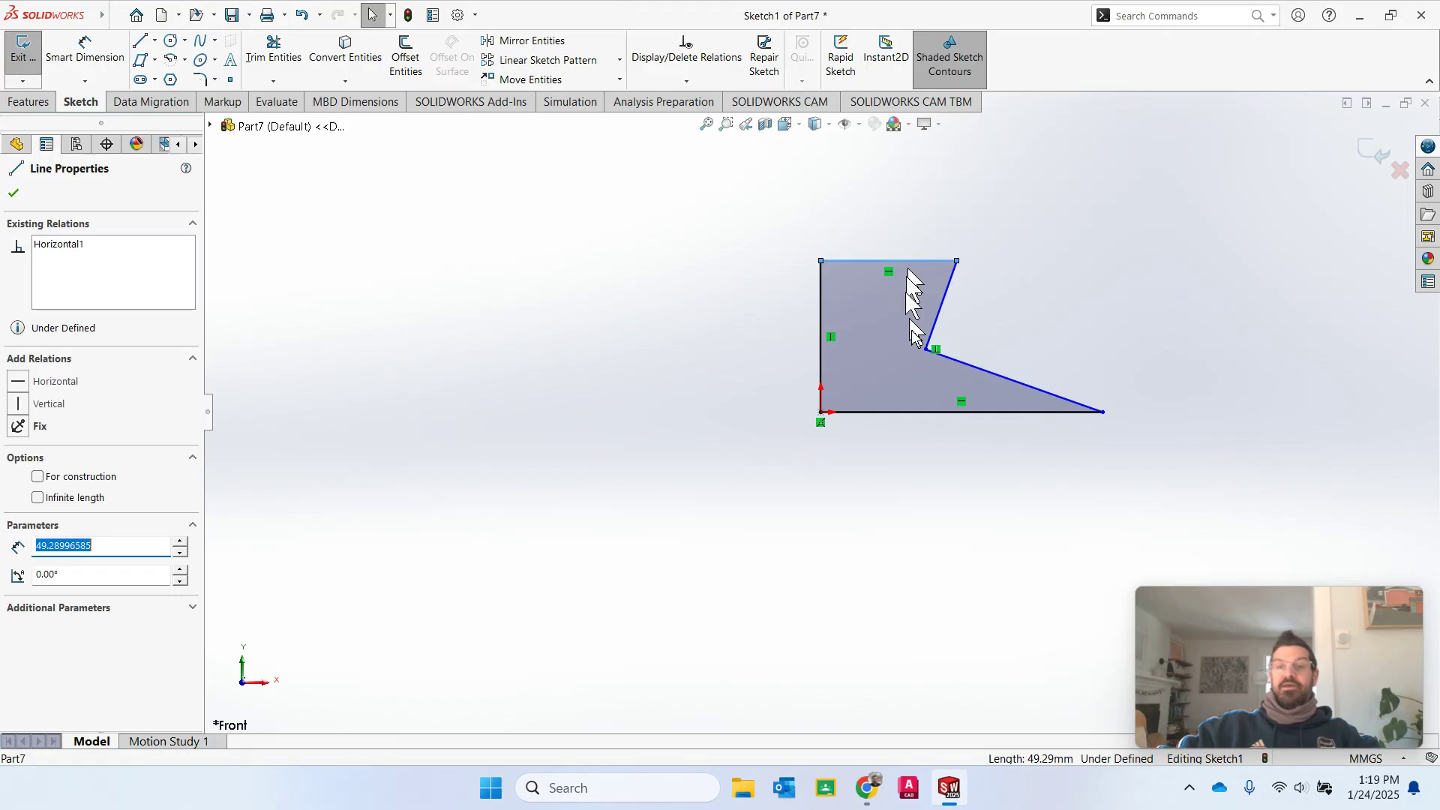
{"action": "left_click", "coordinate": [910, 405], "text": "ctrl"}
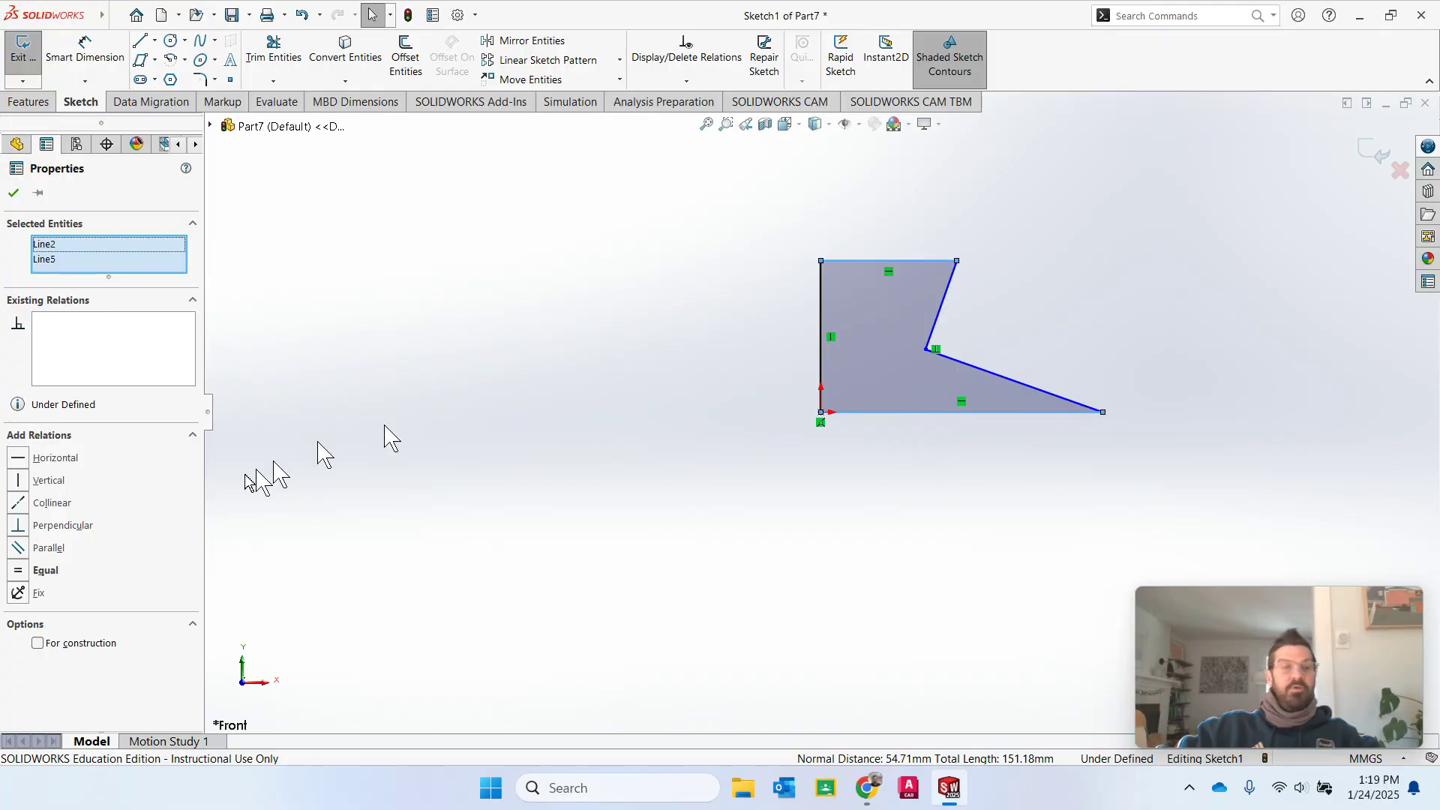
{"action": "left_click", "coordinate": [18, 573]}
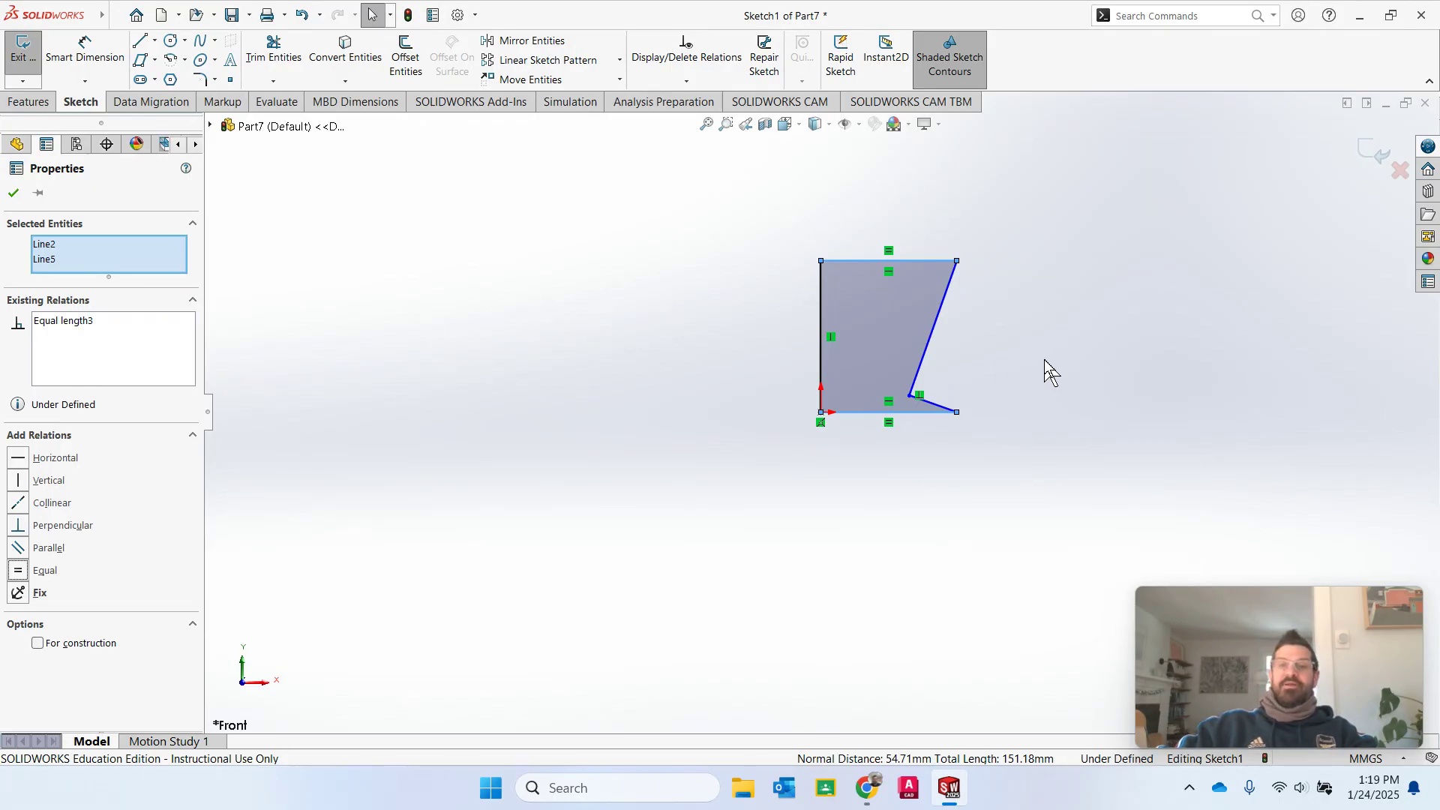
{"action": "key", "text": "Escape"}
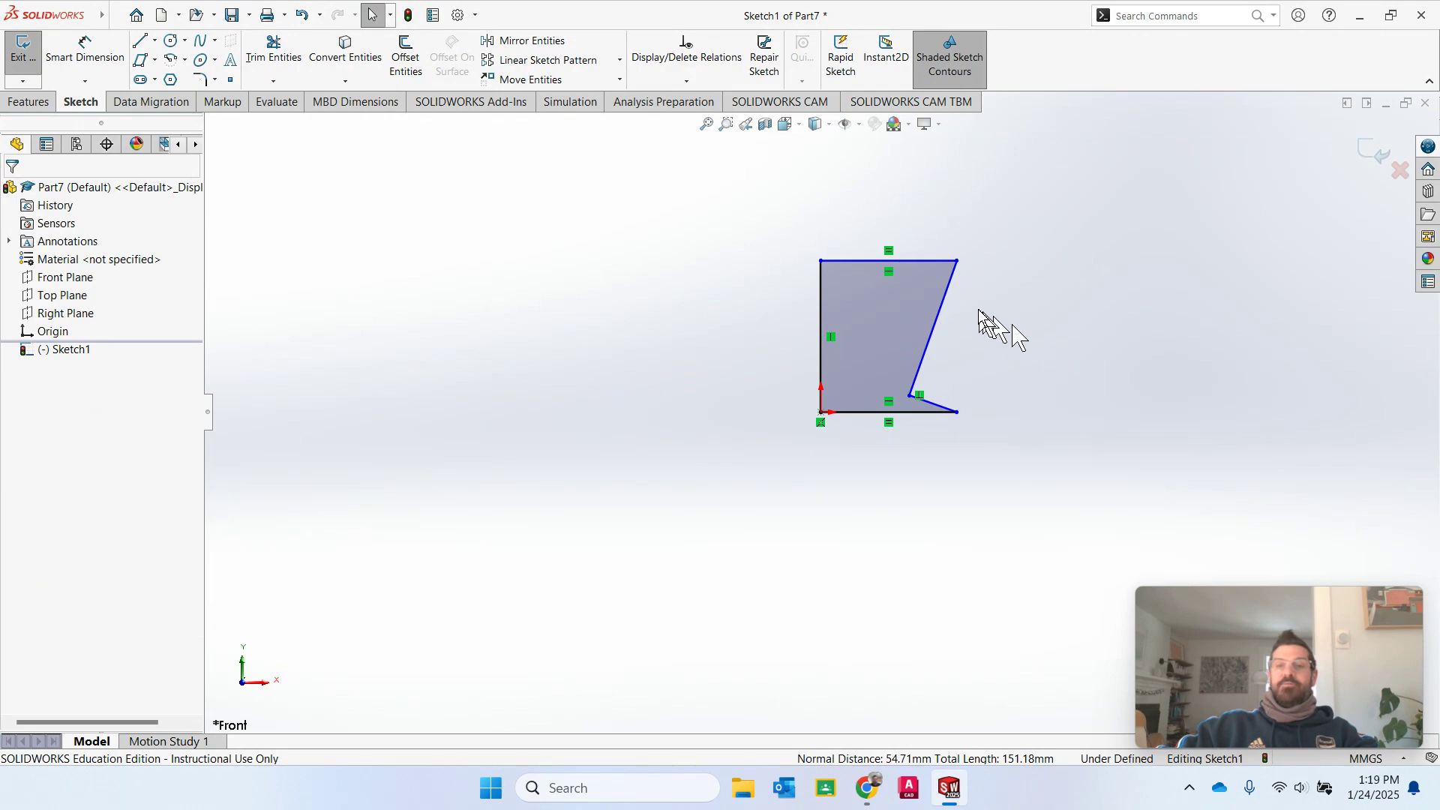
Step: Dimension the vertical left edge of the profile with Smart Dimension and set it to 50 mm
{"action": "left_click", "coordinate": [105, 57]}
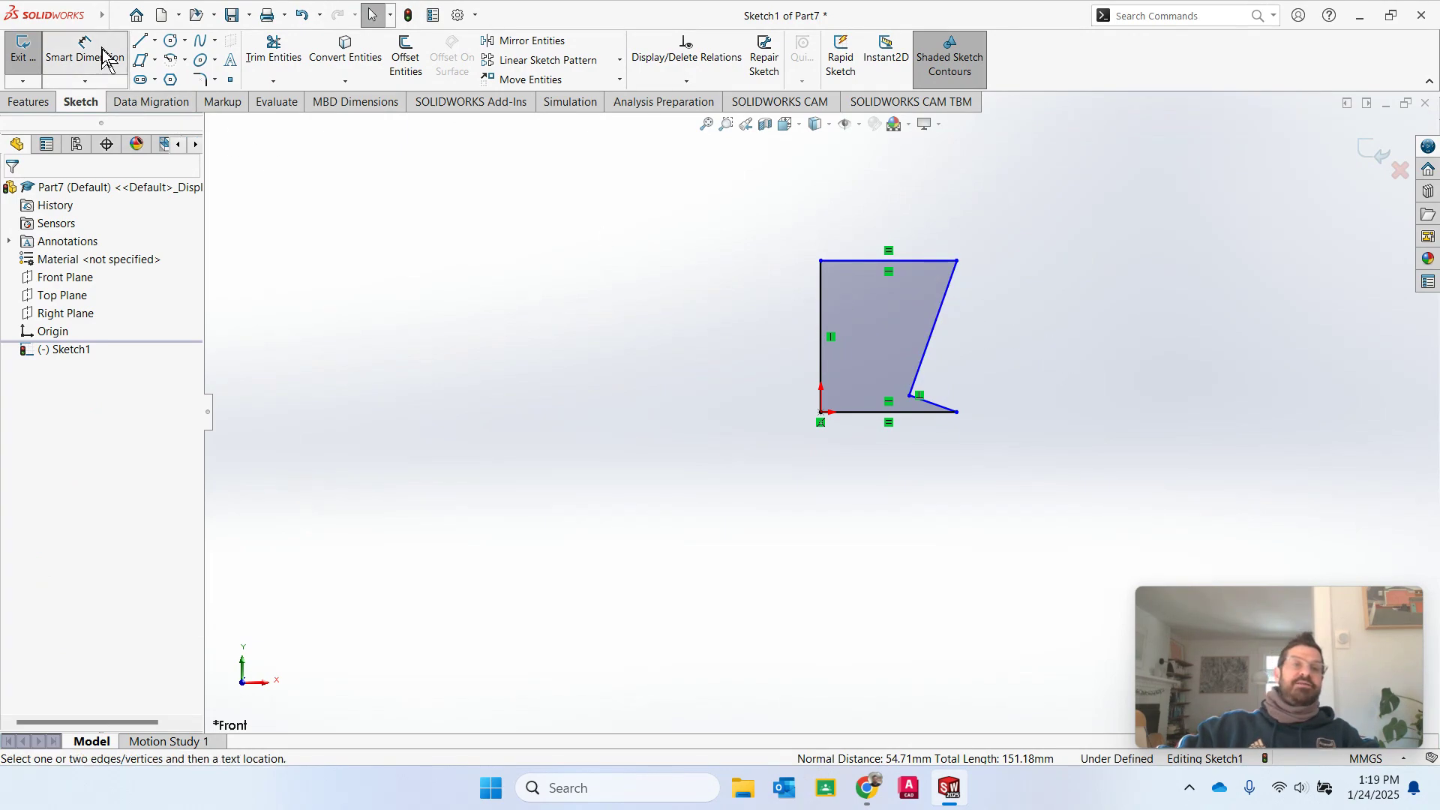
{"action": "left_click", "coordinate": [926, 262]}
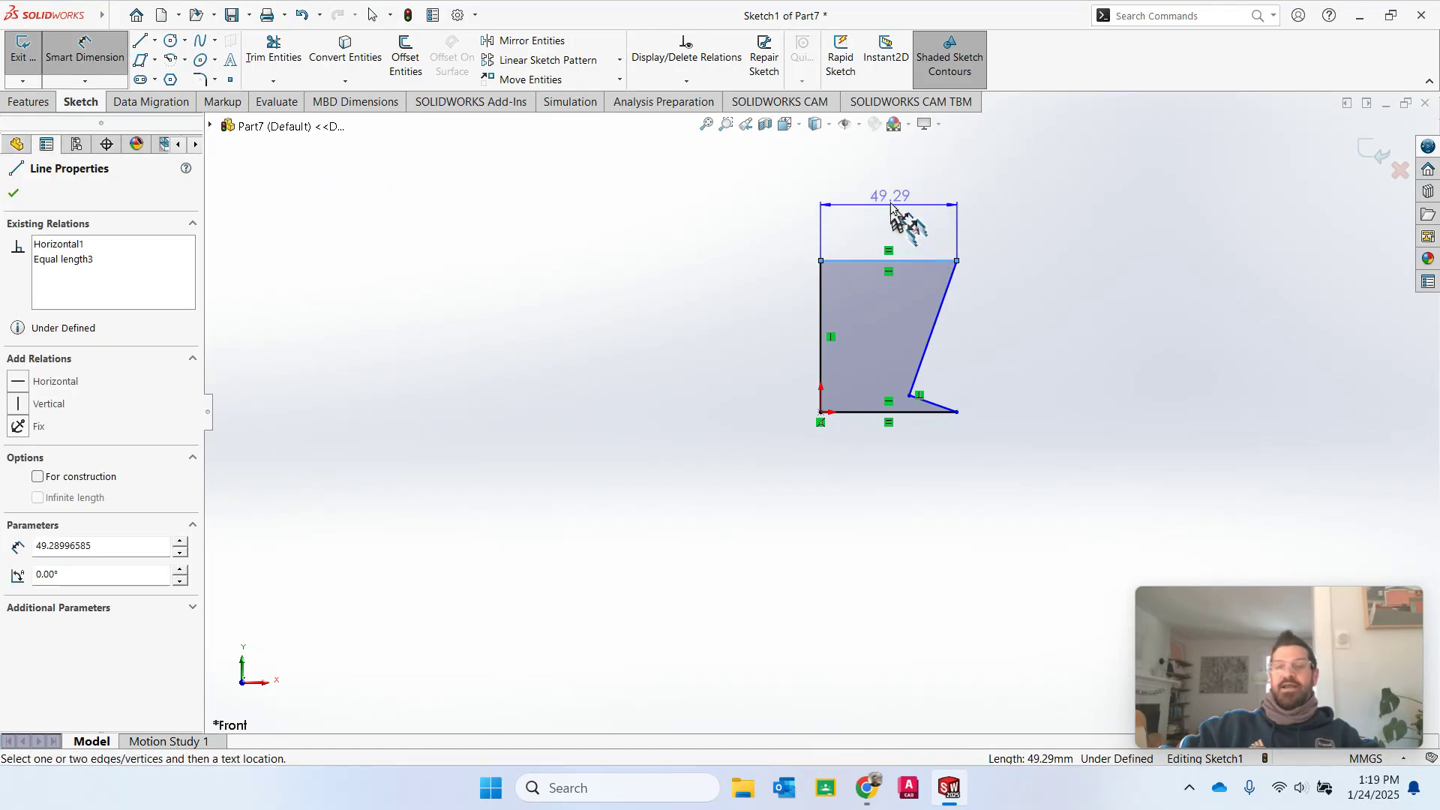
{"action": "key", "text": "Escape"}
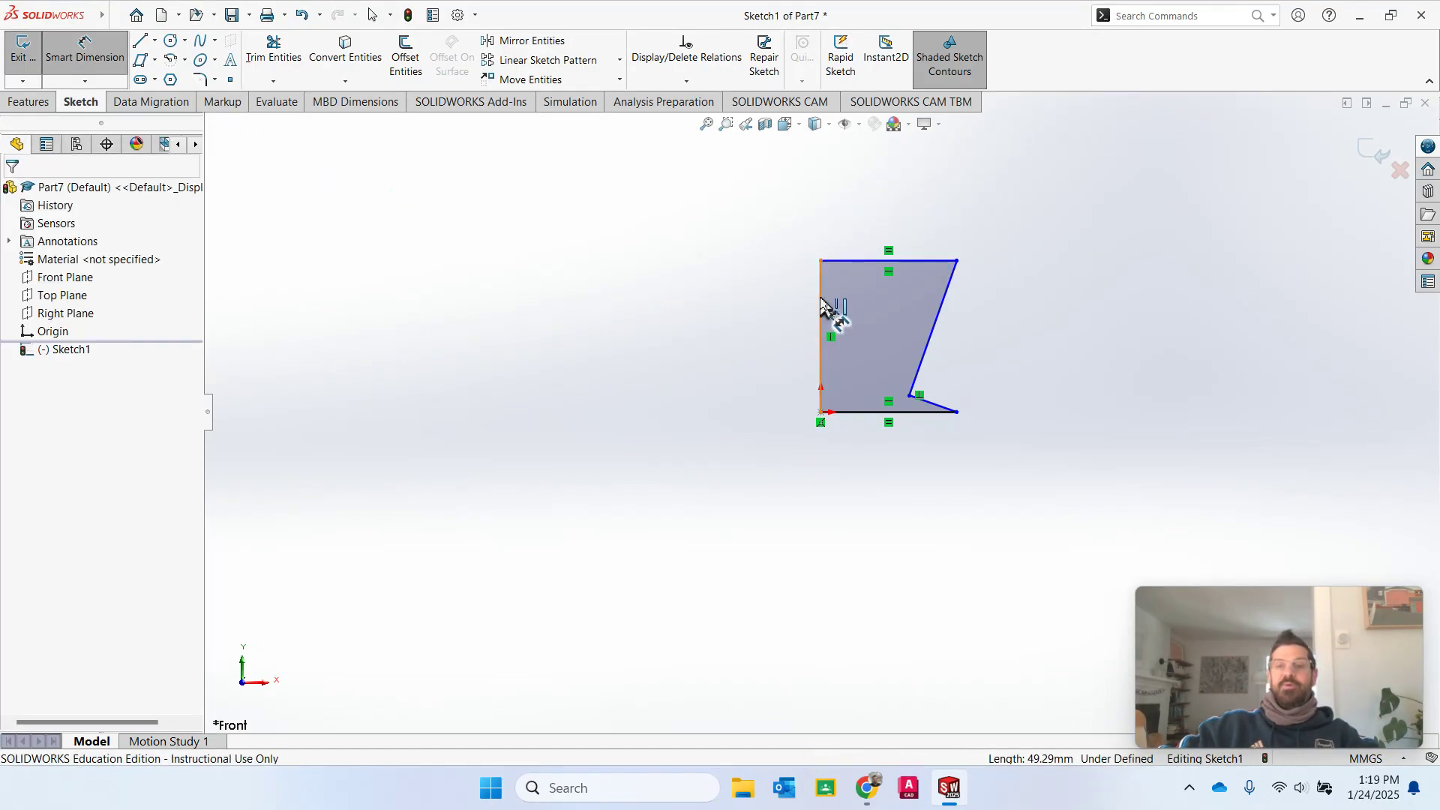
{"action": "left_click", "coordinate": [823, 305]}
{"action": "left_click", "coordinate": [745, 330]}
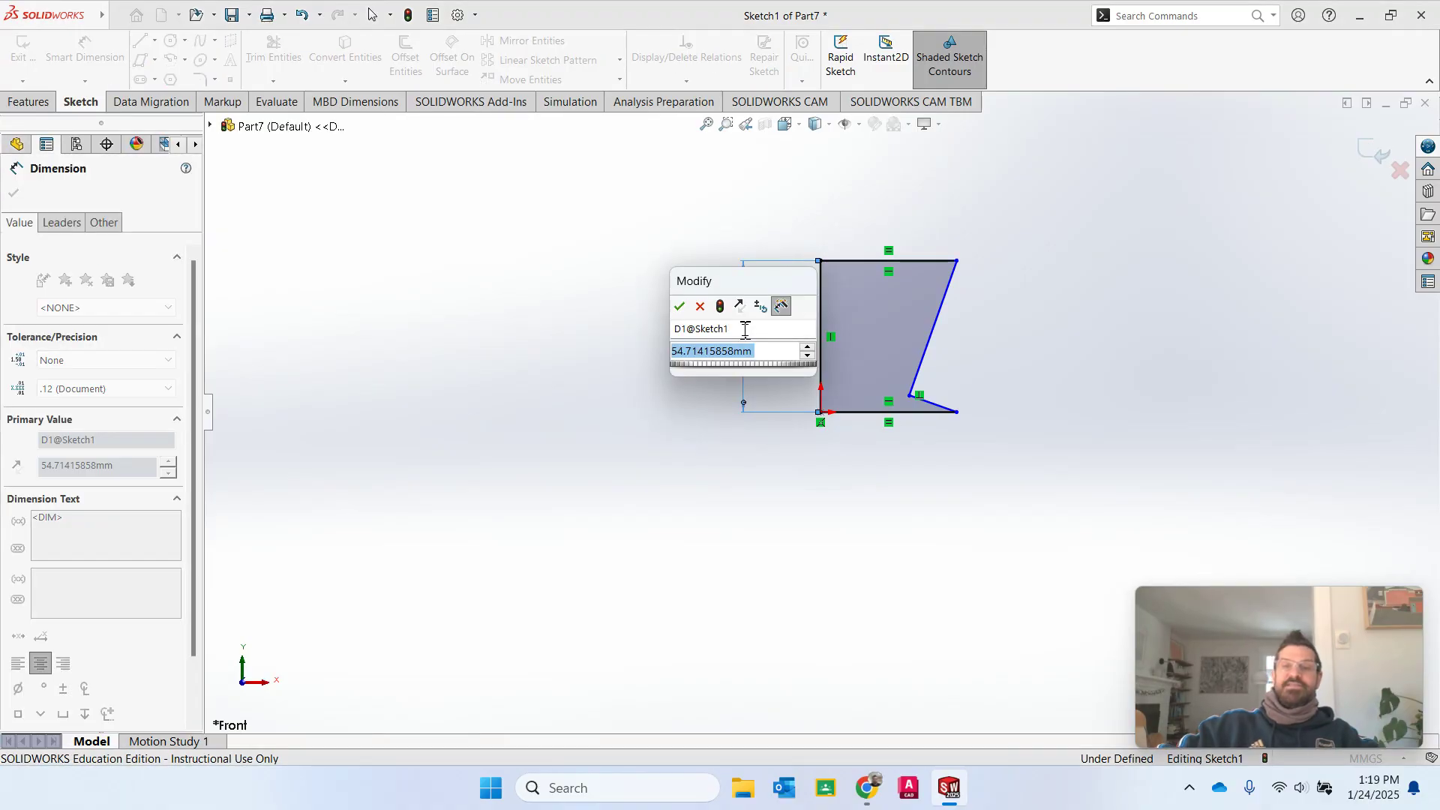
{"action": "type", "text": "50"}
{"action": "key", "text": "Return"}
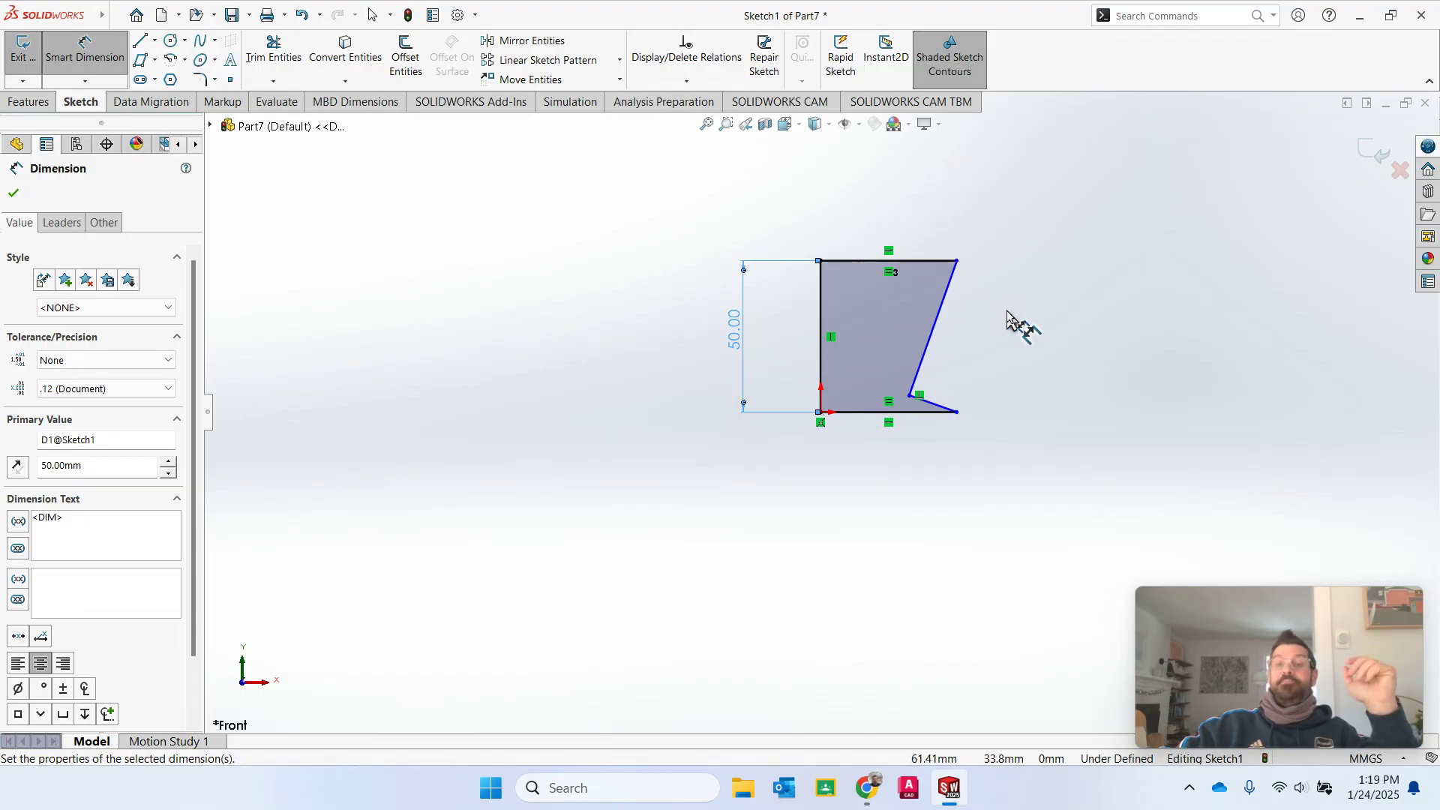
Step: Dimension the profile's top horizontal edge and set its length to 45 mm
{"action": "left_click", "coordinate": [909, 267]}
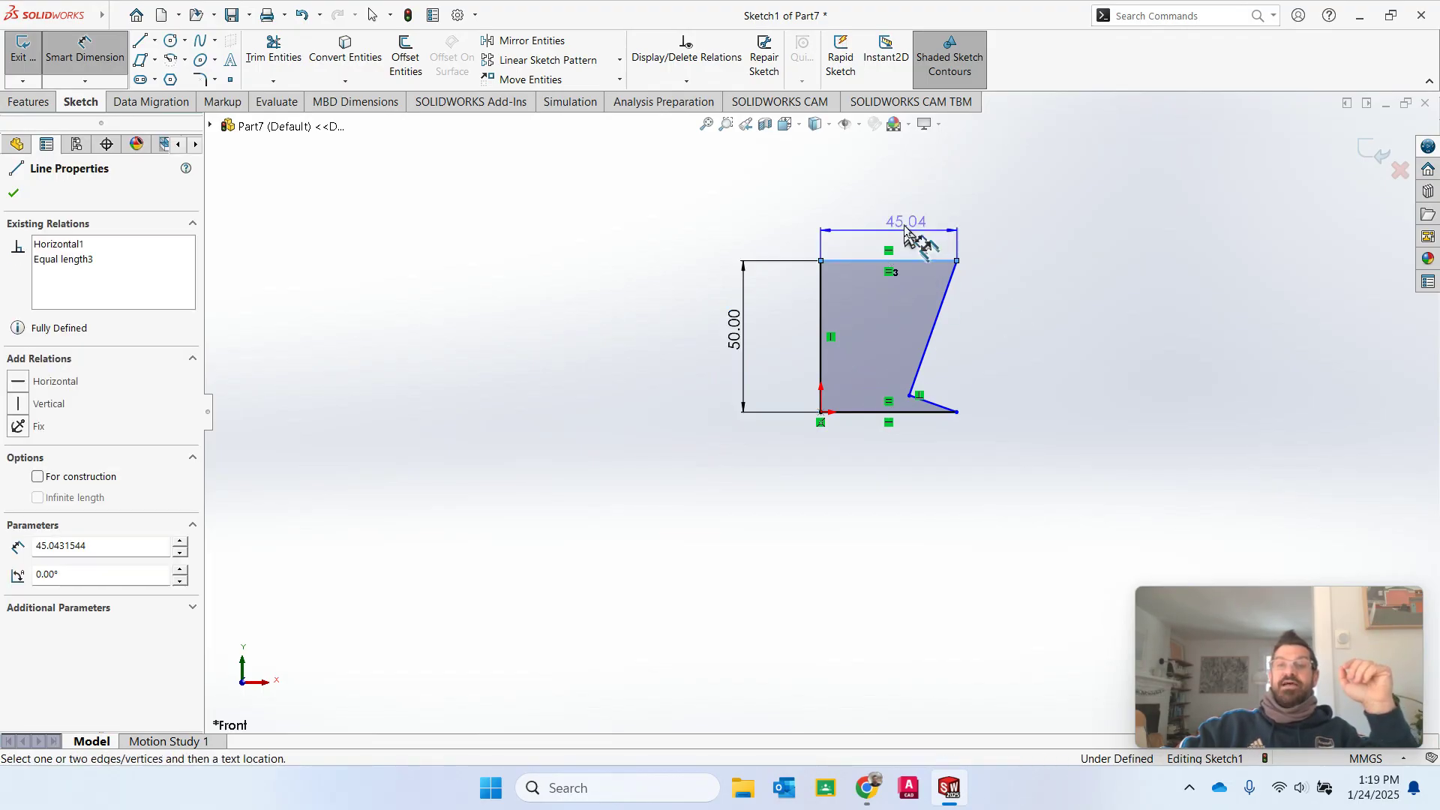
{"action": "left_click", "coordinate": [897, 201]}
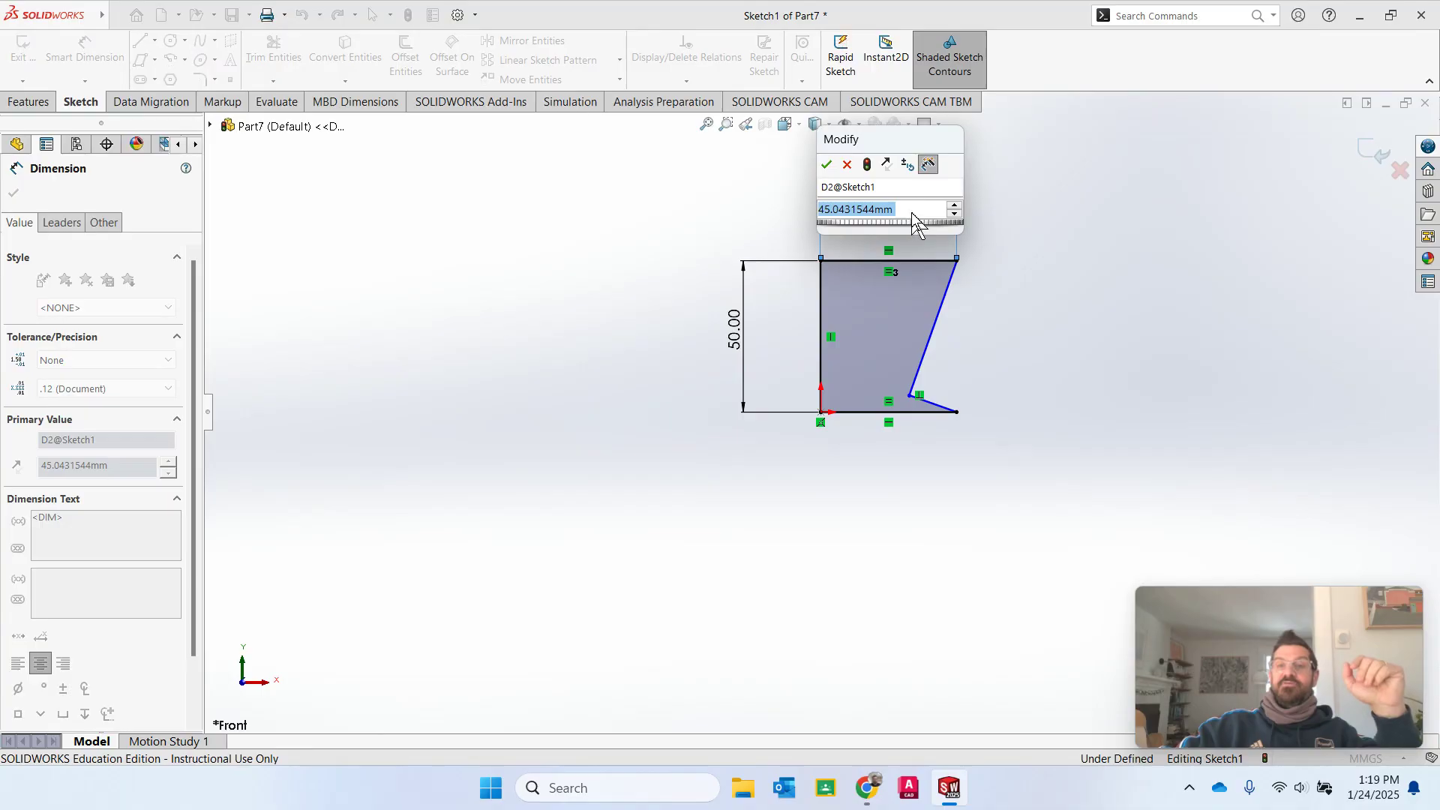
{"action": "type", "text": "45"}
{"action": "key", "text": "Return"}
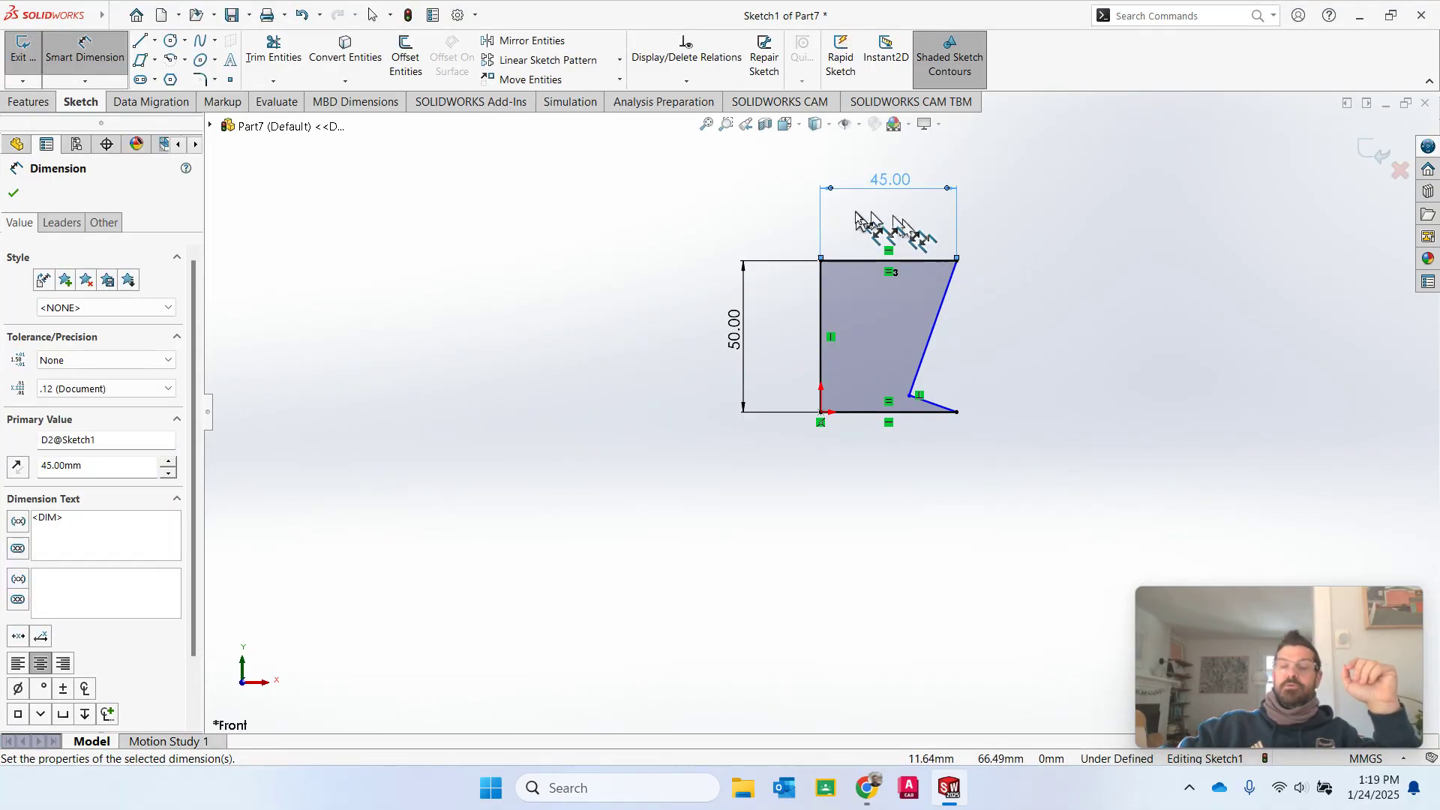
{"action": "key", "text": "Escape"}
Step: Add an equal relation between the two slanted notch lines
{"action": "left_click", "coordinate": [932, 339]}
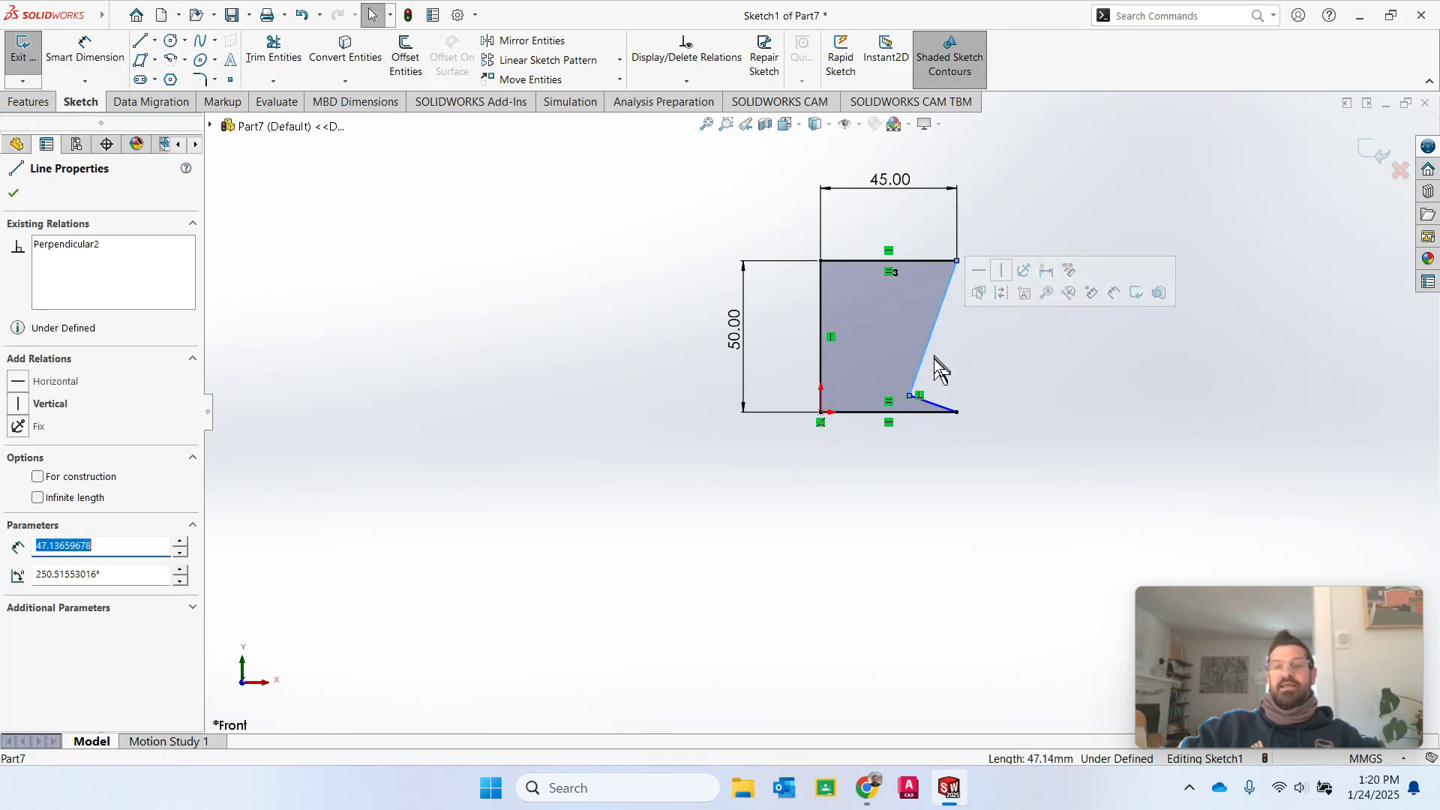
{"action": "left_click", "coordinate": [939, 414], "text": "ctrl"}
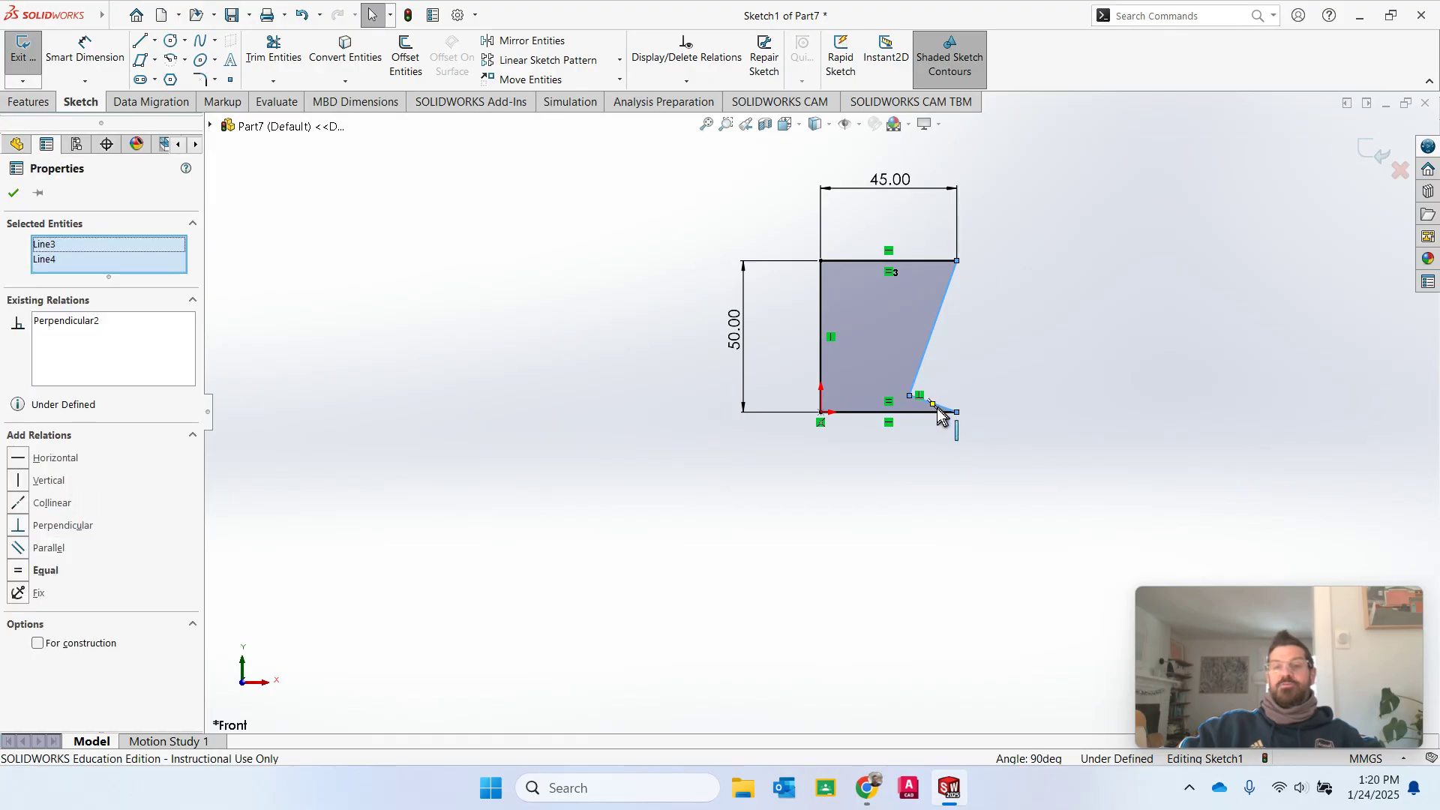
{"action": "left_click", "coordinate": [19, 573]}
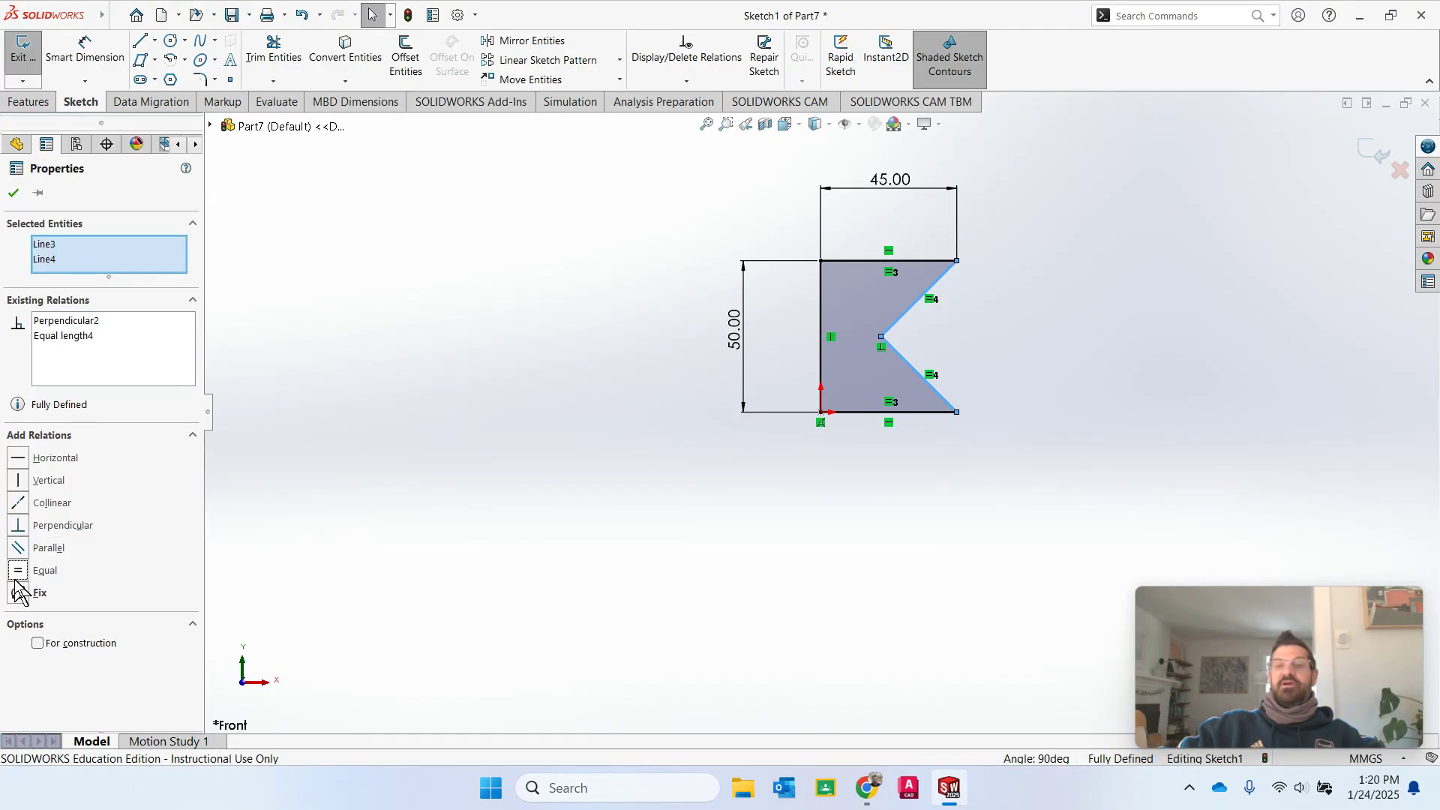
{"action": "left_click", "coordinate": [14, 194]}
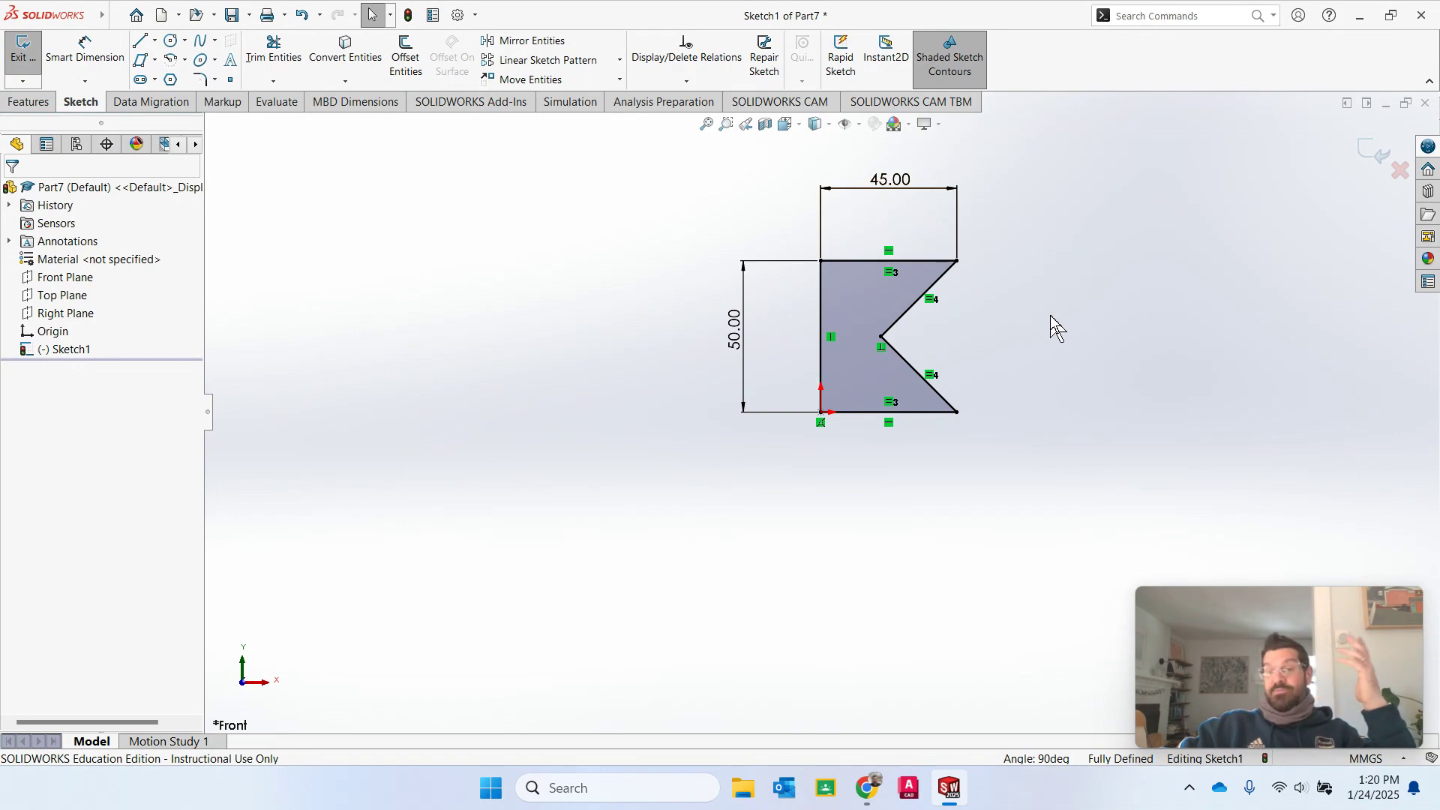
Step: Try to add a length dimension to the upper slanted notch line
{"action": "left_click", "coordinate": [85, 53]}
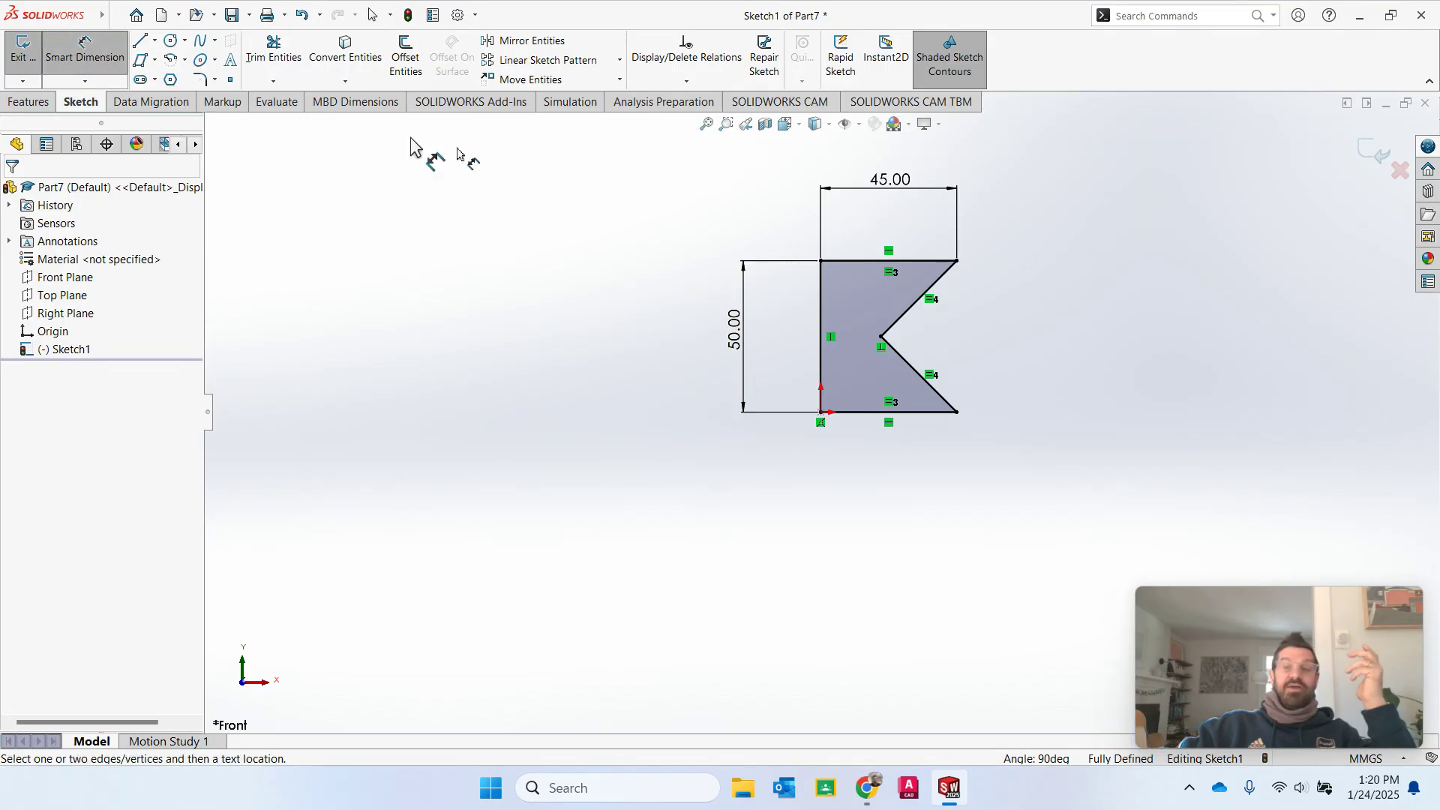
{"action": "left_click", "coordinate": [911, 307]}
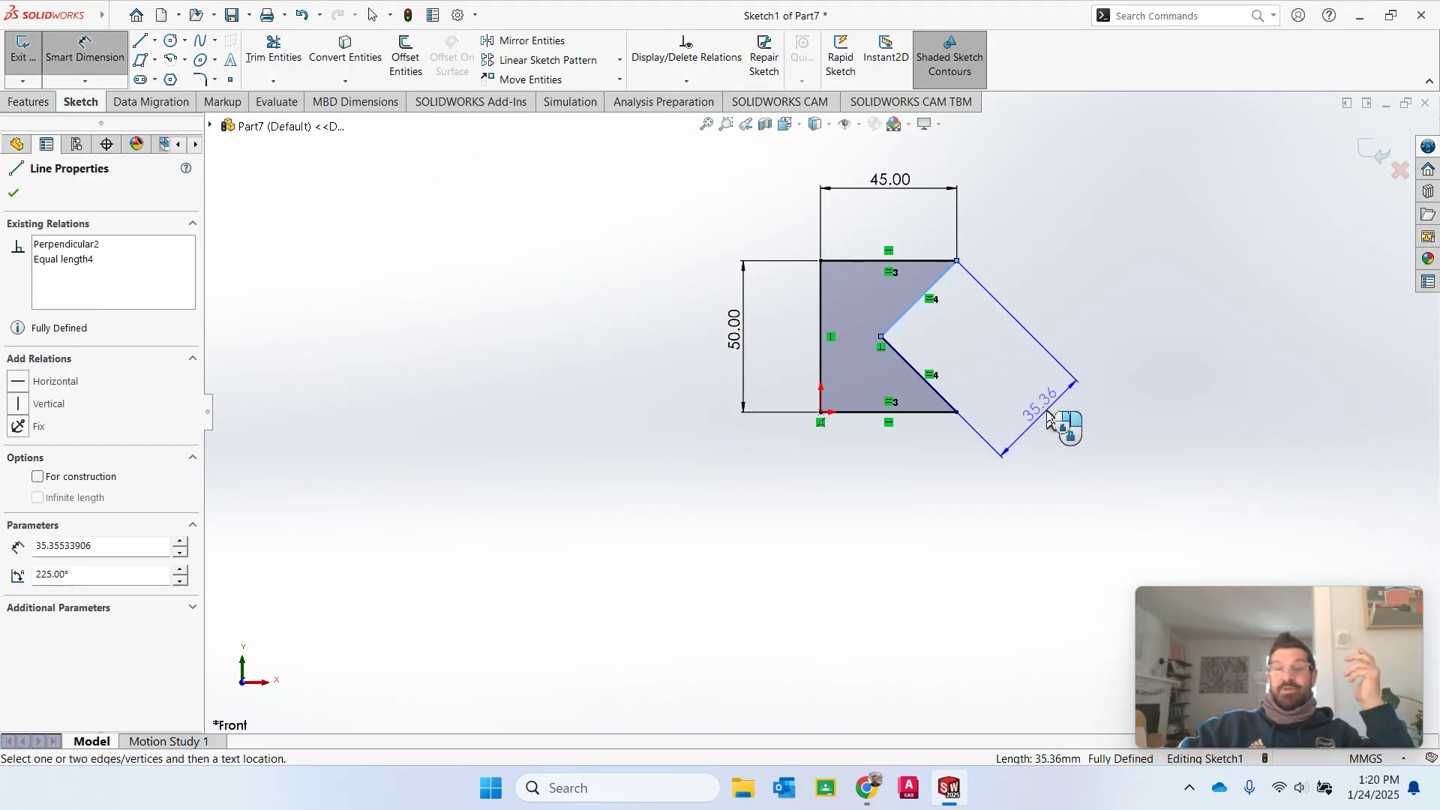
{"action": "left_click", "coordinate": [1049, 422]}
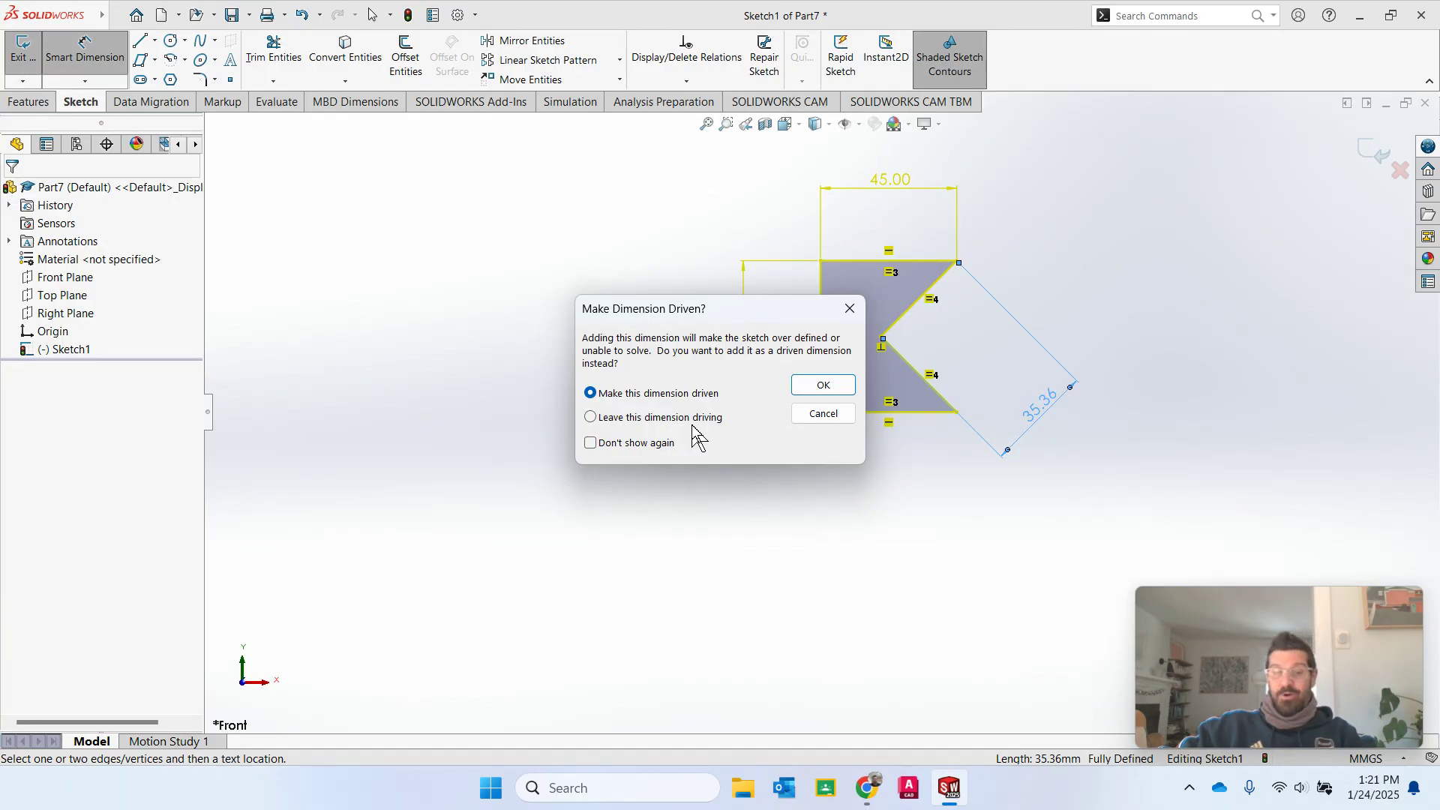
{"action": "left_click", "coordinate": [849, 309]}
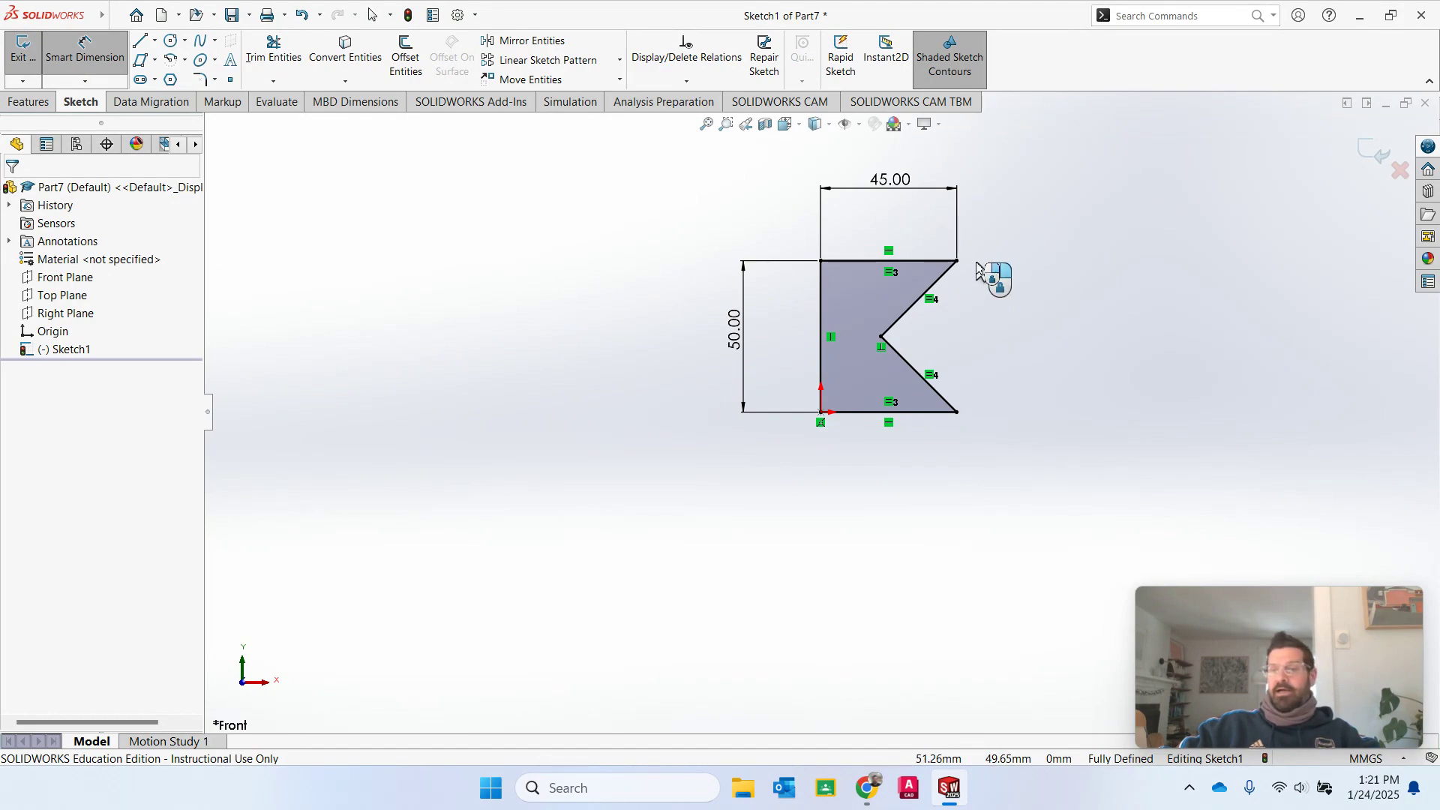
Step: Sketch a corner rectangle about 79 mm wide and 52 mm high to the right of the notched profile, level with its top edge
{"action": "left_click", "coordinate": [141, 62]}
{"action": "left_click", "coordinate": [155, 60]}
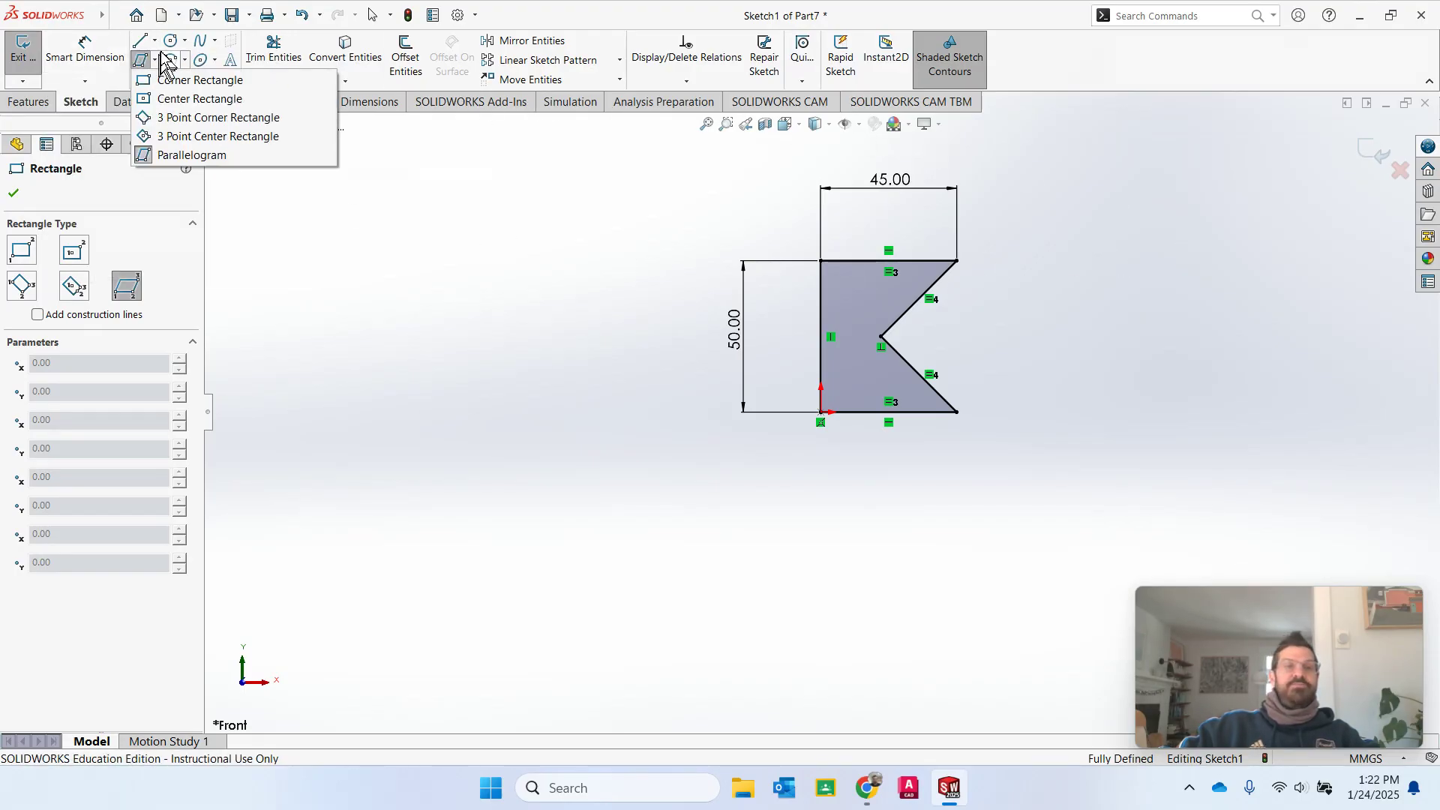
{"action": "left_click", "coordinate": [156, 84]}
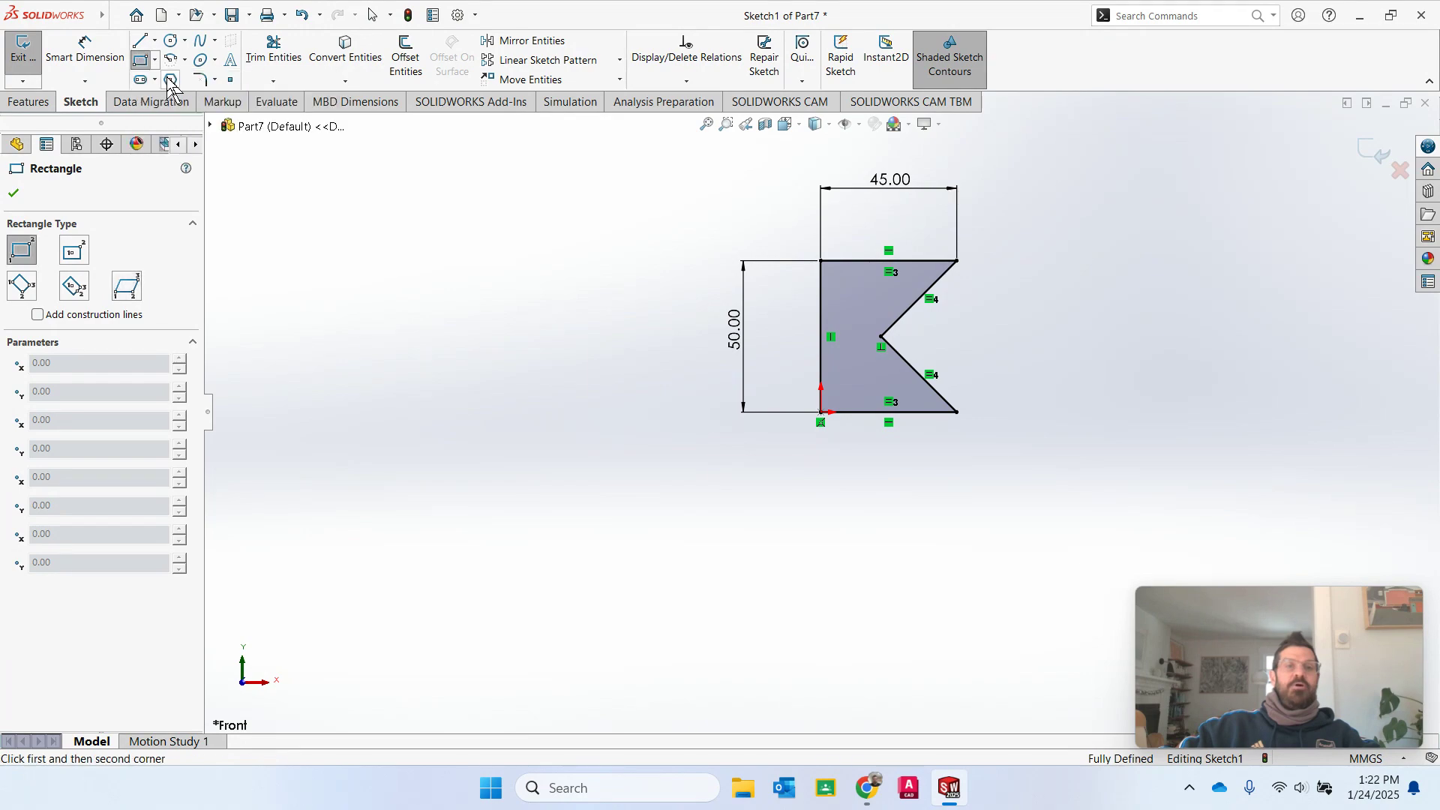
{"action": "left_click", "coordinate": [957, 260]}
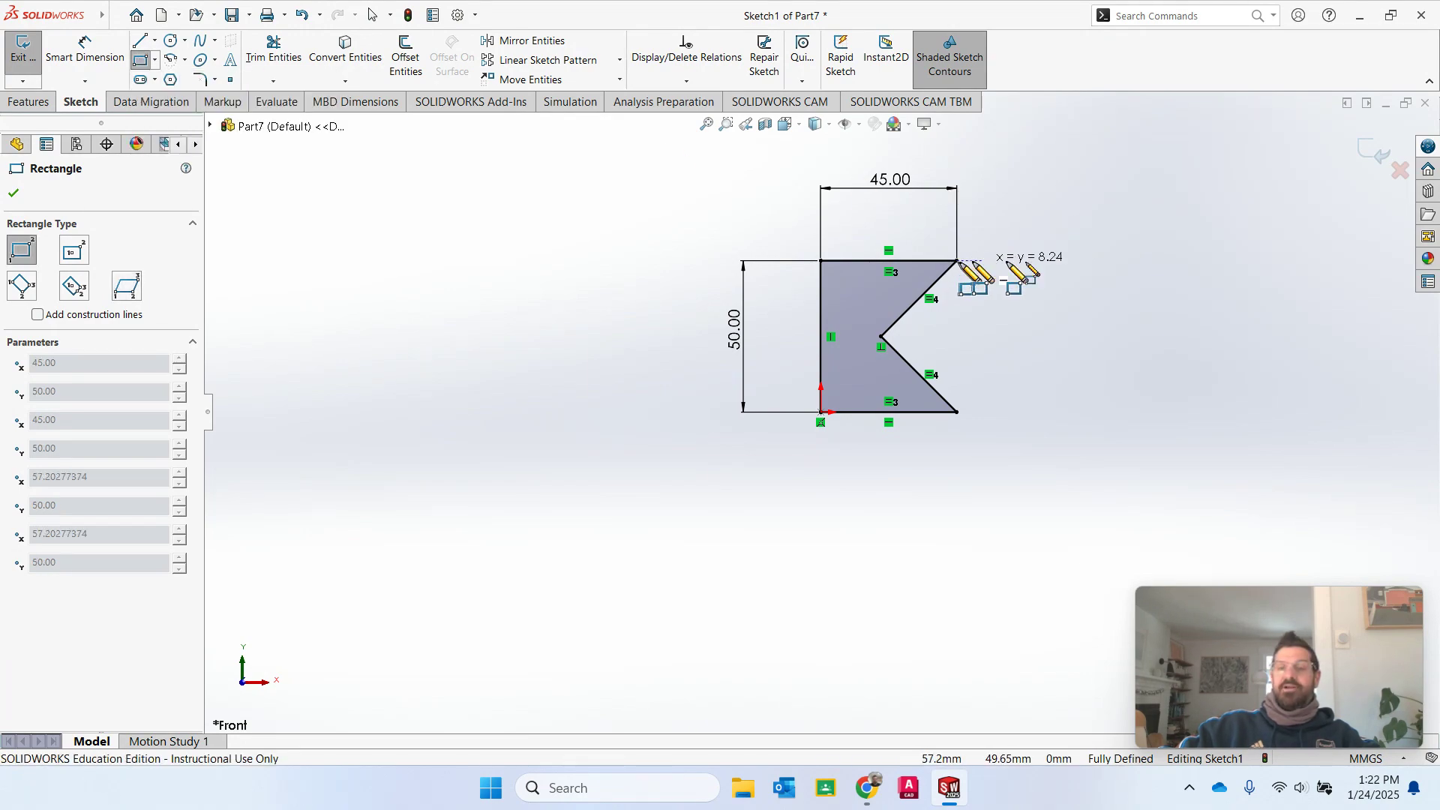
{"action": "key", "text": "Escape"}
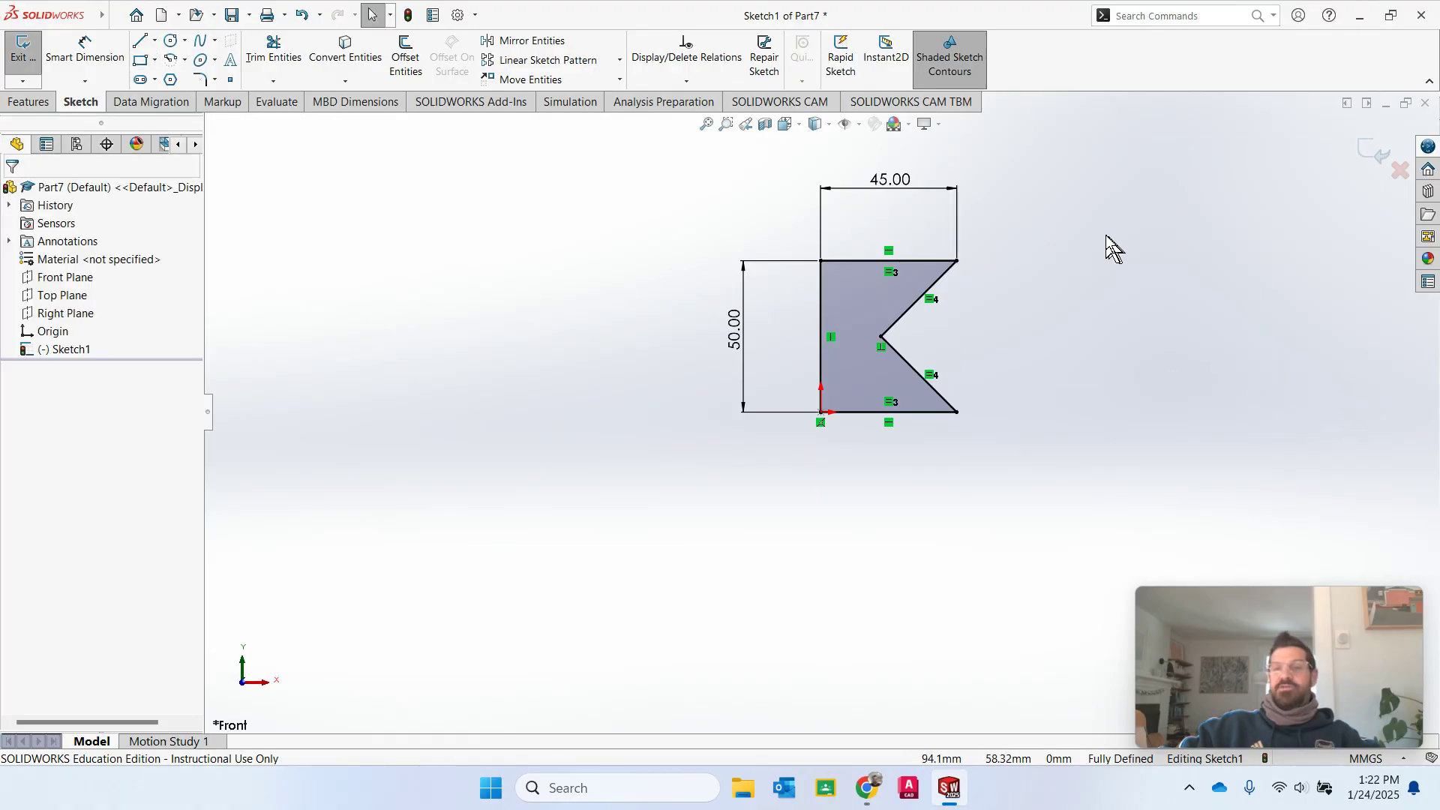
{"action": "left_click", "coordinate": [135, 41]}
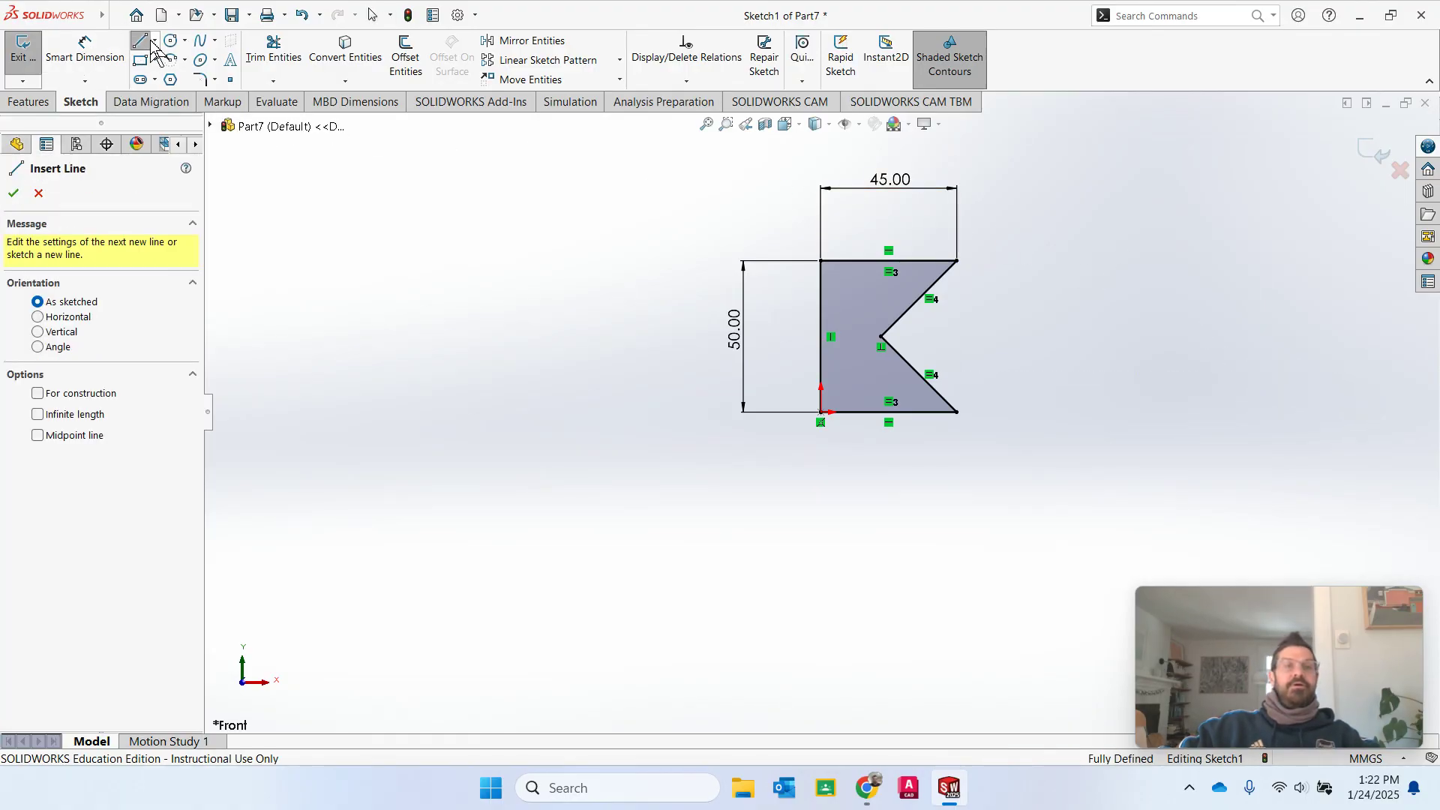
{"action": "left_click", "coordinate": [140, 60]}
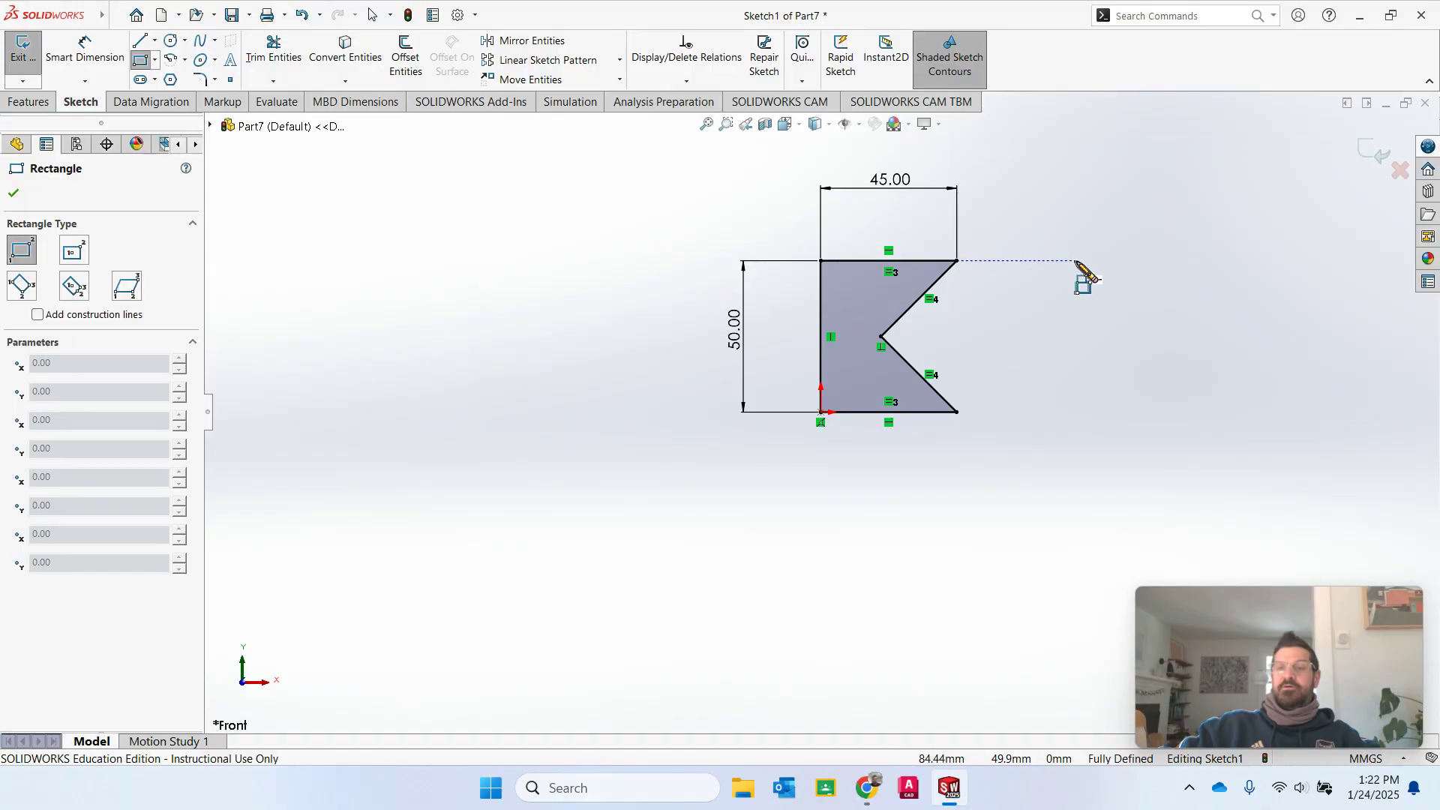
{"action": "left_click", "coordinate": [1099, 261]}
{"action": "left_click", "coordinate": [1340, 416]}
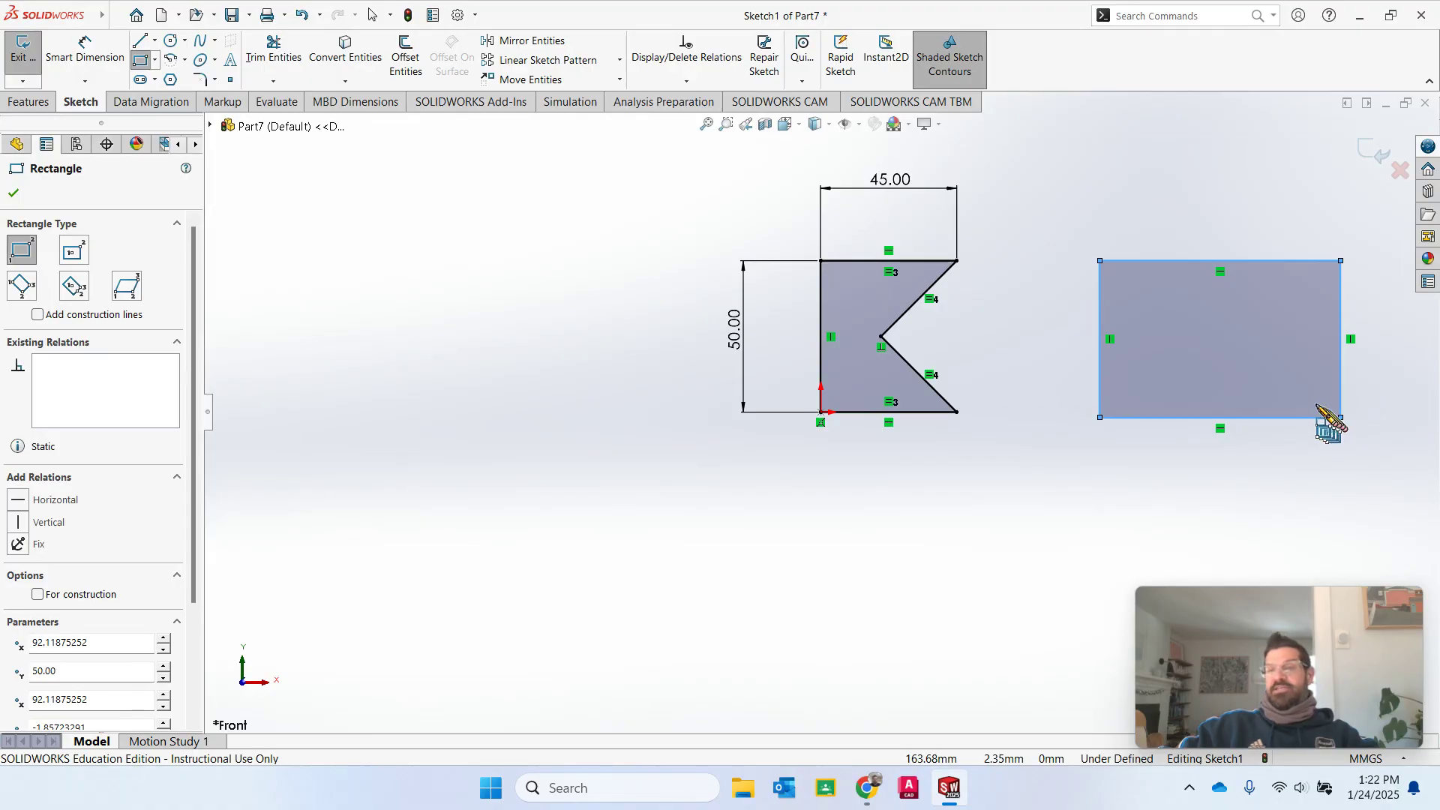
{"action": "key", "text": "Escape"}
Step: Dimension the rectangle's top edge with Smart Dimension and set its length to 80 mm
{"action": "left_click", "coordinate": [91, 58]}
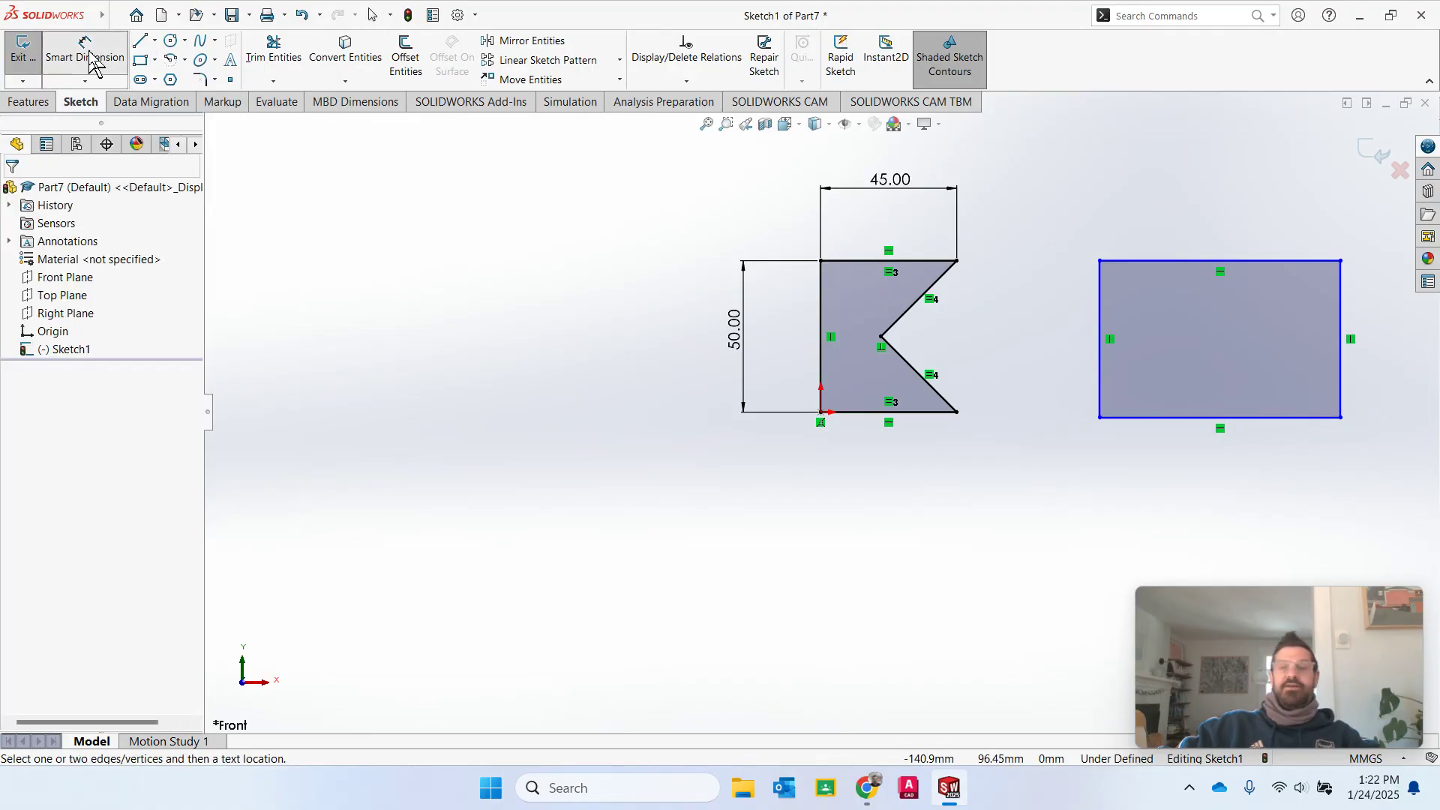
{"action": "left_click", "coordinate": [1171, 264]}
{"action": "left_click", "coordinate": [1175, 212]}
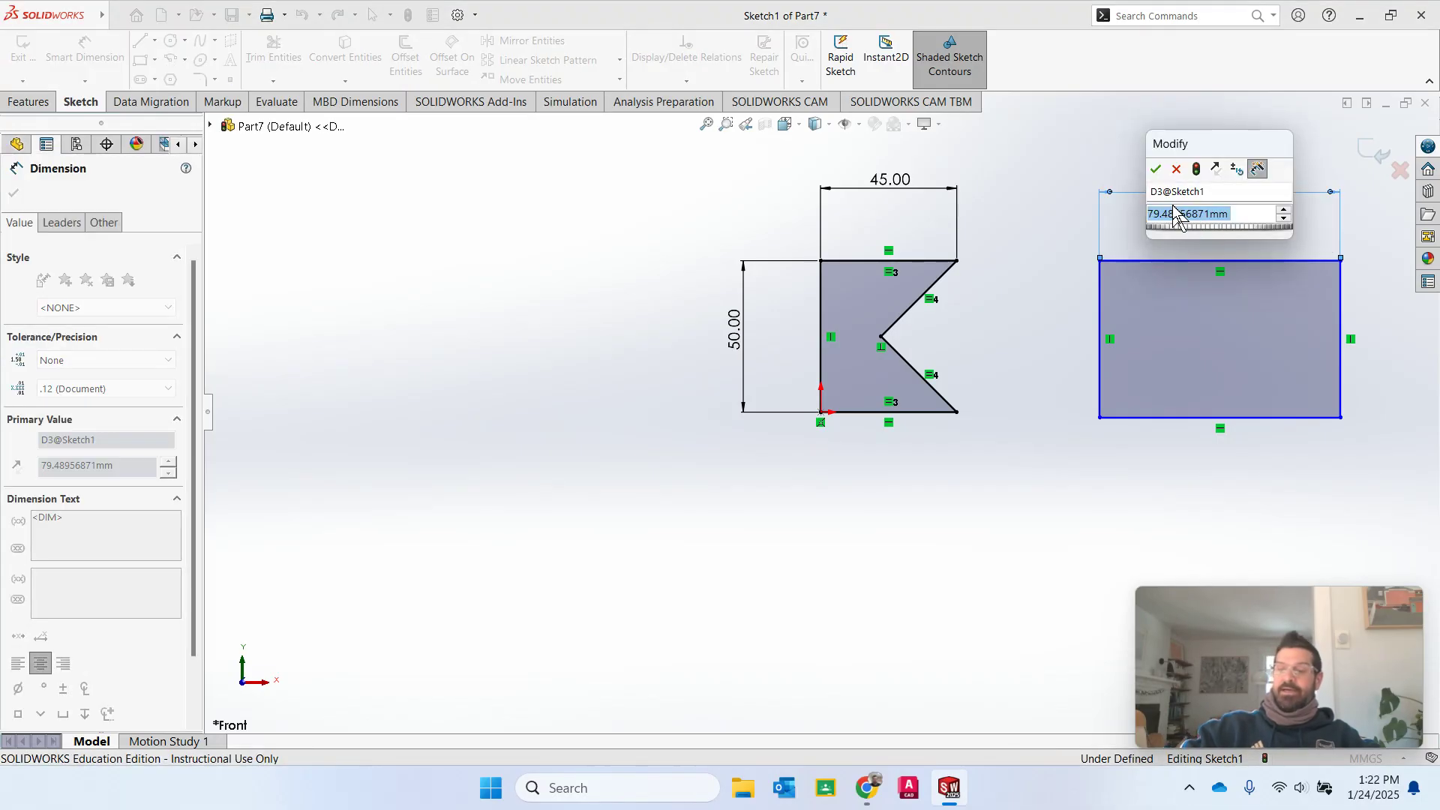
{"action": "type", "text": "80"}
{"action": "key", "text": "Return"}
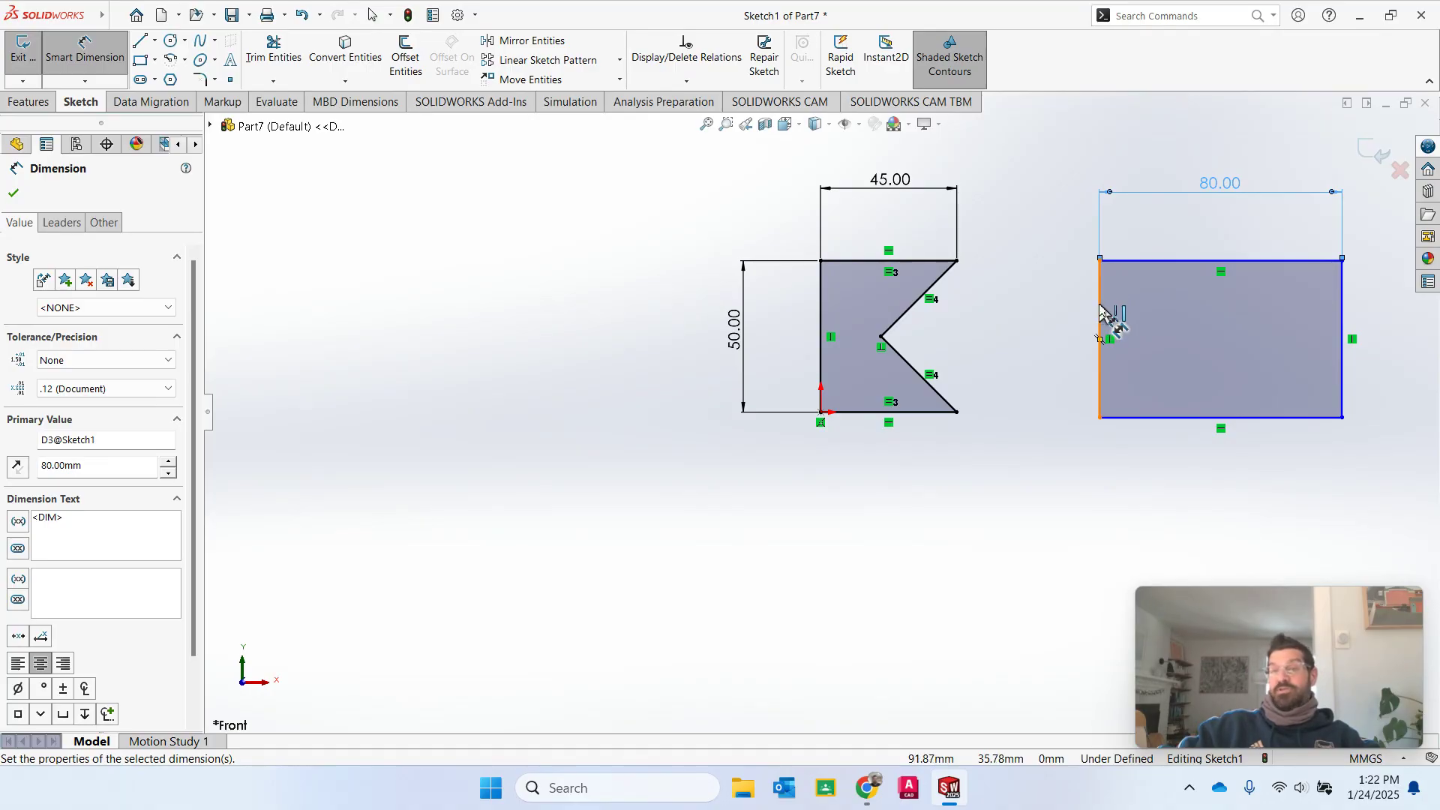
Step: Dimension the rectangle's left edge and set its height to 52 mm
{"action": "left_click", "coordinate": [1099, 312]}
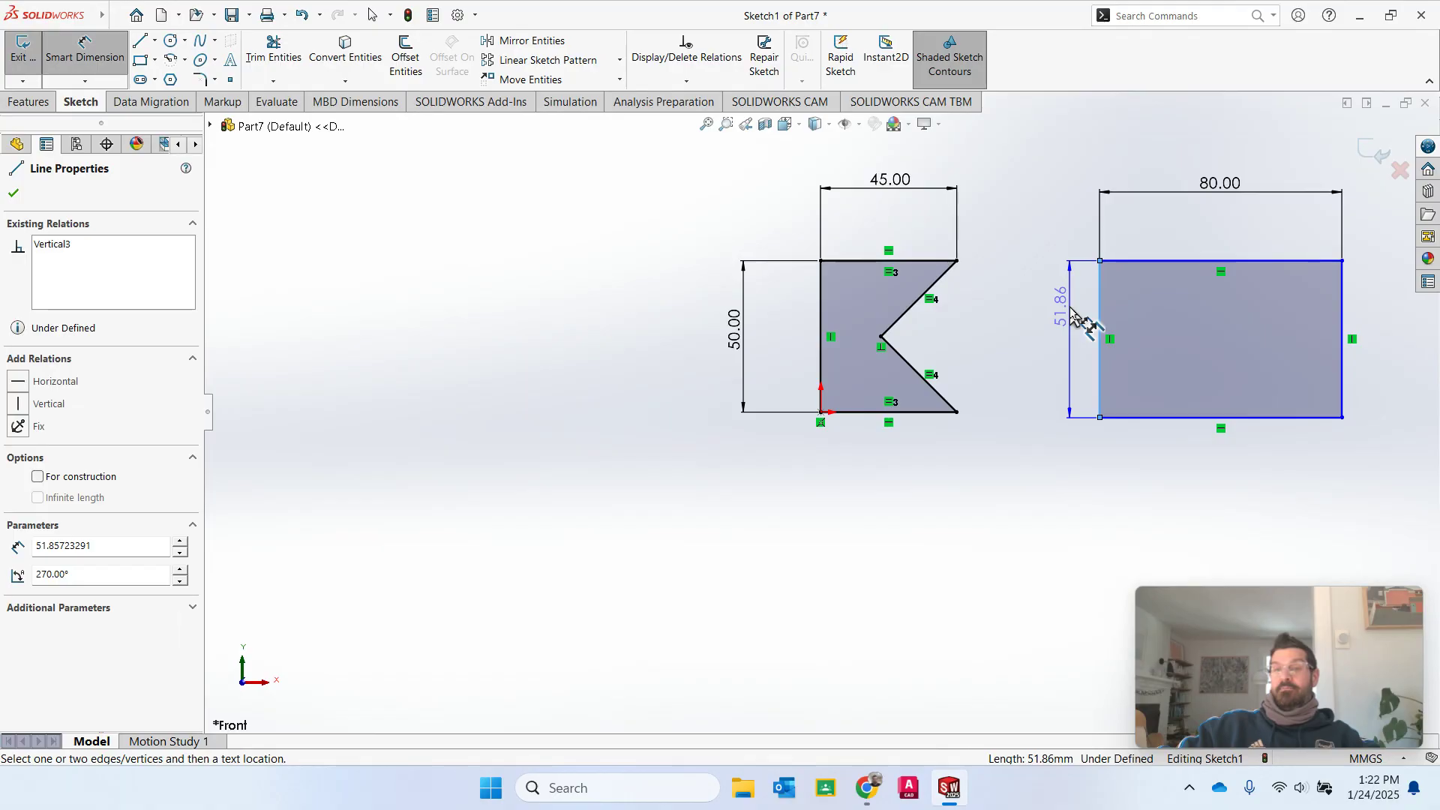
{"action": "left_click", "coordinate": [1073, 314]}
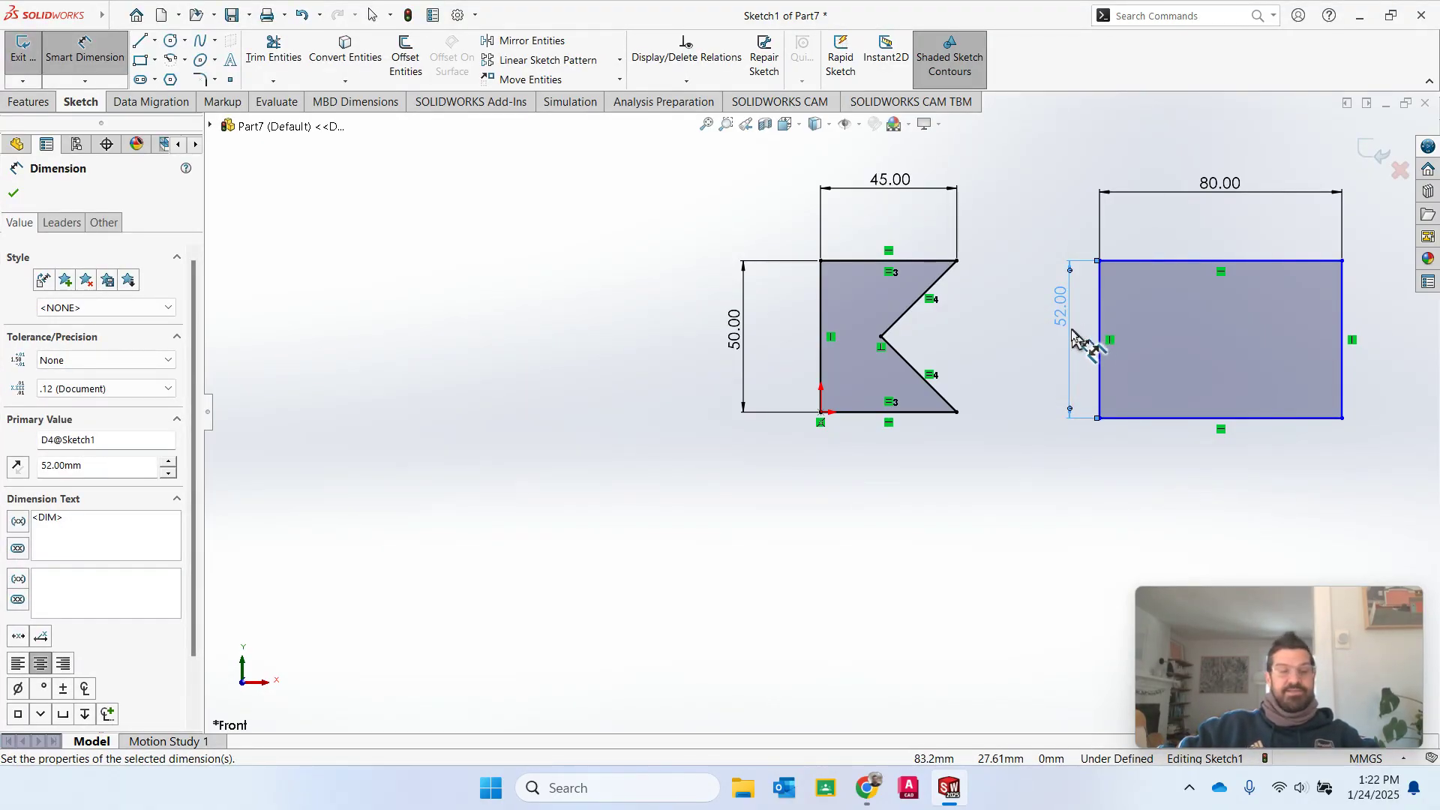
{"action": "key", "text": "Escape"}
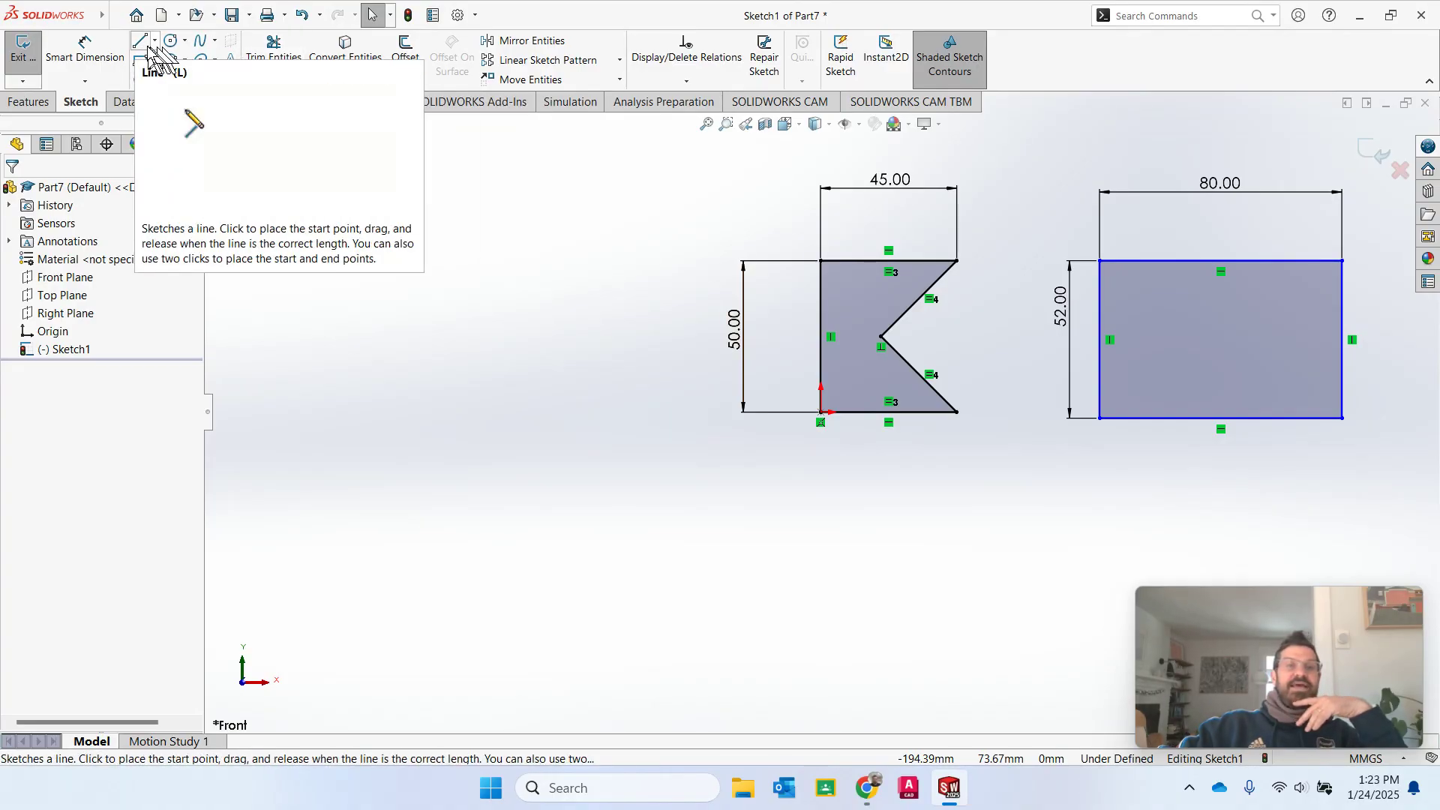
Step: Dimension the horizontal distance from the origin to the rectangle's lower-left corner and set it to 93 mm
{"action": "left_click", "coordinate": [85, 51]}
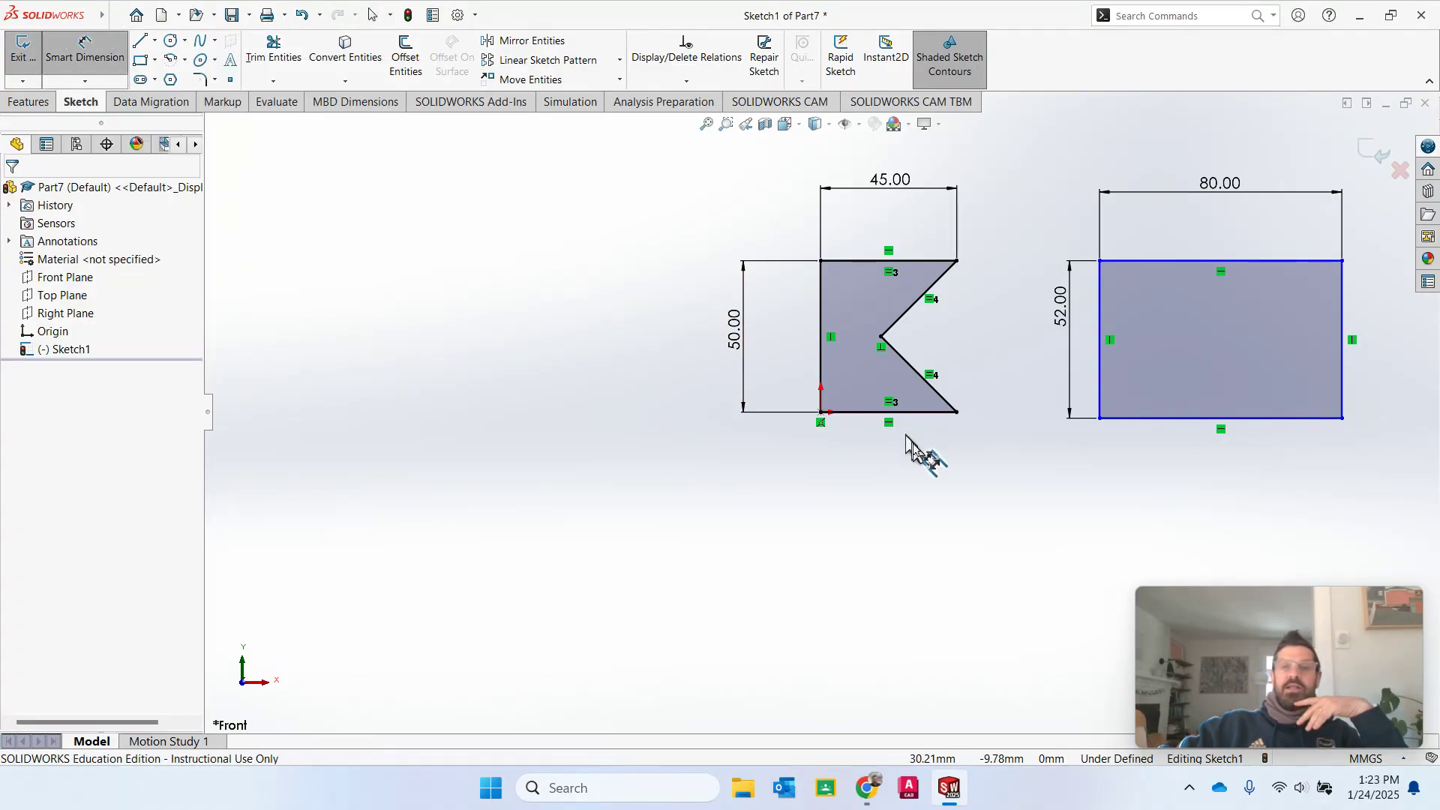
{"action": "left_click", "coordinate": [821, 413]}
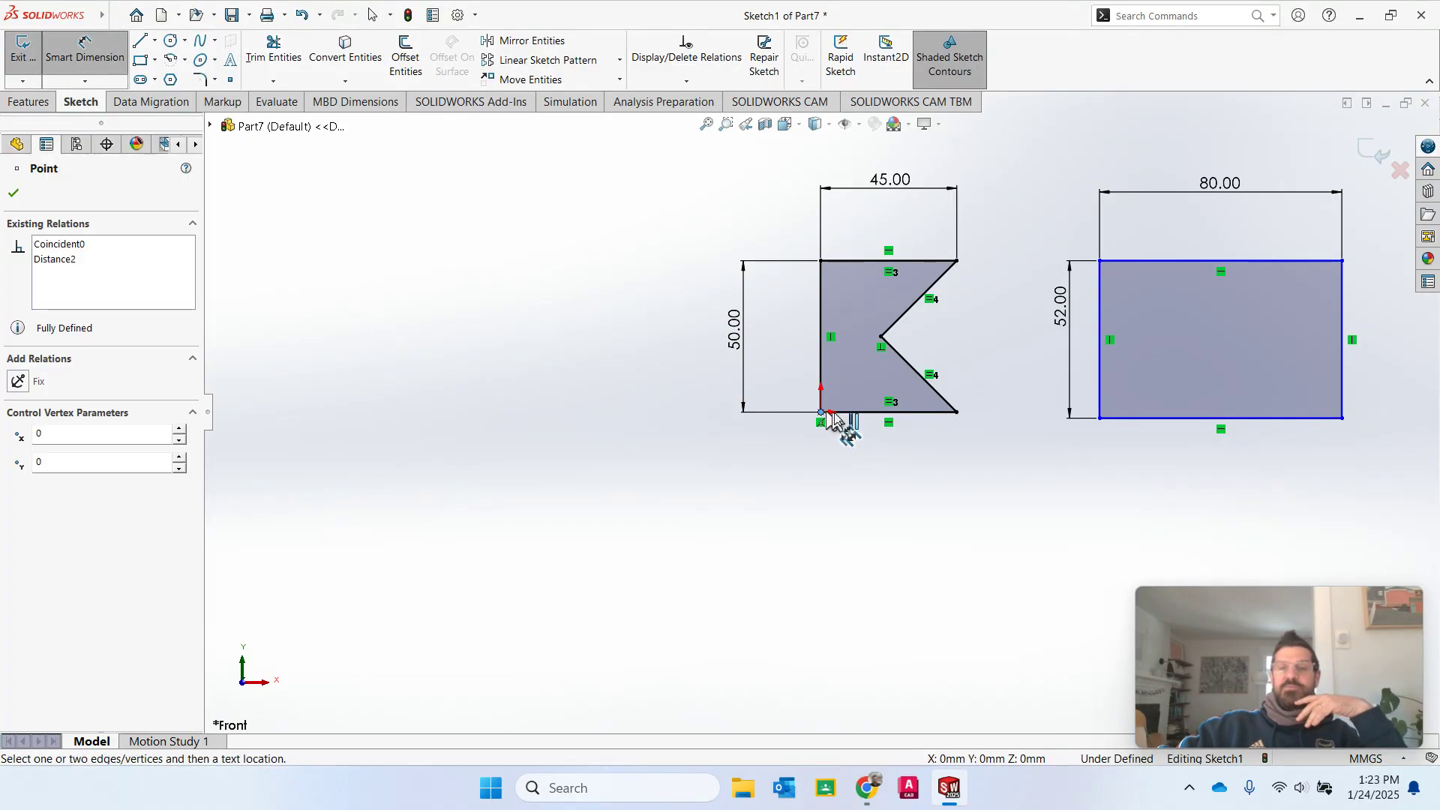
{"action": "left_click", "coordinate": [1100, 418]}
{"action": "left_click", "coordinate": [988, 536]}
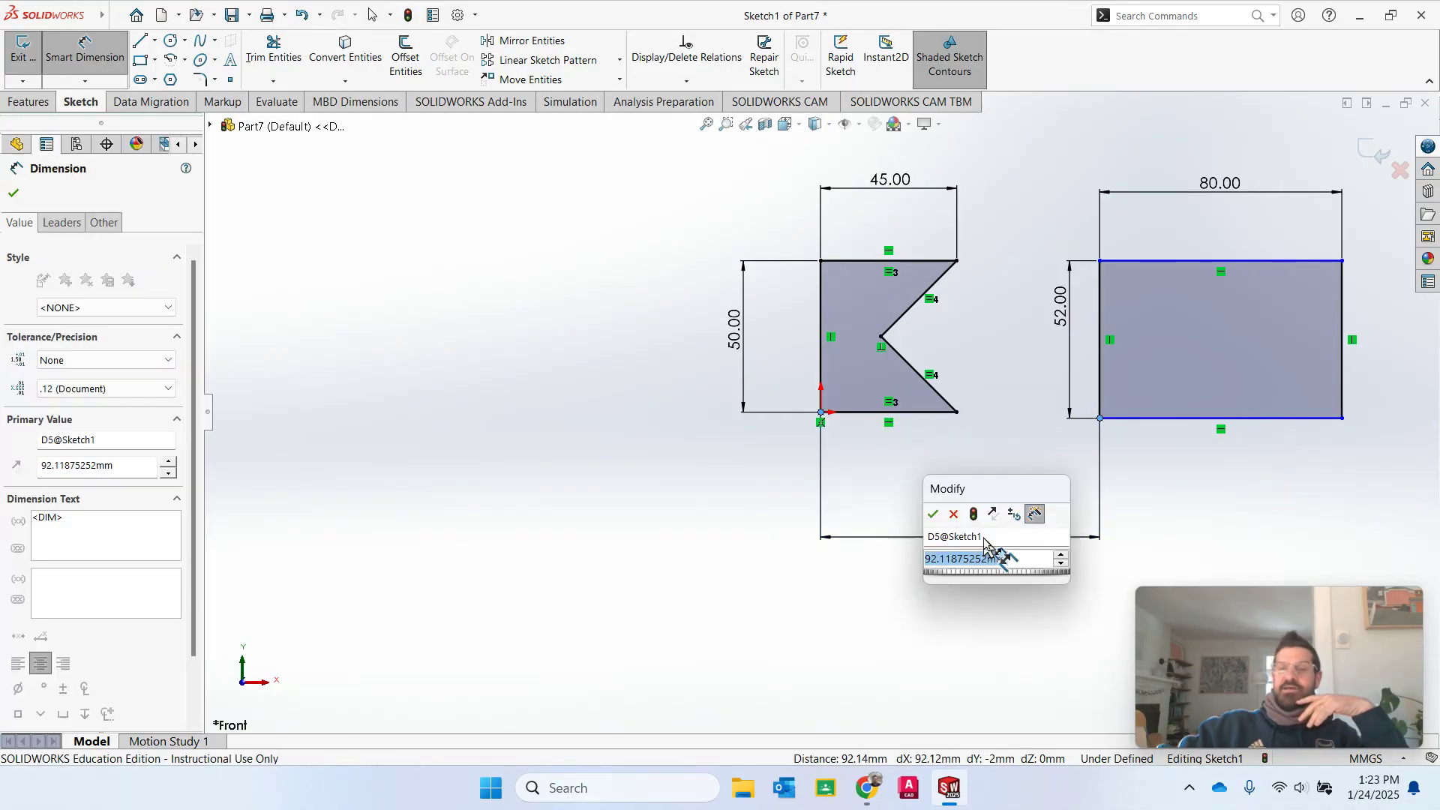
{"action": "type", "text": "9"}
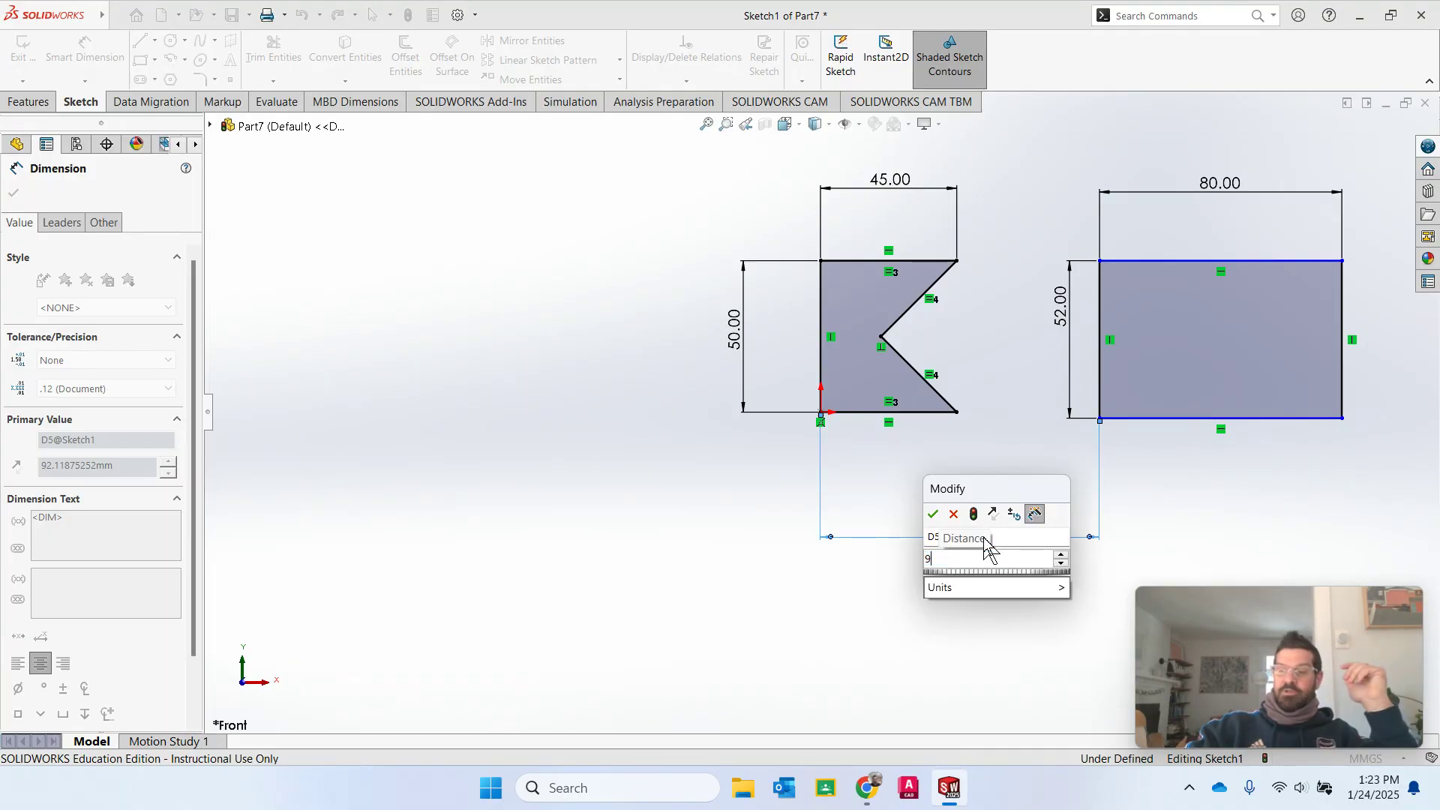
{"action": "type", "text": "3"}
{"action": "key", "text": "Return"}
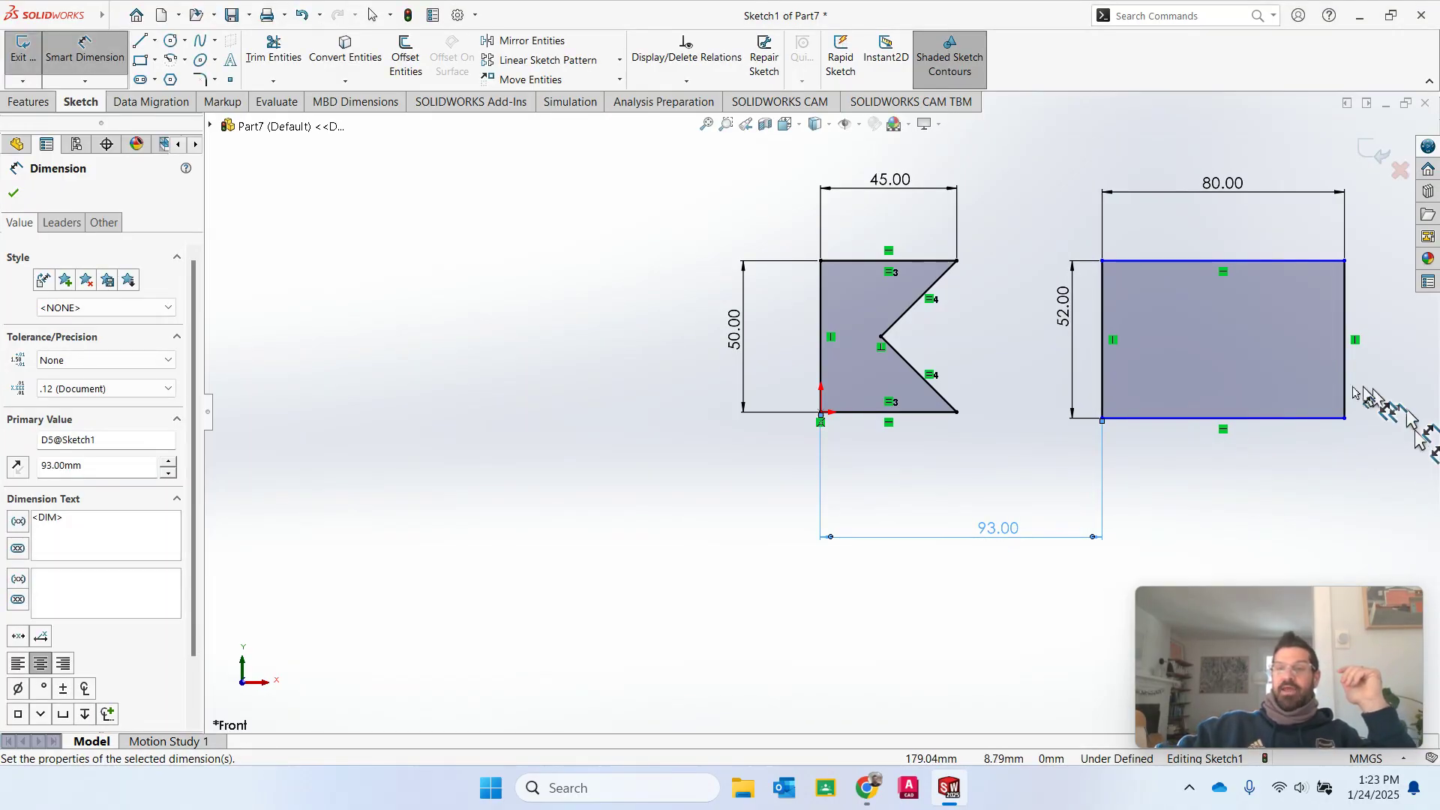
{"action": "key", "text": "Escape"}
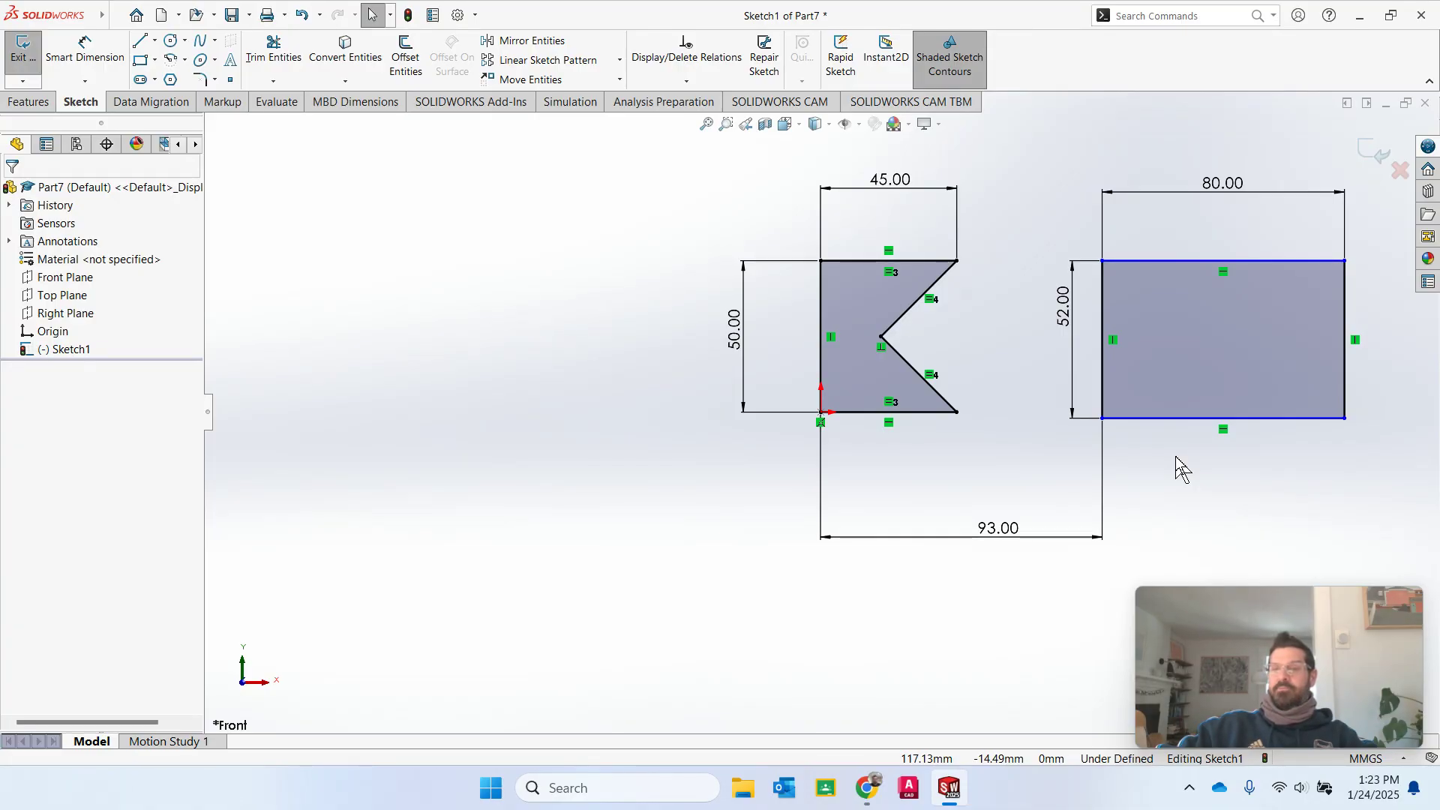
Step: Add a vertical dimension from the origin to the rectangle's upper-left corner, keeping the proposed value
{"action": "left_click", "coordinate": [821, 413]}
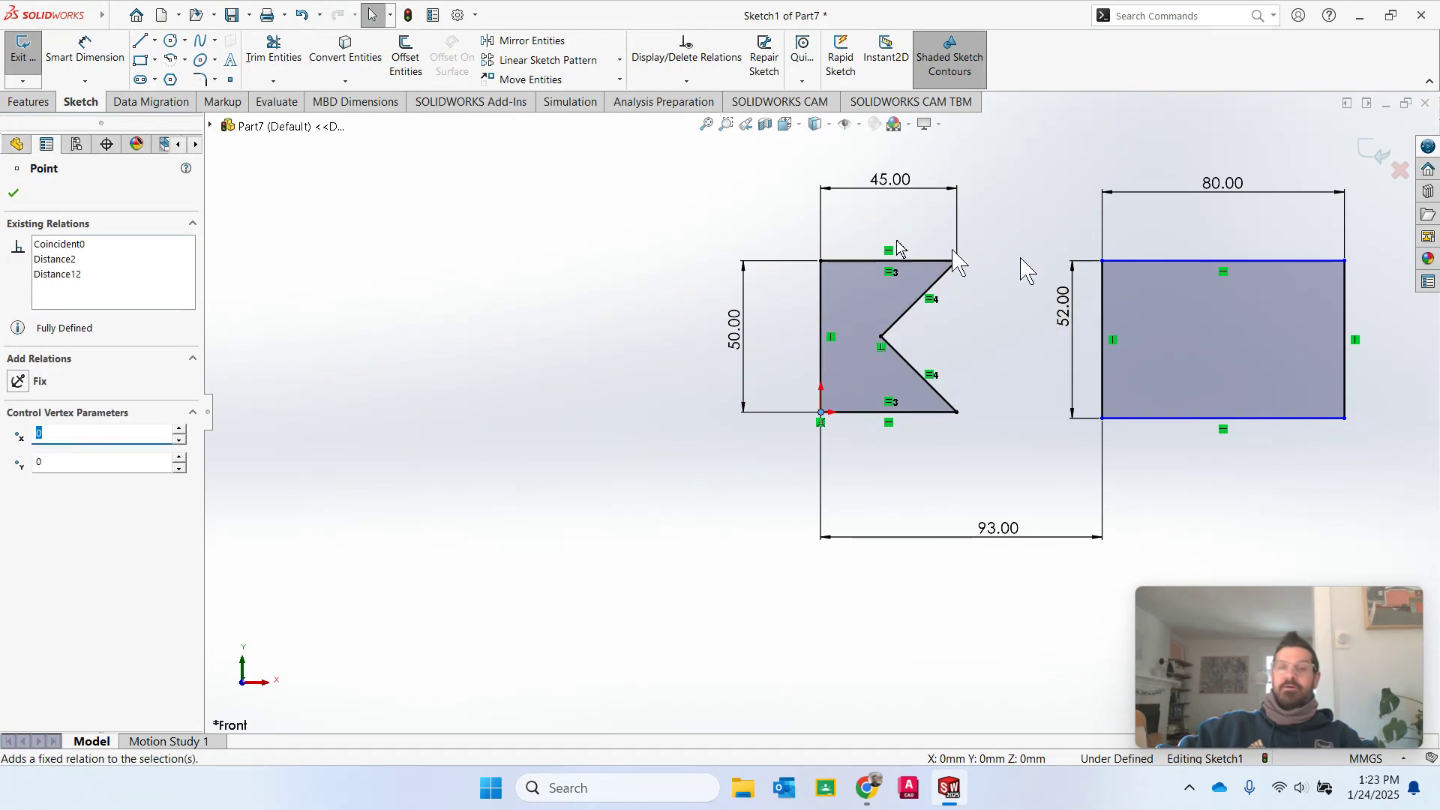
{"action": "left_click", "coordinate": [820, 412]}
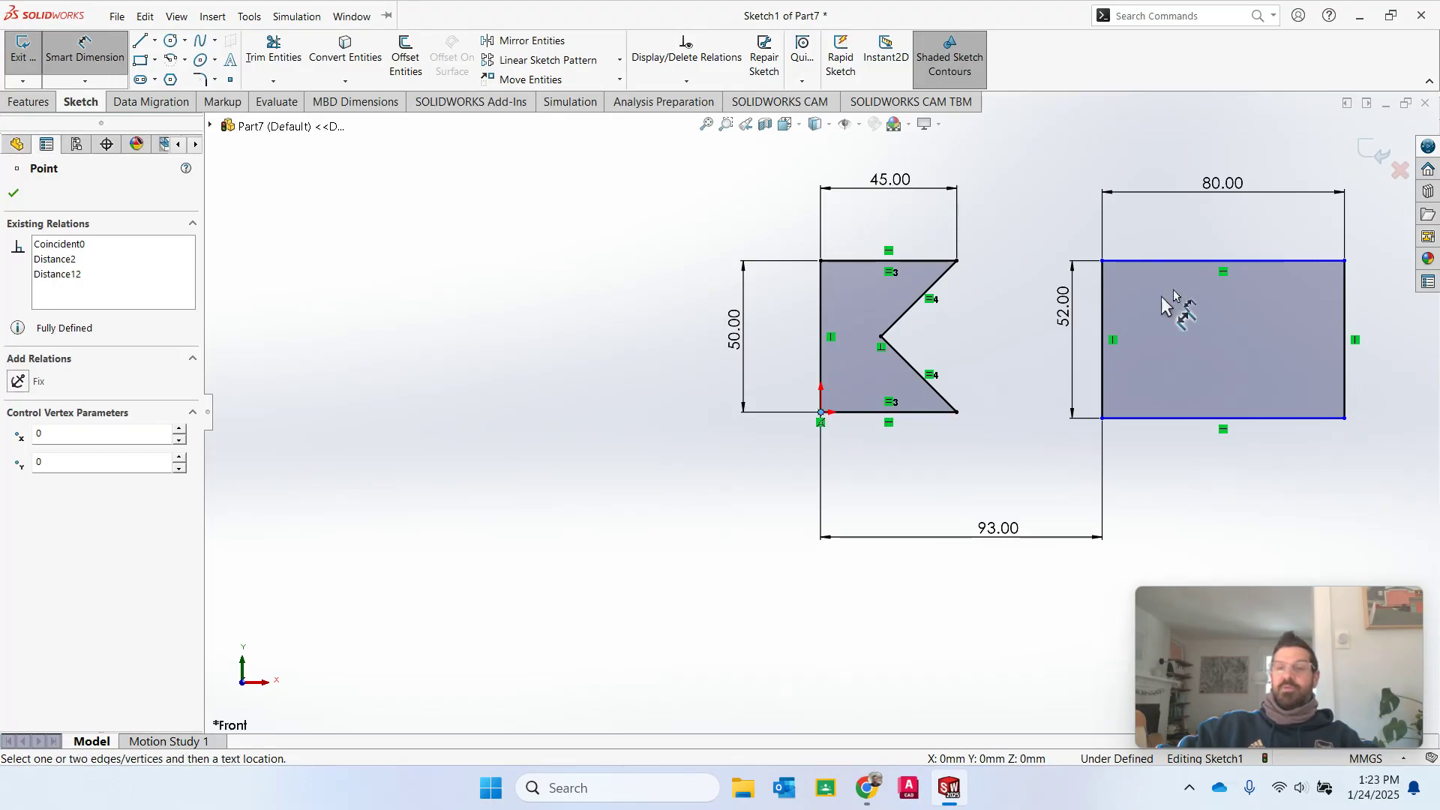
{"action": "left_click", "coordinate": [1103, 262]}
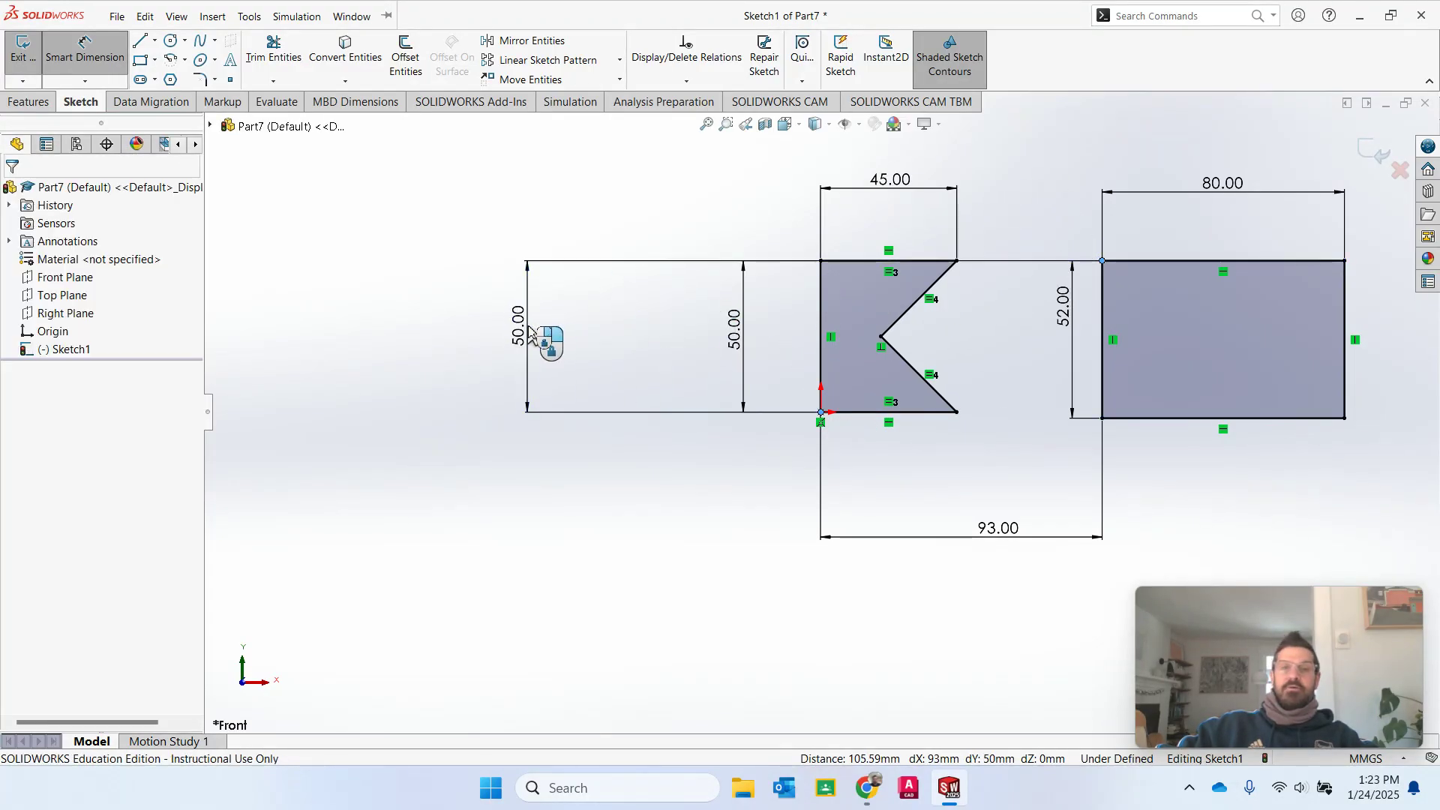
{"action": "left_click", "coordinate": [529, 330]}
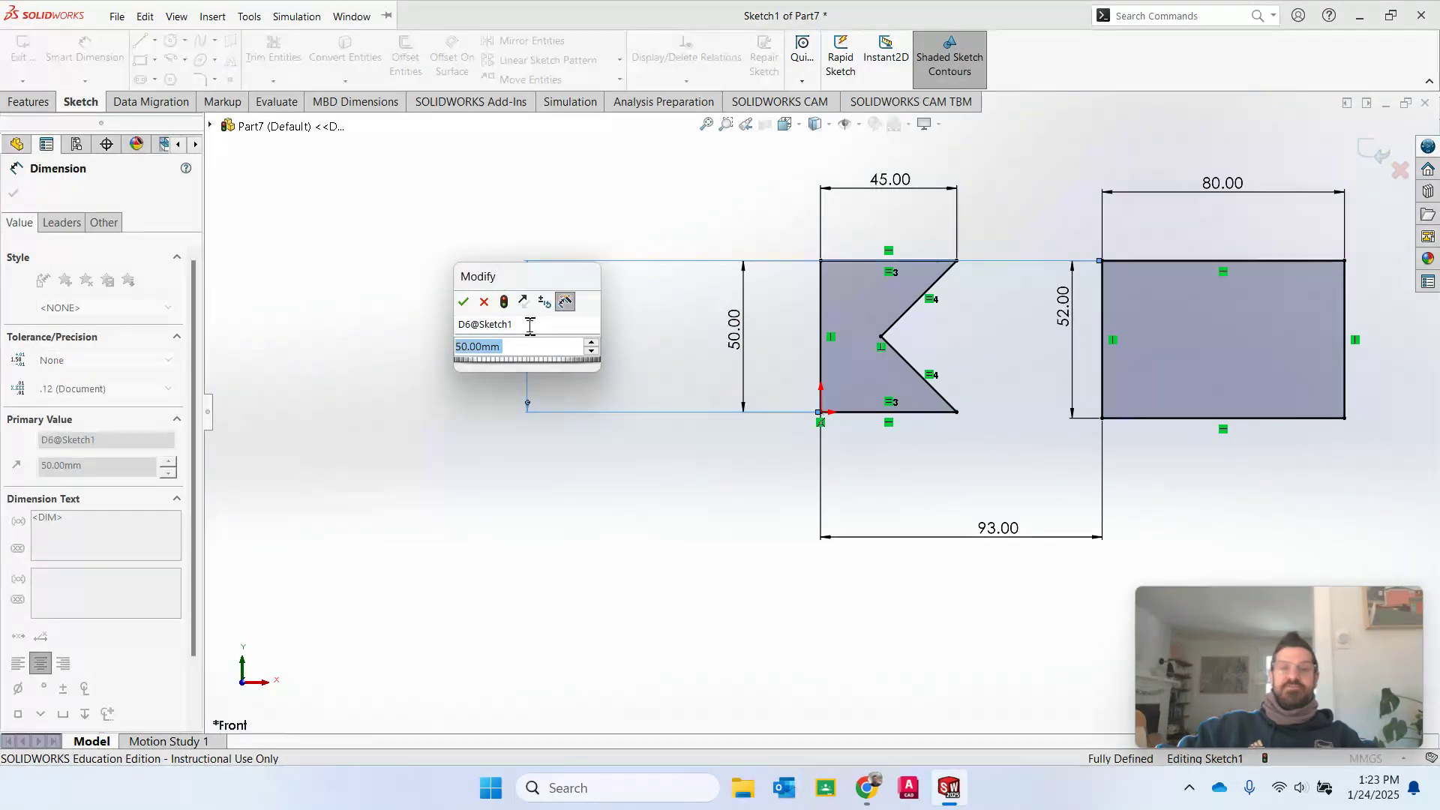
{"action": "left_click", "coordinate": [484, 303]}
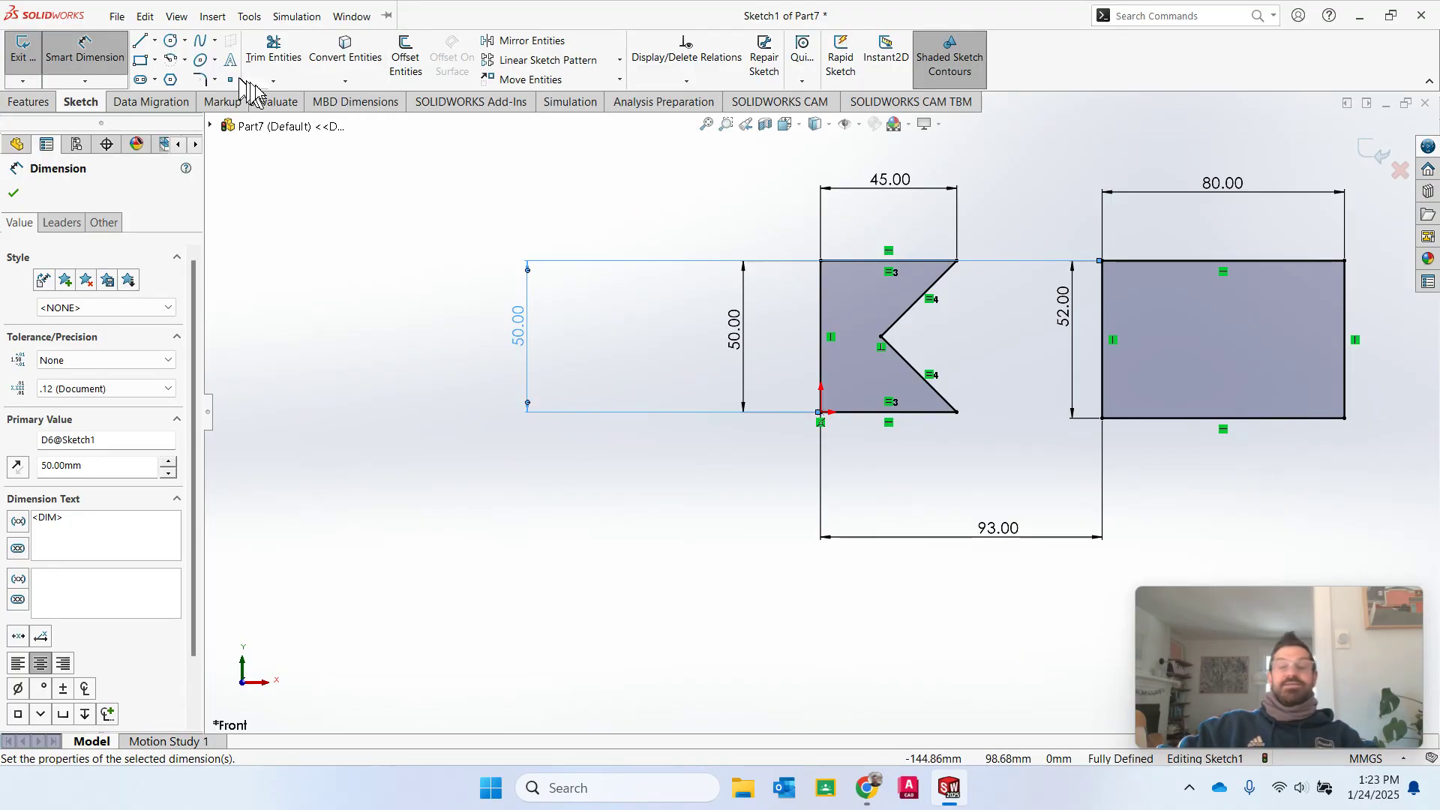
Step: Sketch a tilted 3 Point Corner Rectangle from the notched profile's upper-right corner, with its second corner at about X 71, Y 31 mm
{"action": "left_click", "coordinate": [155, 60]}
{"action": "left_click", "coordinate": [168, 119]}
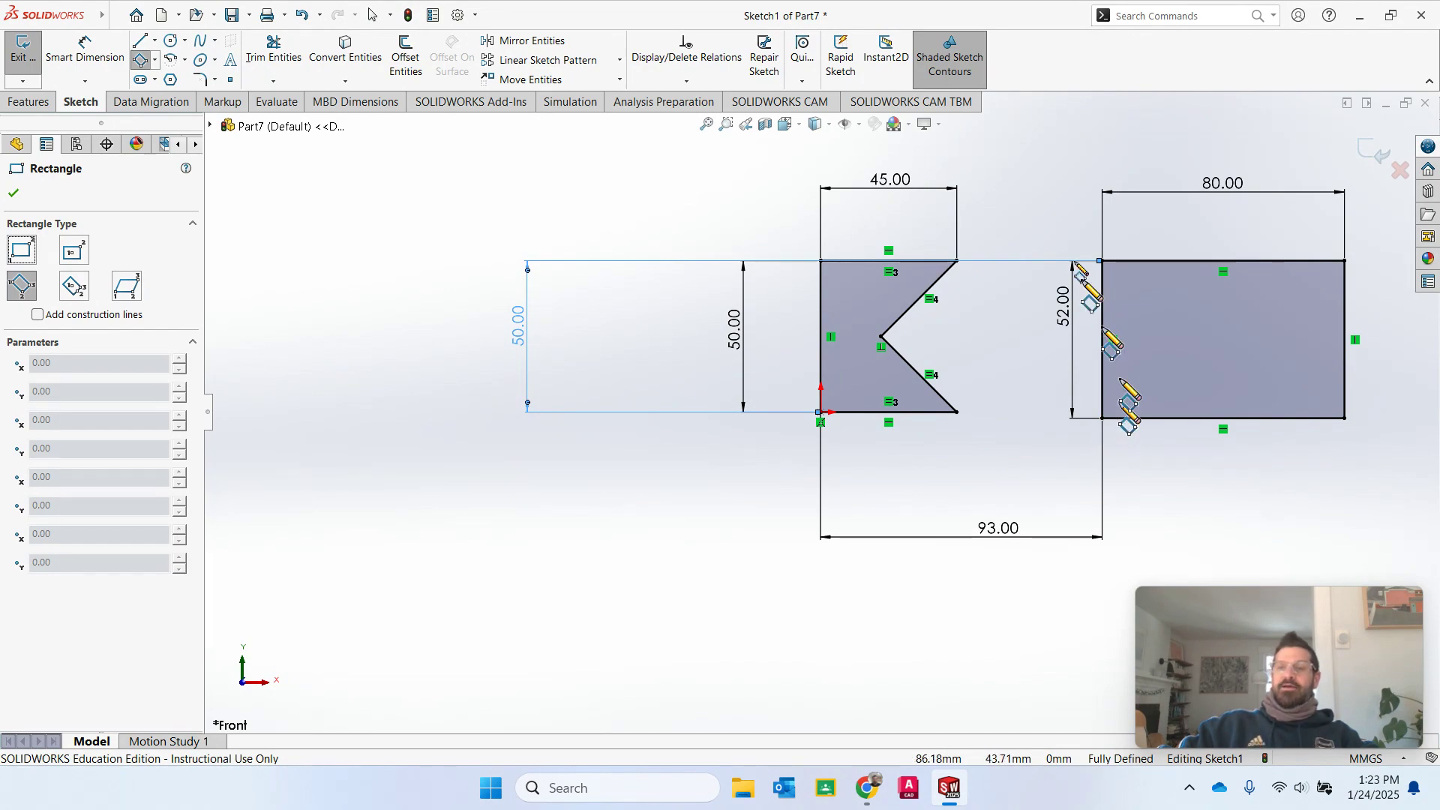
{"action": "left_click", "coordinate": [957, 261]}
{"action": "left_click", "coordinate": [1035, 317]}
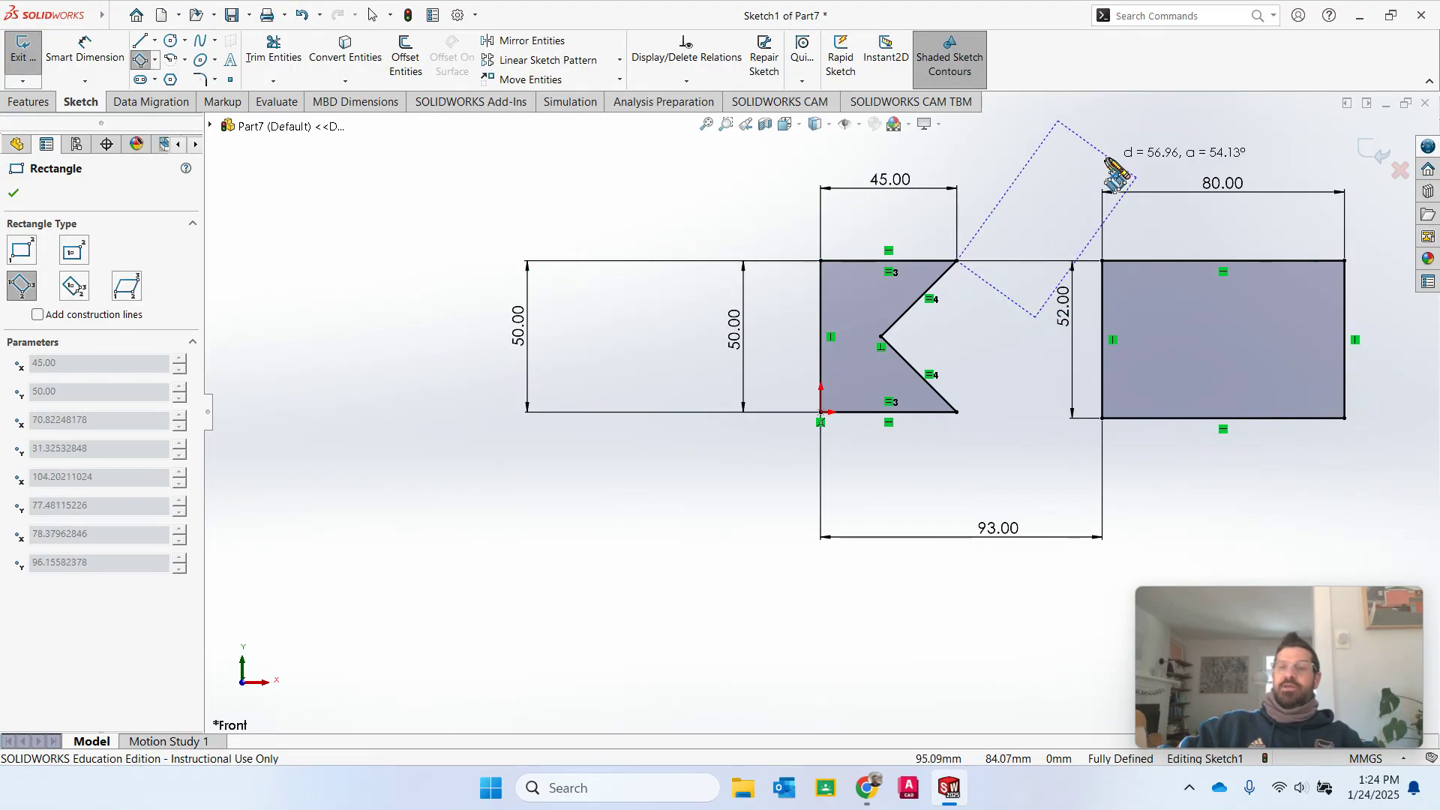
{"action": "left_click", "coordinate": [1116, 150]}
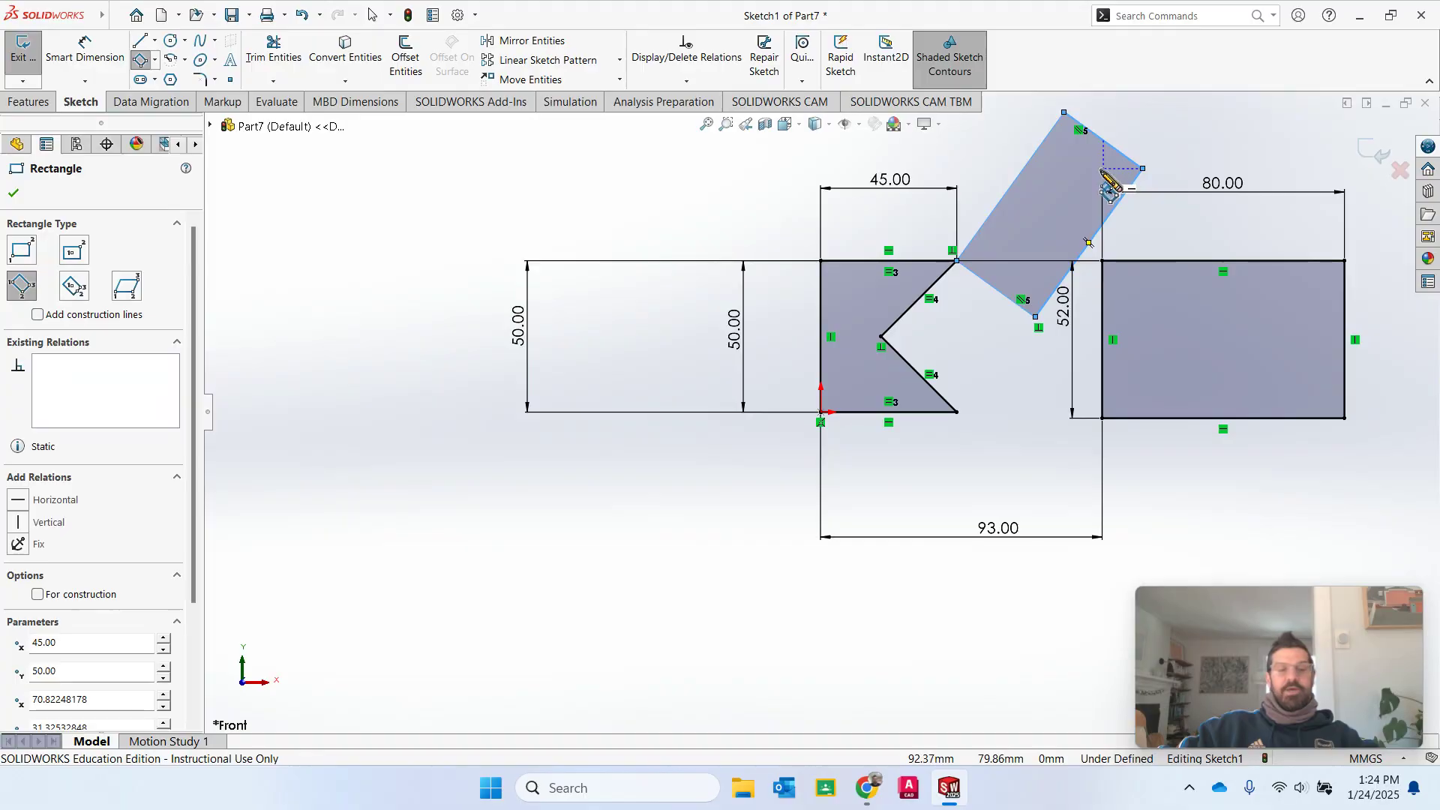
{"action": "key", "text": "Escape"}
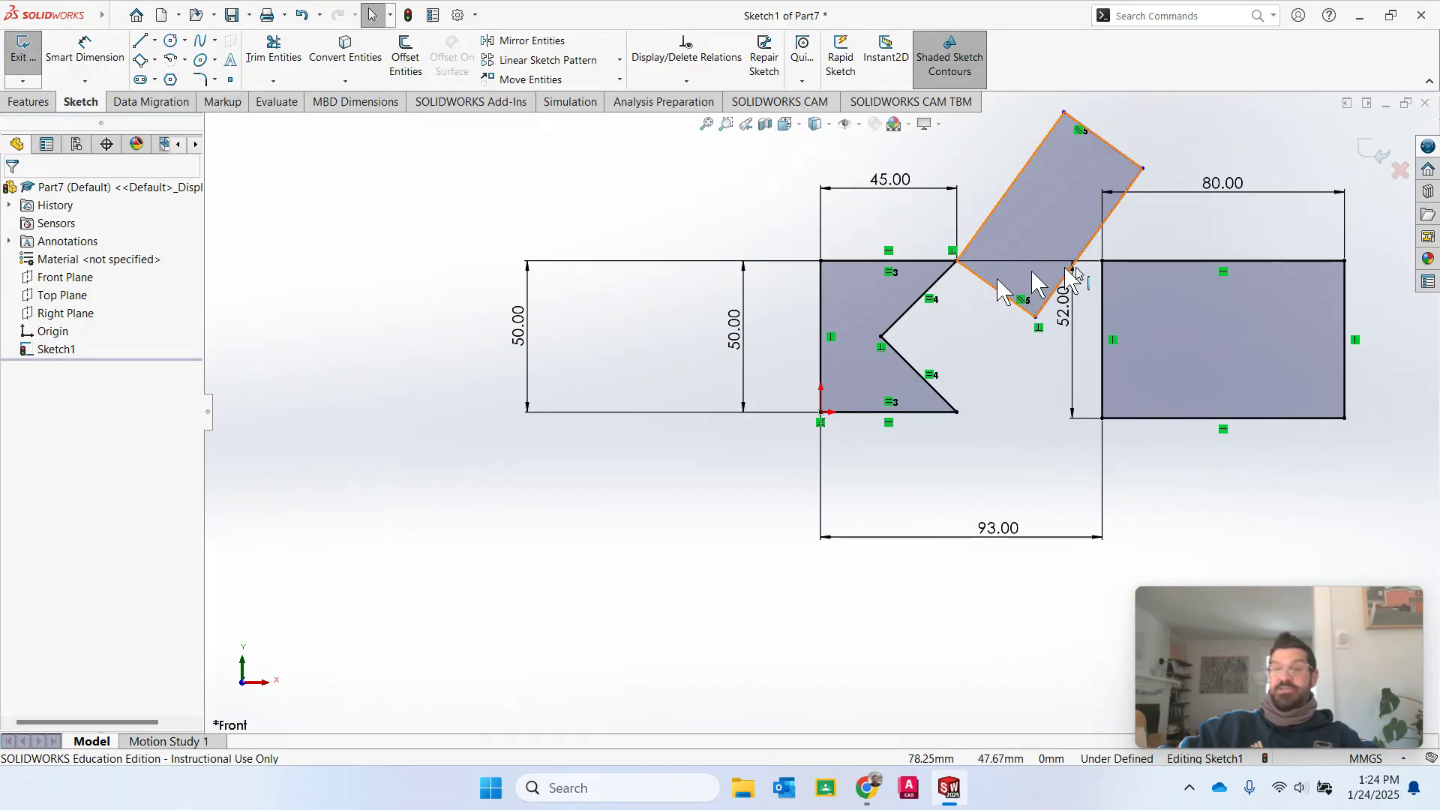
{"action": "left_click", "coordinate": [1091, 207]}
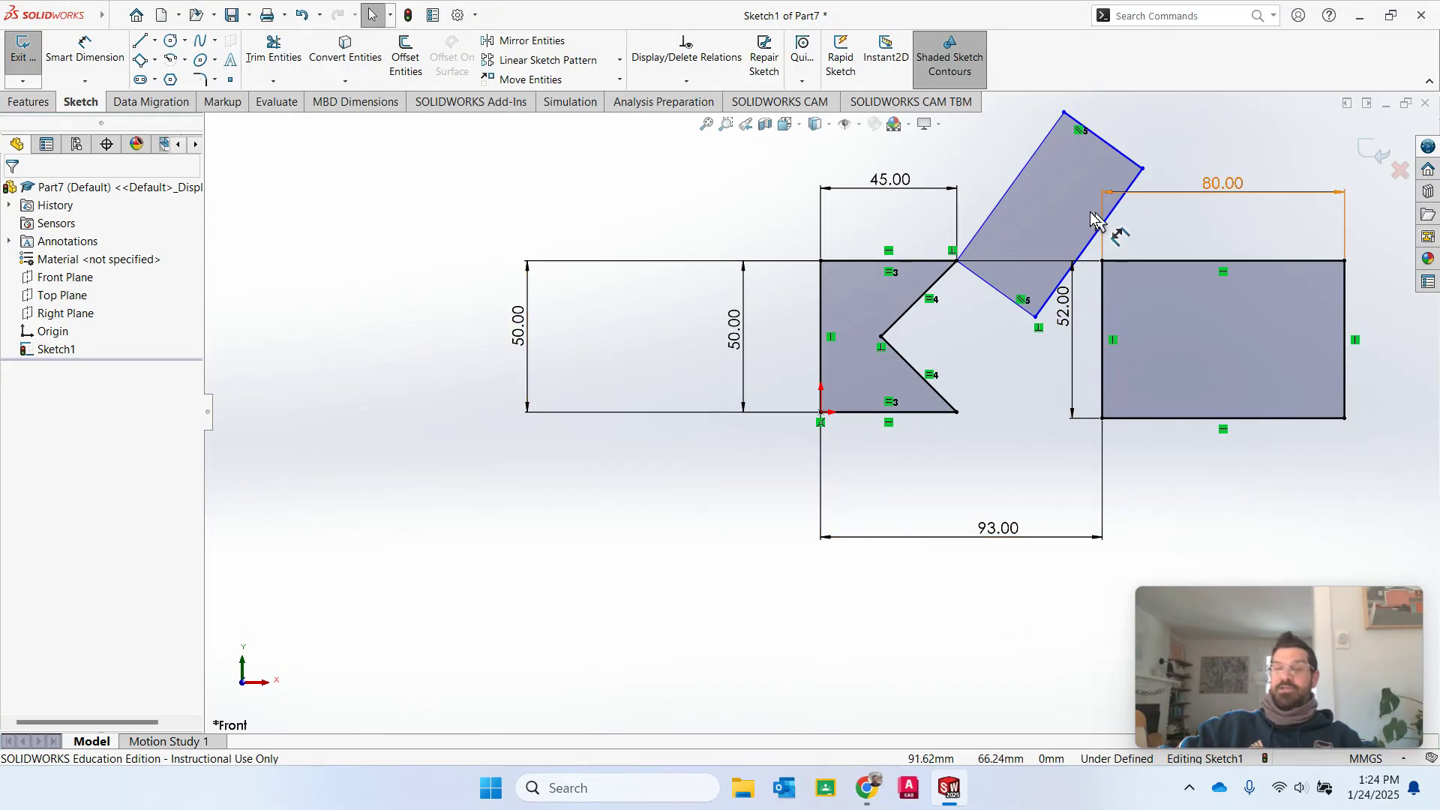
Step: Sketch a Parallelogram from about X -76, Y -45 mm, with a horizontal base about 51 mm long and slanted sides about 36 mm at 67°
{"action": "left_click", "coordinate": [155, 60]}
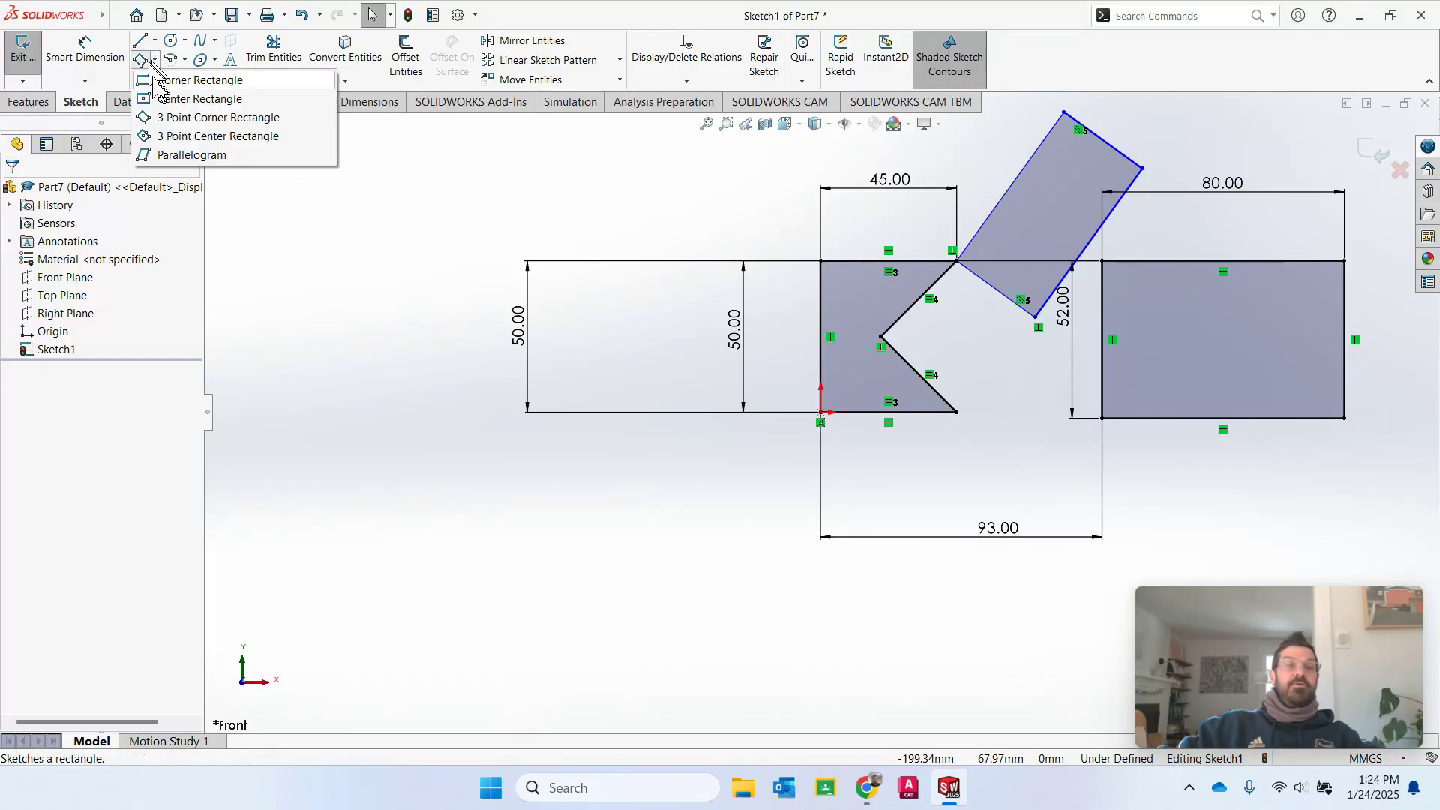
{"action": "left_click", "coordinate": [214, 156]}
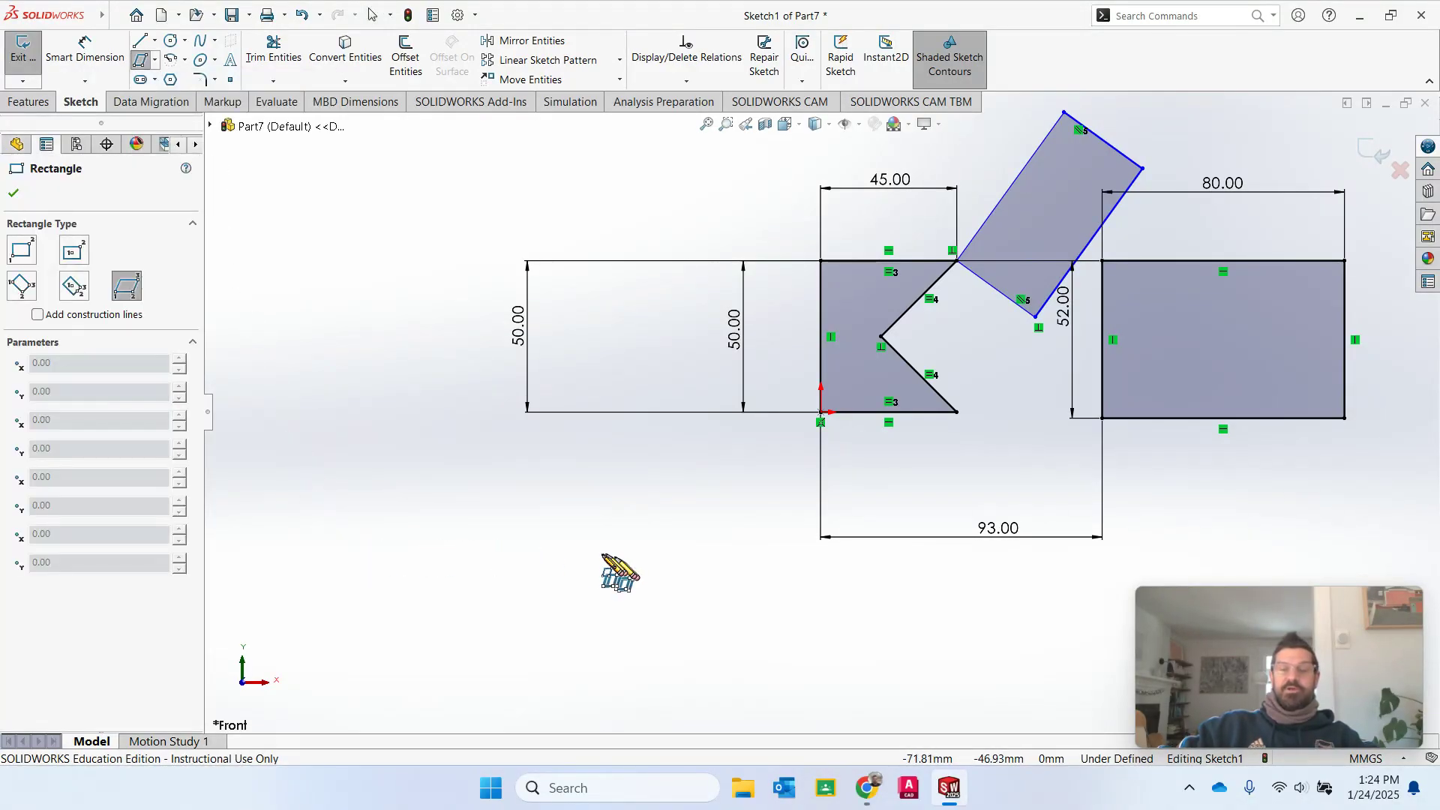
{"action": "left_click", "coordinate": [591, 550]}
{"action": "left_click", "coordinate": [746, 548]}
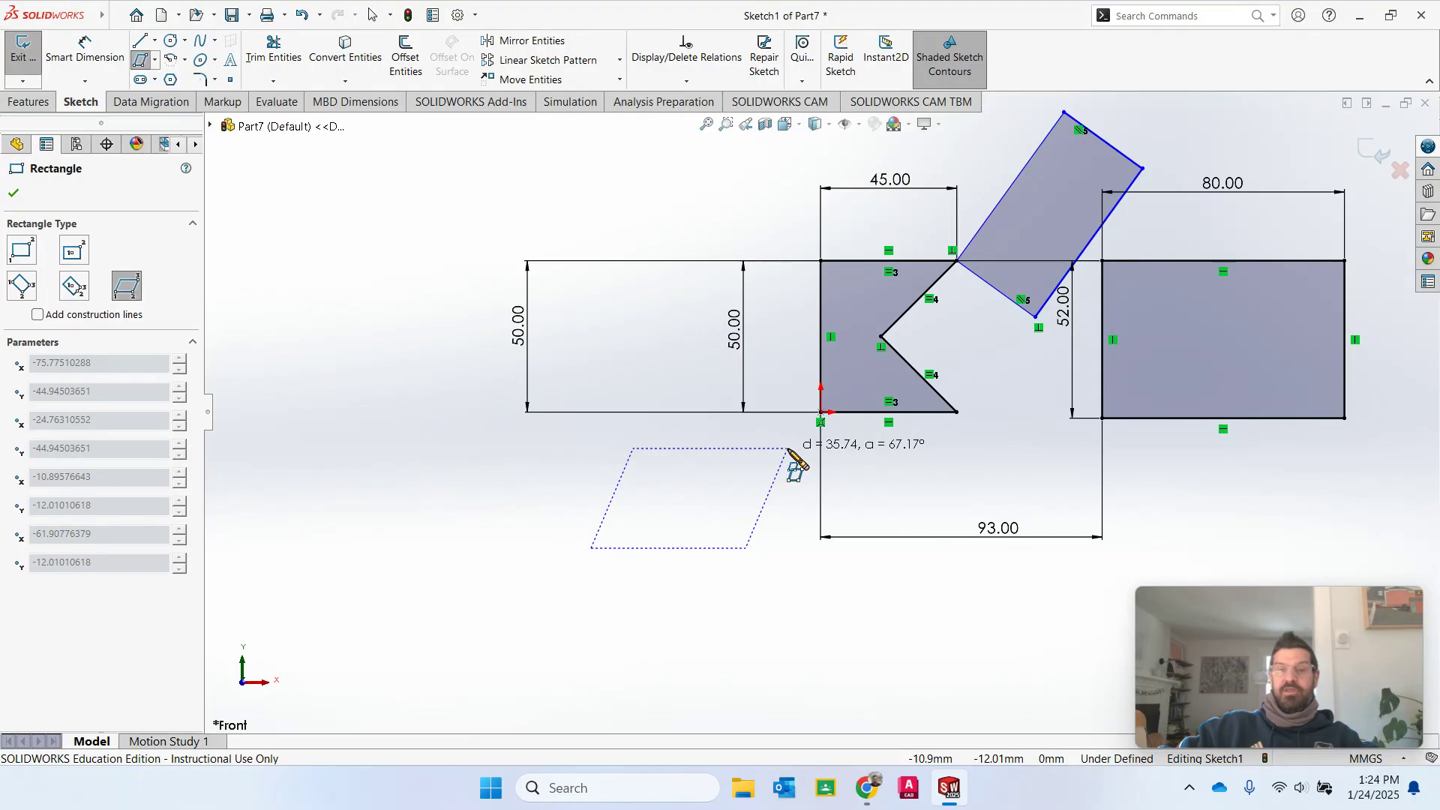
{"action": "left_click", "coordinate": [788, 448]}
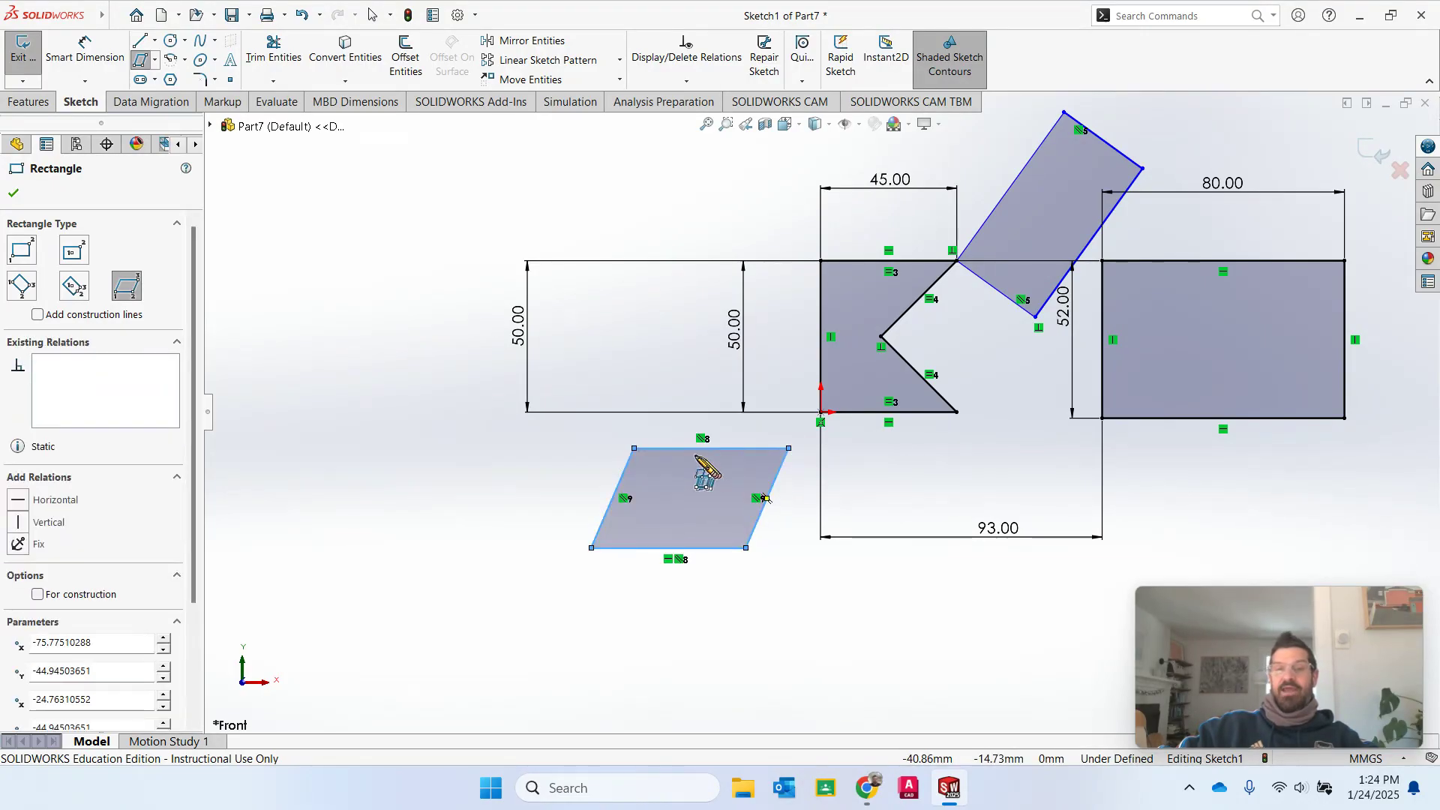
Step: Set the length of the parallelogram's right slanted side to 75 mm, leaving its angle undimensioned
{"action": "left_click", "coordinate": [85, 51]}
{"action": "left_click", "coordinate": [744, 449]}
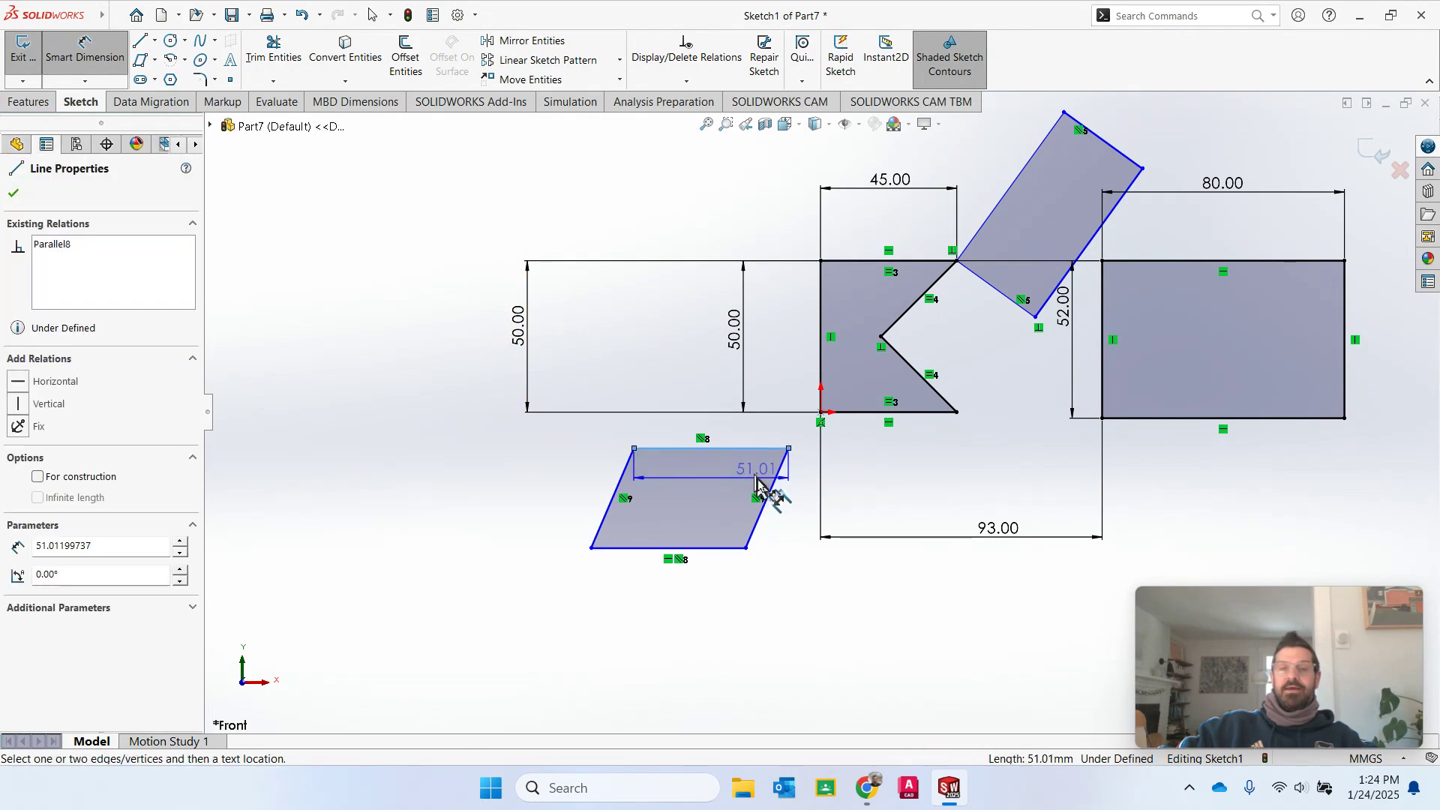
{"action": "left_click", "coordinate": [770, 492]}
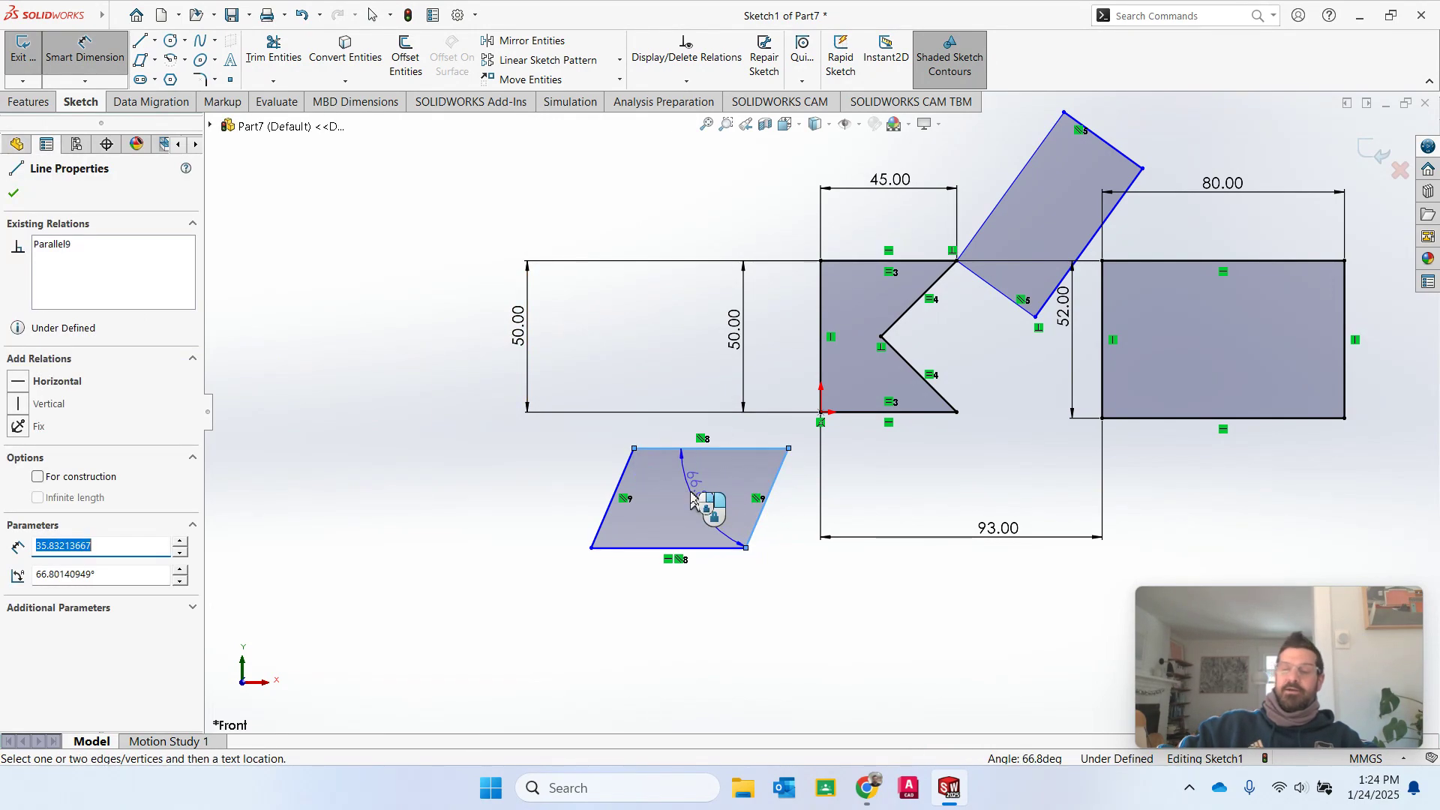
{"action": "type", "text": "75"}
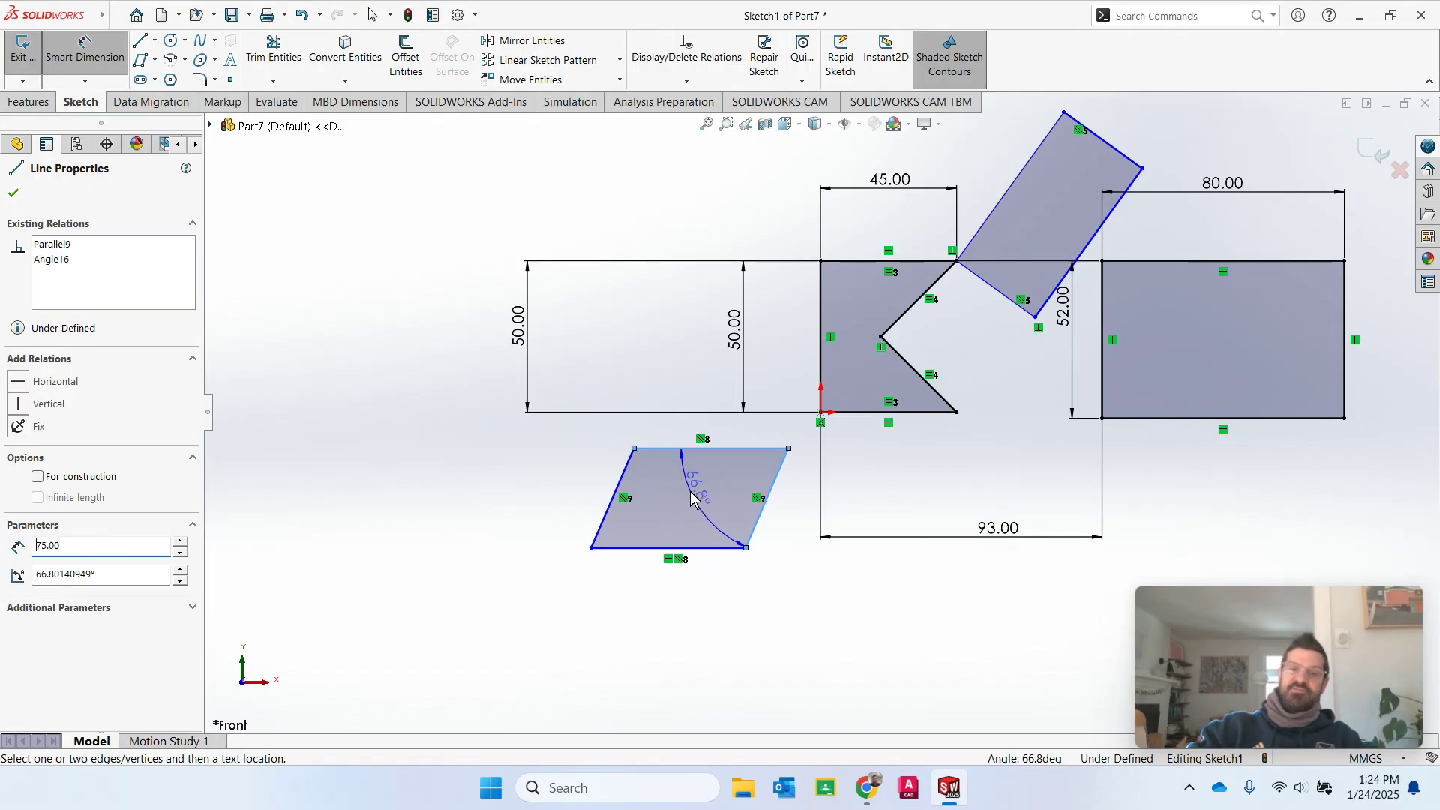
{"action": "key", "text": "Return"}
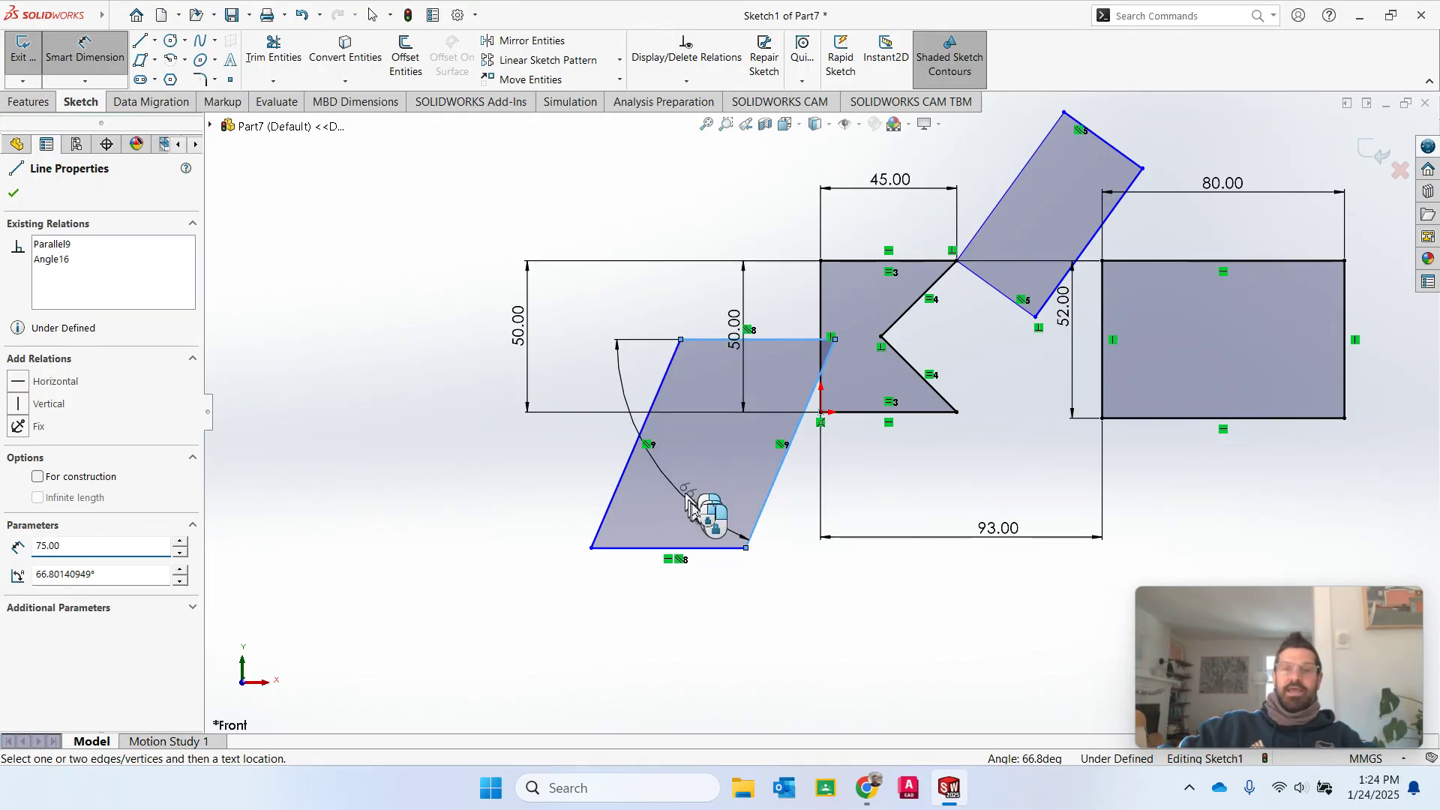
{"action": "left_click", "coordinate": [695, 506]}
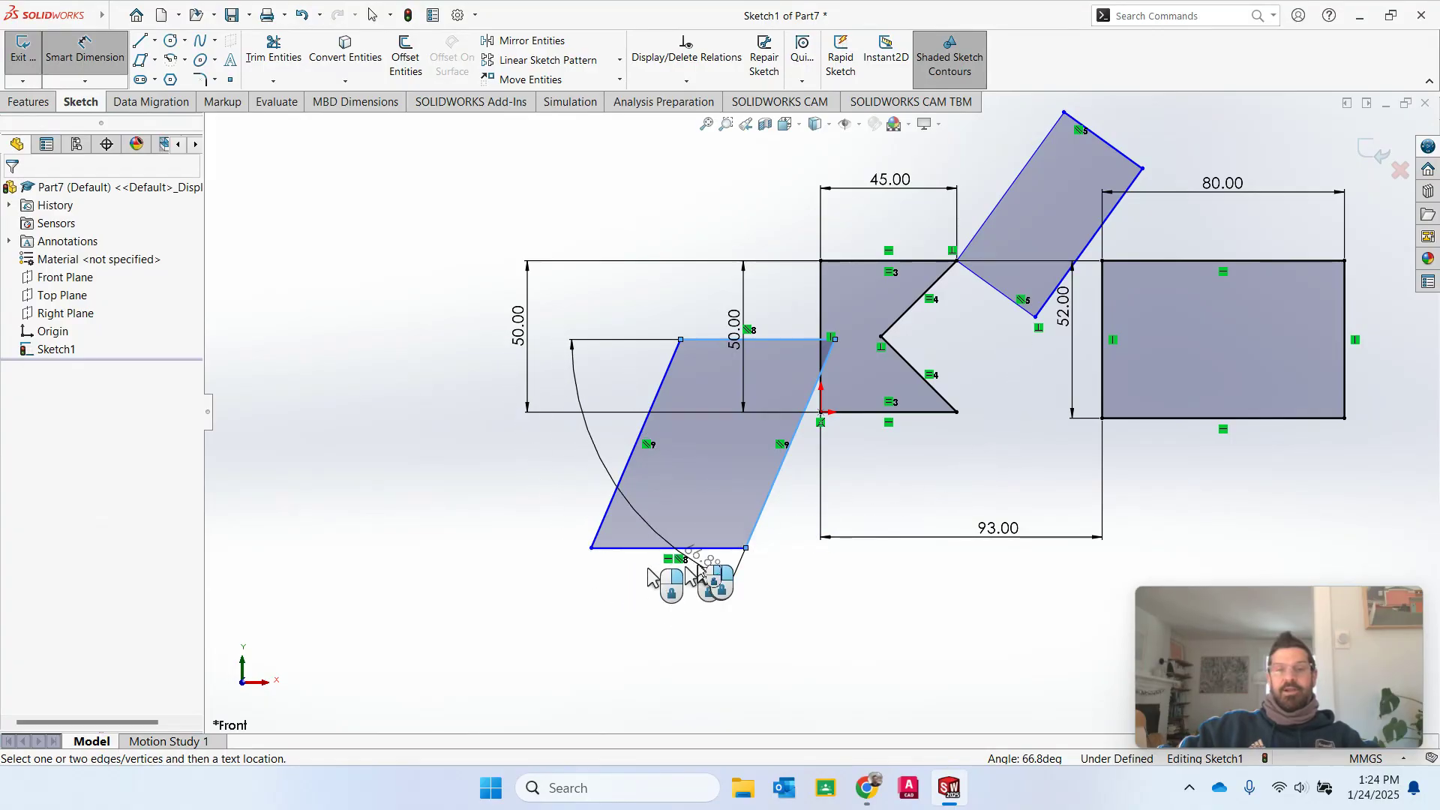
{"action": "key", "text": "Escape"}
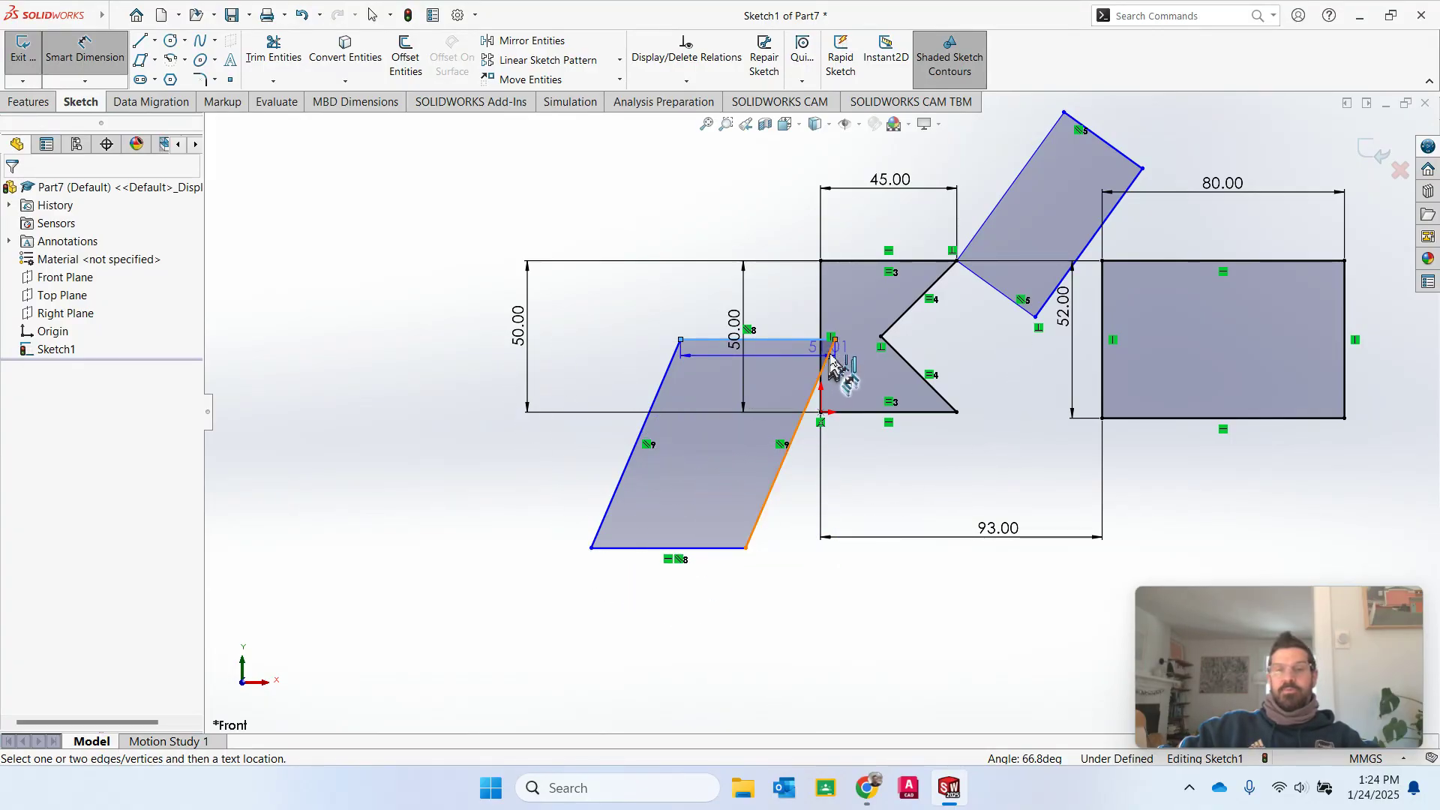
{"action": "key", "text": "Escape"}
Step: Dimension the angle between the parallelogram's right slanted side and its bottom edge and set it to 75°
{"action": "left_click", "coordinate": [117, 16]}
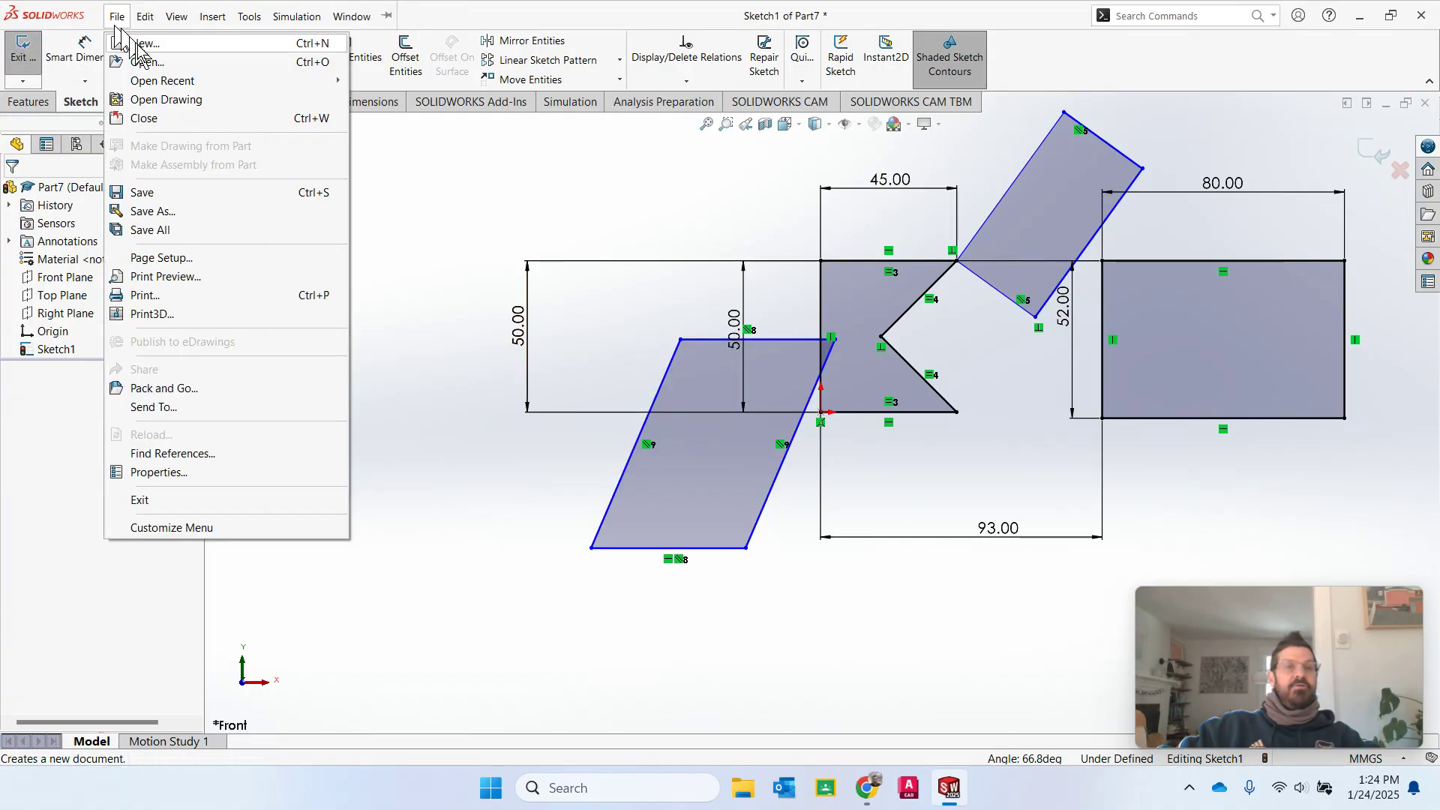
{"action": "left_click", "coordinate": [74, 52]}
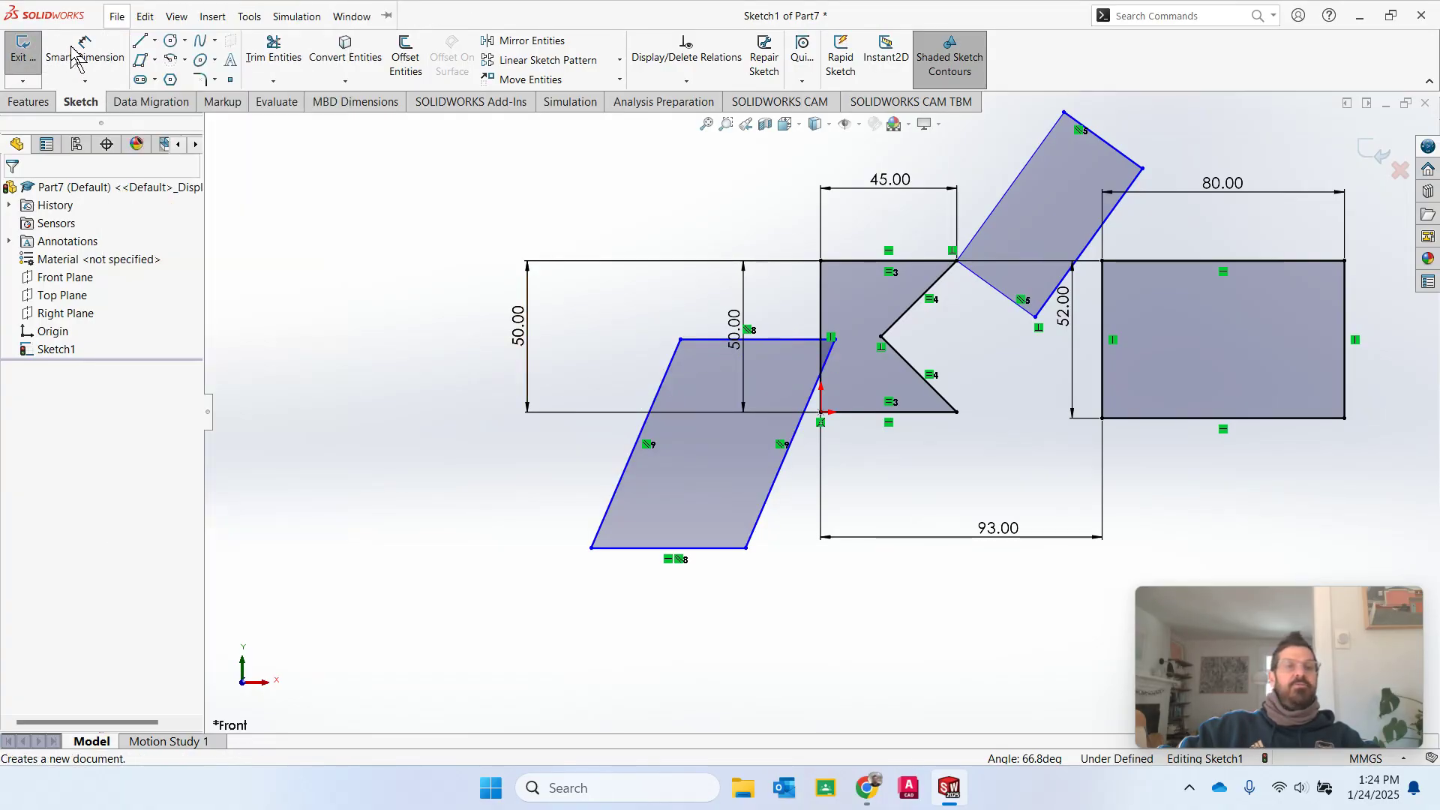
{"action": "left_click", "coordinate": [756, 526]}
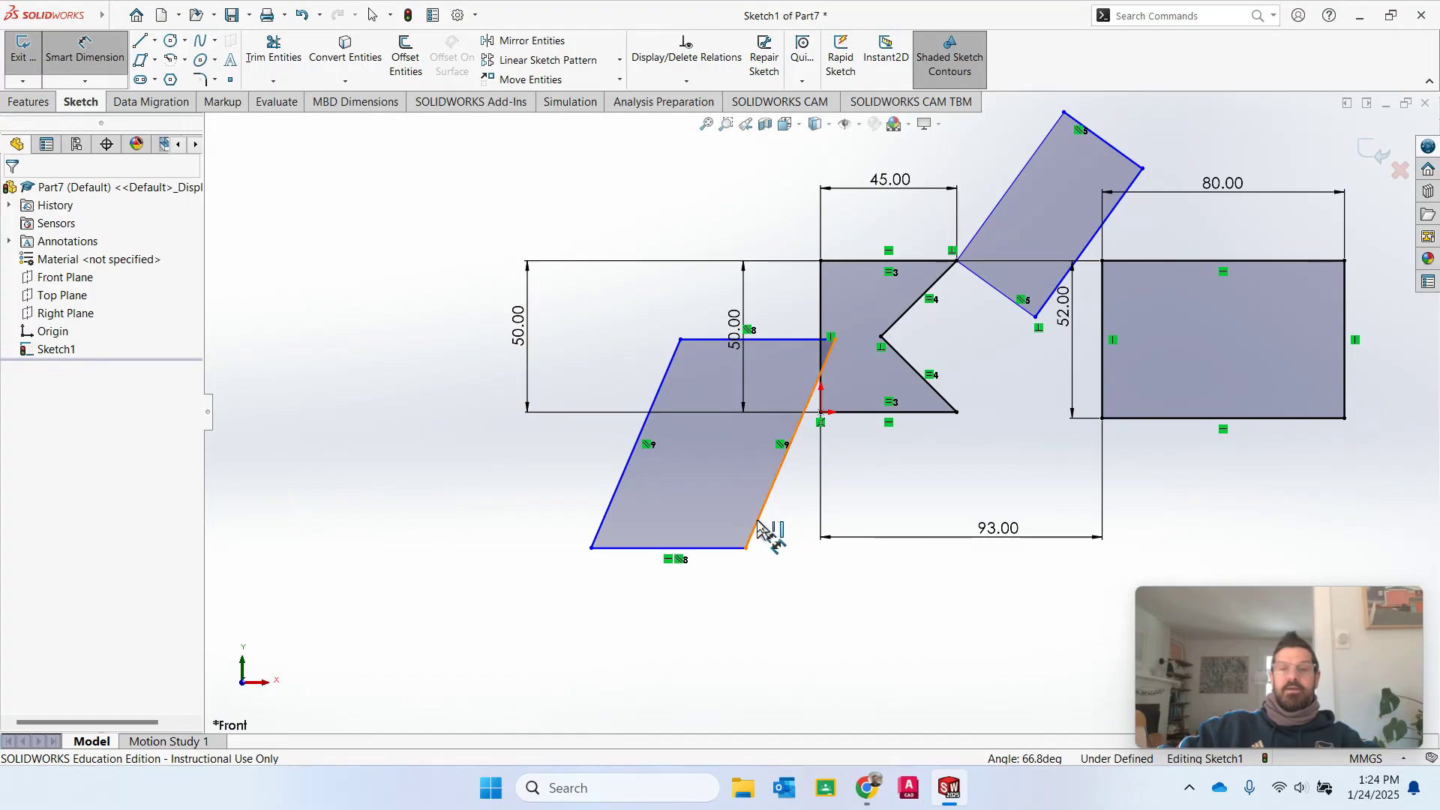
{"action": "left_click", "coordinate": [739, 548]}
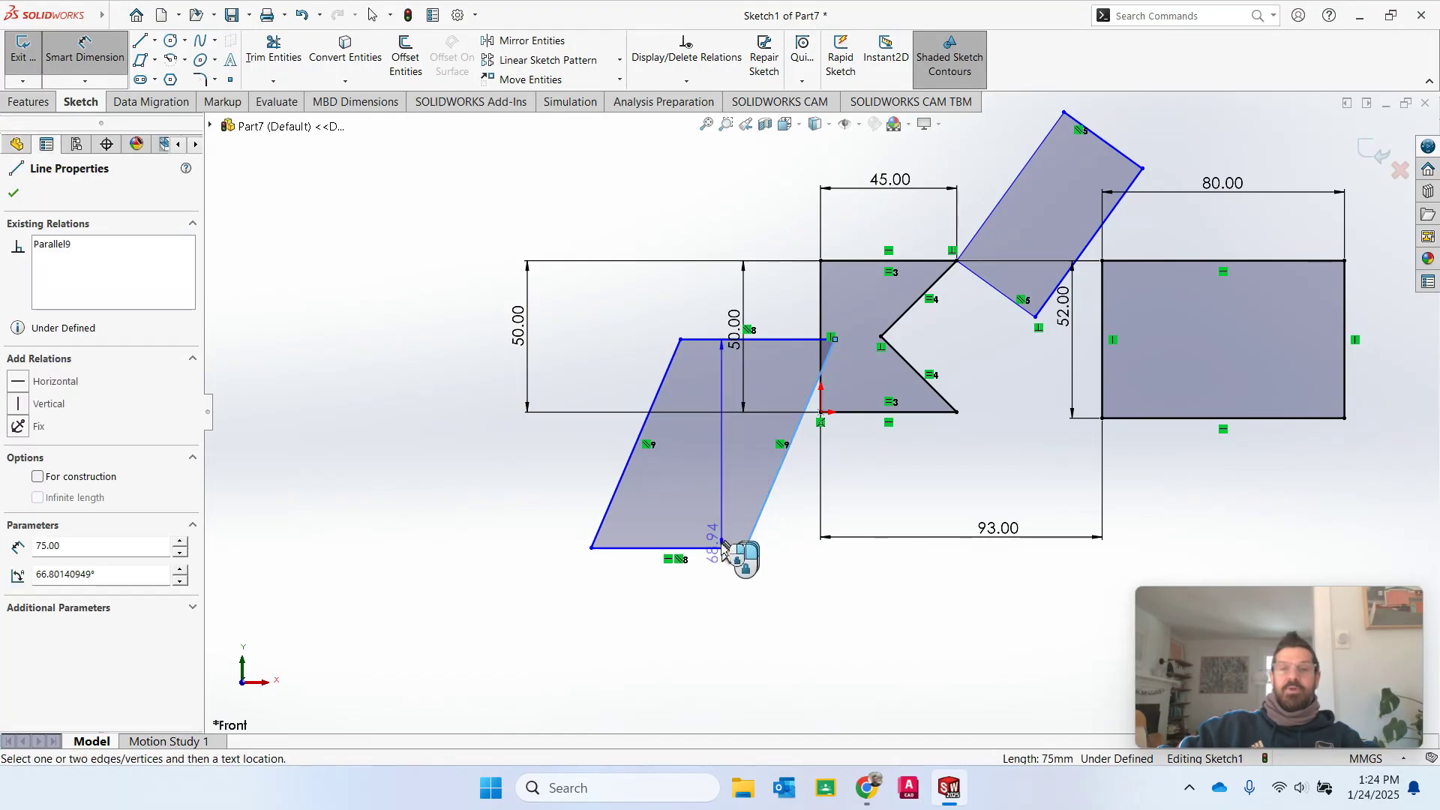
{"action": "left_click", "coordinate": [704, 482]}
{"action": "type", "text": "75"}
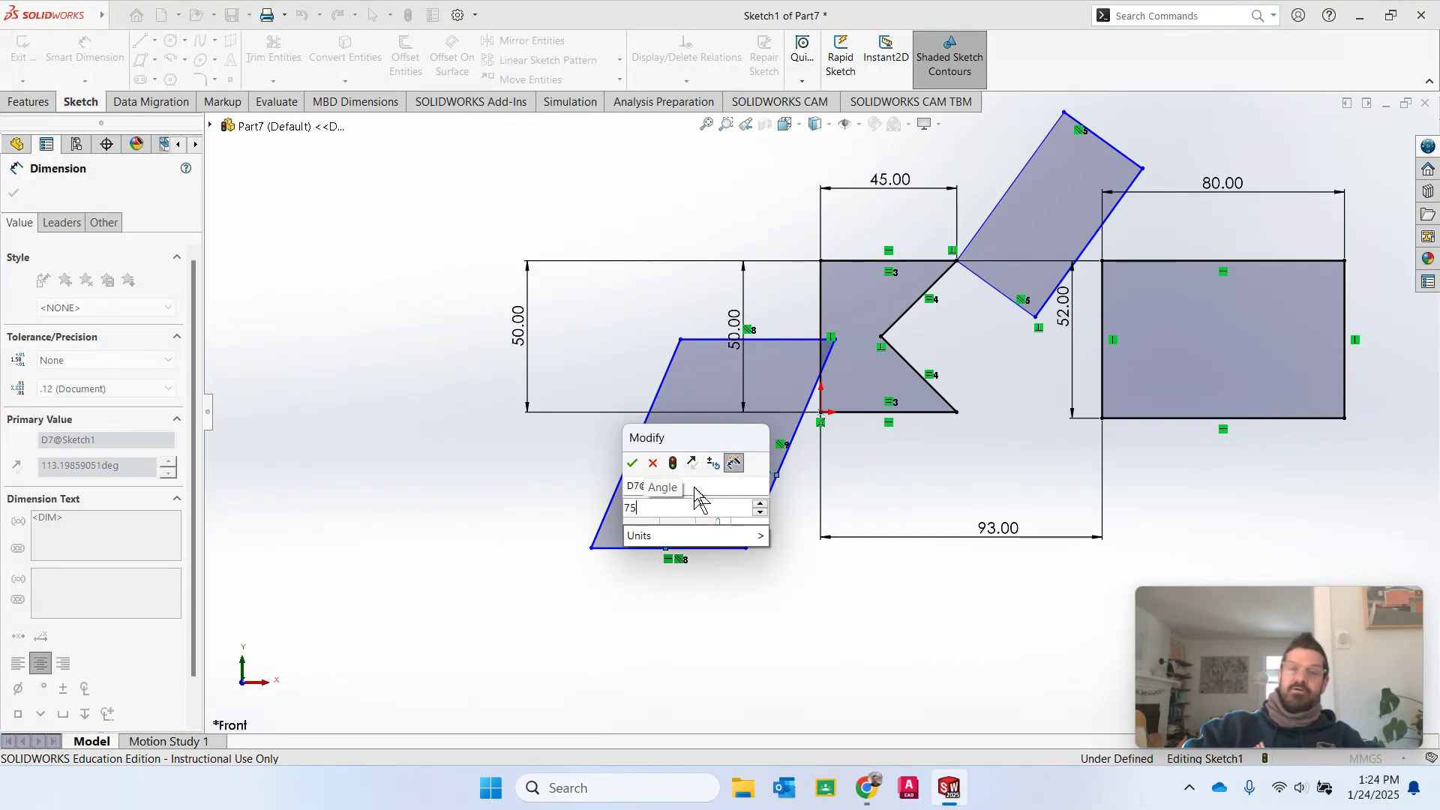
{"action": "key", "text": "Return"}
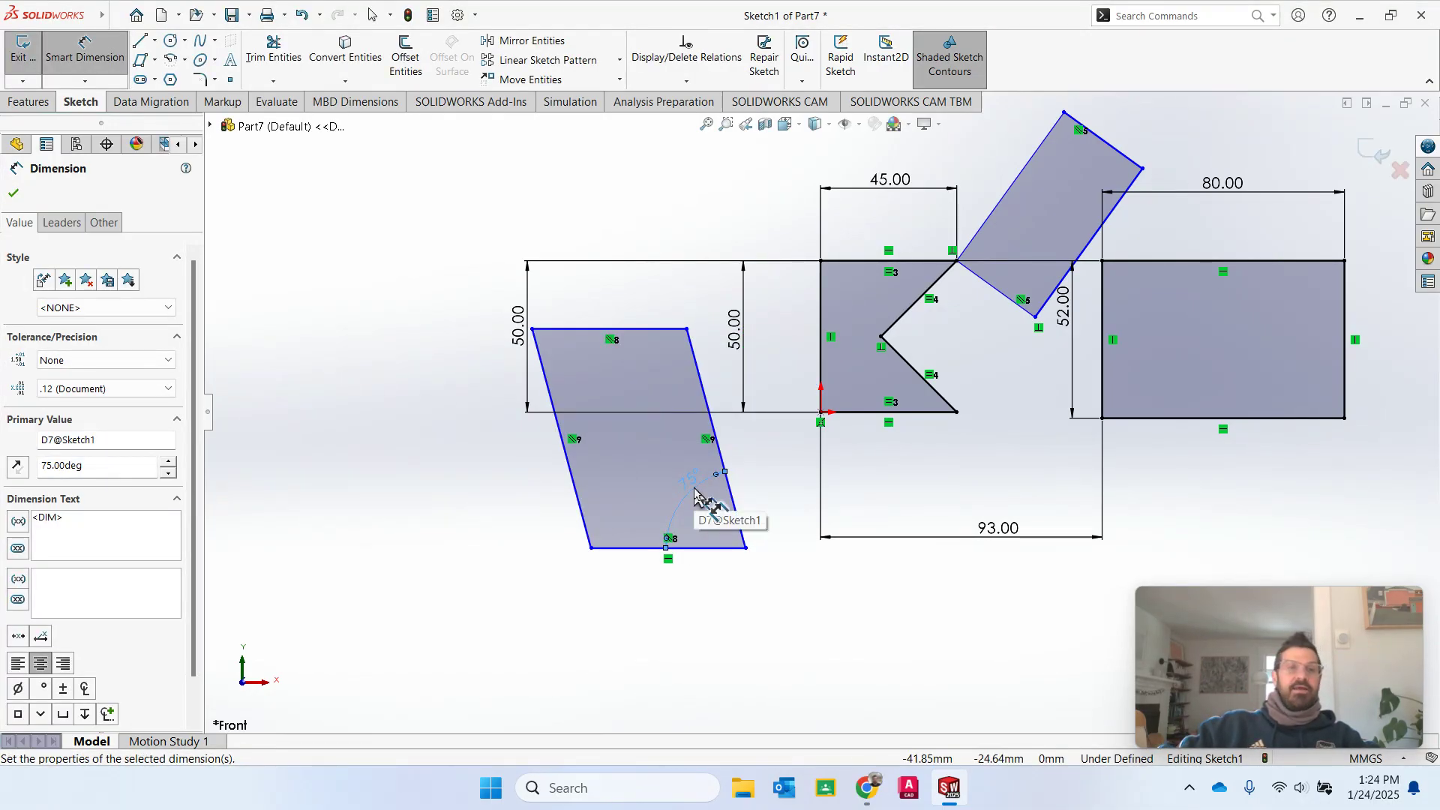
Step: Dimension the parallelogram's bottom edge below the shape and set its length to 50 mm
{"action": "left_click", "coordinate": [694, 550]}
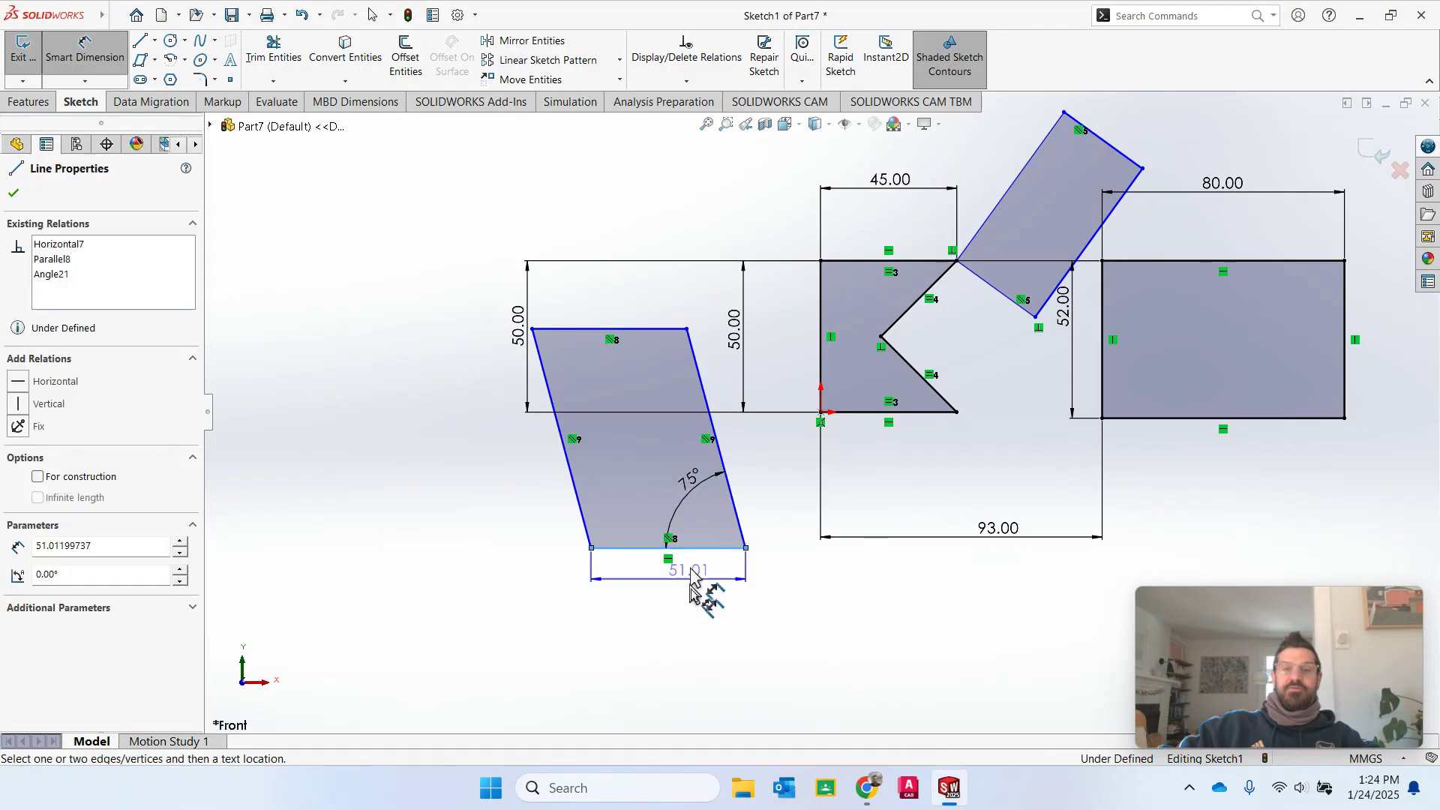
{"action": "left_click", "coordinate": [680, 615]}
{"action": "type", "text": "50"}
{"action": "key", "text": "Return"}
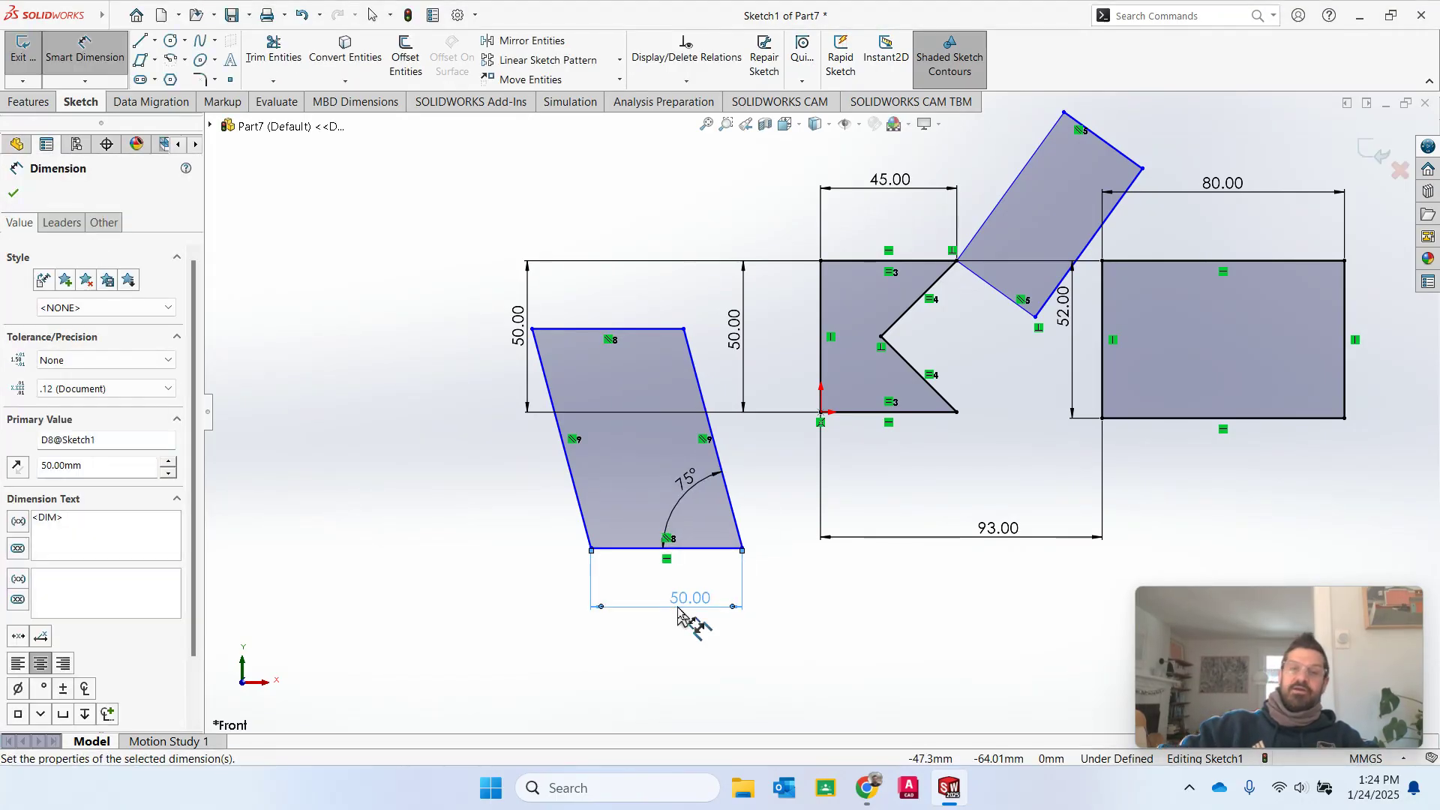
Step: Add a length dimension to the parallelogram's left slanted side, accepting the proposed 75 mm
{"action": "left_click", "coordinate": [578, 496]}
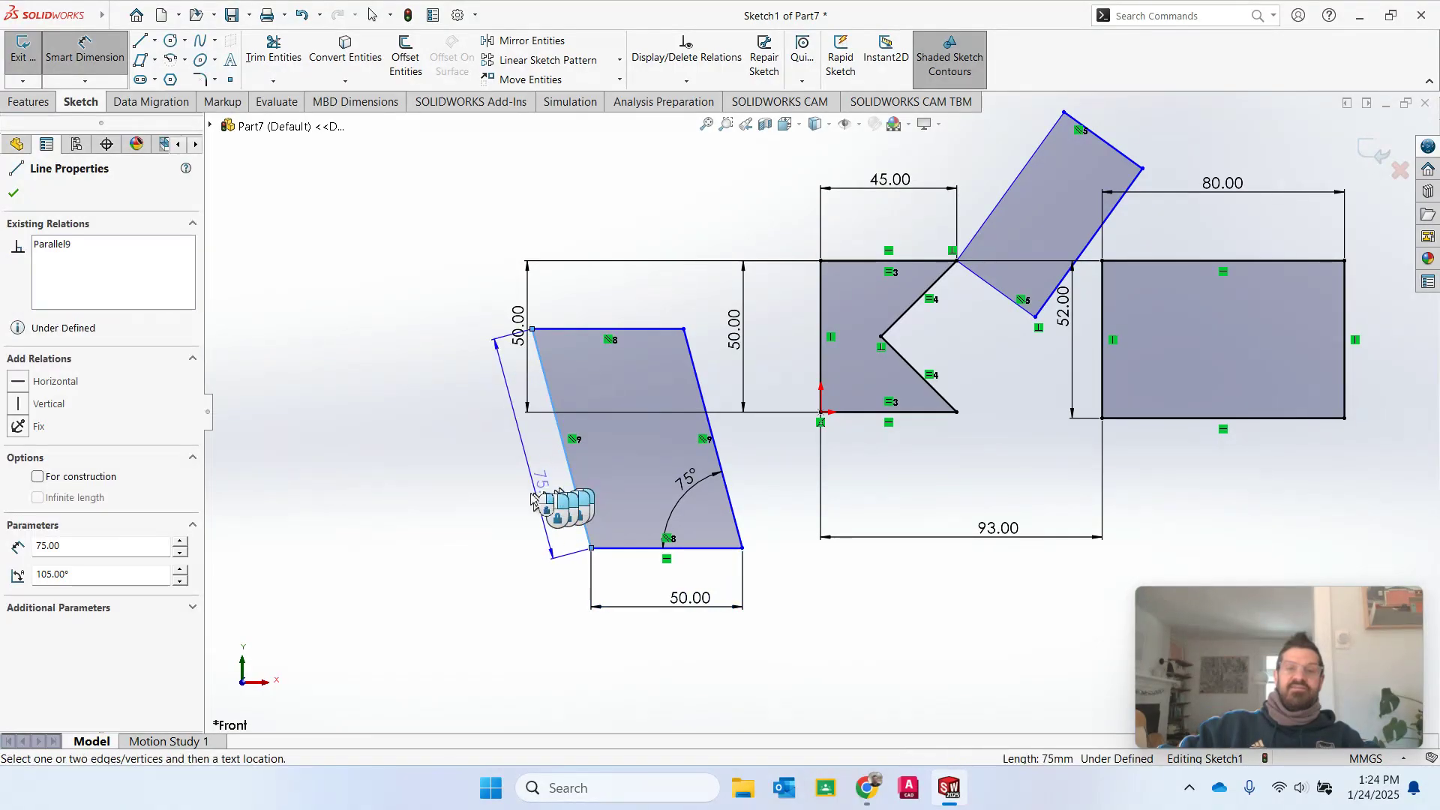
{"action": "left_click", "coordinate": [472, 569]}
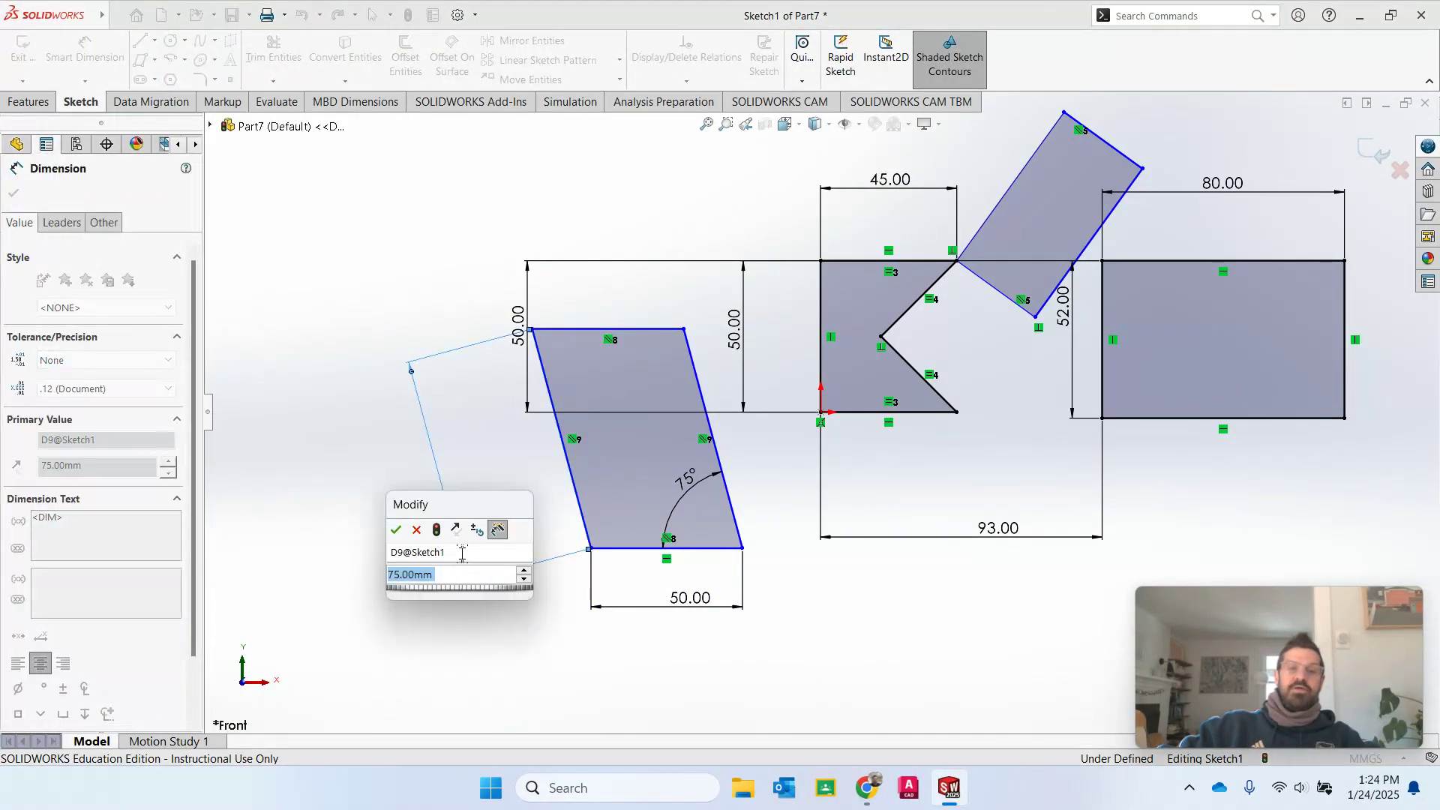
{"action": "key", "text": "Return"}
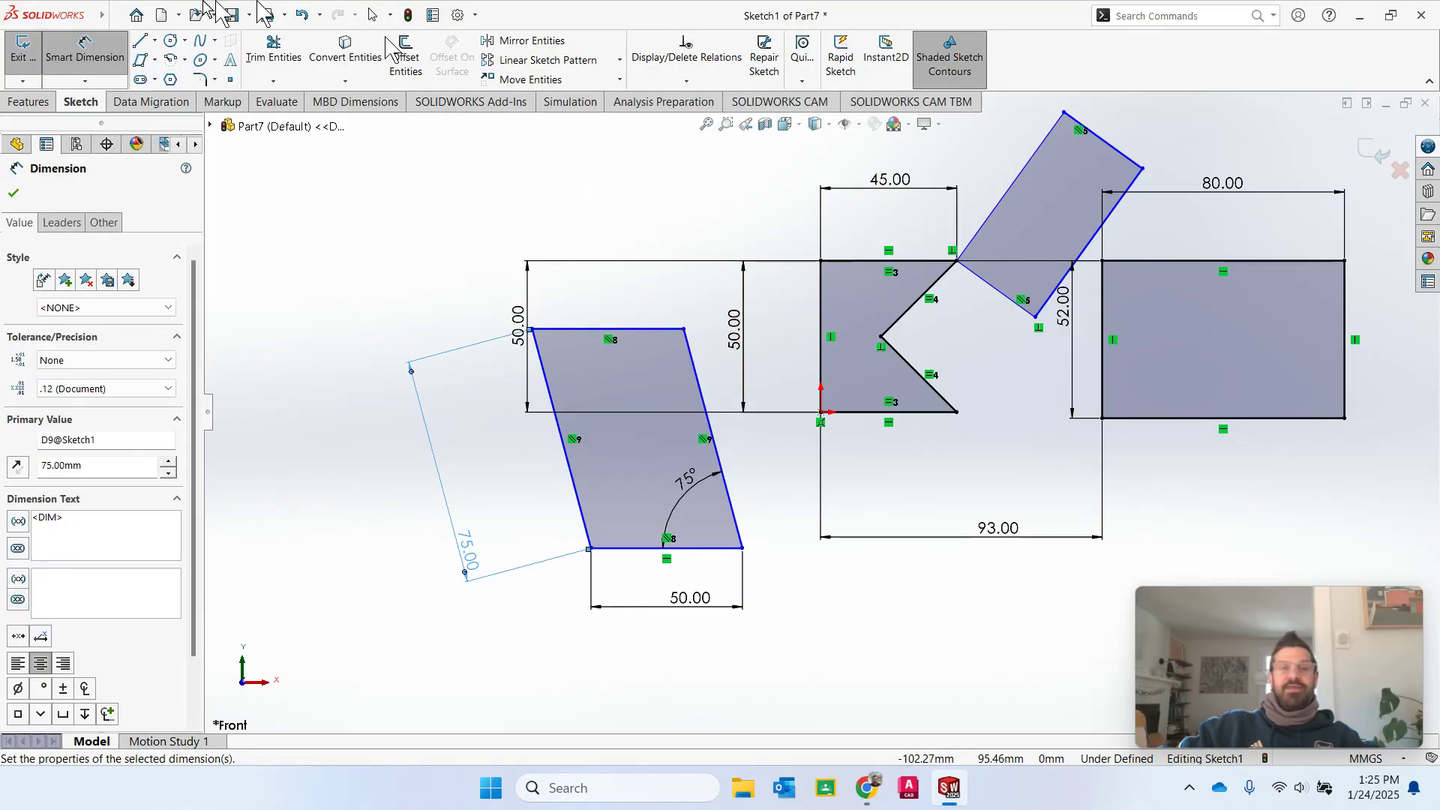
{"action": "key", "text": "Escape"}
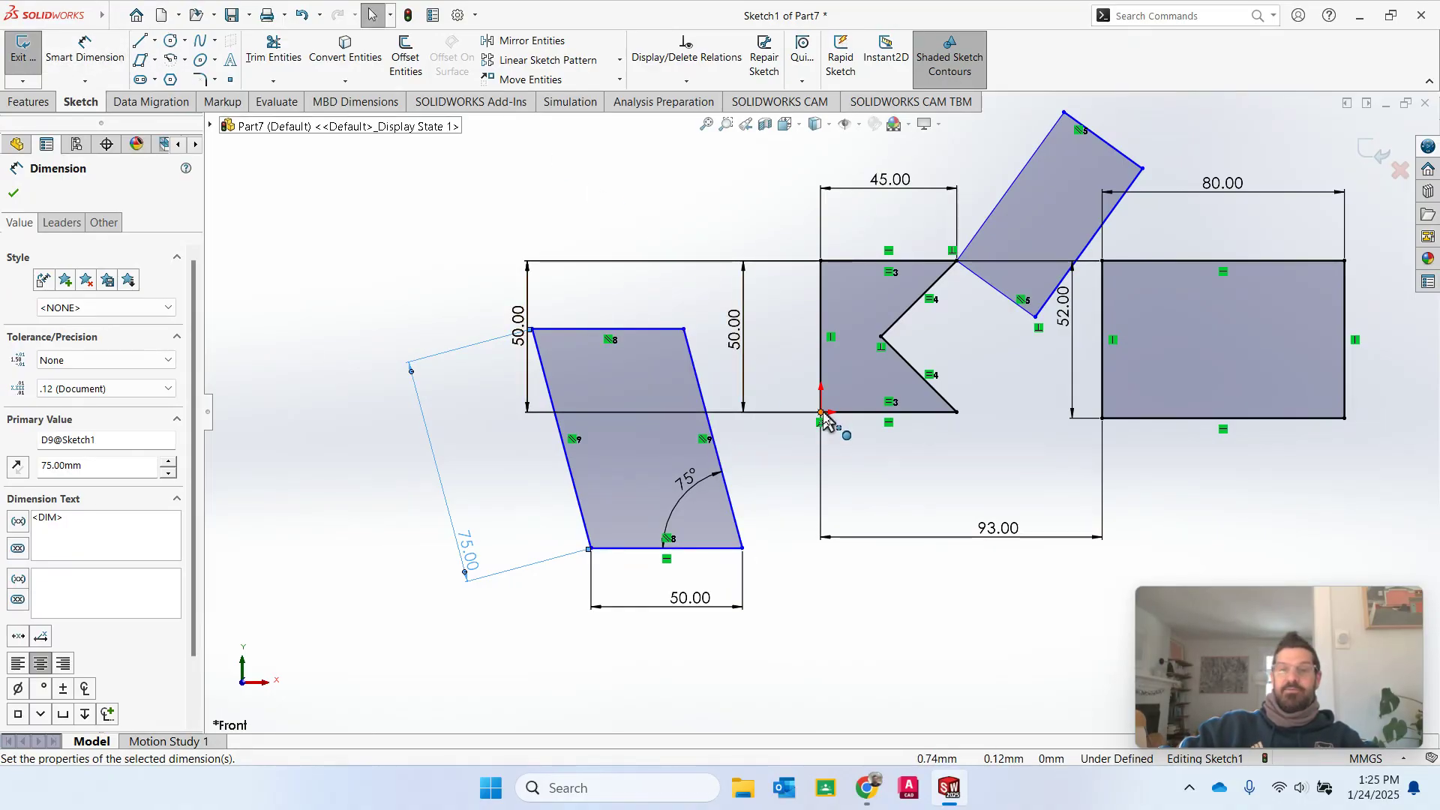
{"action": "left_click", "coordinate": [821, 412]}
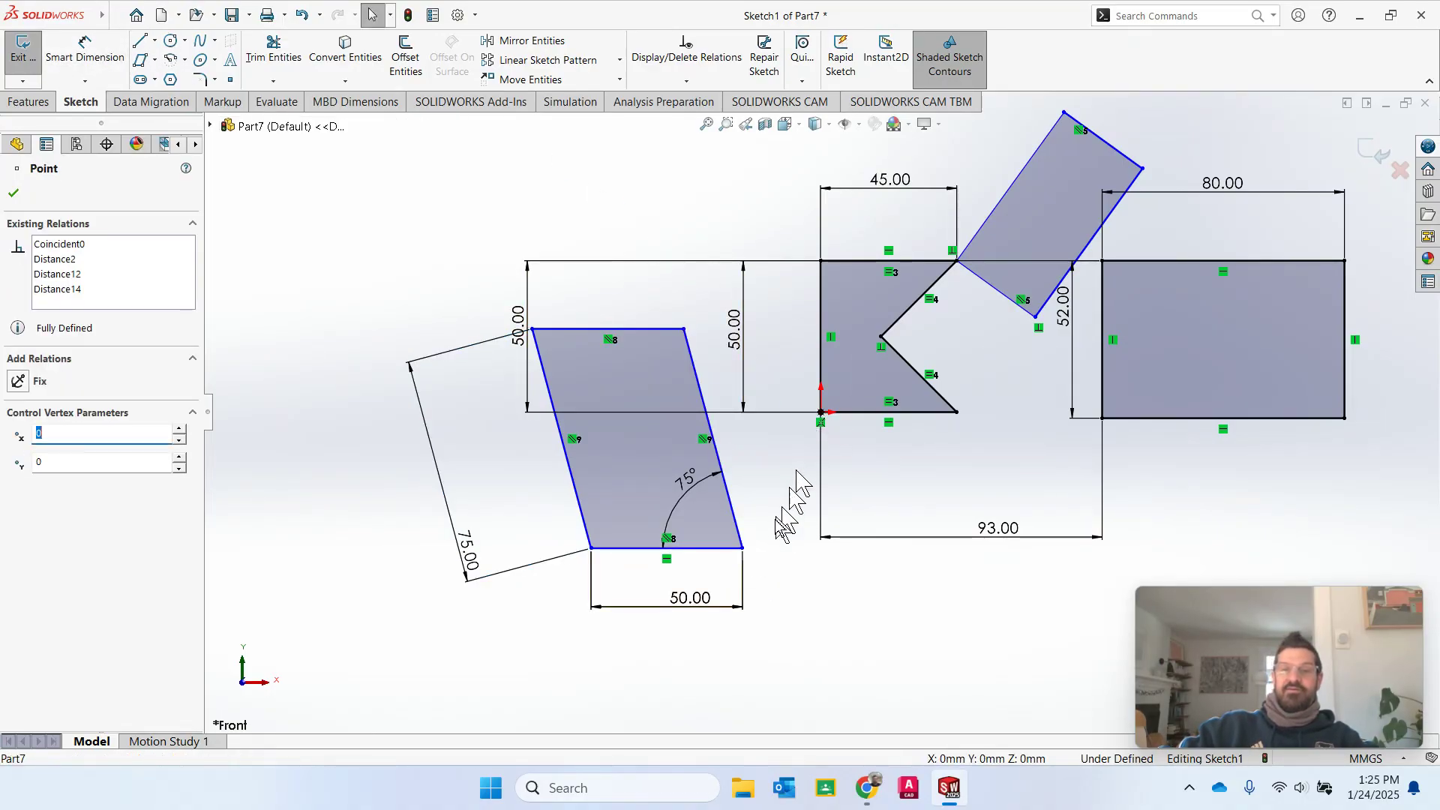
{"action": "left_click", "coordinate": [743, 548]}
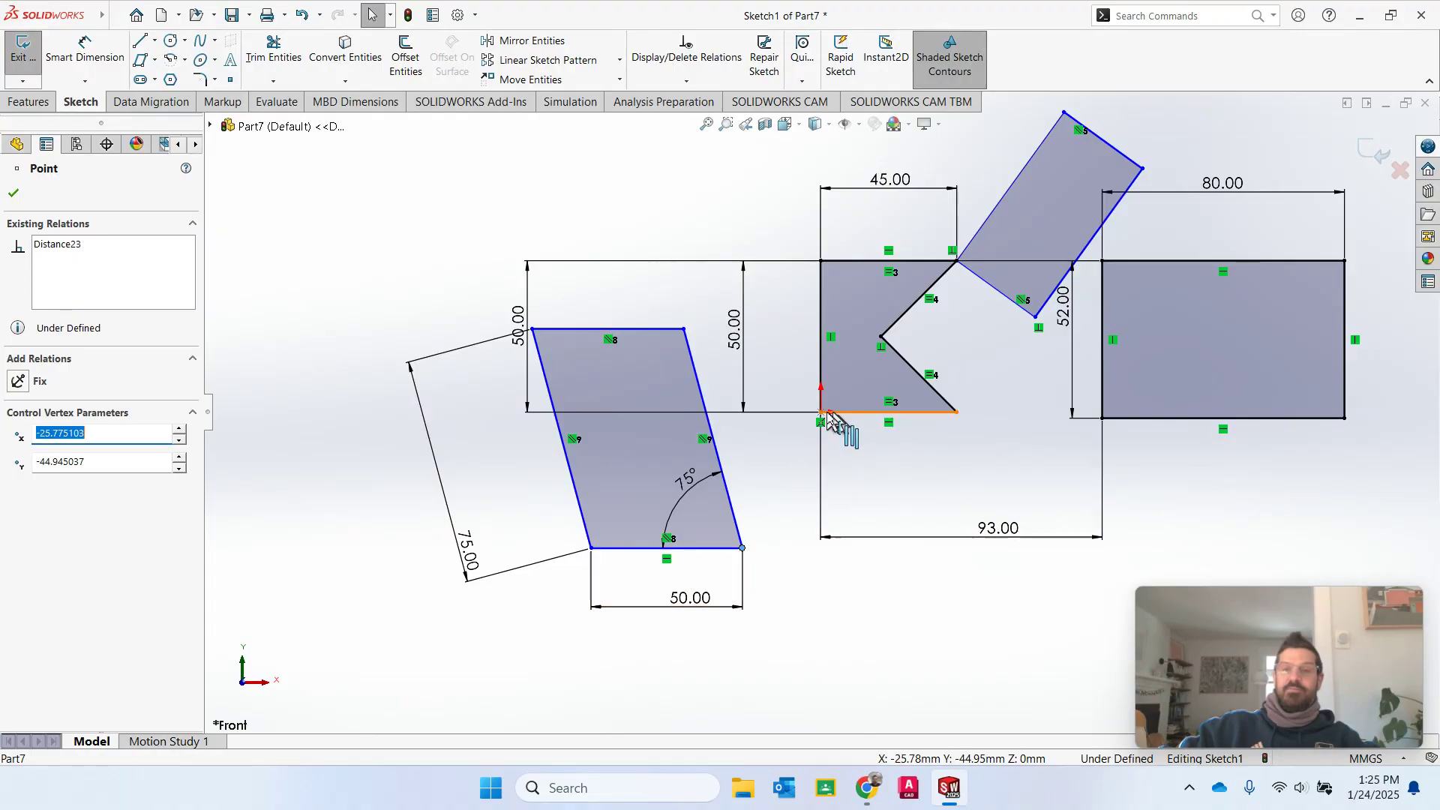
{"action": "left_click", "coordinate": [14, 192]}
Step: Dimension the horizontal distance from the origin to the parallelogram's lower-right corner and set it to 25 mm
{"action": "left_click", "coordinate": [85, 46]}
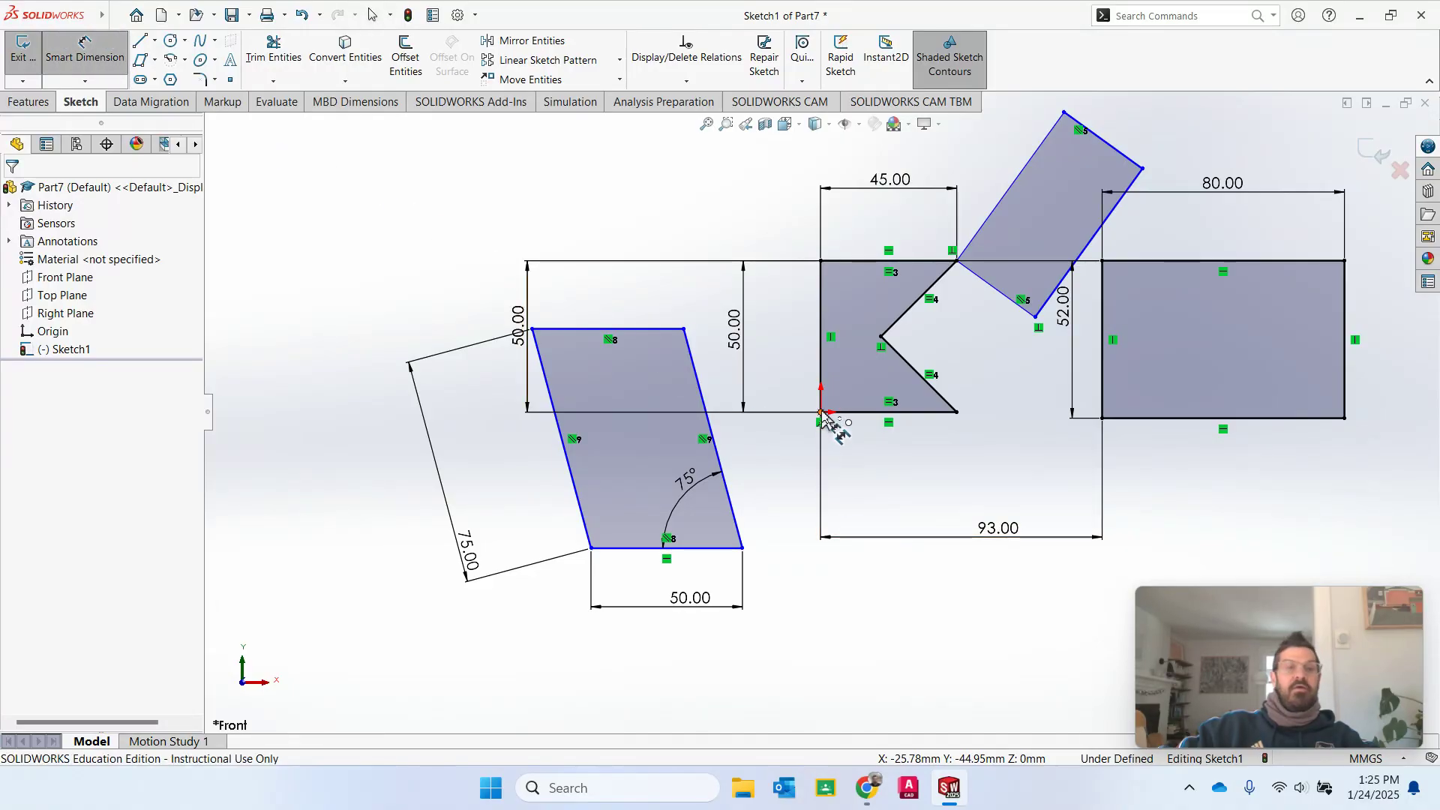
{"action": "left_click", "coordinate": [821, 413]}
{"action": "left_click", "coordinate": [743, 548]}
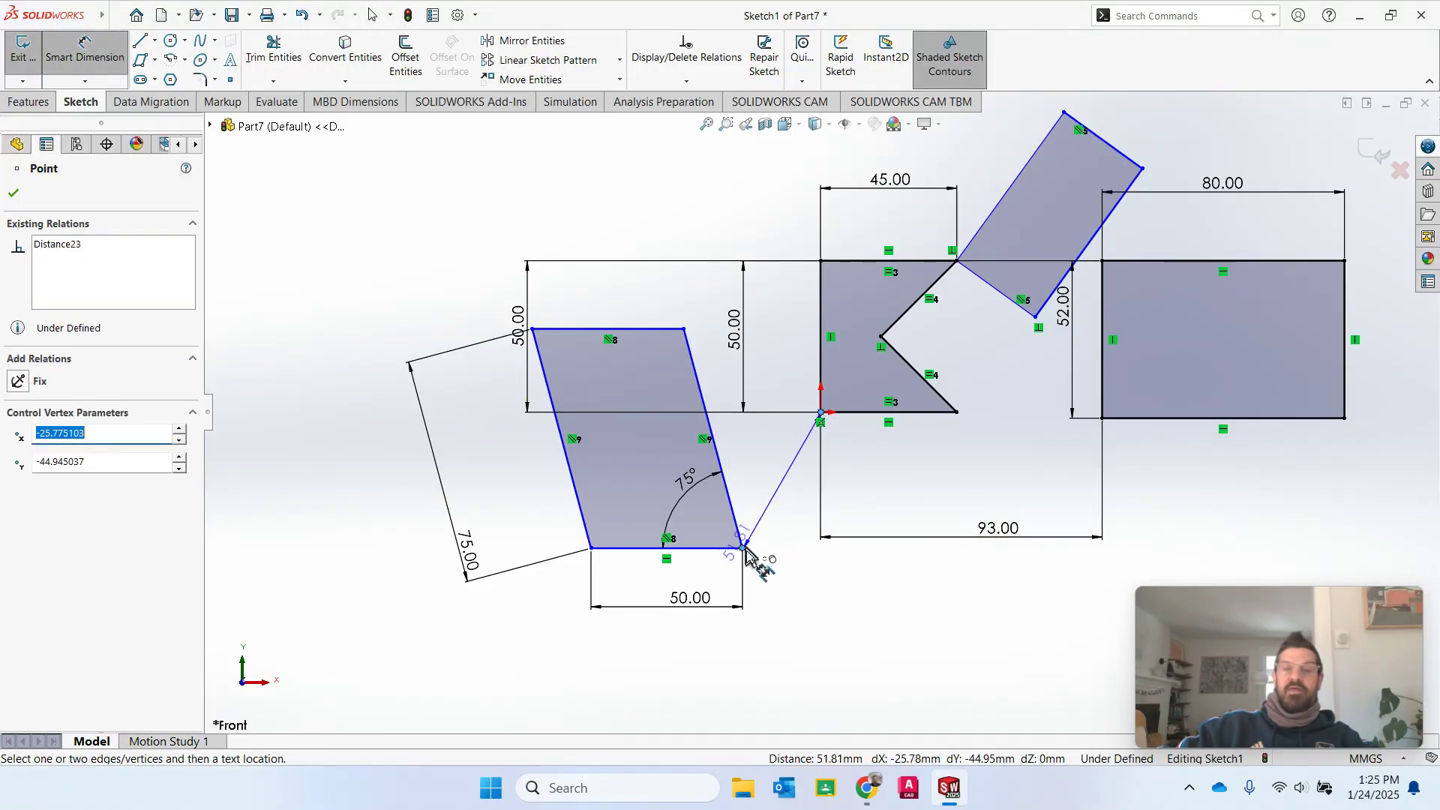
{"action": "left_click", "coordinate": [780, 682]}
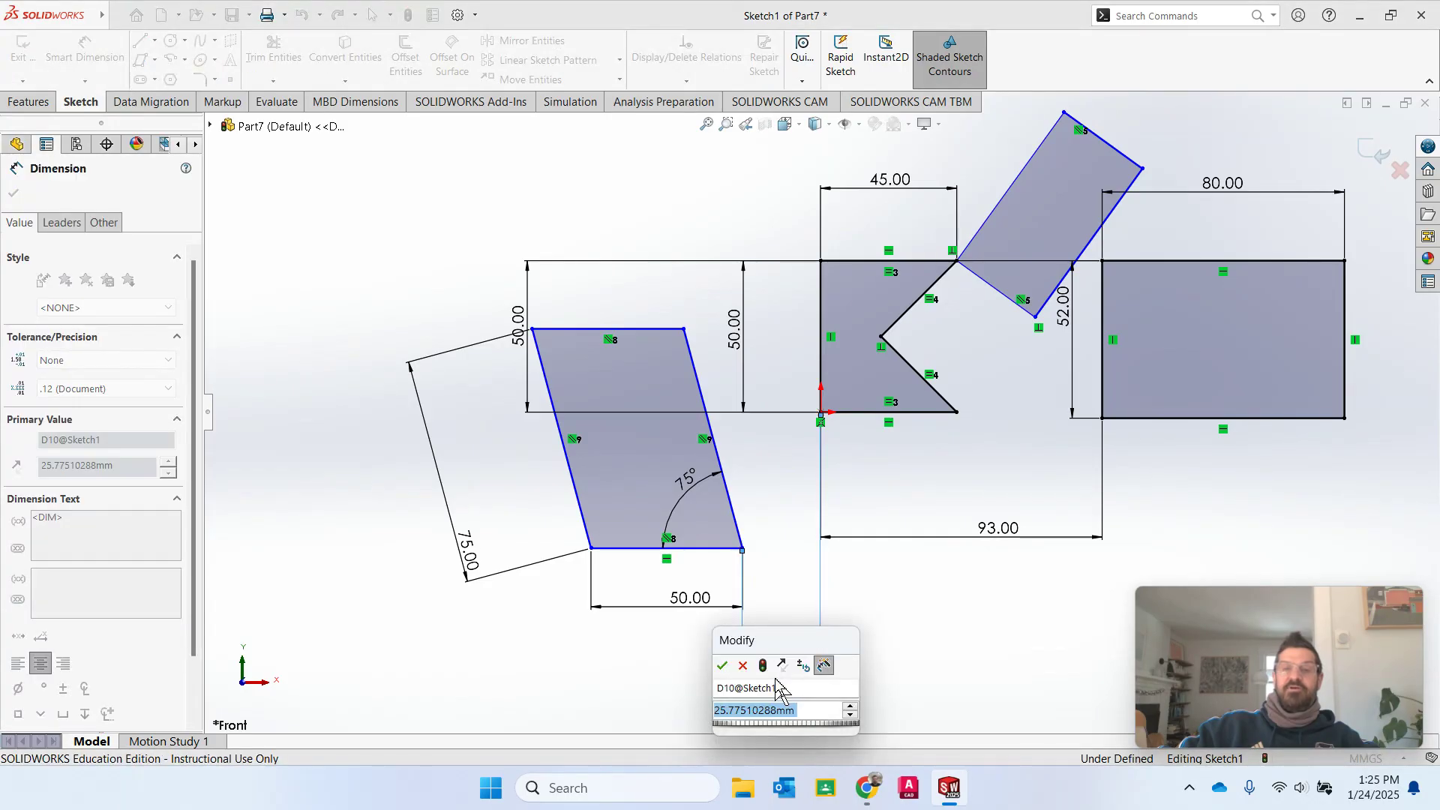
{"action": "type", "text": "25"}
{"action": "key", "text": "Return"}
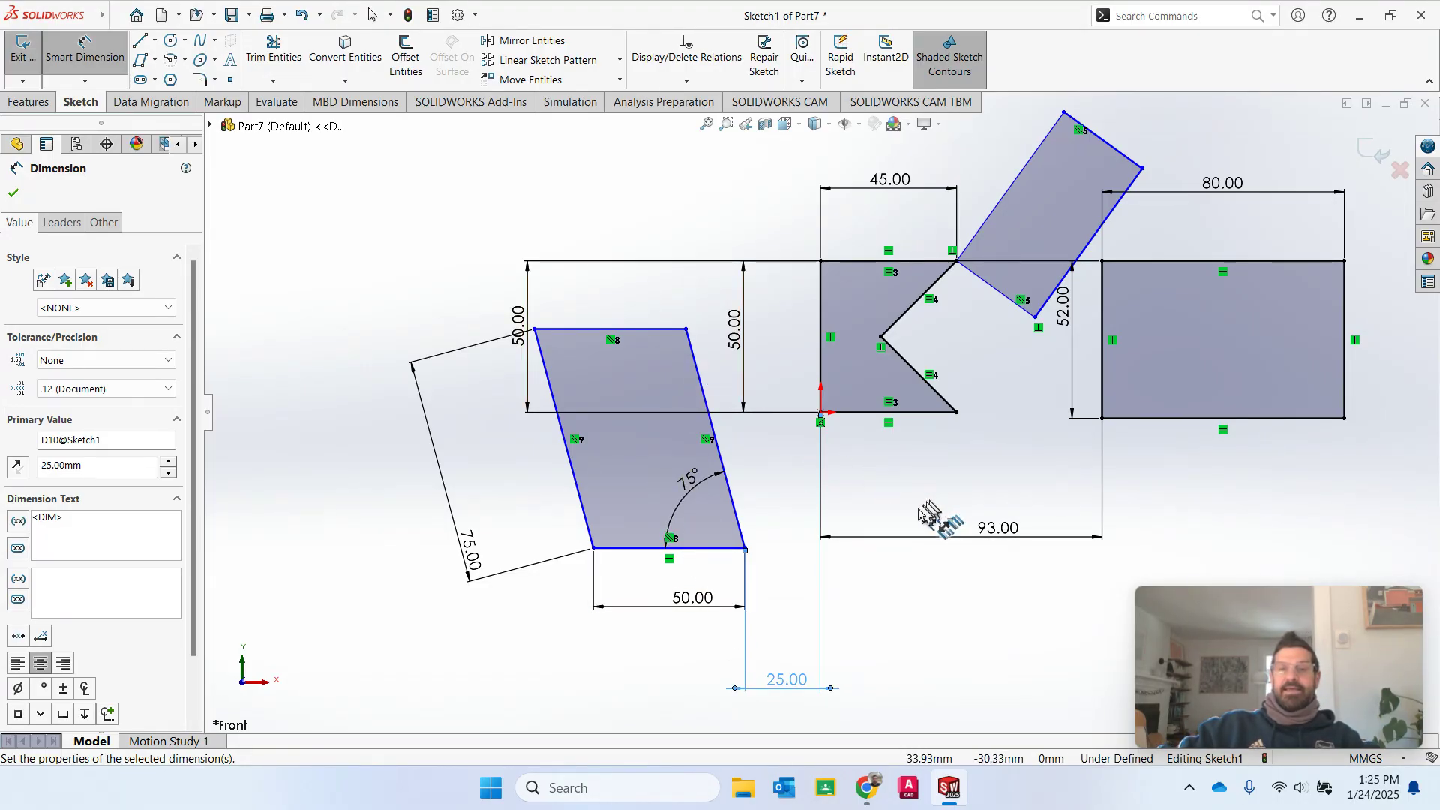
{"action": "key", "text": "Escape"}
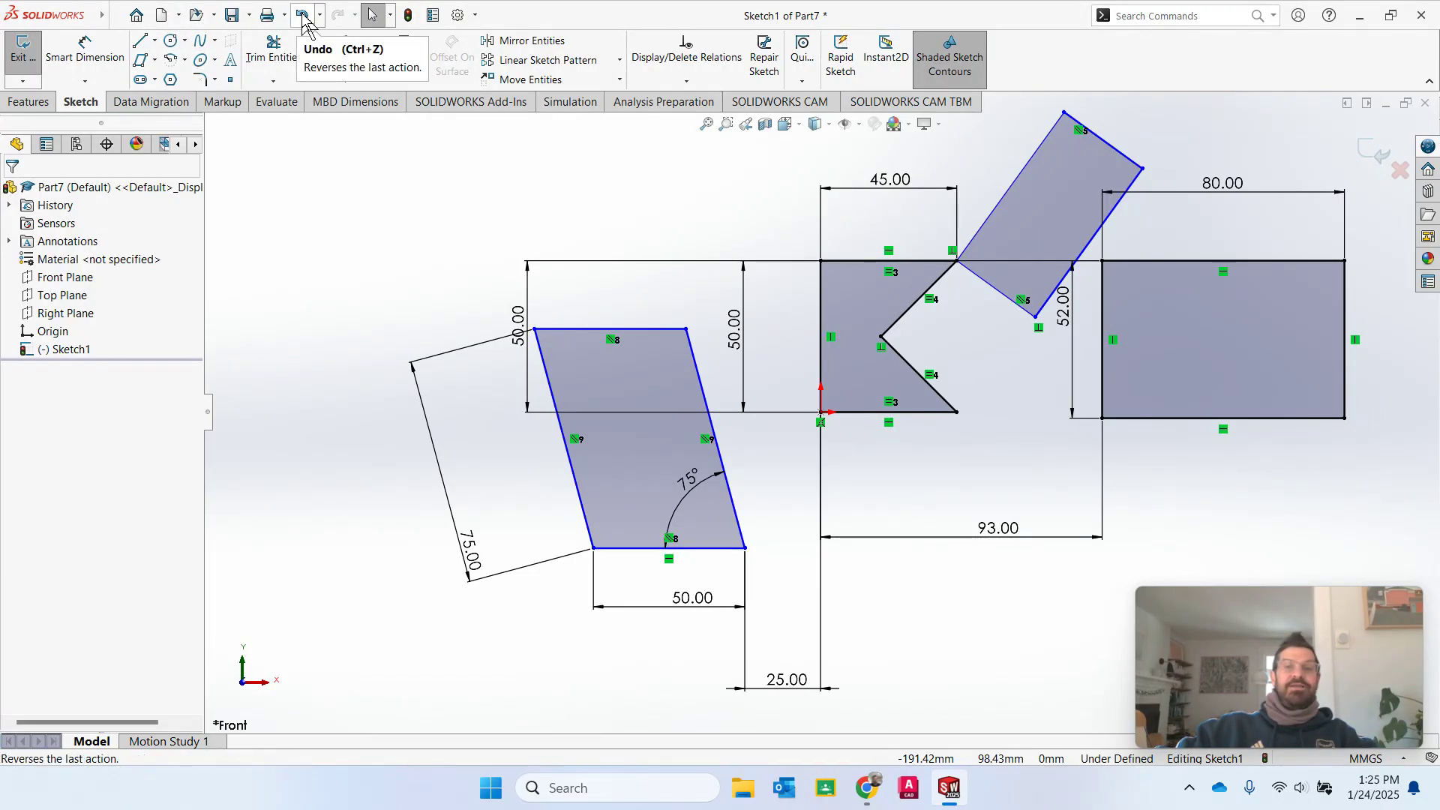
Step: Sketch a centre-point circle with a radius of about 106 mm, centred at about X -346, Y 80 mm, left of the parallelogram
{"action": "scroll", "coordinate": [431, 397], "scroll_direction": "up", "scroll_amount": 5}
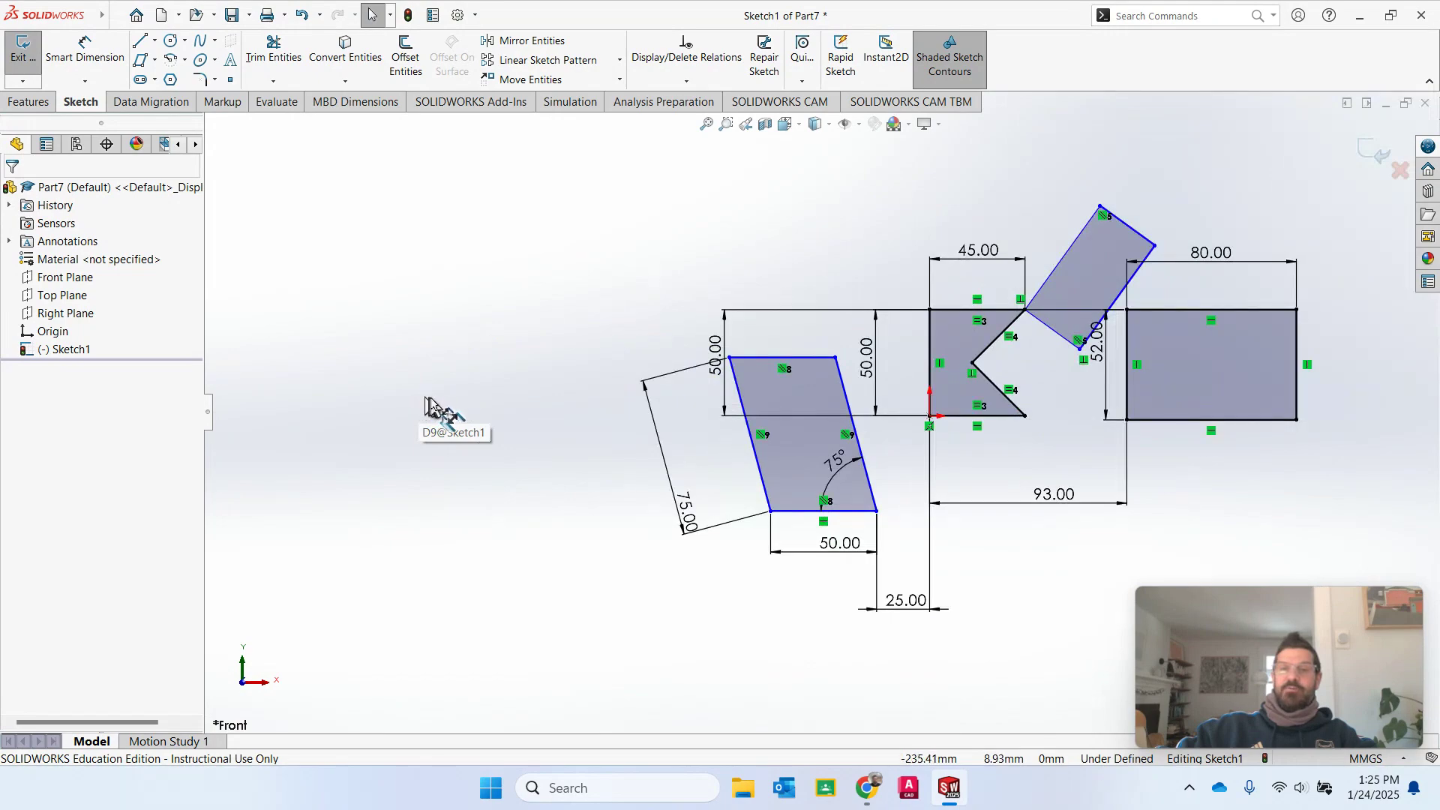
{"action": "left_click", "coordinate": [171, 41]}
{"action": "left_click", "coordinate": [184, 41]}
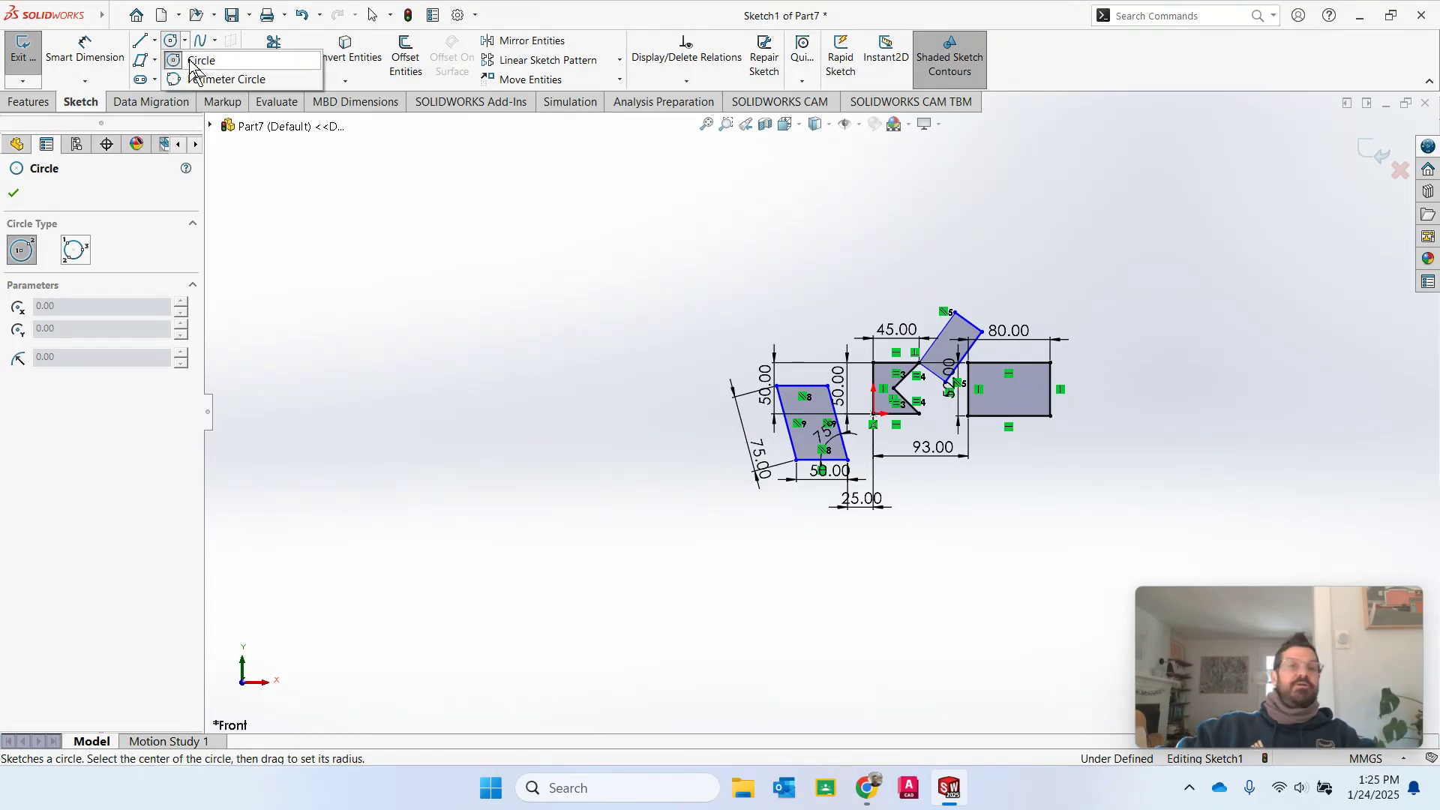
{"action": "key", "text": "Escape"}
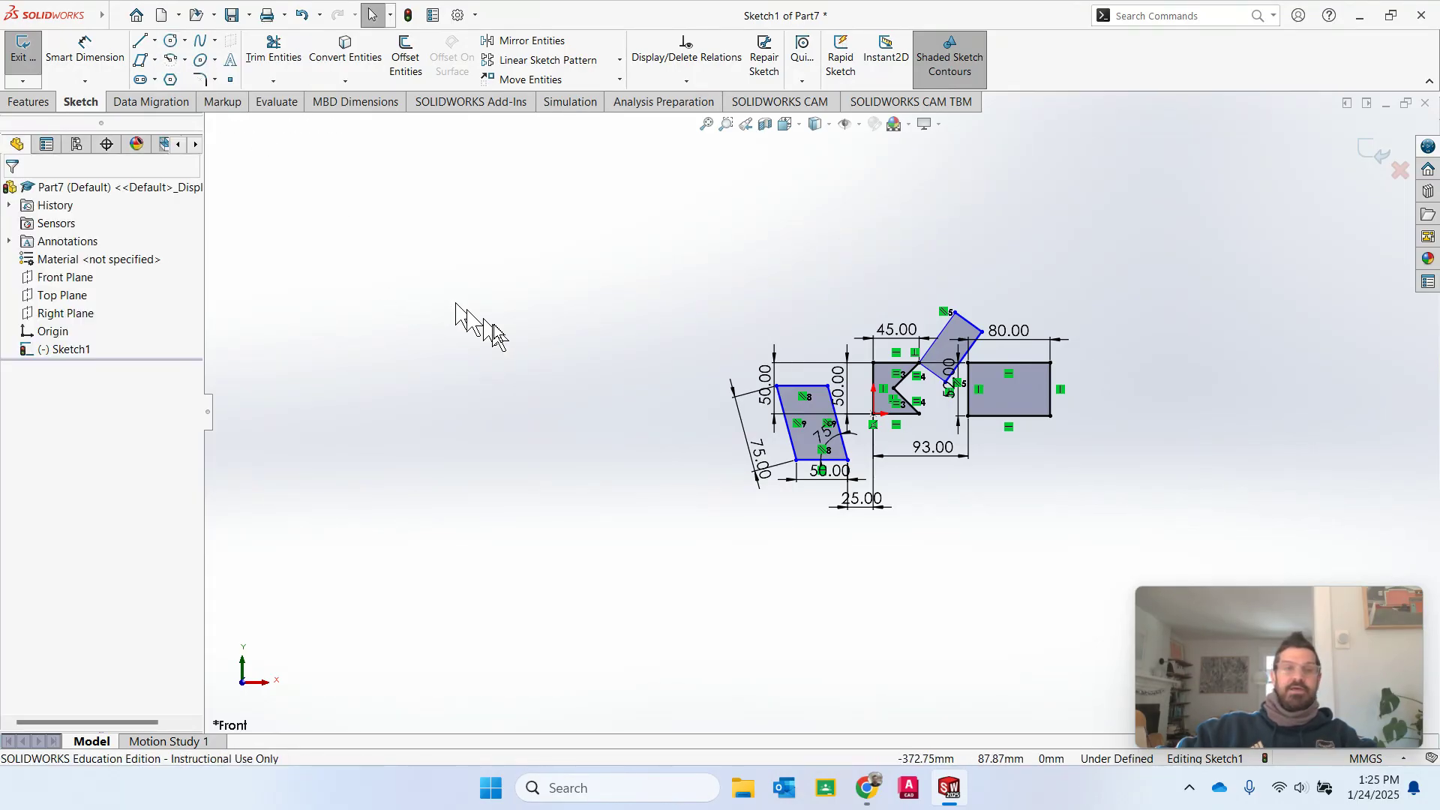
{"action": "left_click", "coordinate": [171, 43]}
{"action": "left_click", "coordinate": [519, 332]}
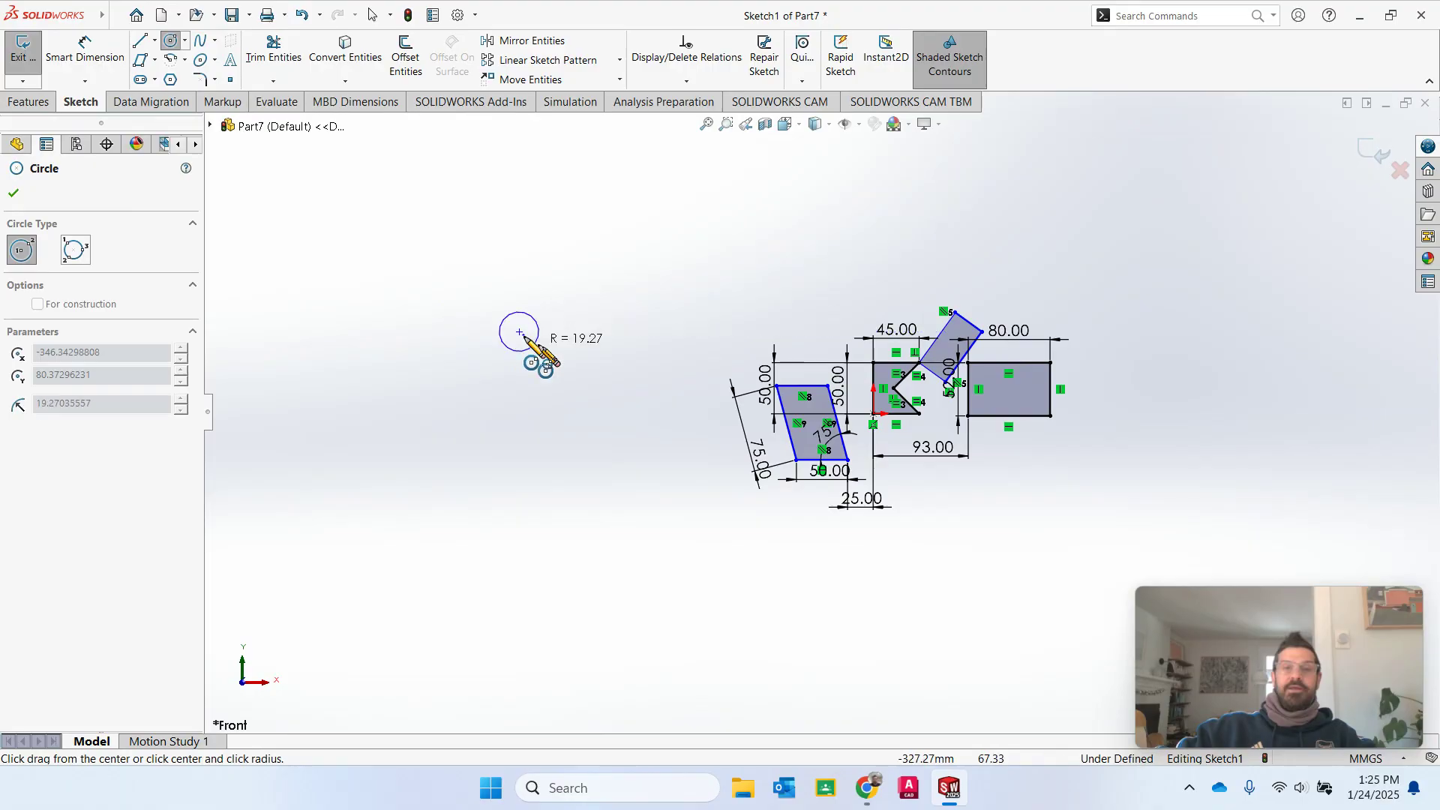
{"action": "left_click", "coordinate": [602, 423]}
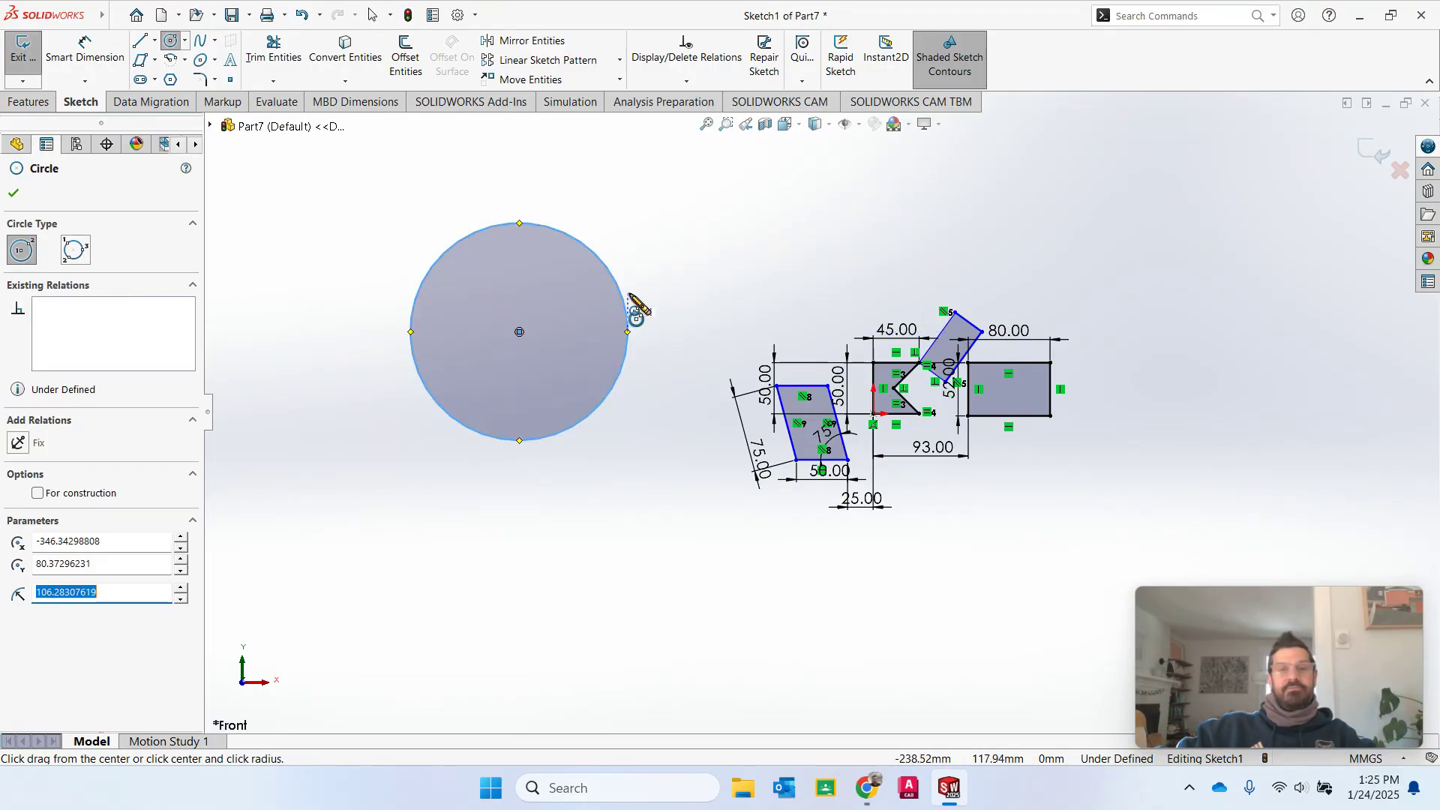
Step: Sketch a perimeter circle with a radius of about 100.5 mm, tangent to the large circle and through the parallelogram's upper-left corner
{"action": "left_click", "coordinate": [185, 41]}
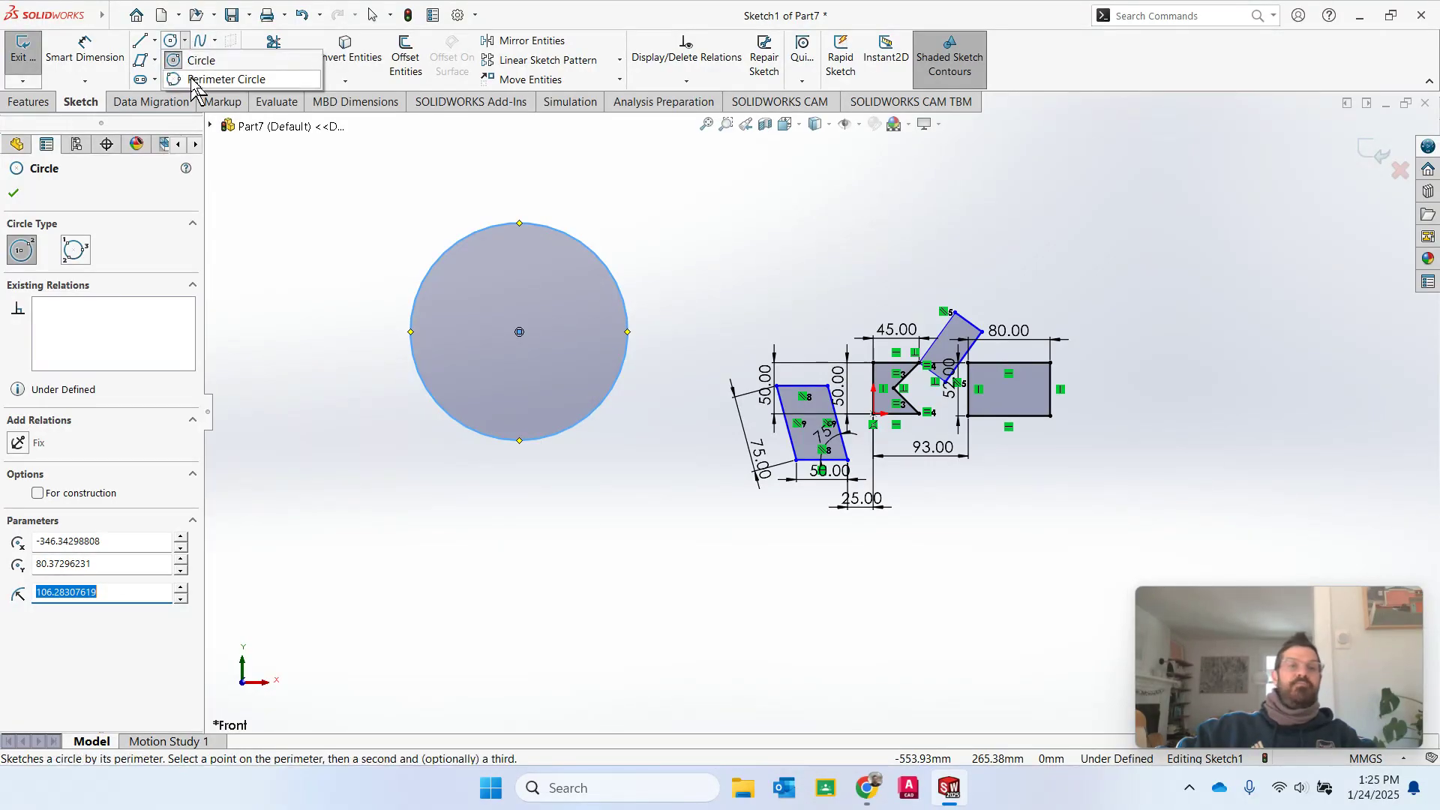
{"action": "left_click", "coordinate": [213, 77]}
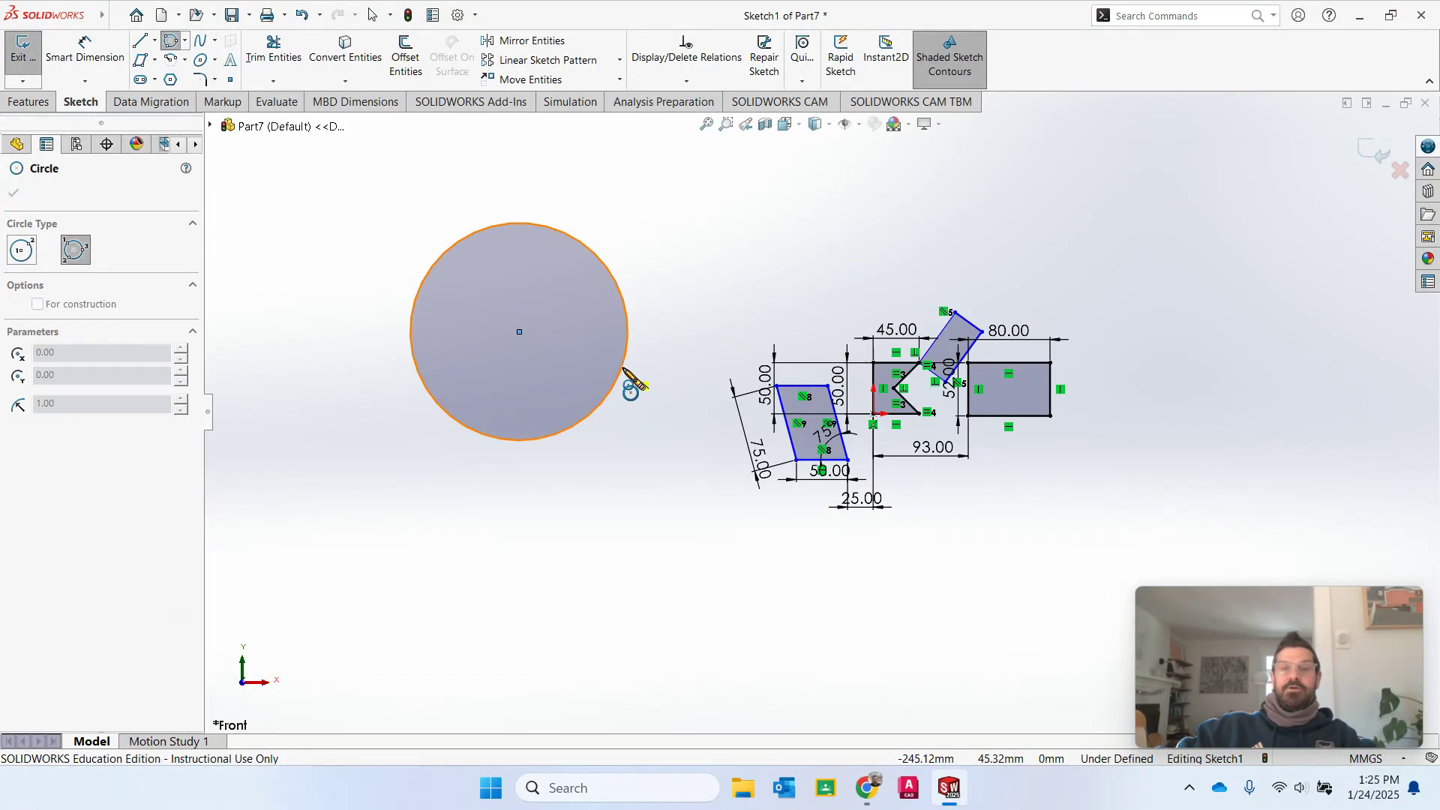
{"action": "left_click", "coordinate": [625, 369]}
{"action": "left_click", "coordinate": [777, 387]}
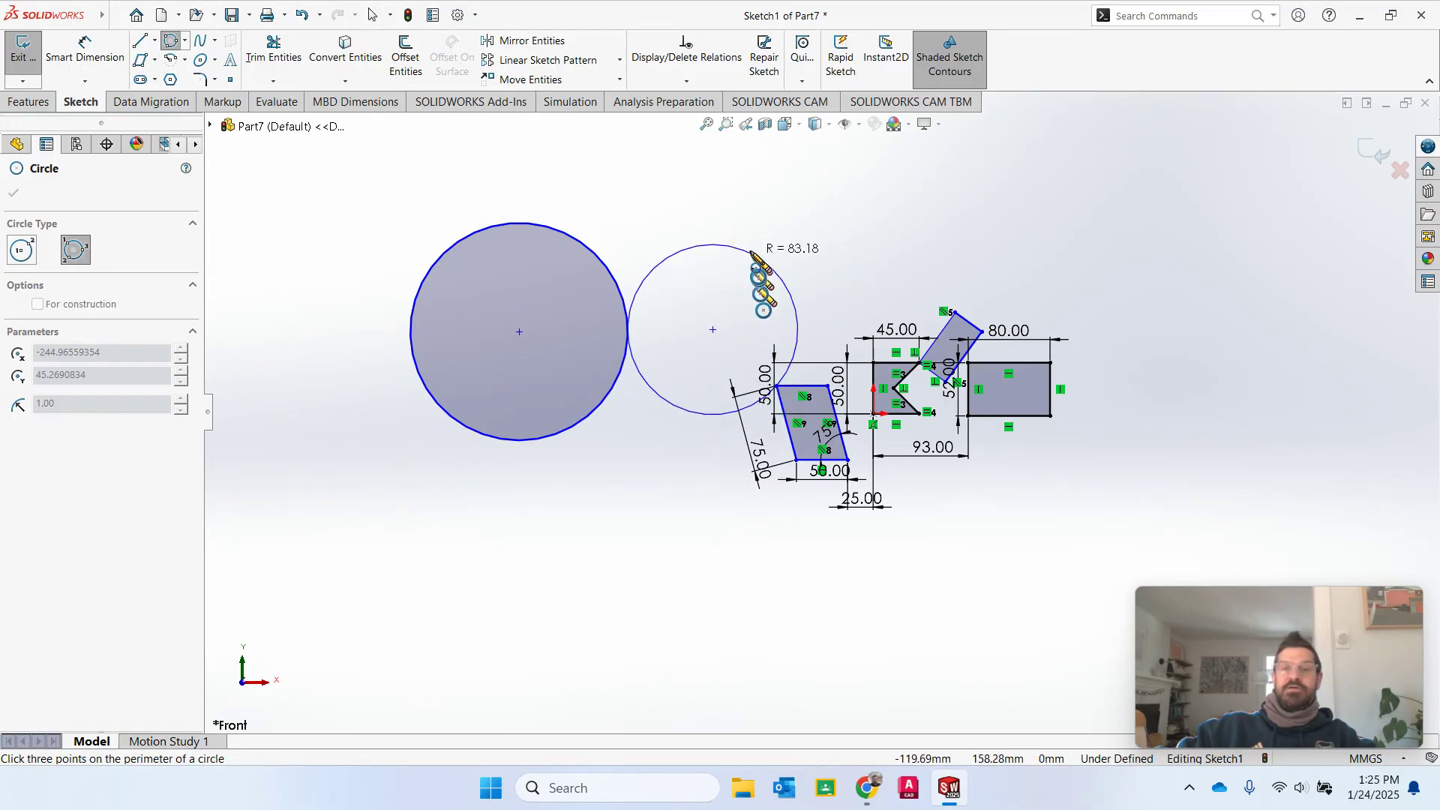
{"action": "left_click", "coordinate": [738, 195]}
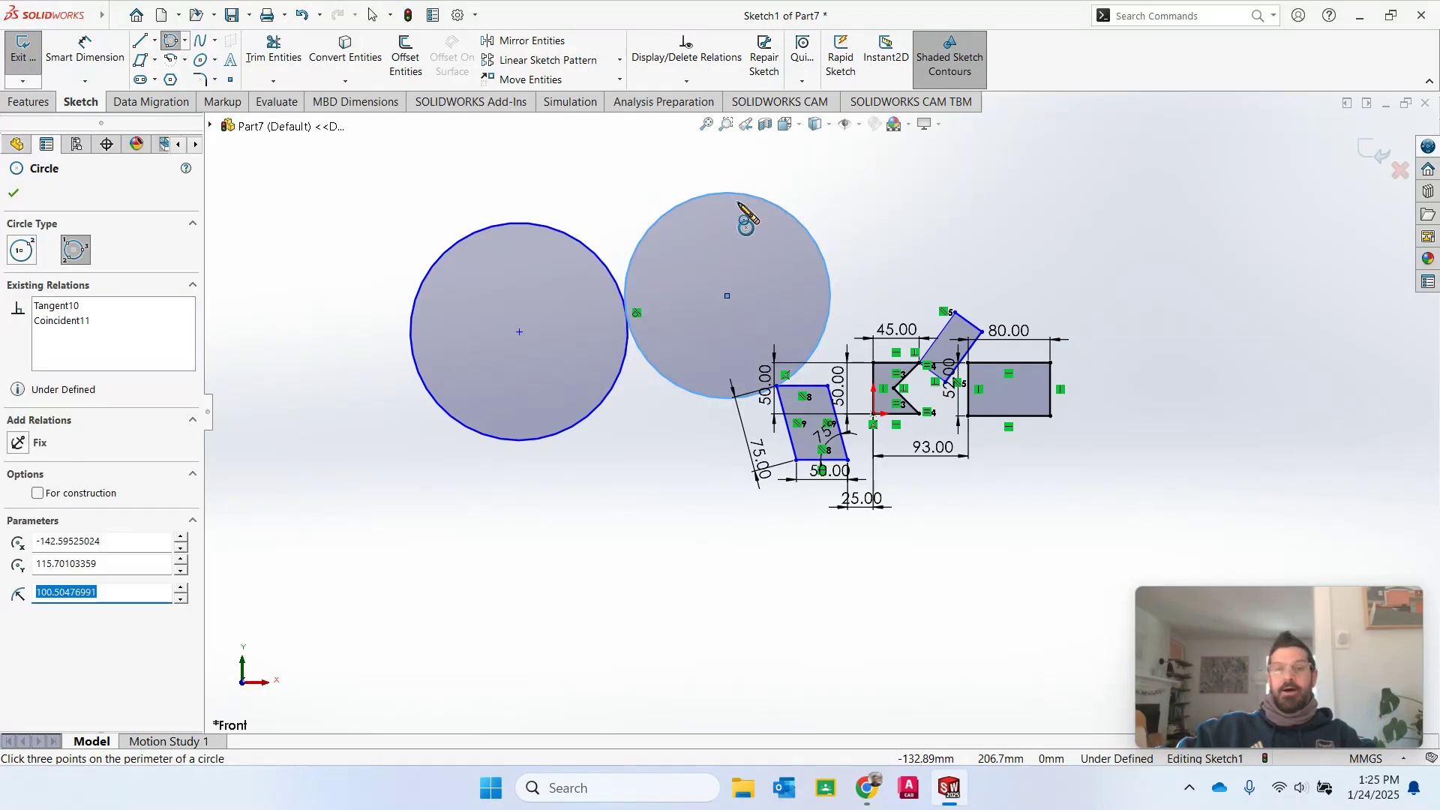
{"action": "key", "text": "Escape"}
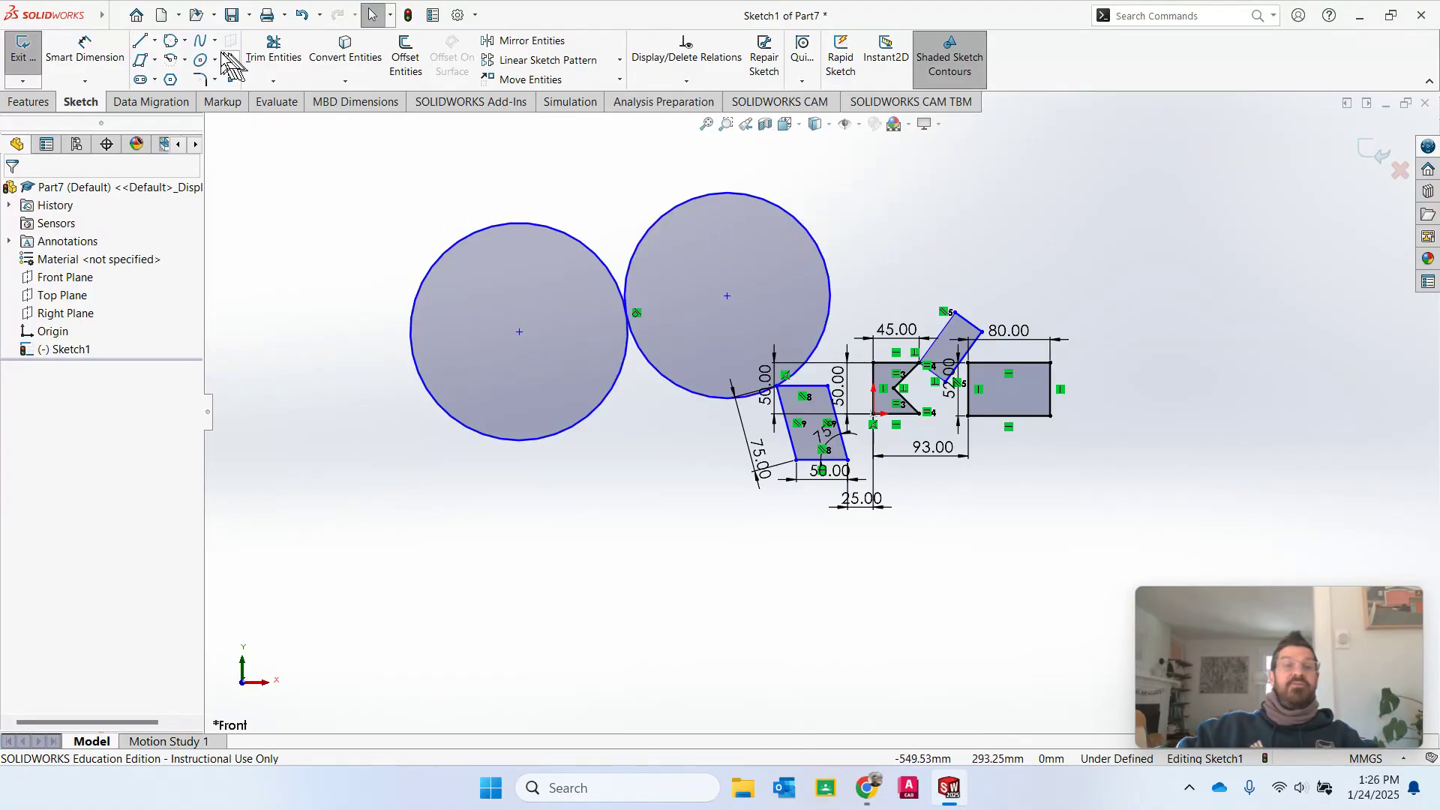
Step: Try a circle with a radius of about 53 mm on the large left circle's centre point and undo it
{"action": "left_click", "coordinate": [184, 41]}
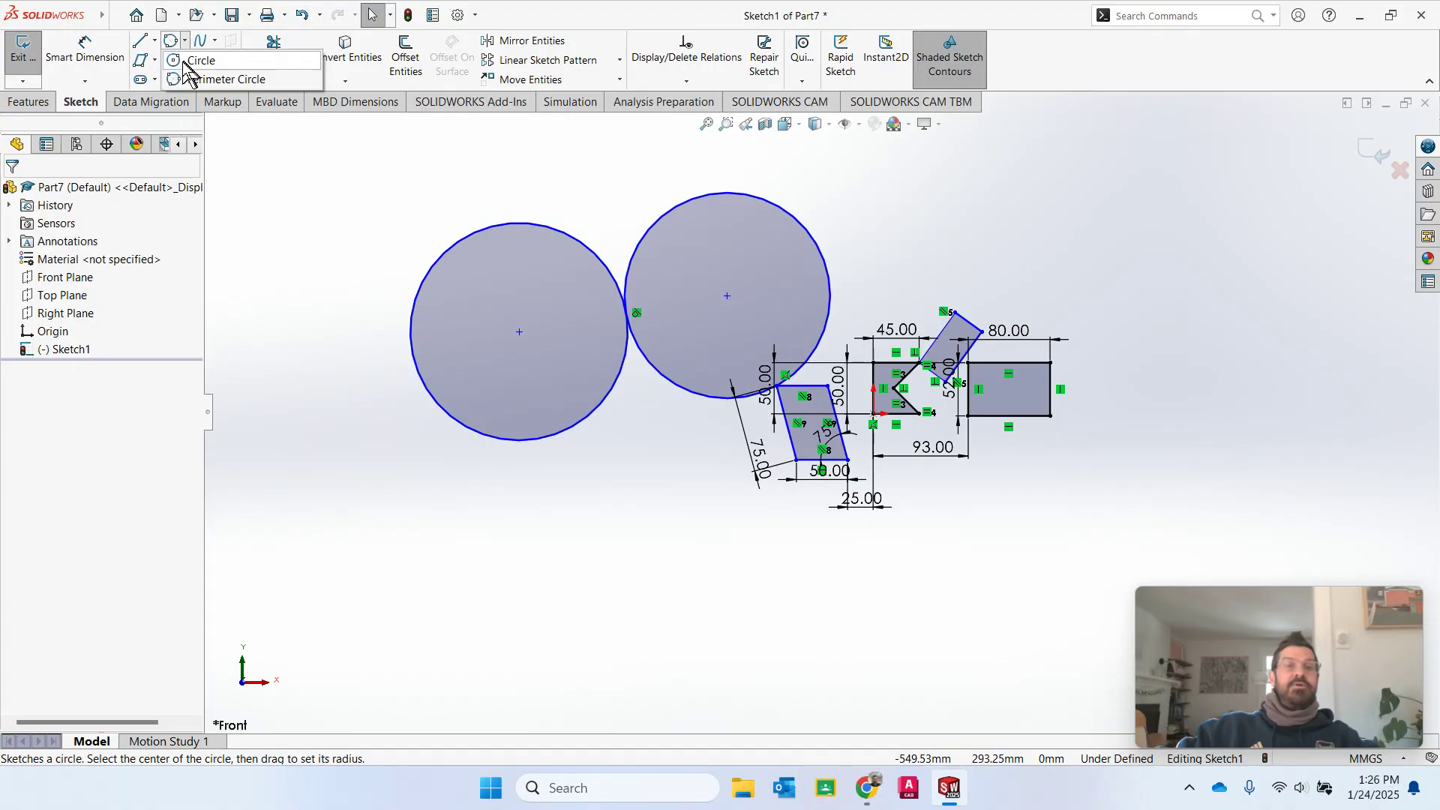
{"action": "left_click", "coordinate": [197, 59]}
{"action": "left_click", "coordinate": [519, 331]}
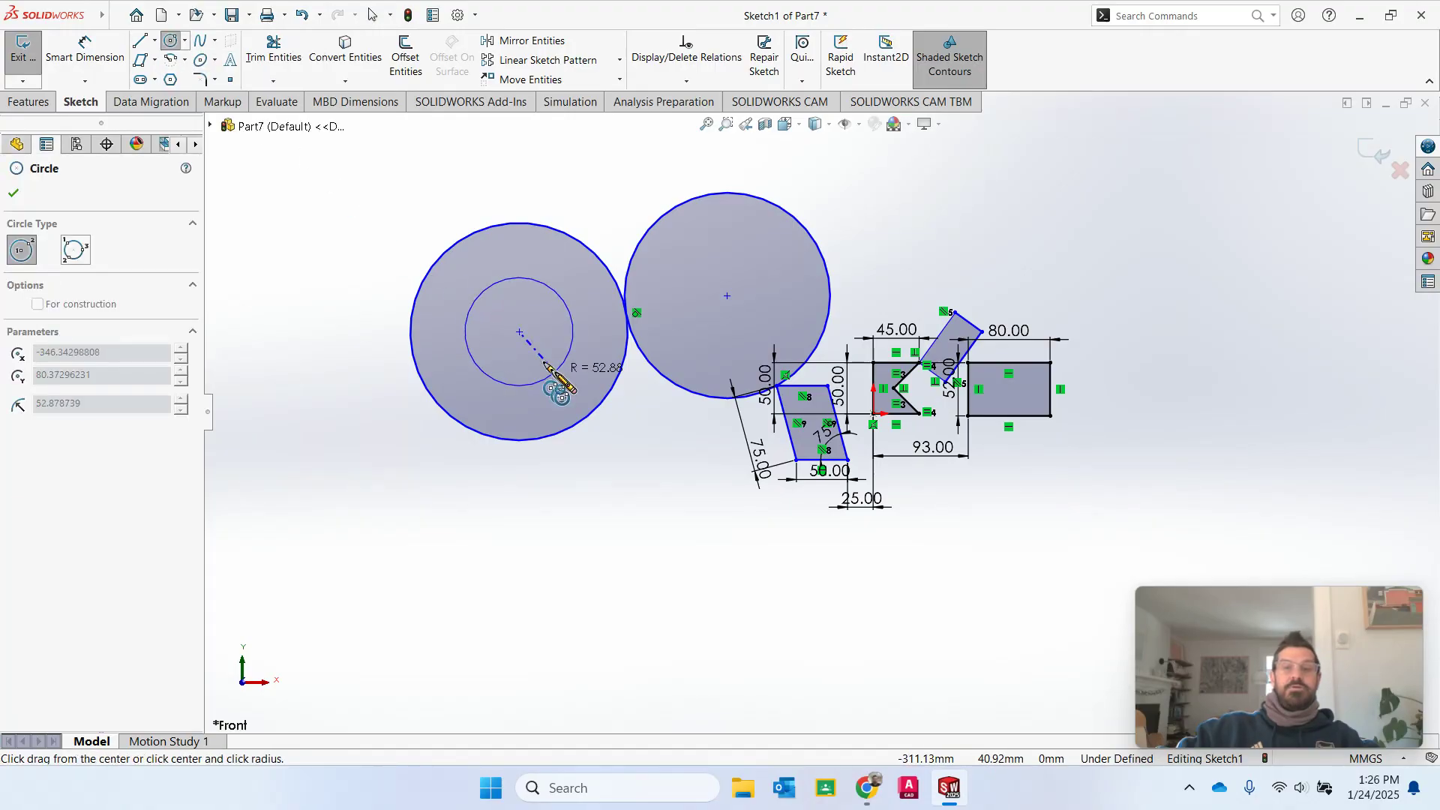
{"action": "left_click", "coordinate": [542, 381]}
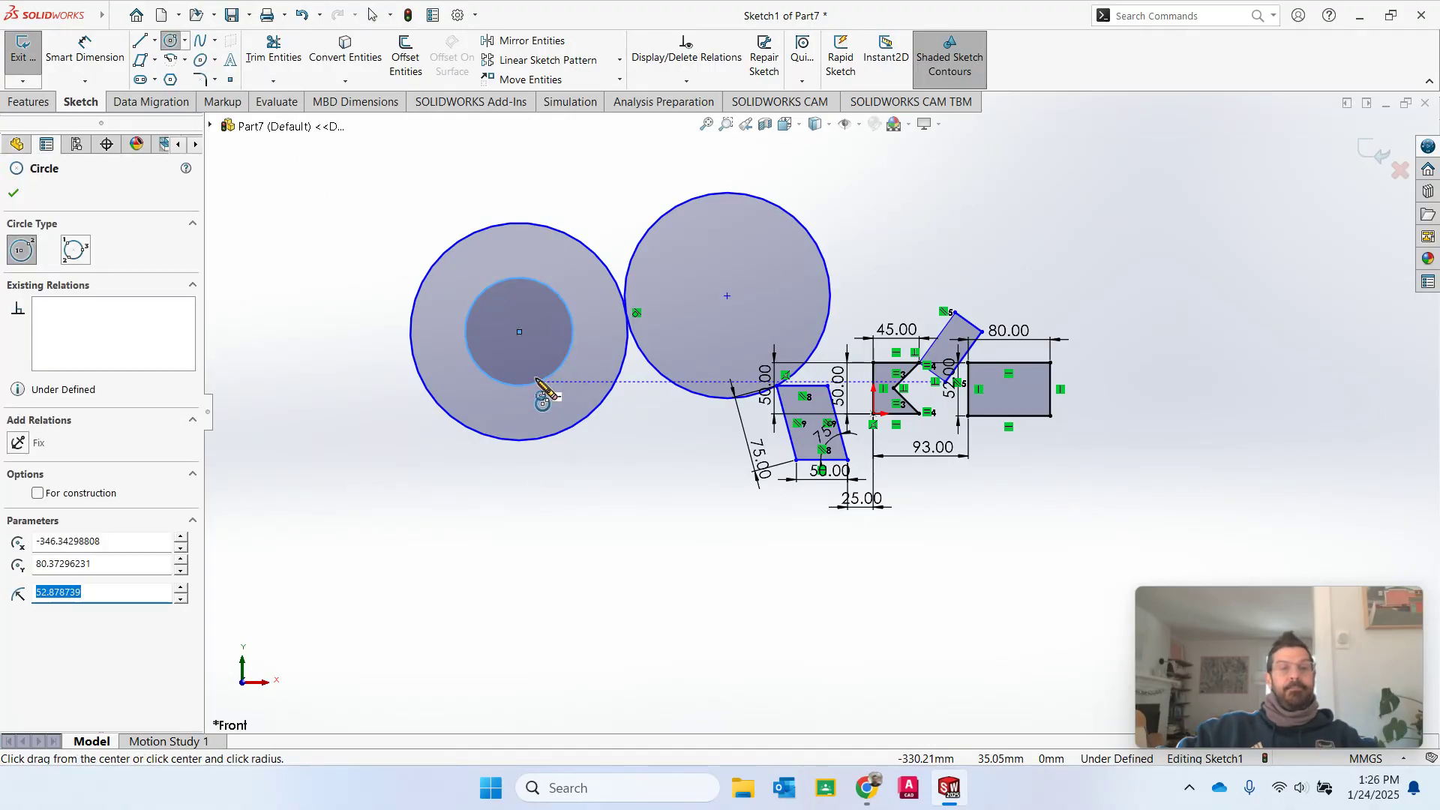
{"action": "key", "text": "Escape"}
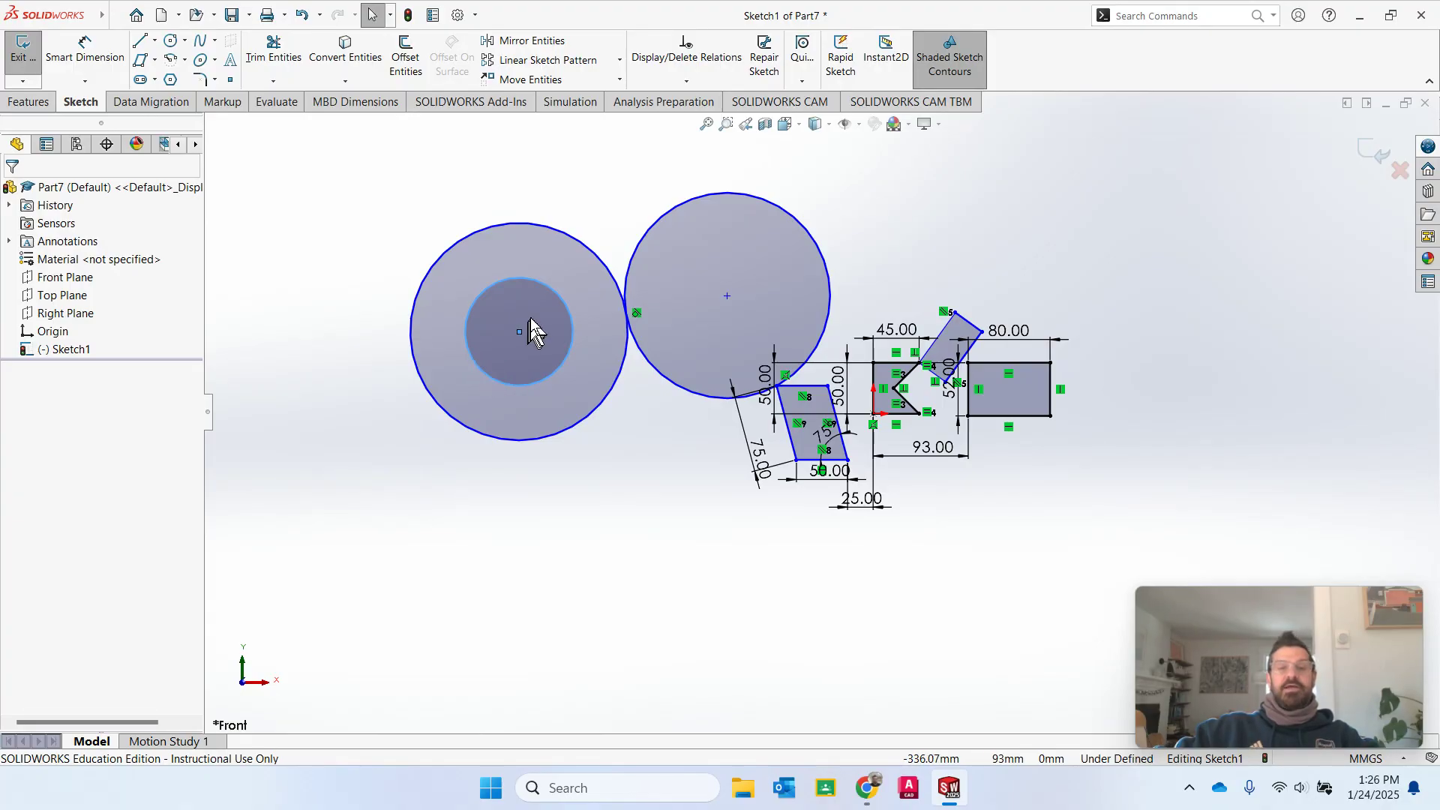
{"action": "left_click", "coordinate": [303, 17]}
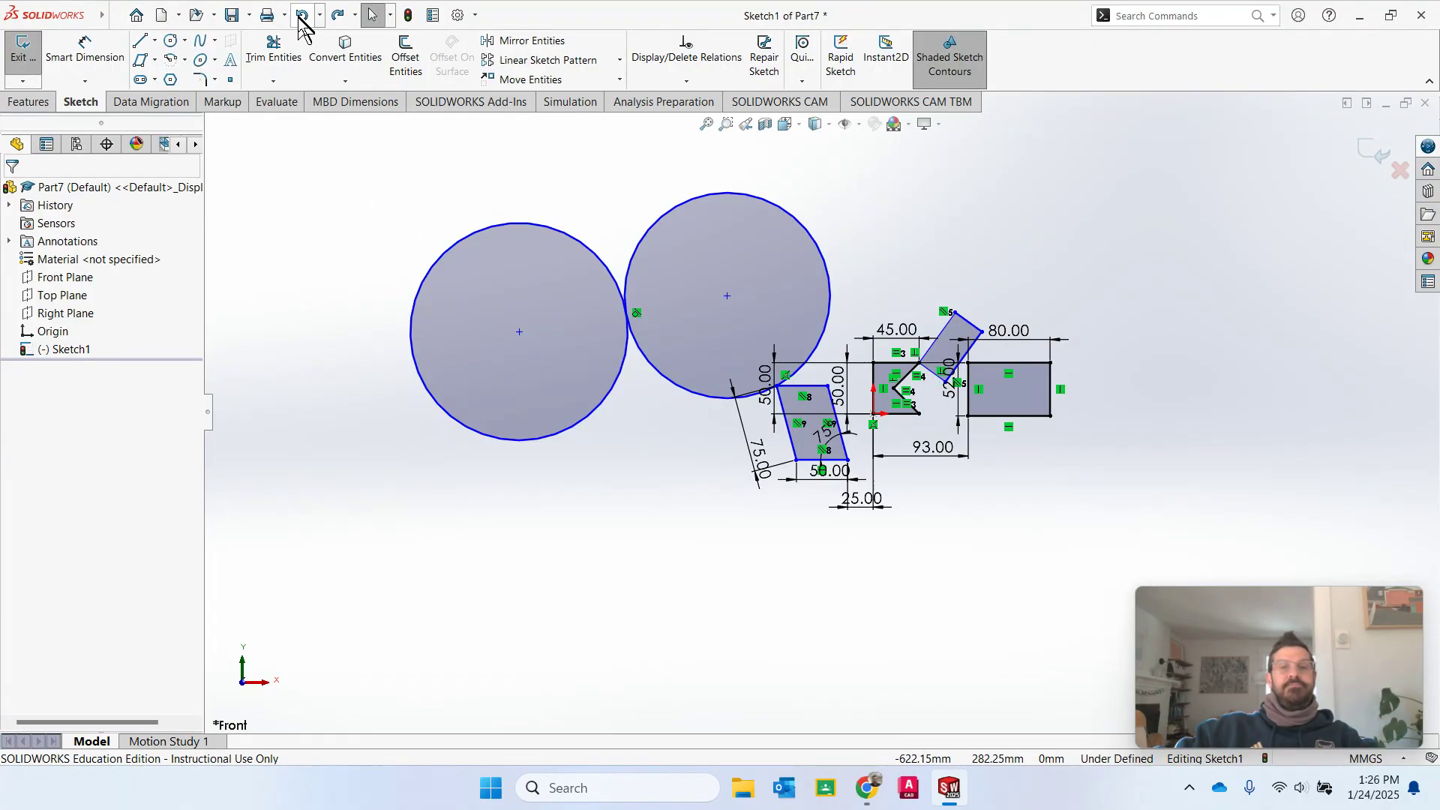
Step: Sketch a centre-point circle with a radius of about 66 mm, centred at about X -308, Y -96 mm, below the large left circle
{"action": "left_click", "coordinate": [170, 41]}
{"action": "left_click_drag", "start_coordinate": [558, 511], "coordinate": [613, 558]}
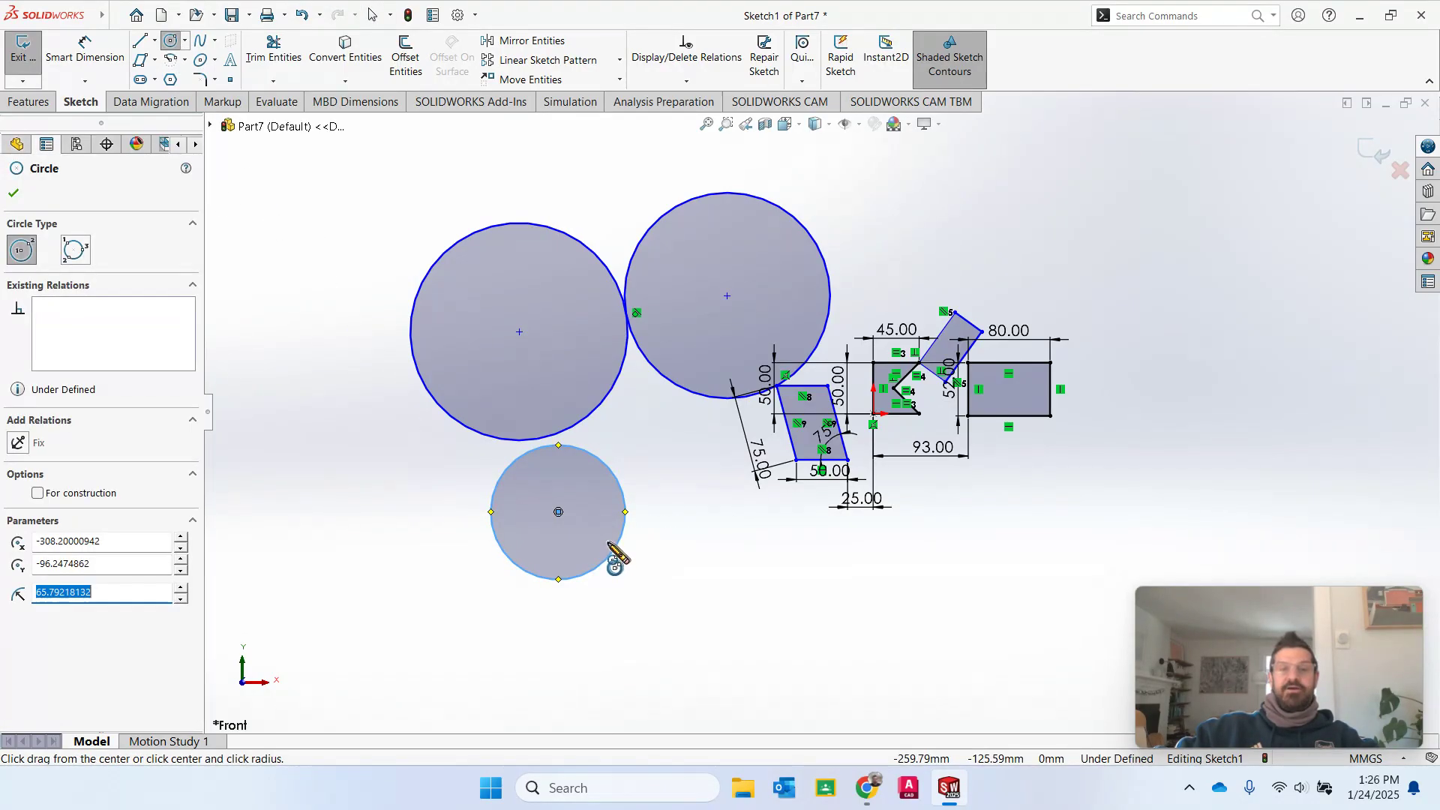
{"action": "key", "text": "Escape"}
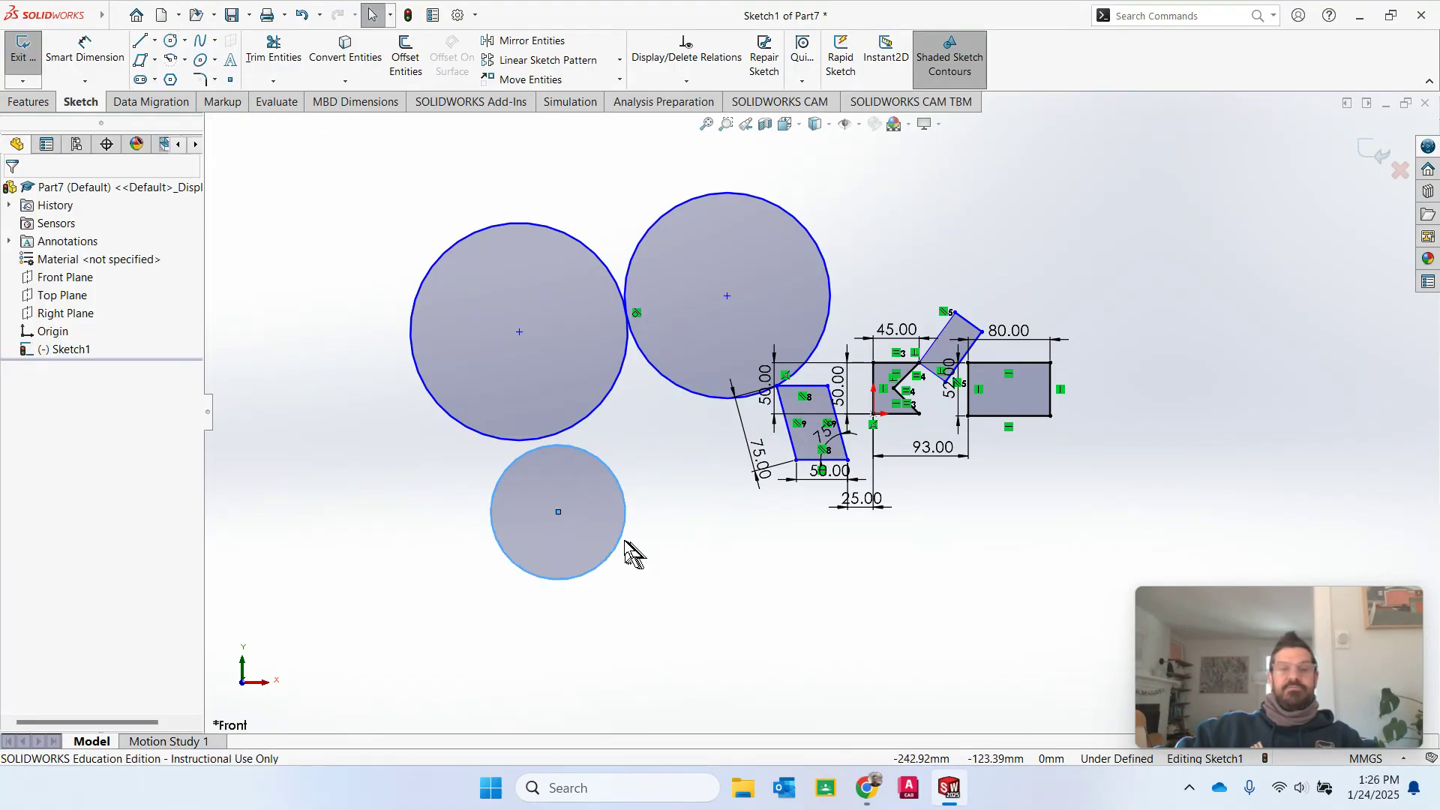
Step: Add a coincident relation between the centre points of the small lower circle and the large left circle
{"action": "left_click", "coordinate": [558, 513]}
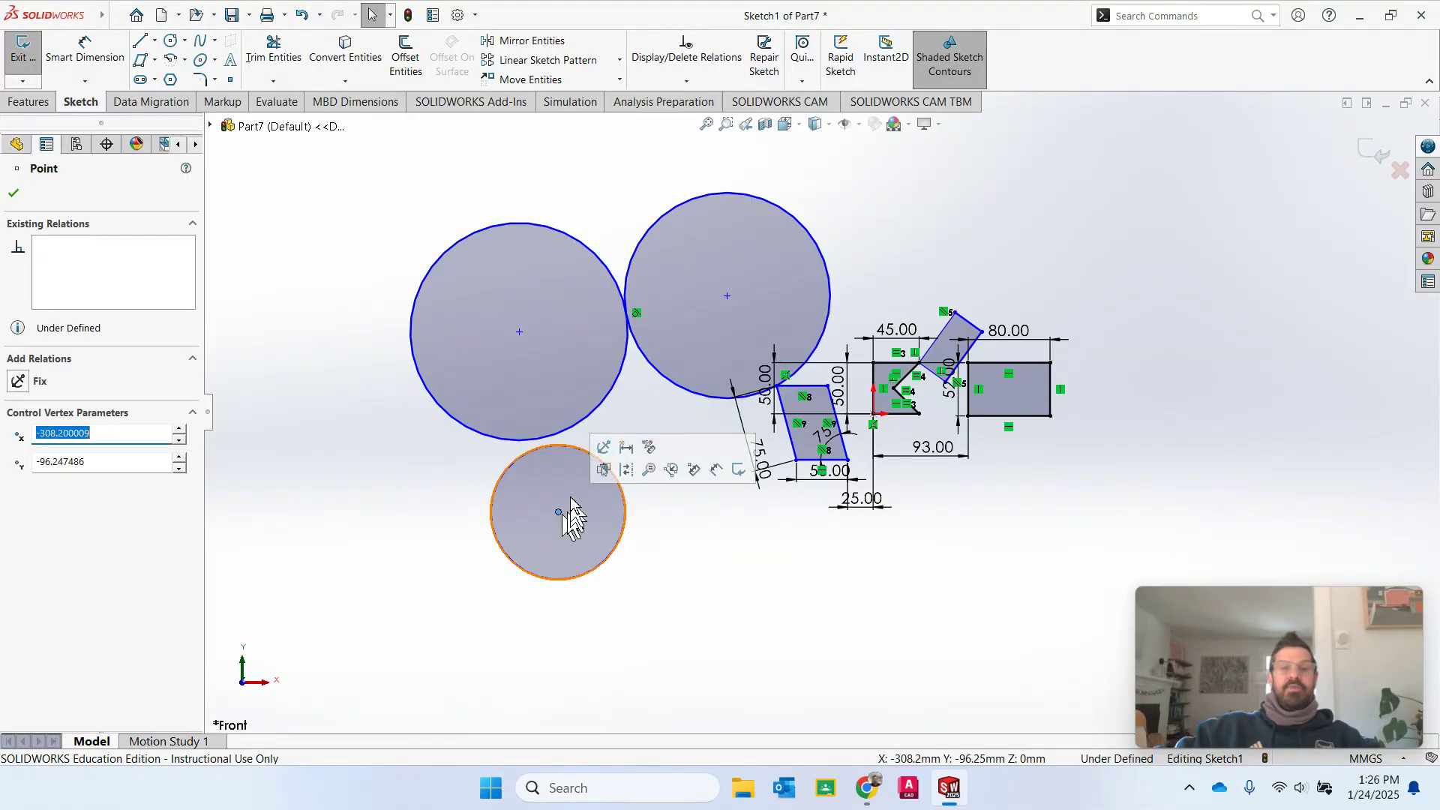
{"action": "left_click", "coordinate": [519, 332], "text": "ctrl"}
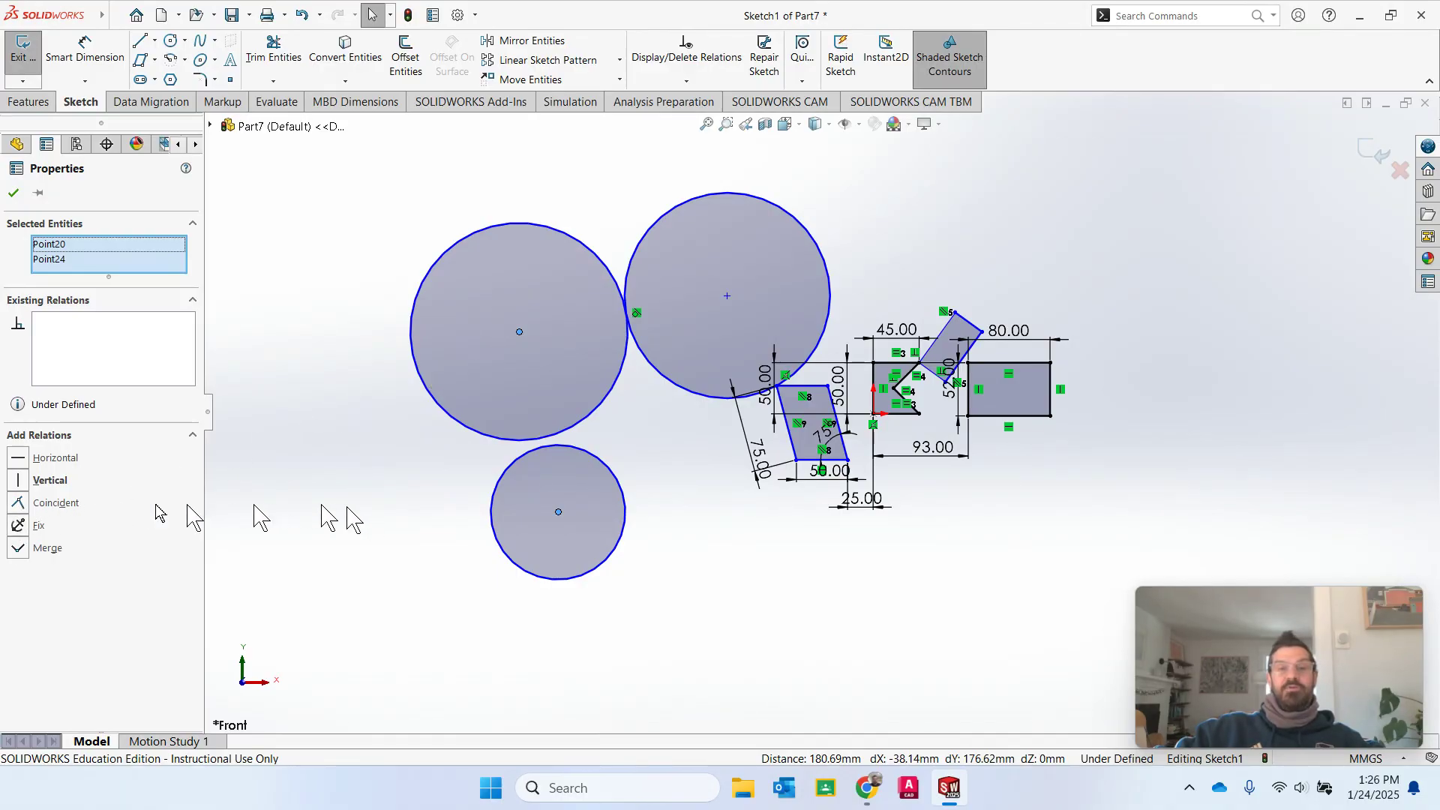
{"action": "left_click", "coordinate": [19, 504]}
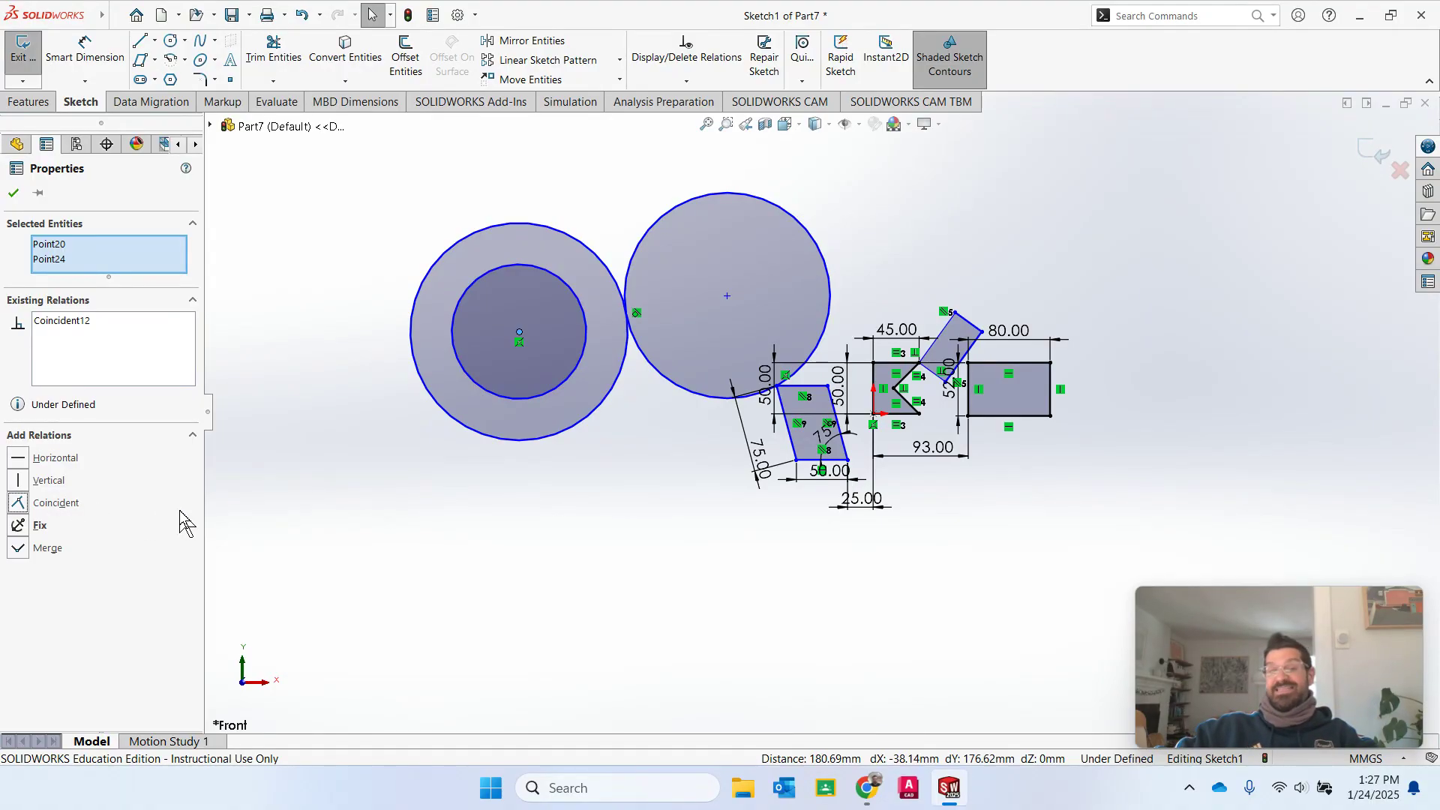
{"action": "left_click", "coordinate": [13, 193]}
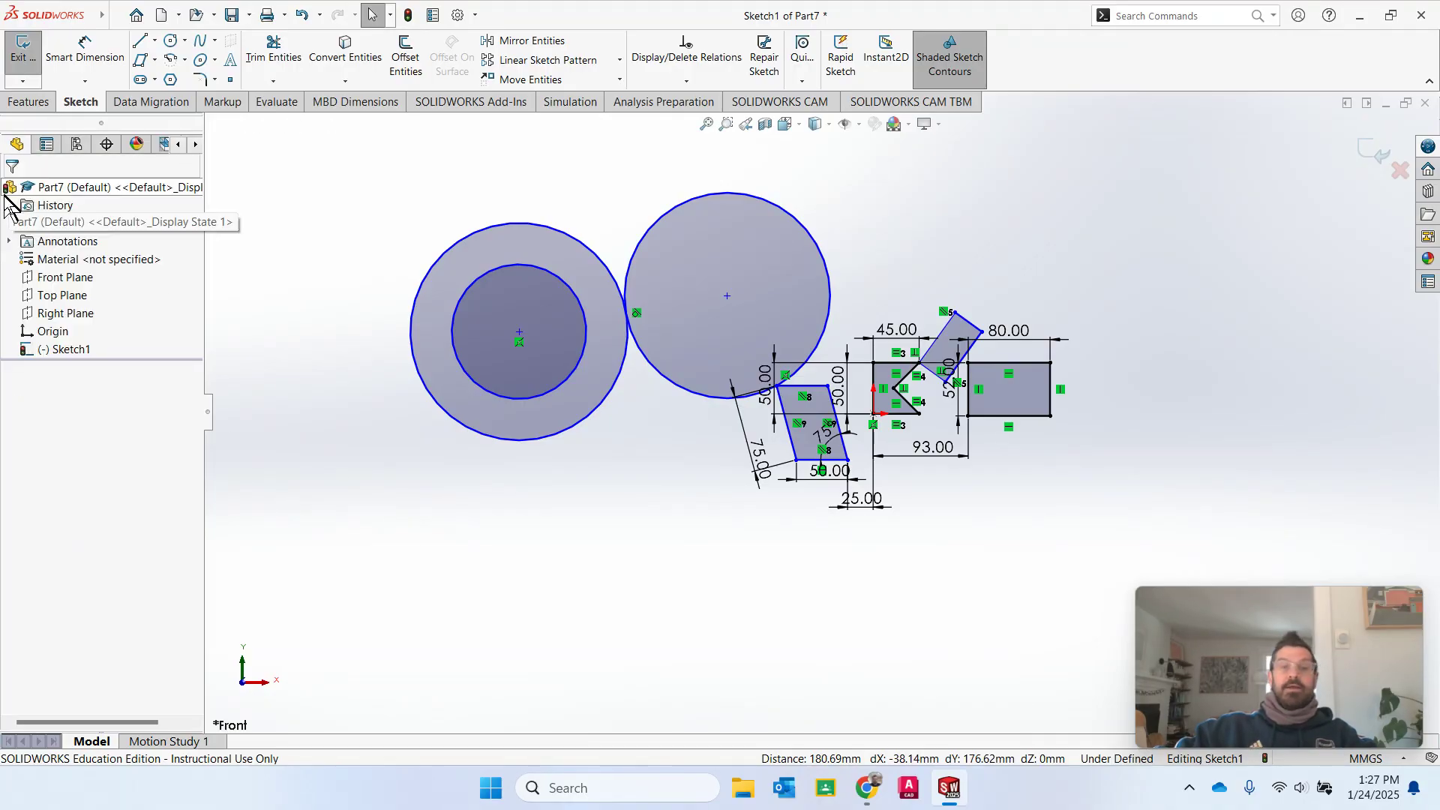
Step: Sketch a centerpoint arc with a radius of about 119 mm, centred at about X -392, Y -193 mm, arching over its centre below the circles
{"action": "left_click", "coordinate": [185, 59]}
{"action": "left_click", "coordinate": [197, 75]}
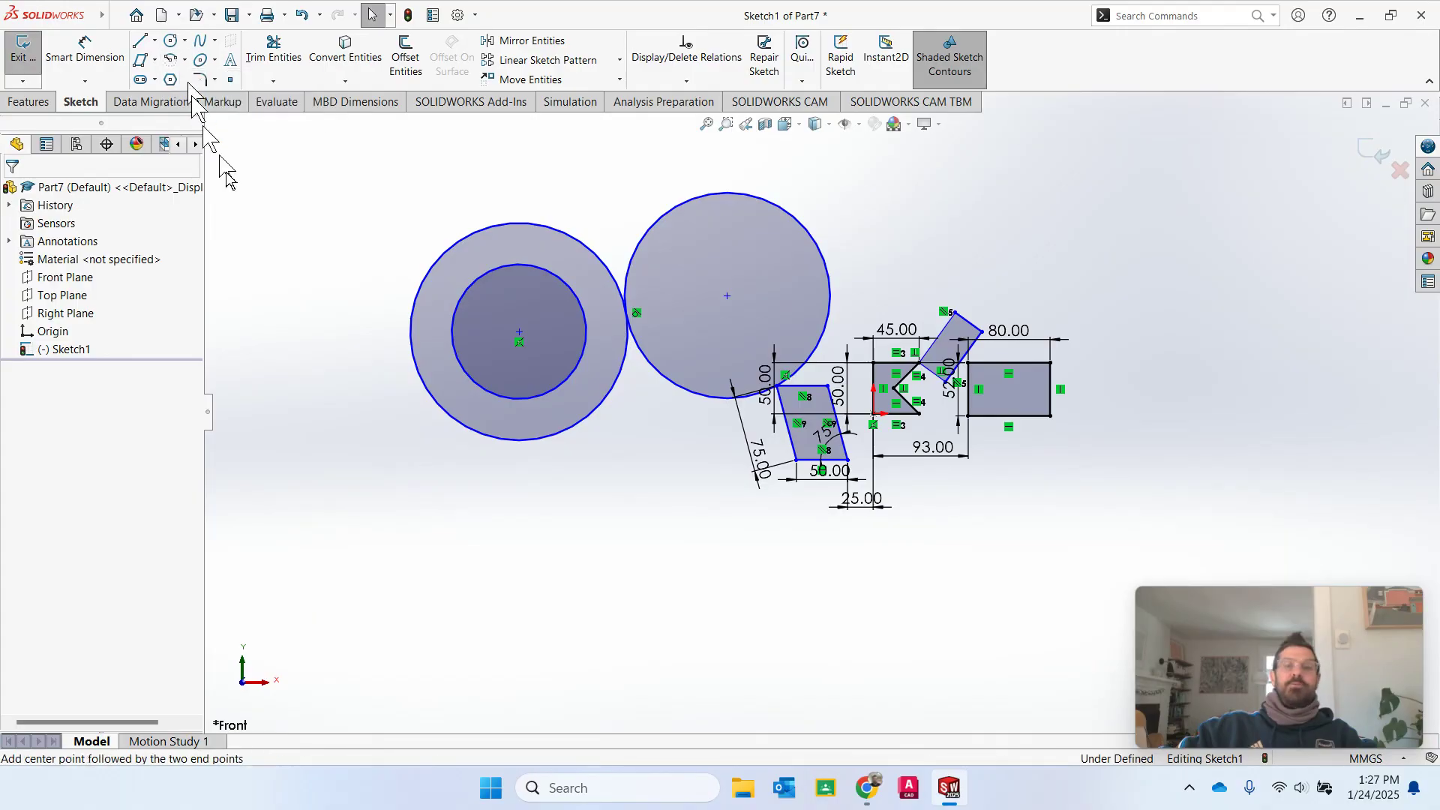
{"action": "left_click", "coordinate": [473, 610]}
{"action": "left_click", "coordinate": [393, 517]}
{"action": "left_click", "coordinate": [577, 549]}
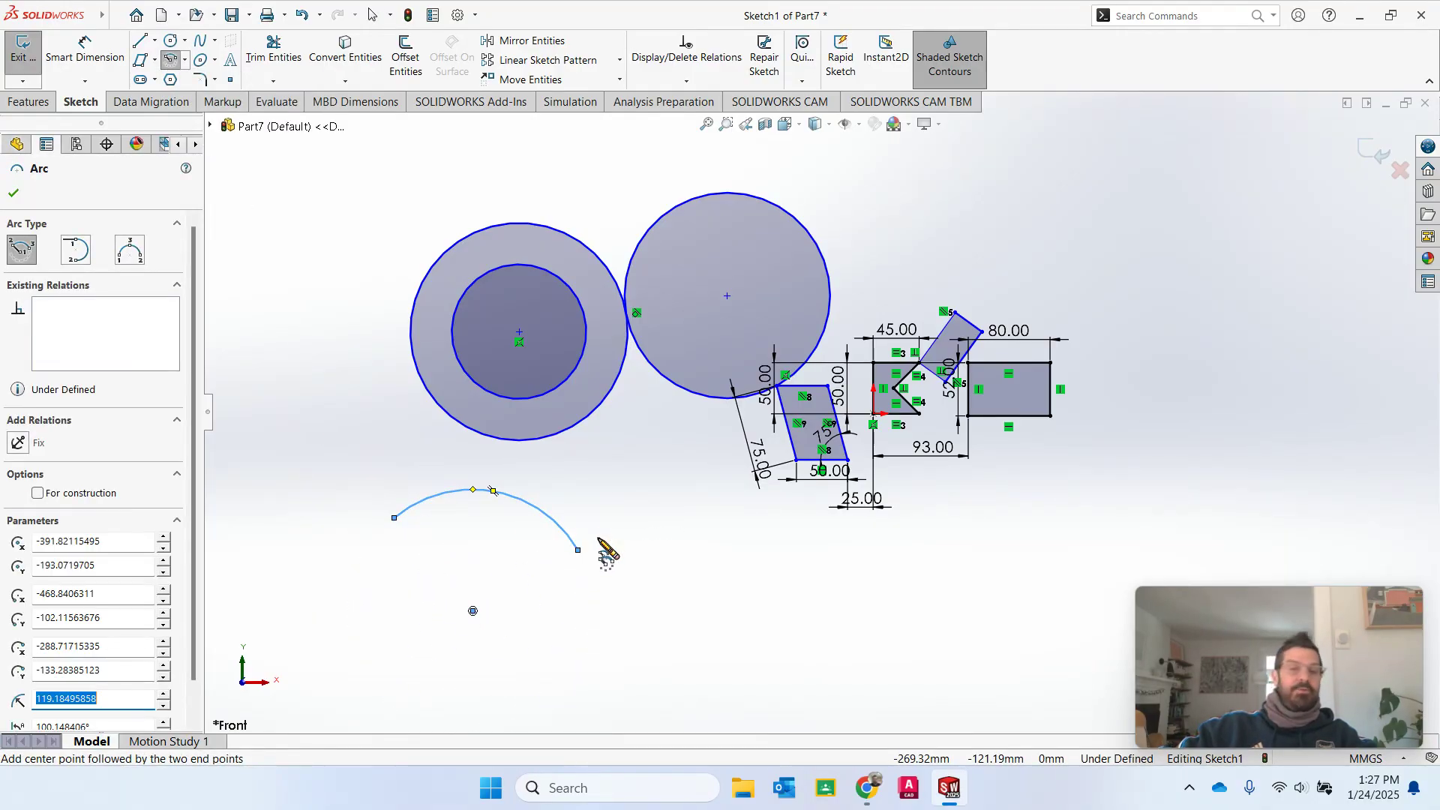
{"action": "left_click", "coordinate": [184, 40]}
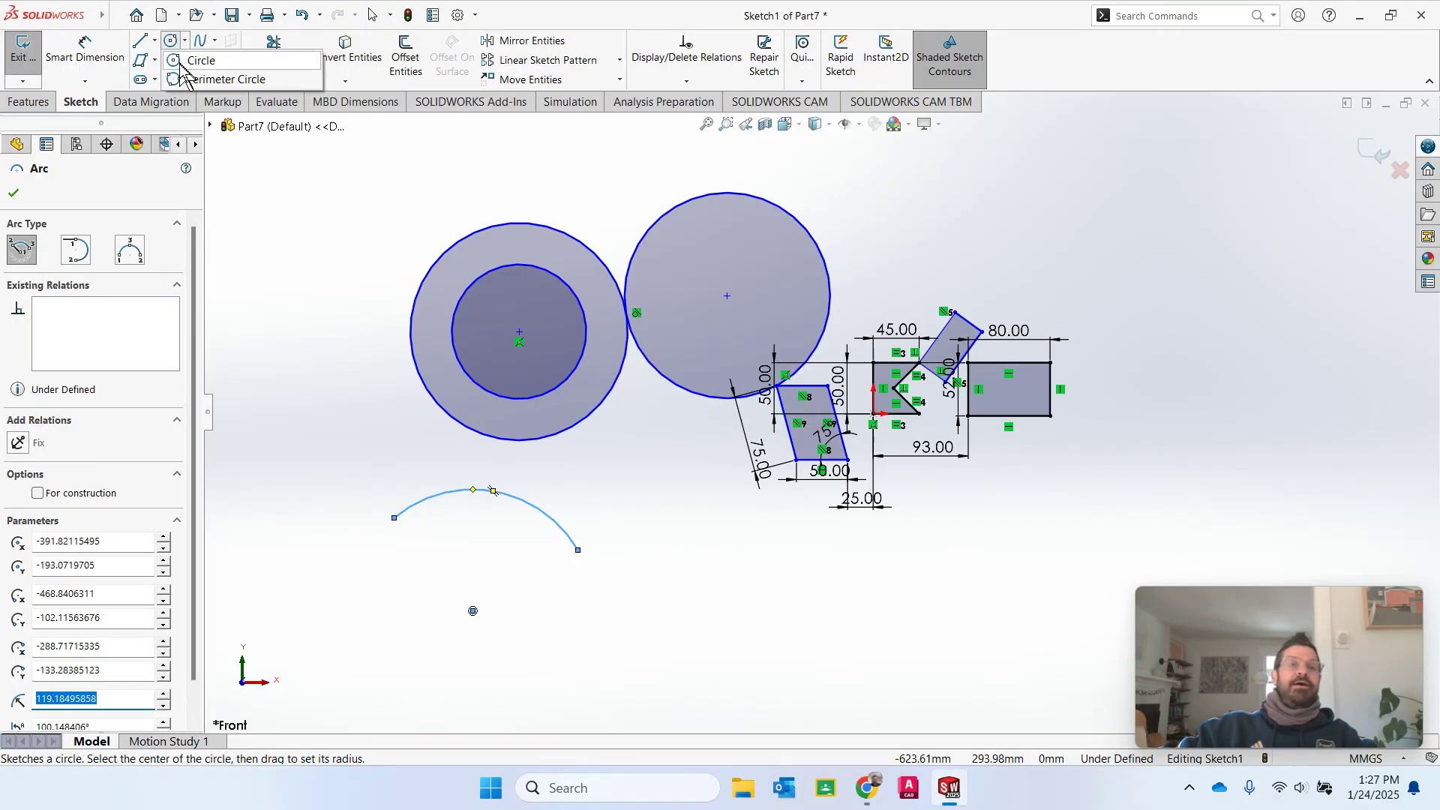
{"action": "left_click", "coordinate": [155, 80]}
{"action": "left_click", "coordinate": [281, 222]}
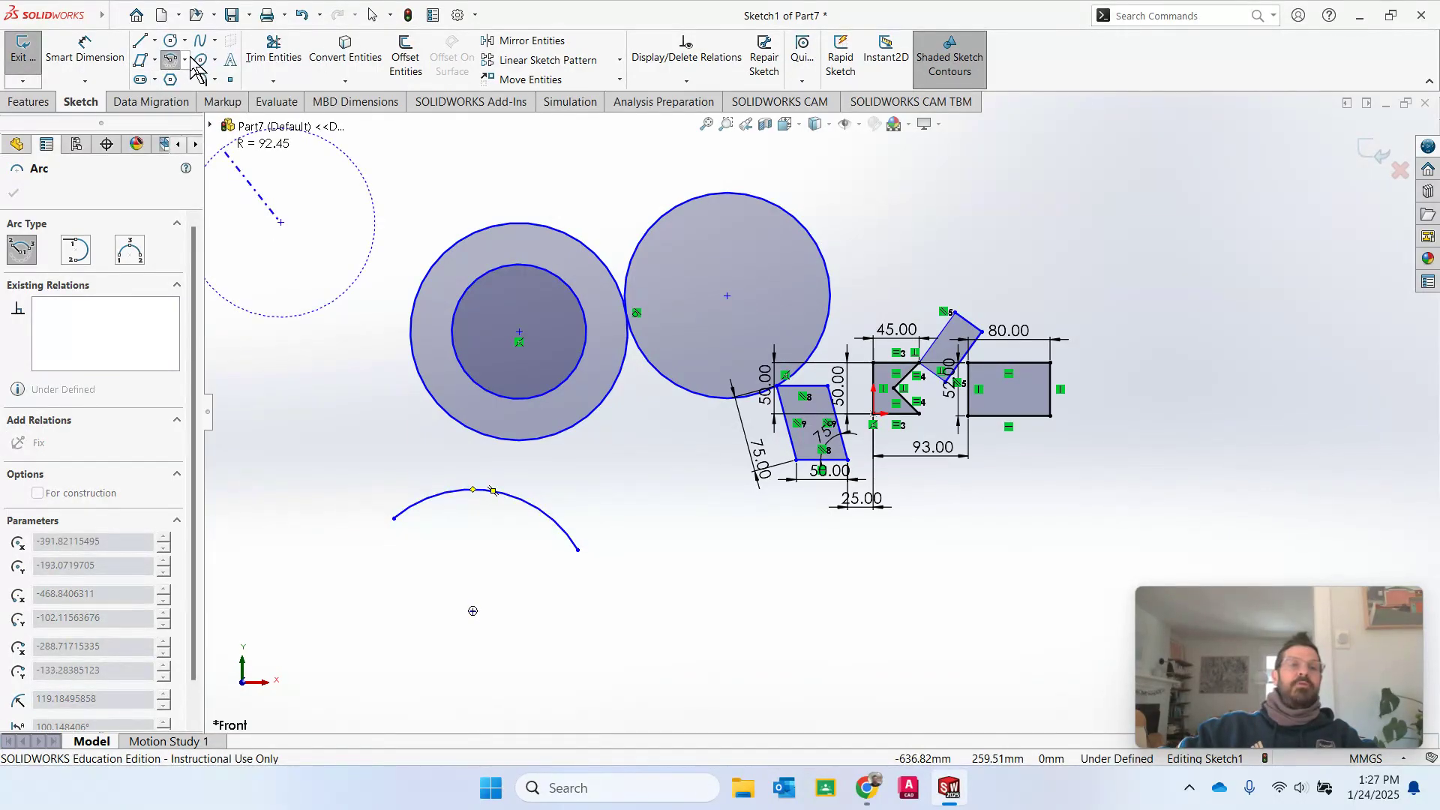
Step: Sketch a tangent arc from the existing arc's left endpoint, curving downward and ending level with its start
{"action": "left_click", "coordinate": [186, 60]}
{"action": "left_click", "coordinate": [196, 105]}
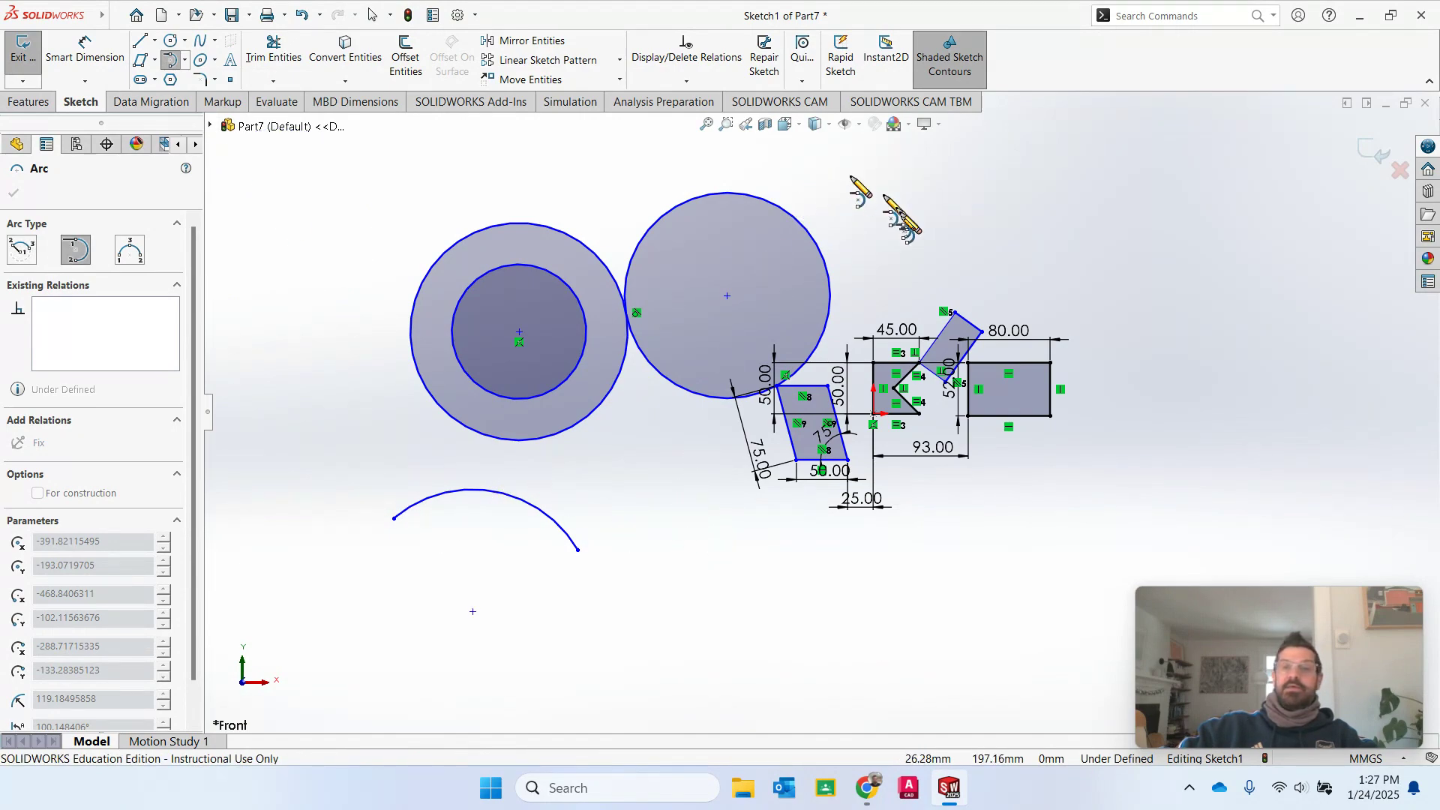
{"action": "scroll", "coordinate": [817, 411], "scroll_direction": "up", "scroll_amount": 2}
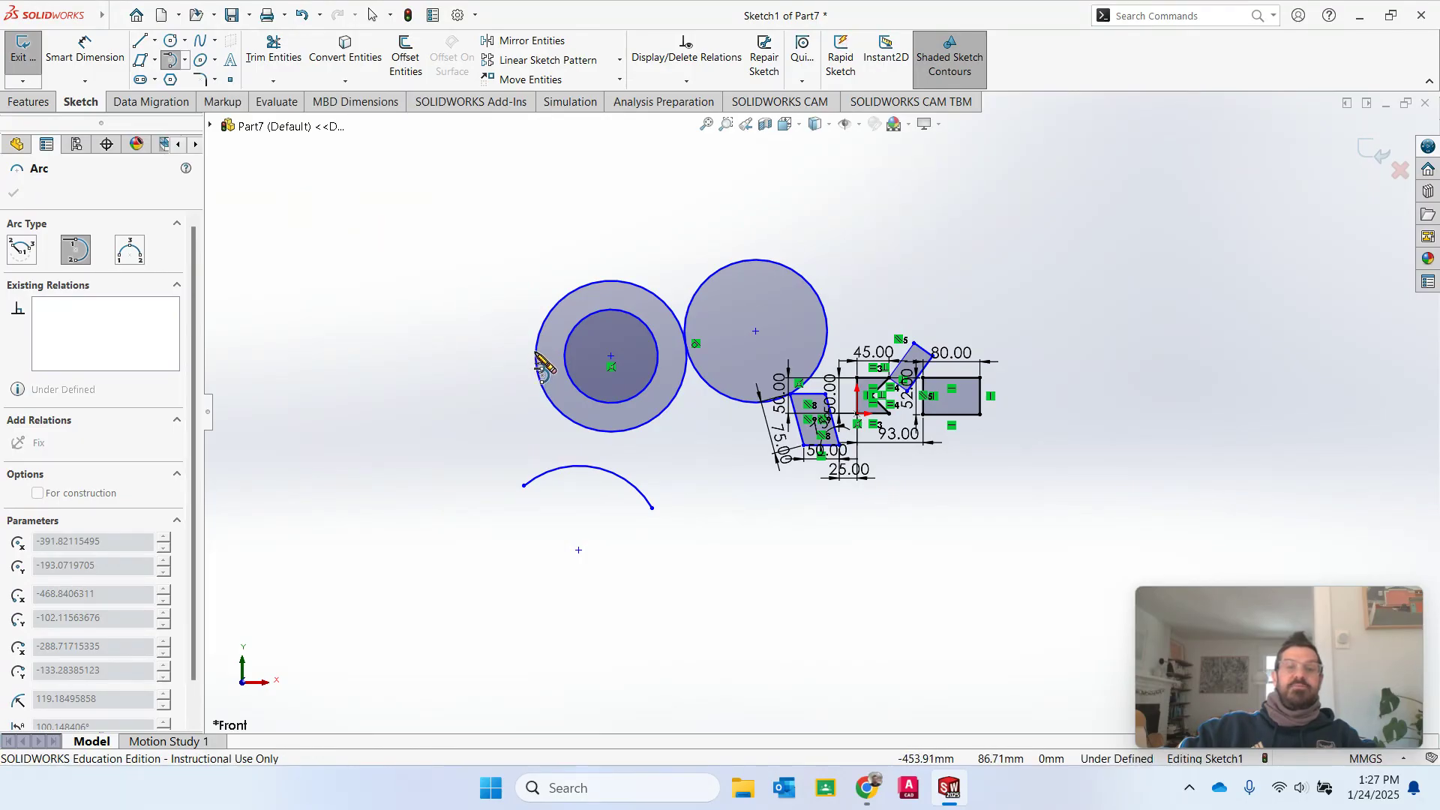
{"action": "left_click", "coordinate": [830, 389]}
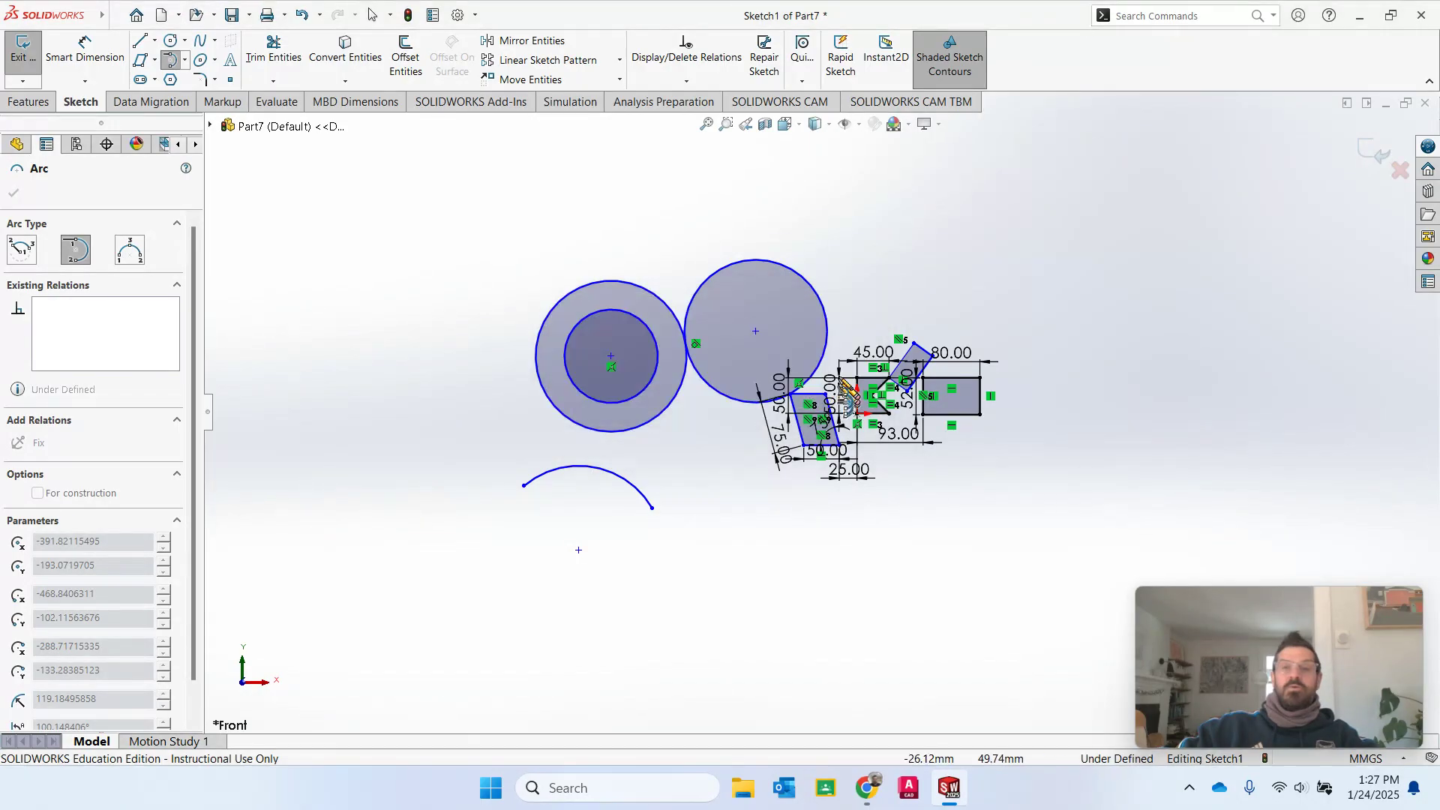
{"action": "left_click", "coordinate": [524, 486]}
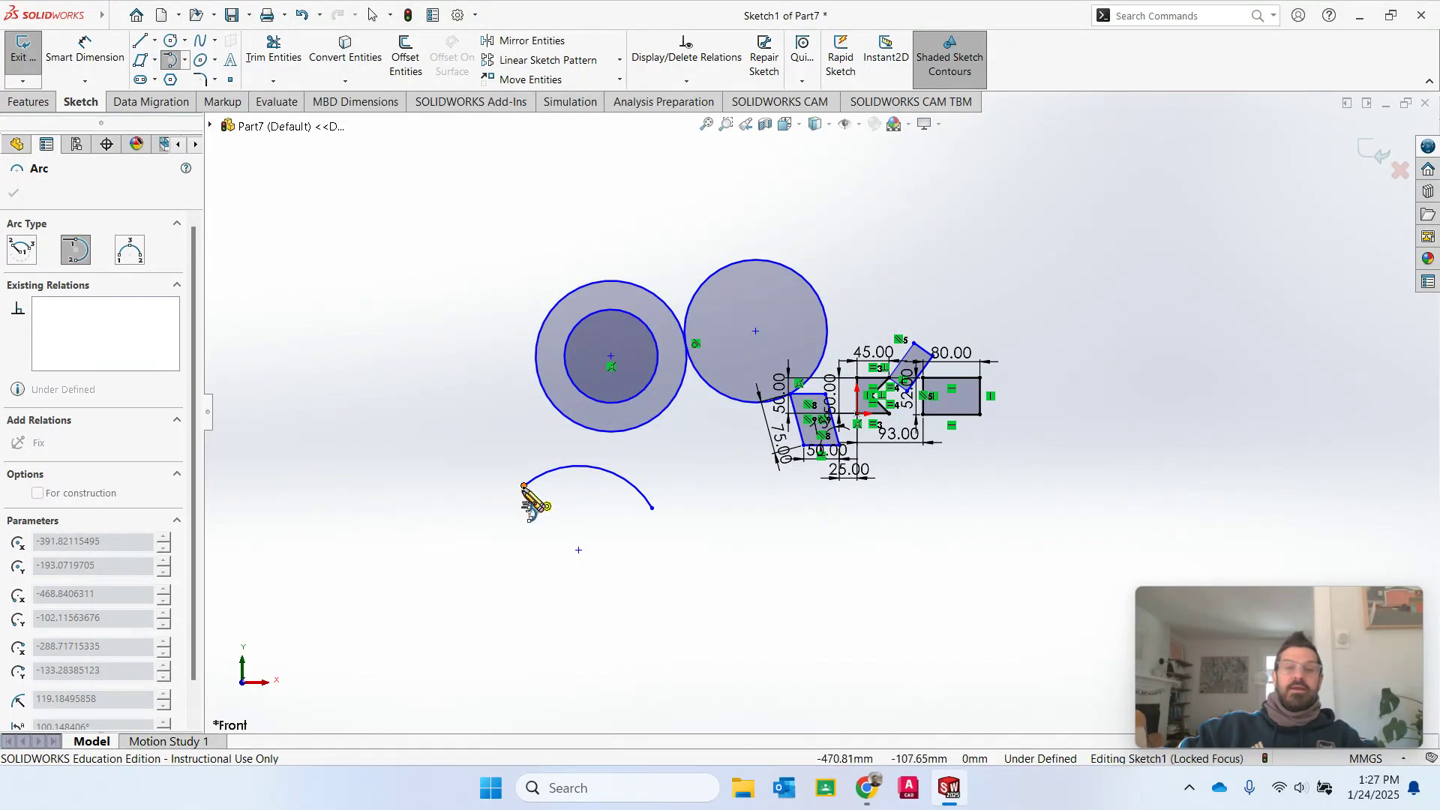
{"action": "left_click", "coordinate": [364, 486]}
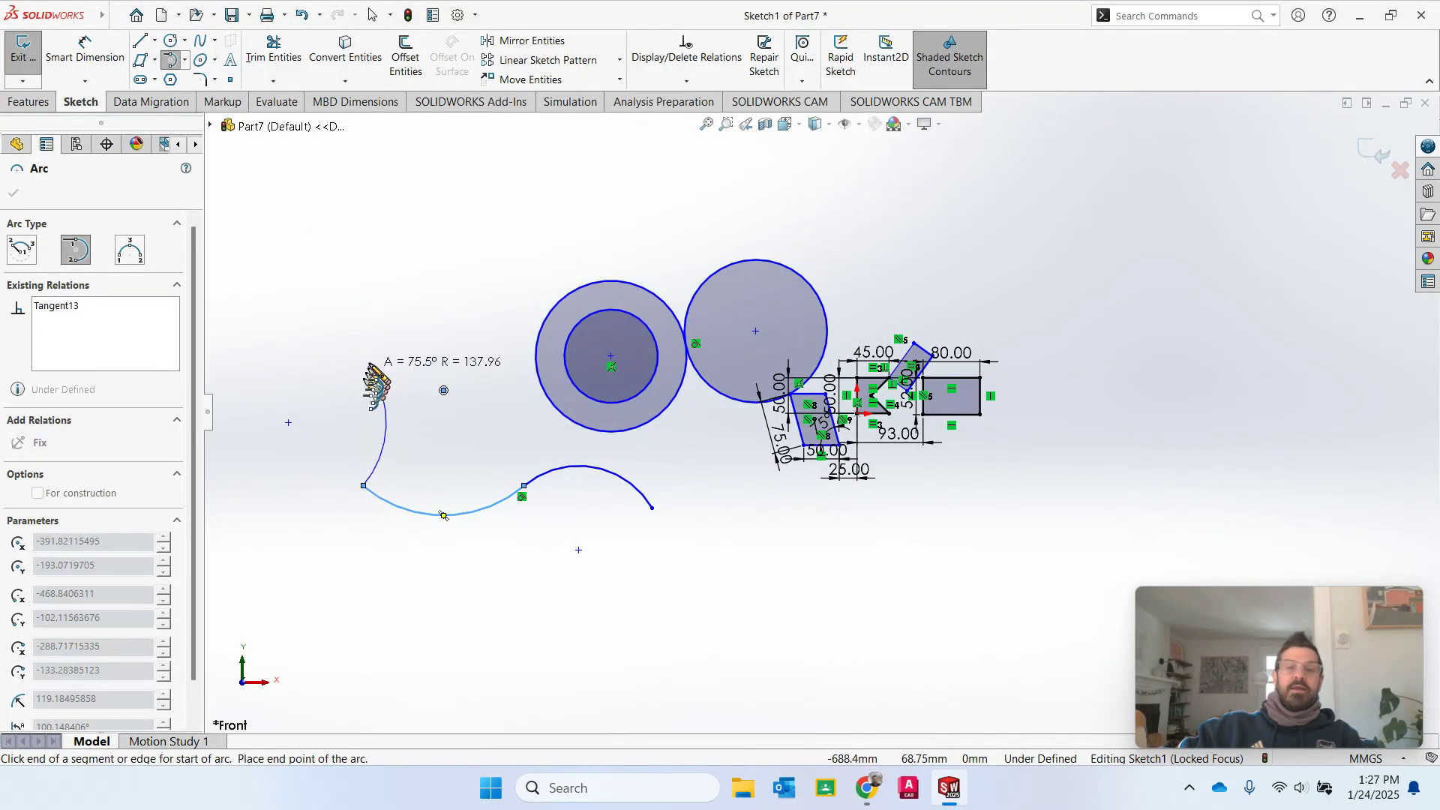
{"action": "key", "text": "Escape"}
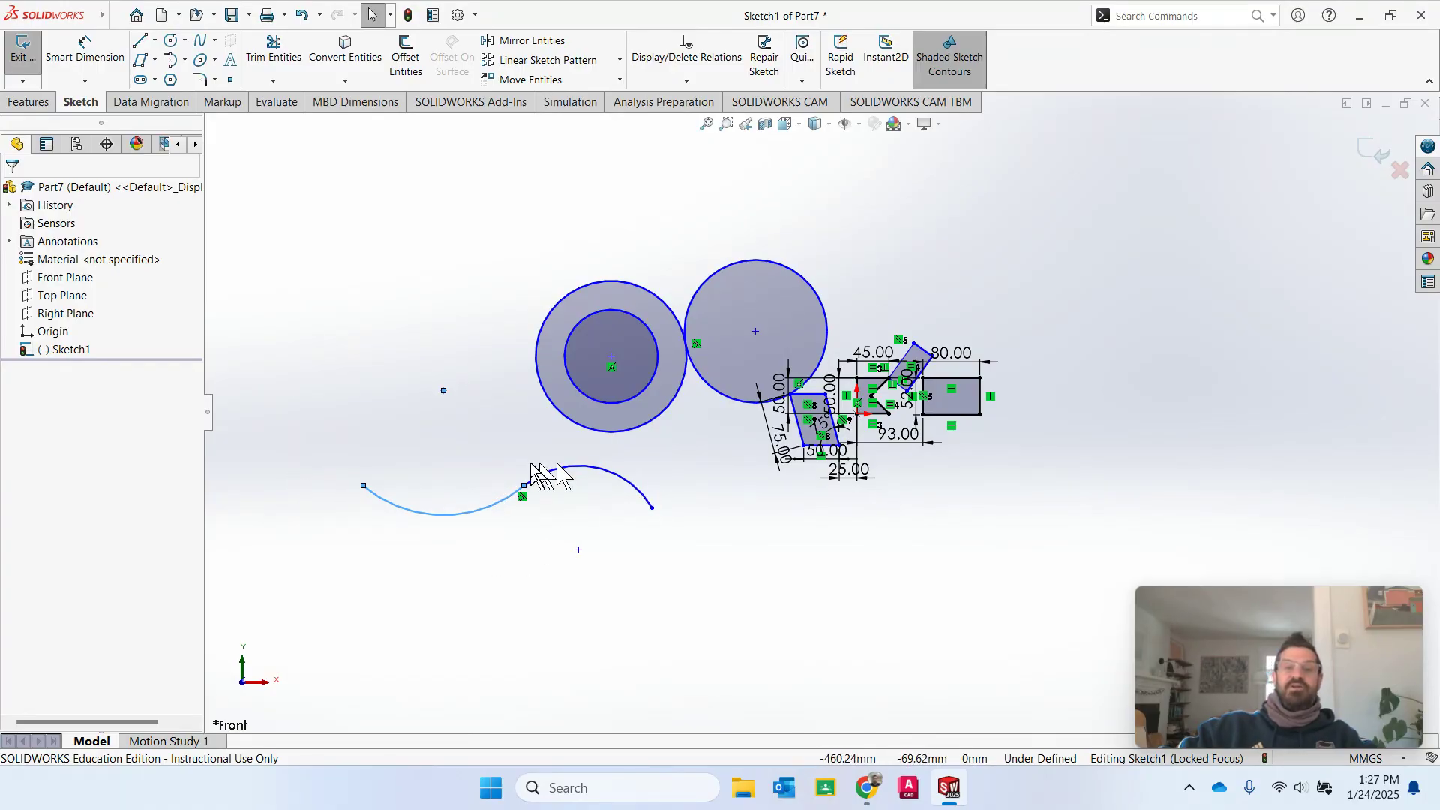
Step: Sketch a tangent arc with a radius of about 40 mm, hooking about 201° back from the wave's left endpoint
{"action": "left_click", "coordinate": [171, 60]}
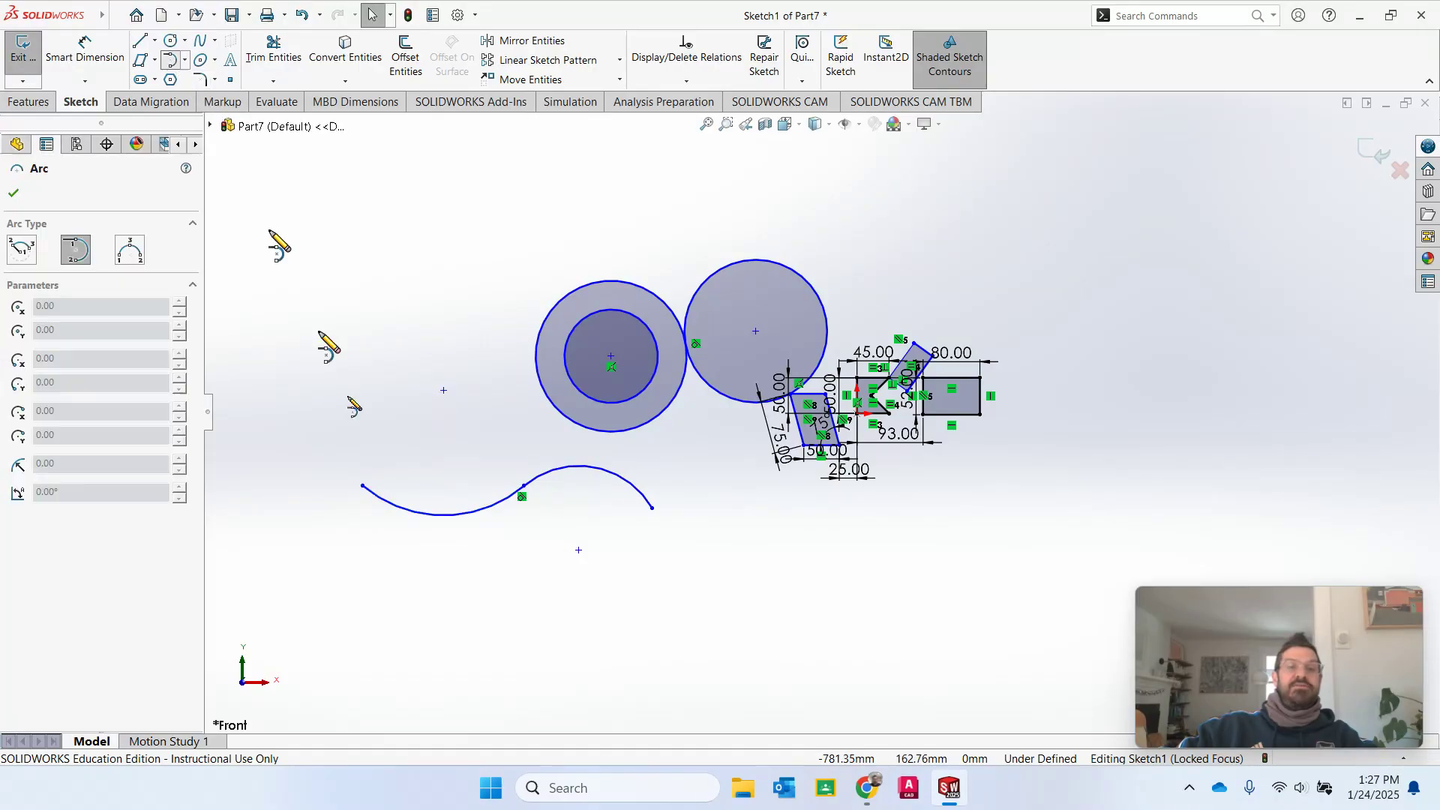
{"action": "left_click", "coordinate": [363, 486]}
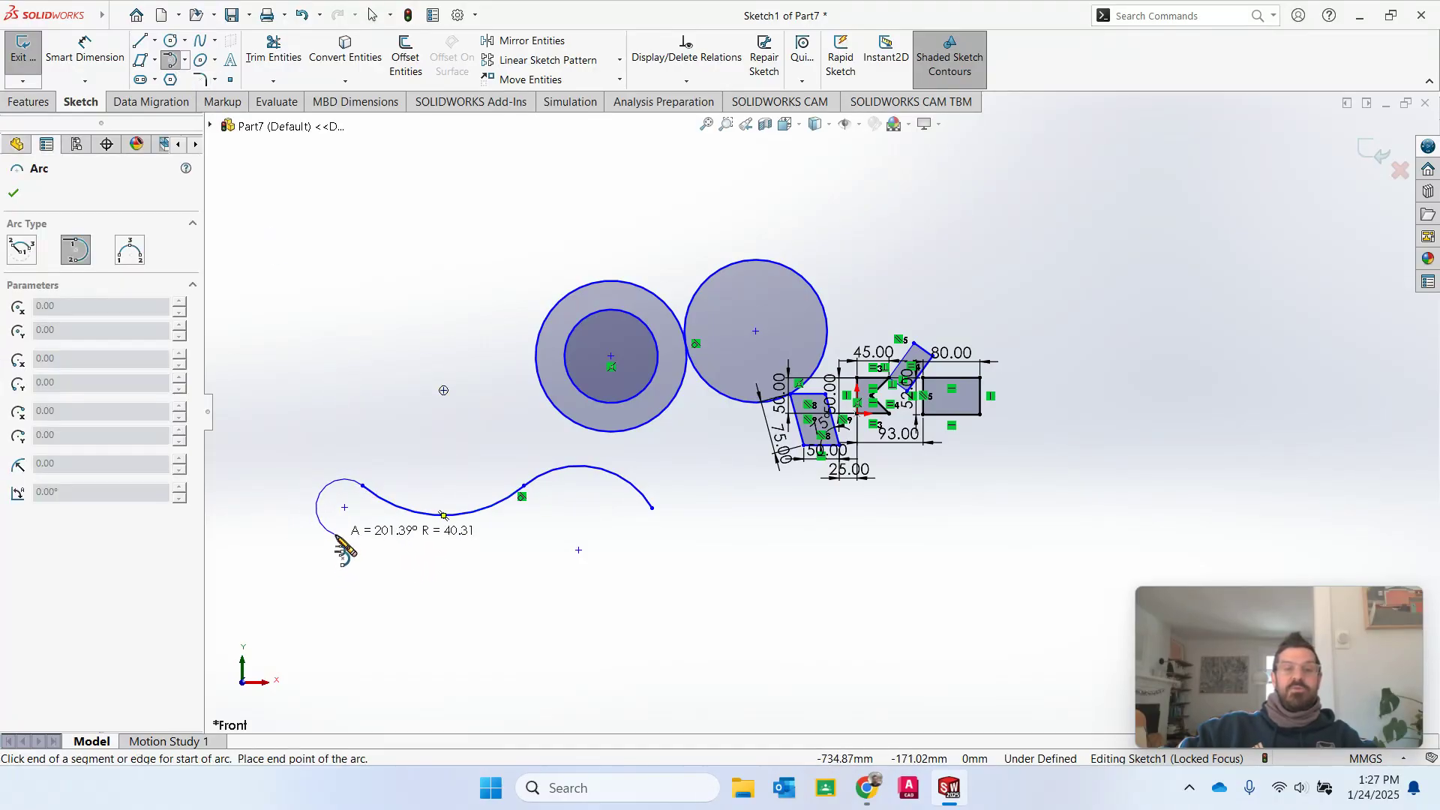
{"action": "key", "text": "Escape"}
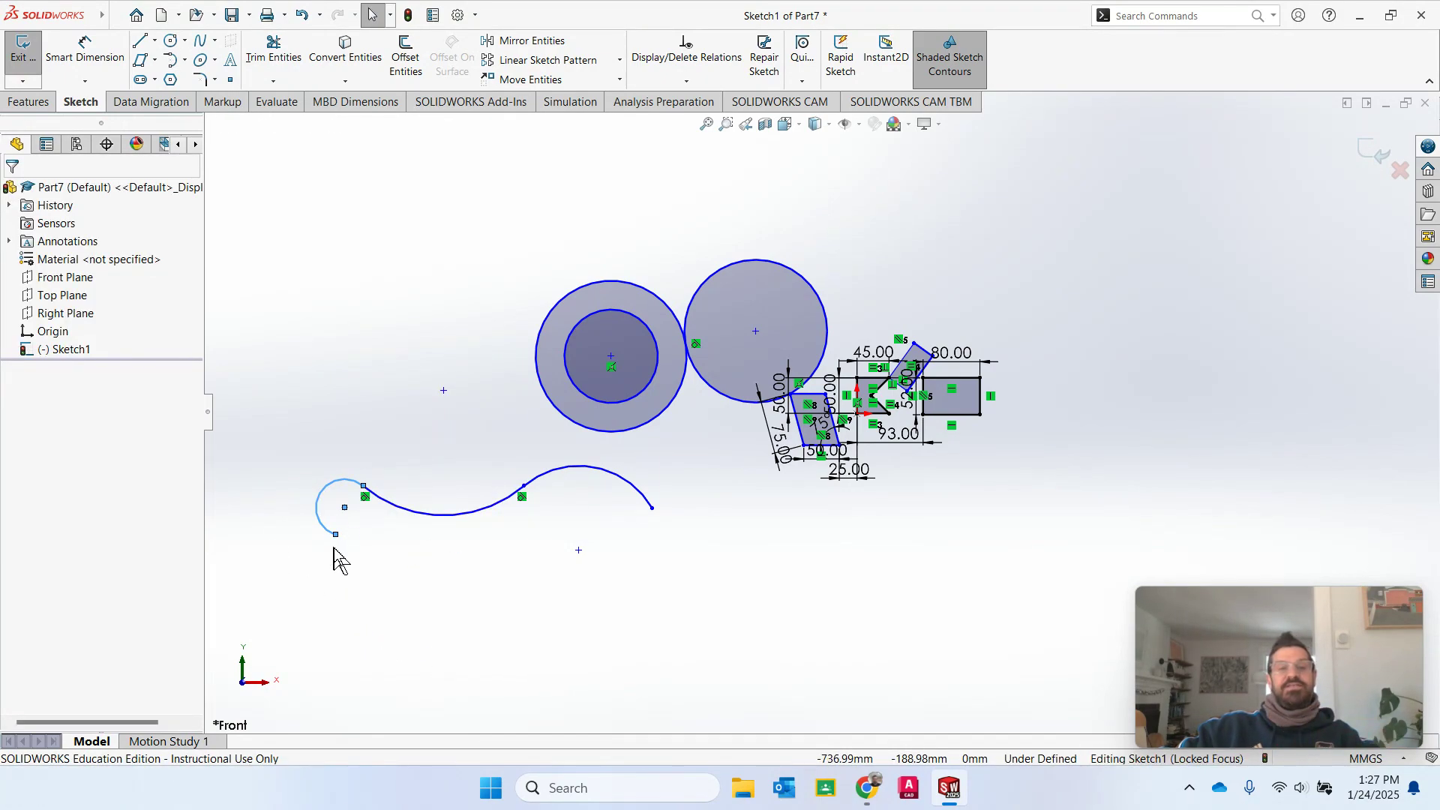
{"action": "left_click", "coordinate": [184, 62]}
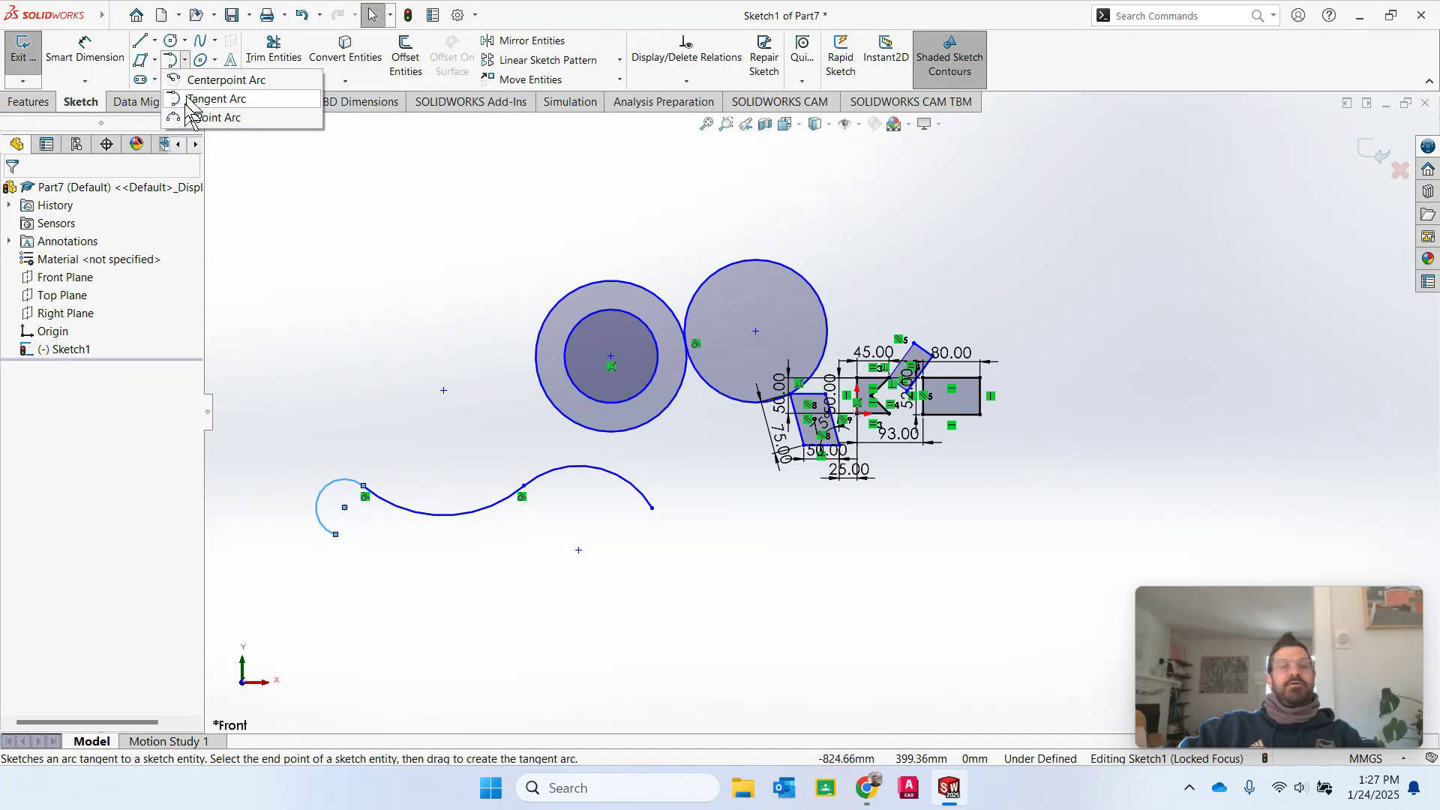
{"action": "left_click", "coordinate": [263, 225]}
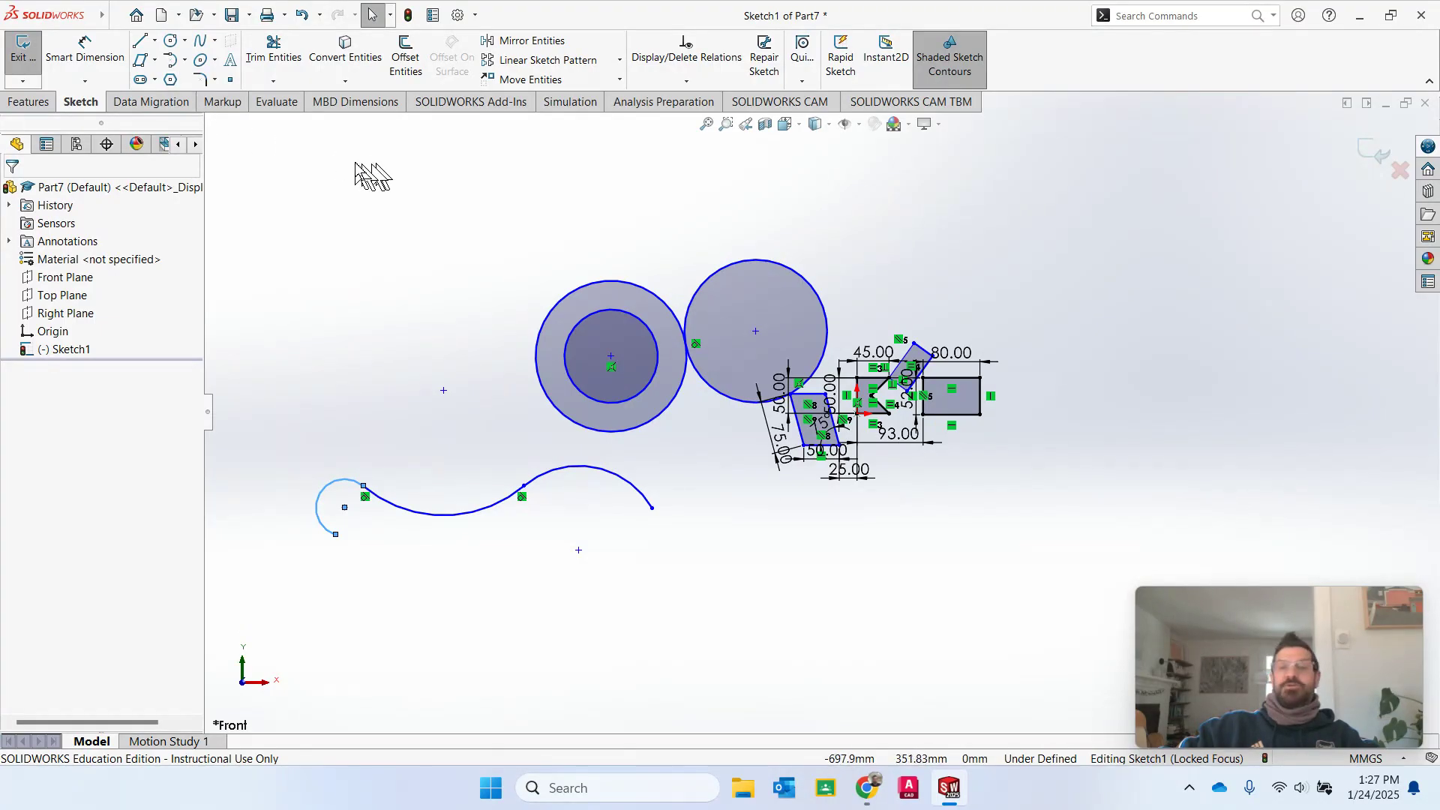
Step: Sketch a six-sided polygon with an inscribed circle about 377 mm in diameter, centred at about X -131, Y -362 mm, below the other shapes
{"action": "left_click", "coordinate": [171, 79]}
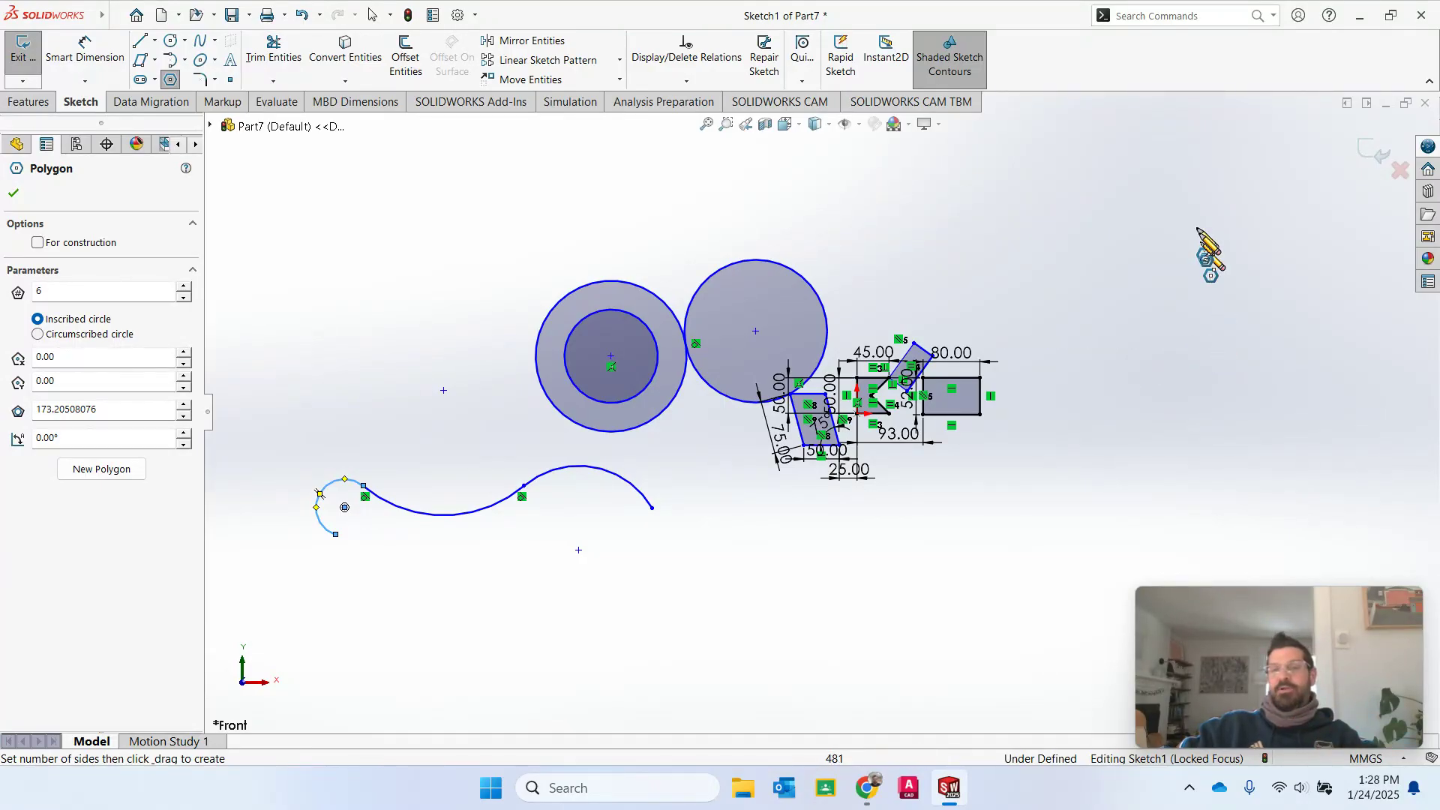
{"action": "scroll", "coordinate": [850, 604], "scroll_direction": "up", "scroll_amount": 4}
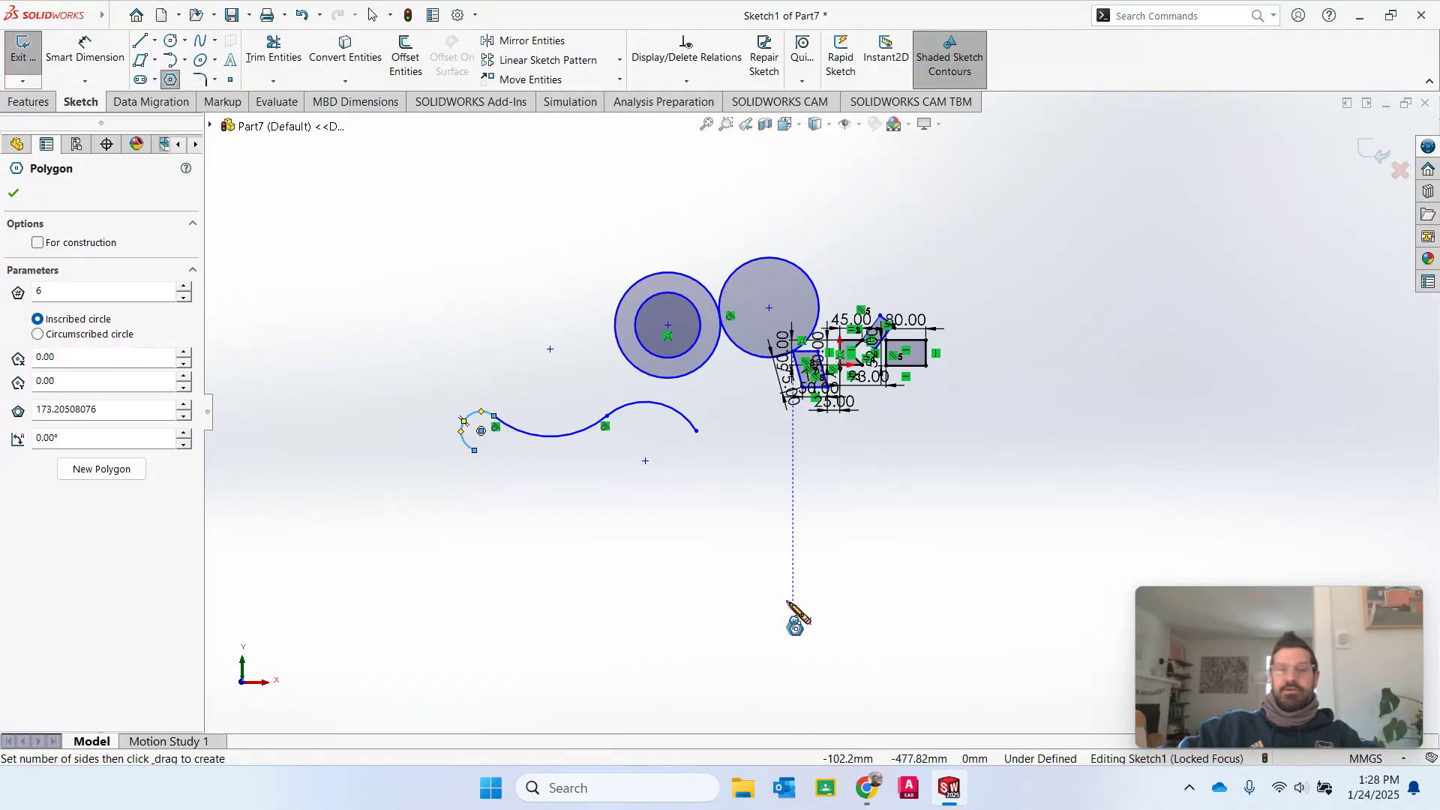
{"action": "left_click", "coordinate": [775, 547]}
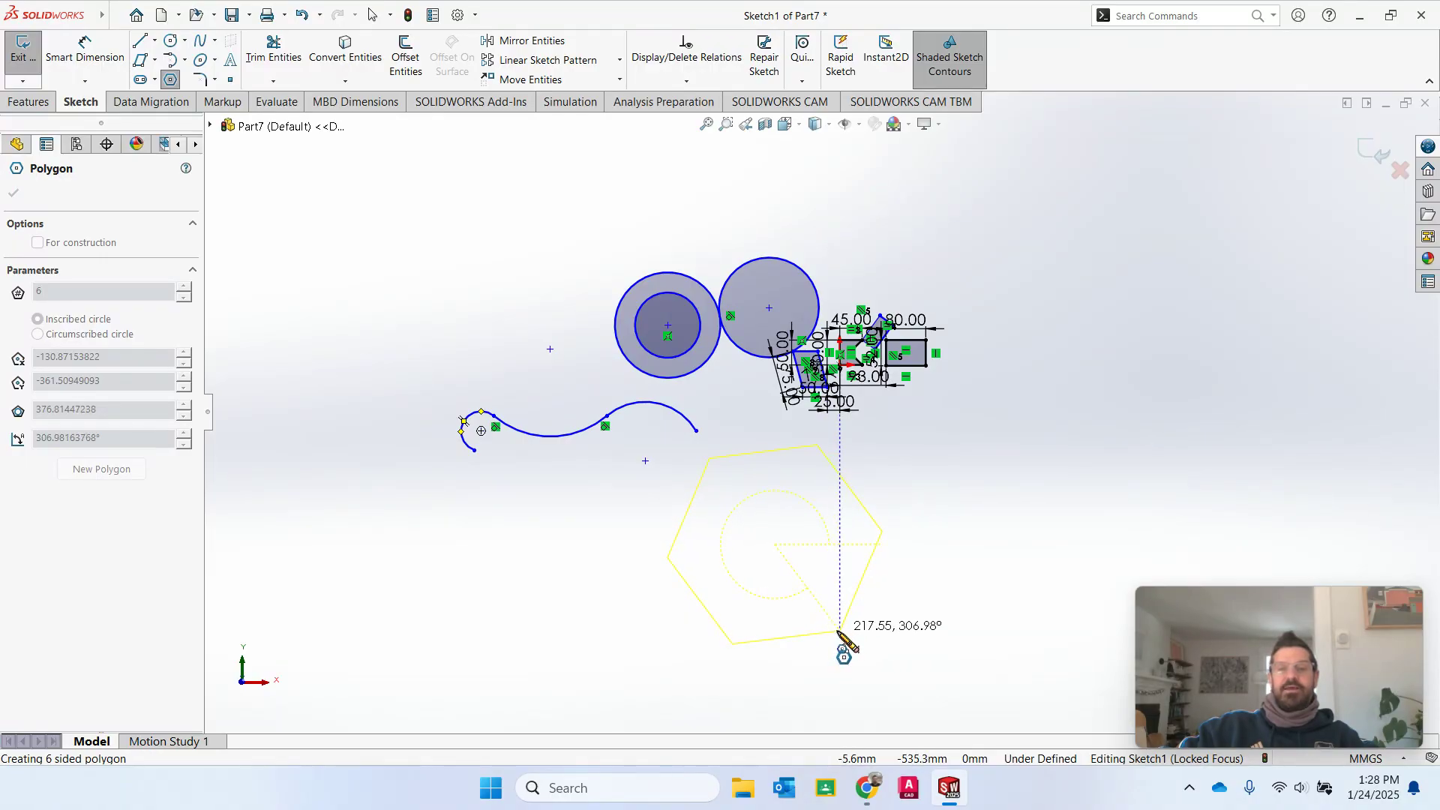
{"action": "left_click", "coordinate": [839, 632]}
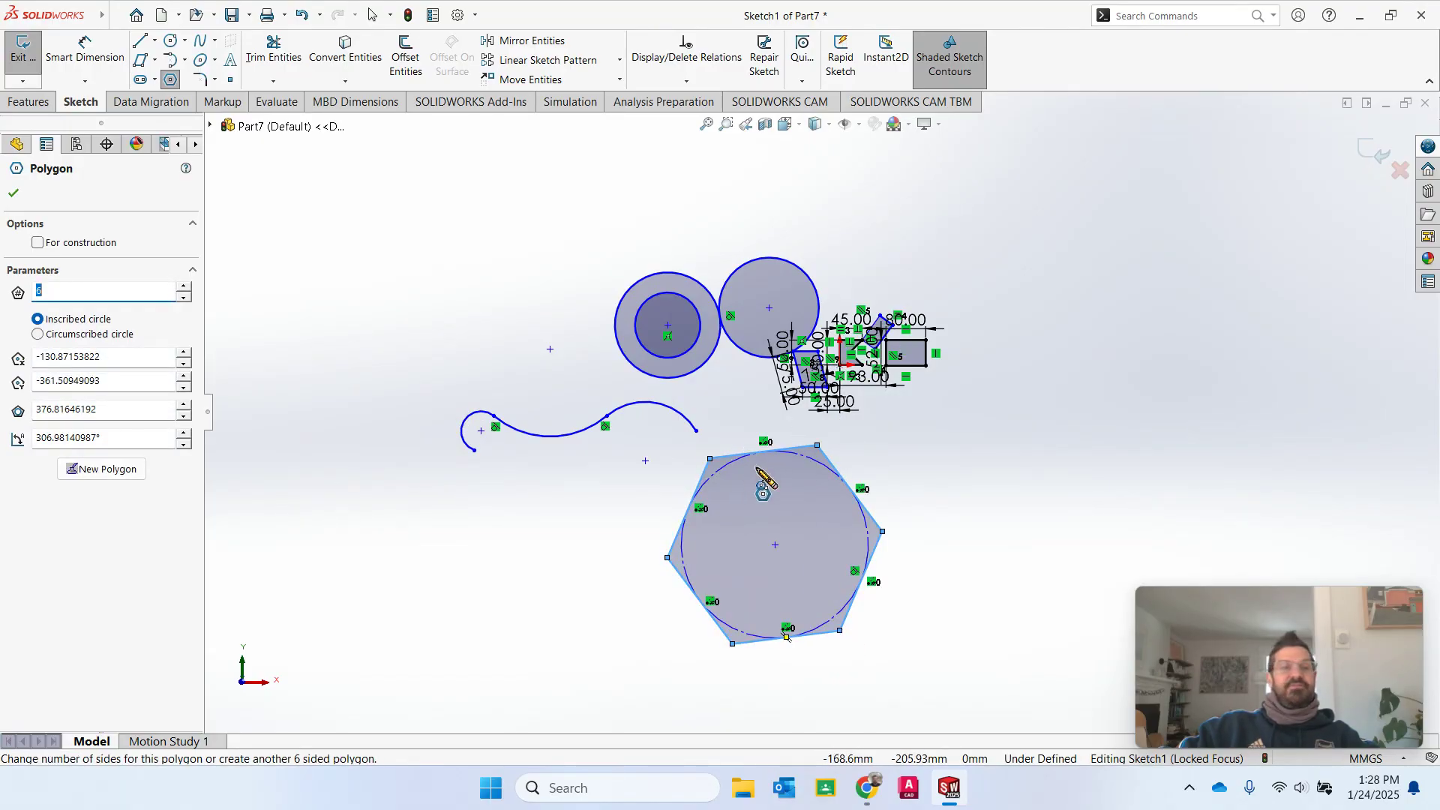
Step: Switch the six-sided polygon between inscribed and circumscribed, settle on a circumscribed circle, and finish the polygon
{"action": "left_click", "coordinate": [38, 335]}
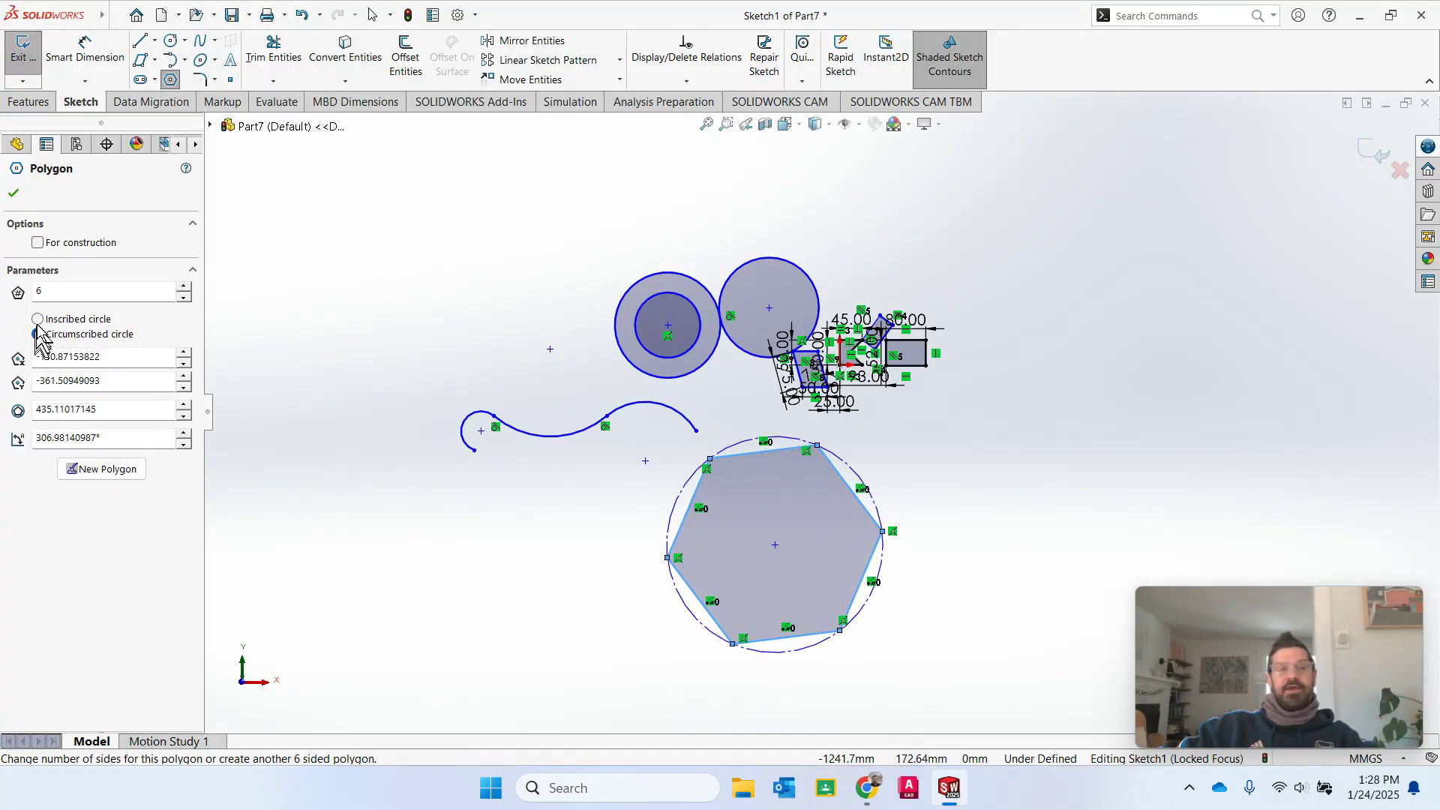
{"action": "left_click", "coordinate": [38, 320]}
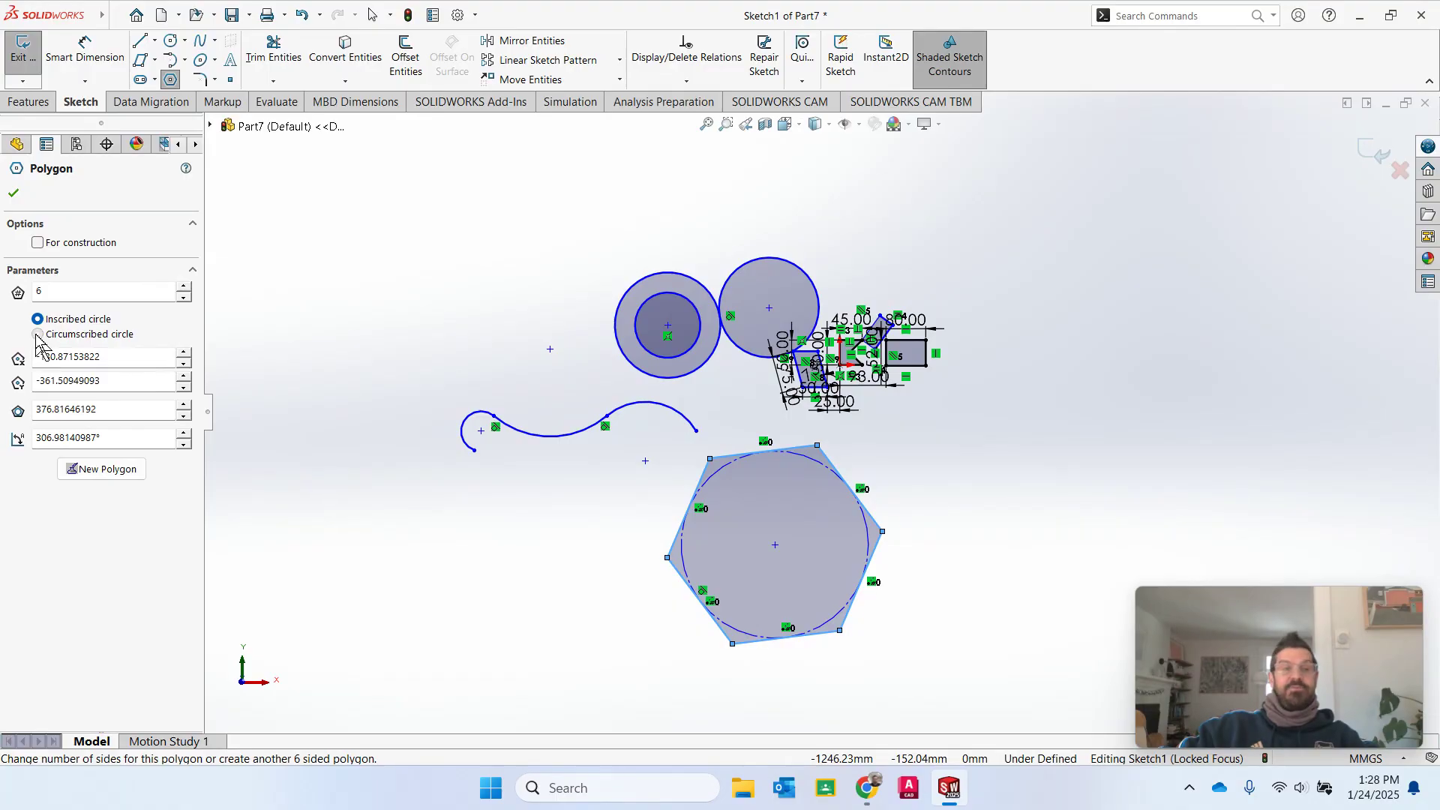
{"action": "left_click", "coordinate": [37, 334]}
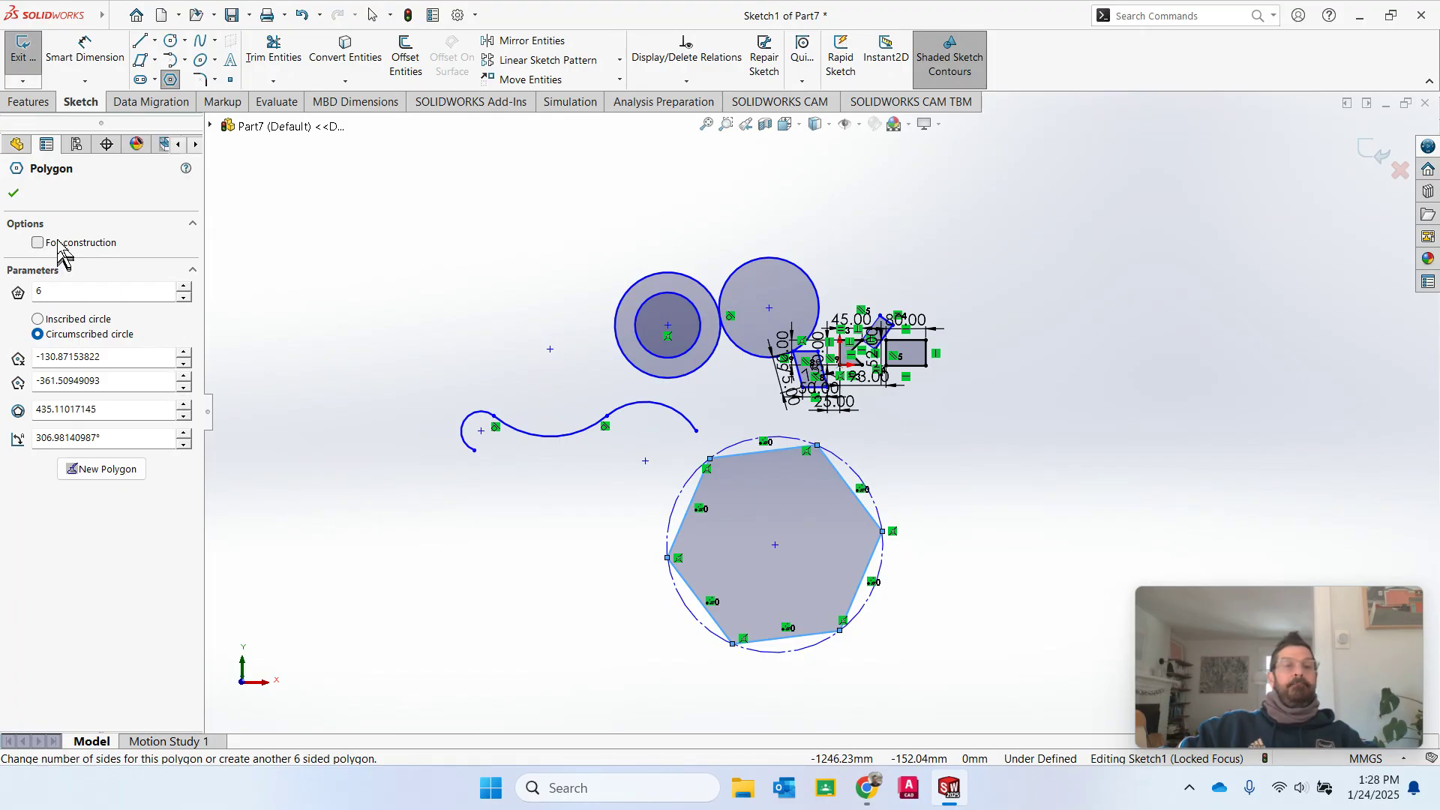
{"action": "left_click", "coordinate": [13, 194]}
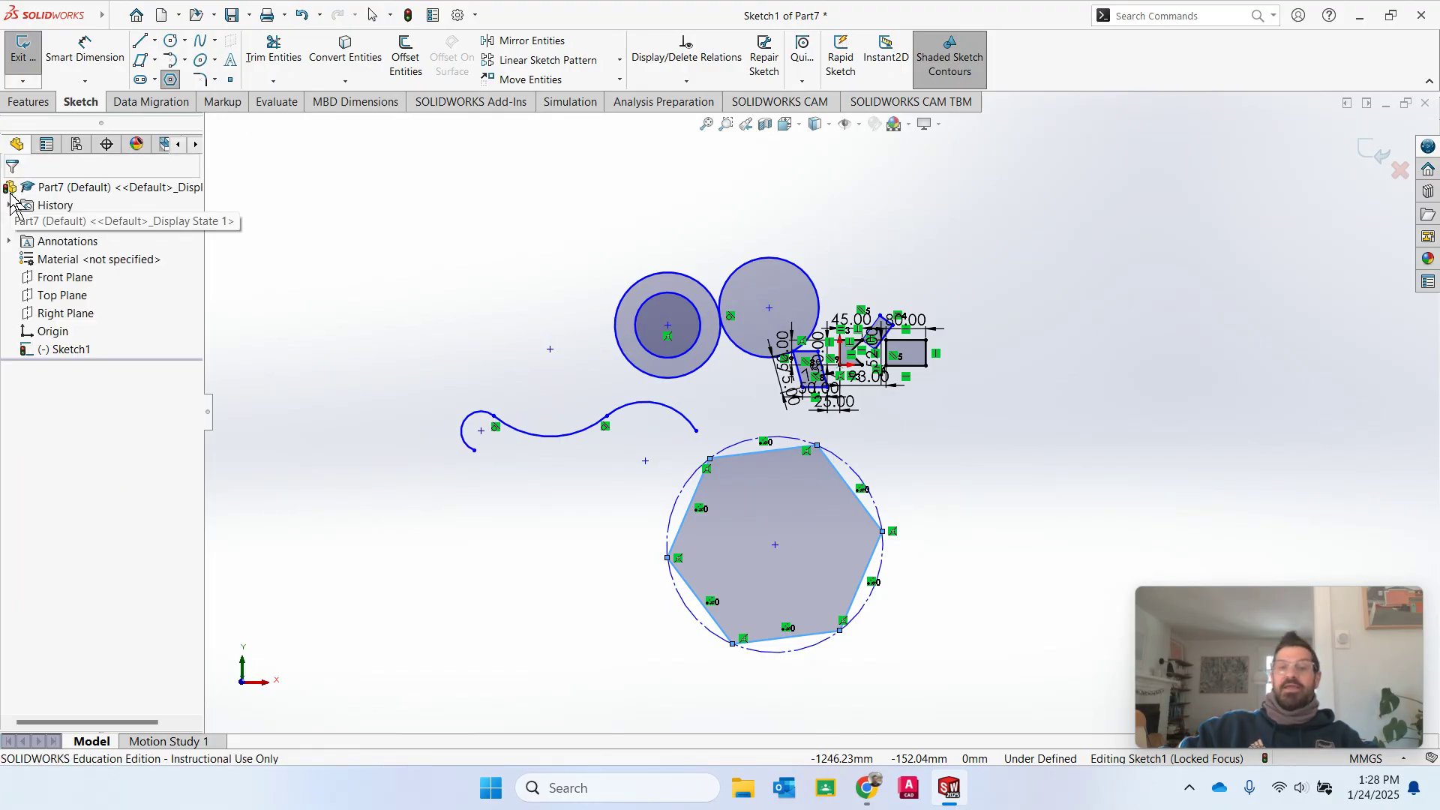
{"action": "key", "text": "Escape"}
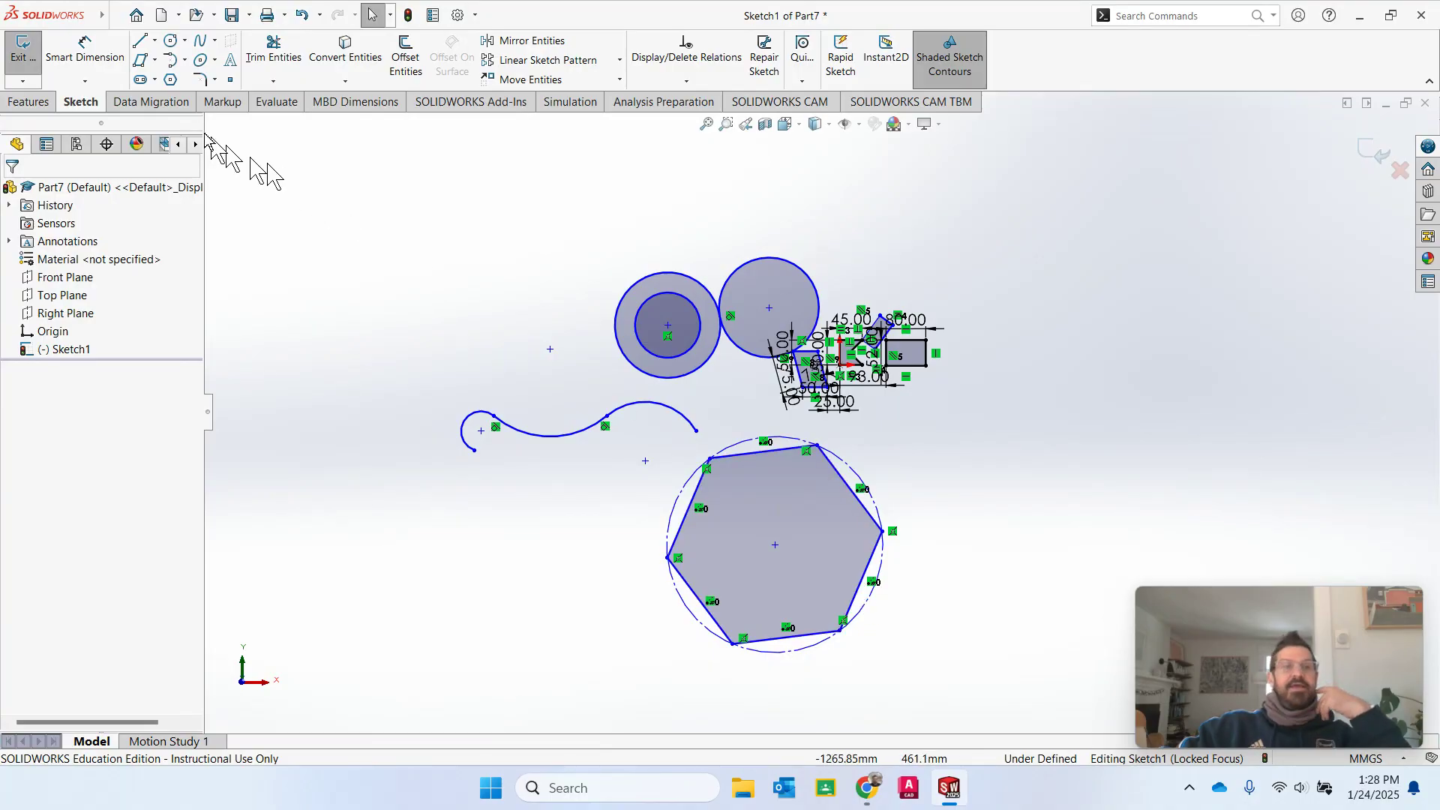
Step: Delete all the shapes and dimensions in the sketch at once
{"action": "left_click", "coordinate": [103, 60]}
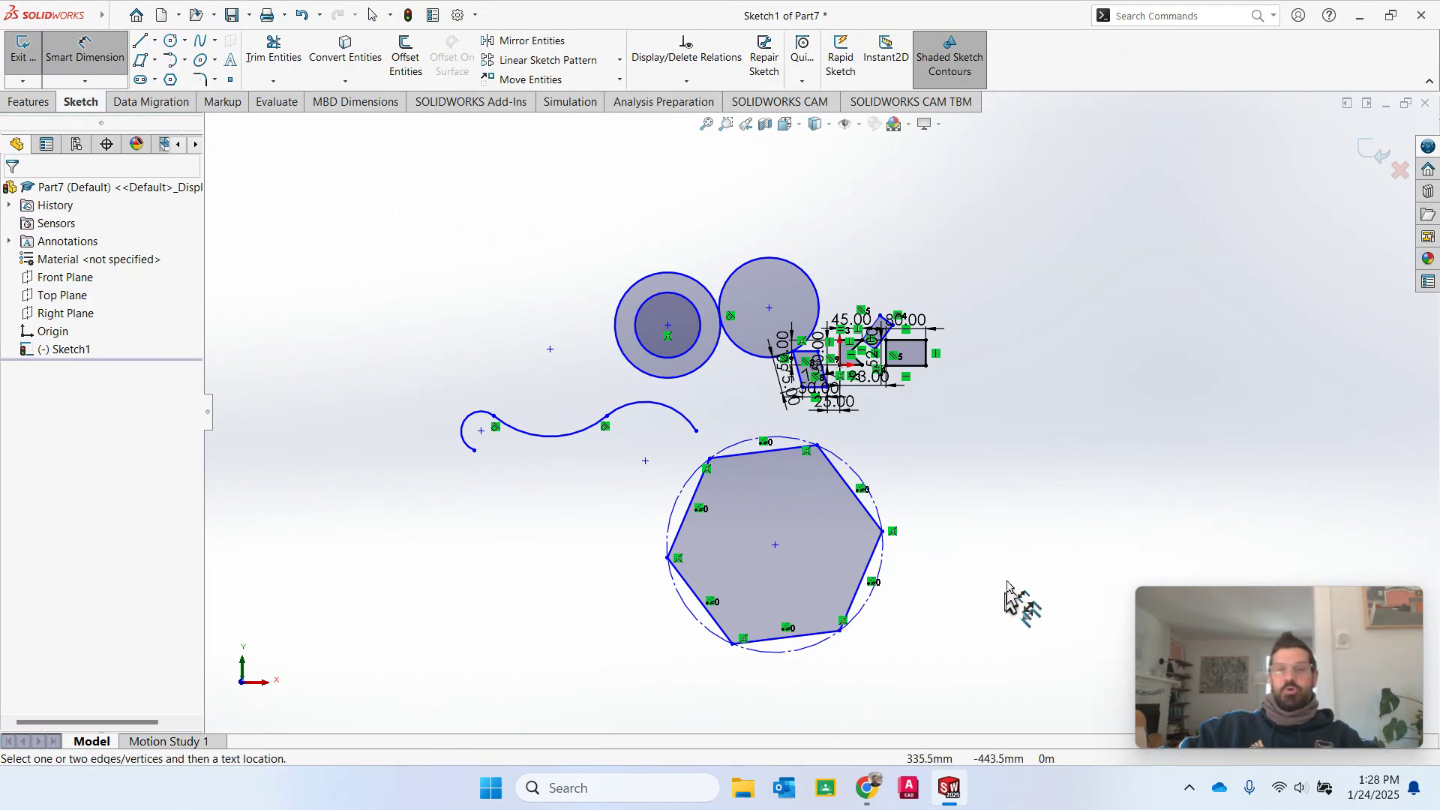
{"action": "key", "text": "Escape"}
{"action": "mouse_move", "coordinate": [1035, 195]}
{"action": "left_mouse_down"}
{"action": "mouse_move", "coordinate": [787, 495]}
{"action": "mouse_move", "coordinate": [360, 691]}
{"action": "mouse_move", "coordinate": [353, 721]}
{"action": "left_mouse_up"}
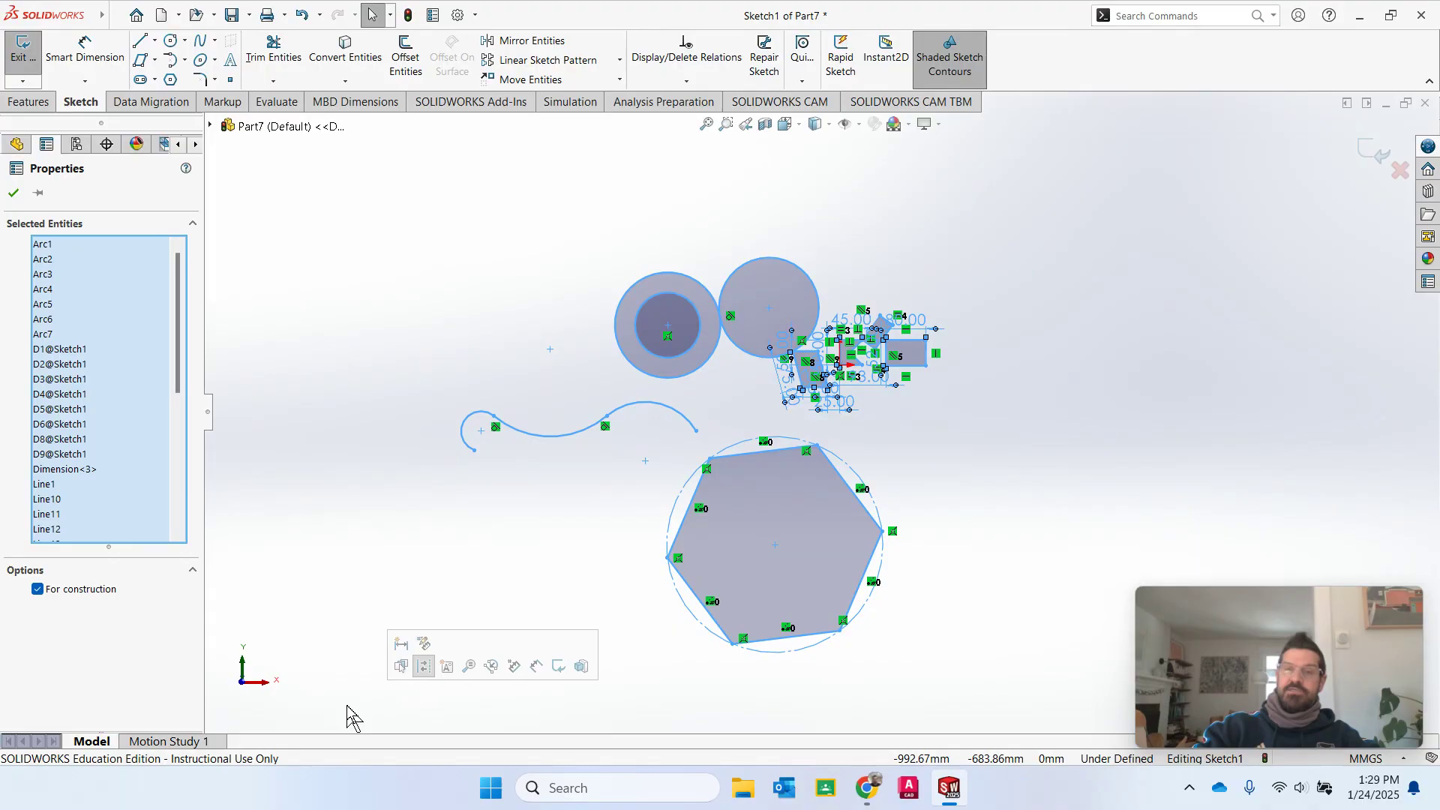
{"action": "key", "text": "Delete"}
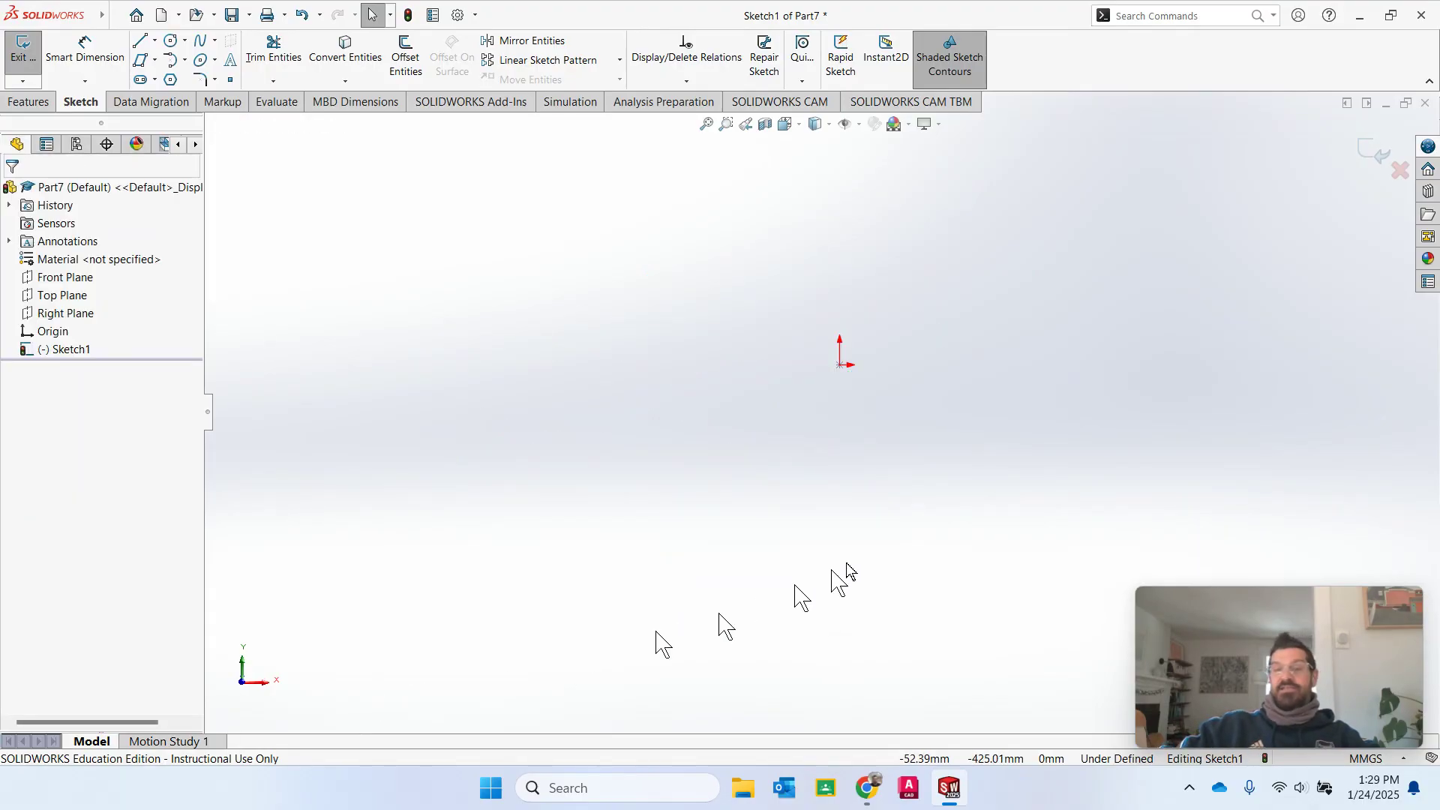
Step: Sketch a six-sided polygon centred on the origin, with an inscribed circle about 1454 mm in diameter
{"action": "left_click", "coordinate": [170, 79]}
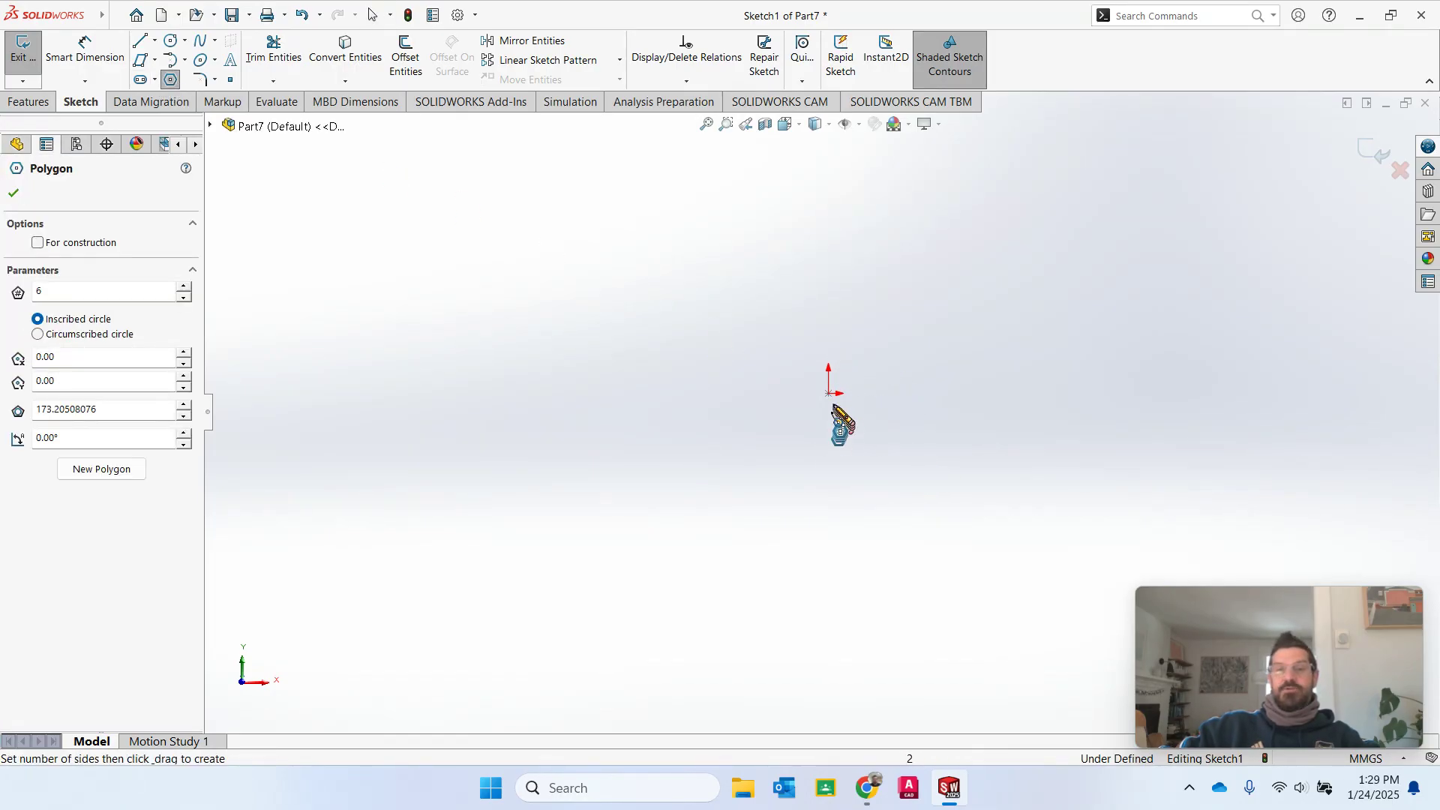
{"action": "left_click", "coordinate": [828, 393]}
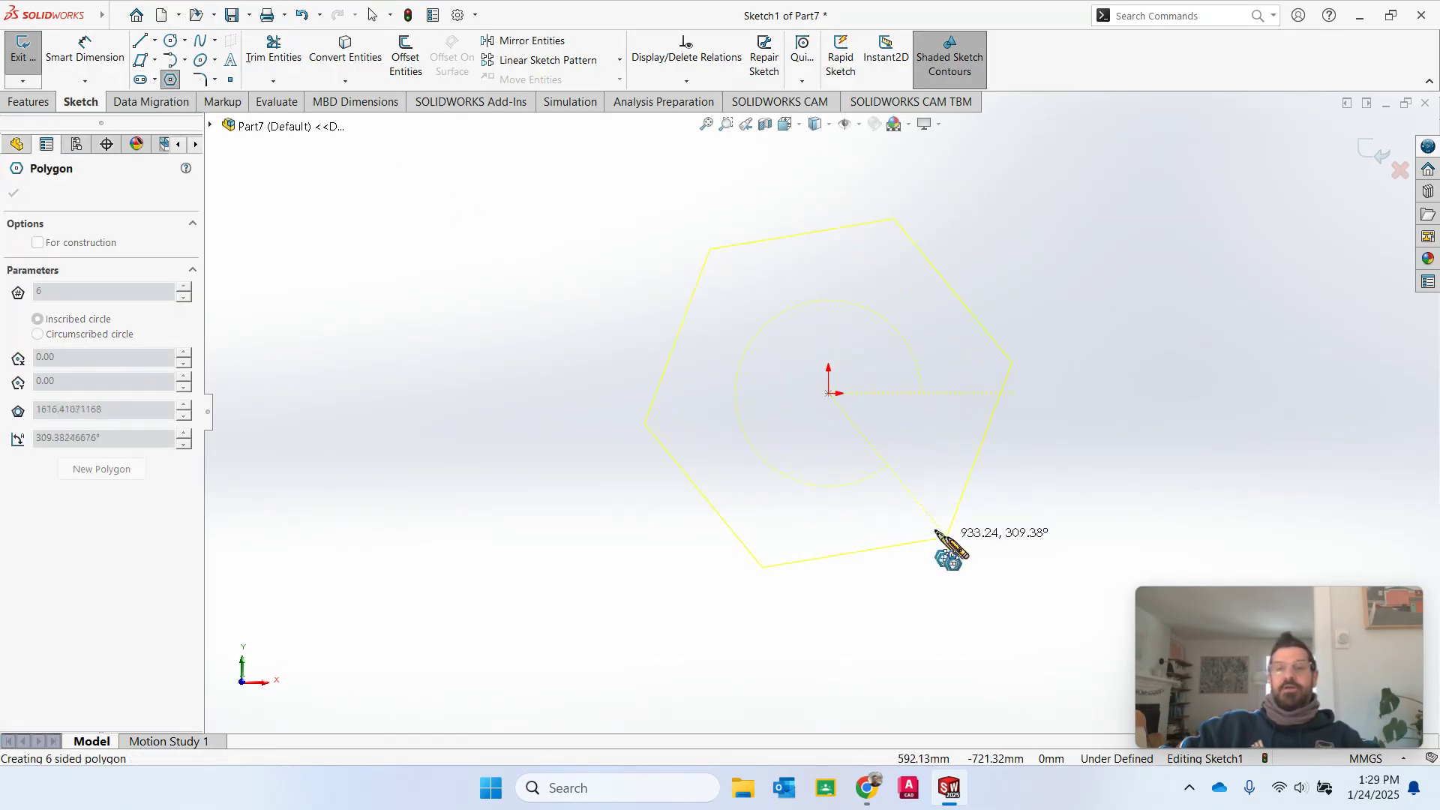
{"action": "left_click", "coordinate": [931, 526]}
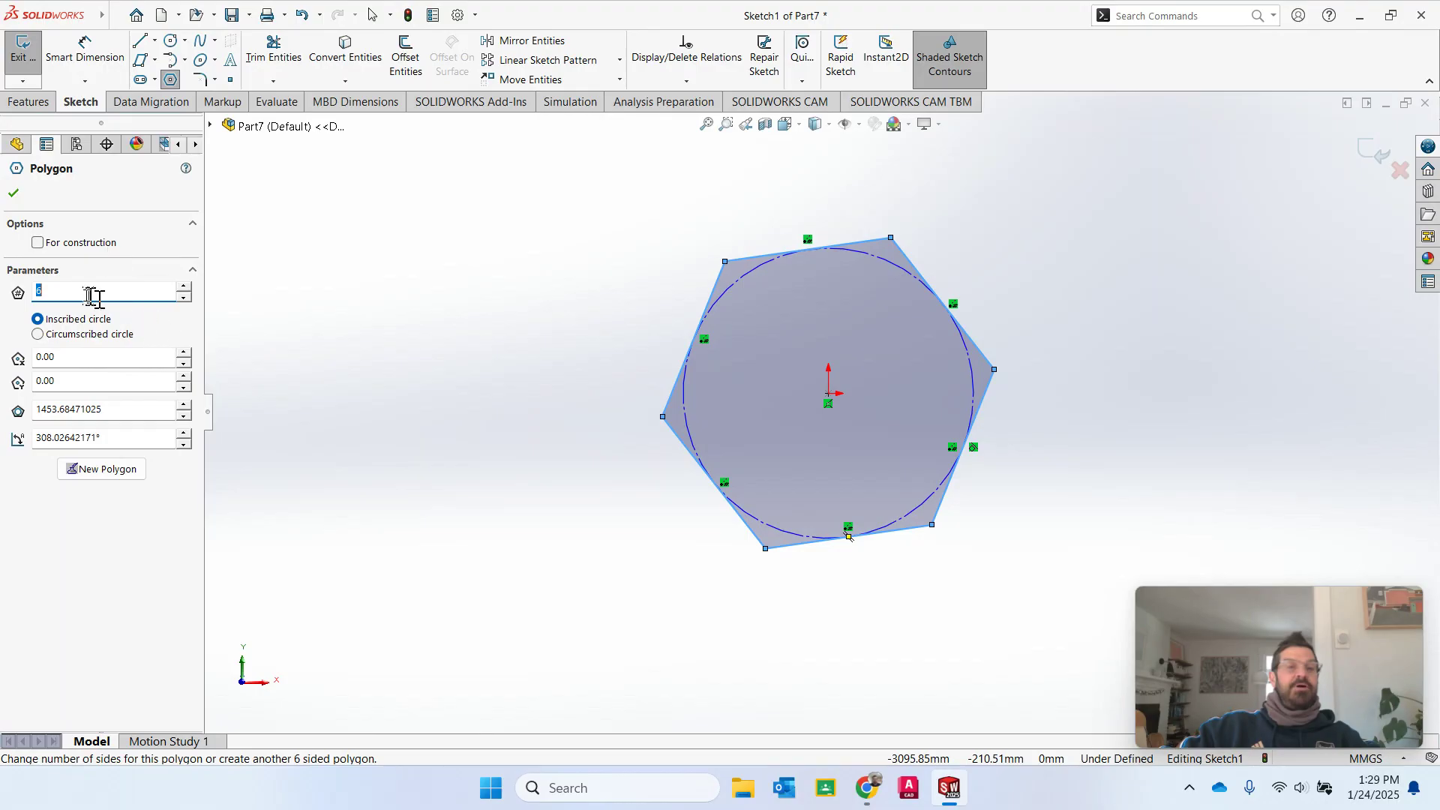
Step: Reduce the origin-centred polygon to three sides
{"action": "left_click", "coordinate": [183, 298]}
{"action": "left_click", "coordinate": [183, 298]}
{"action": "left_click", "coordinate": [183, 298]}
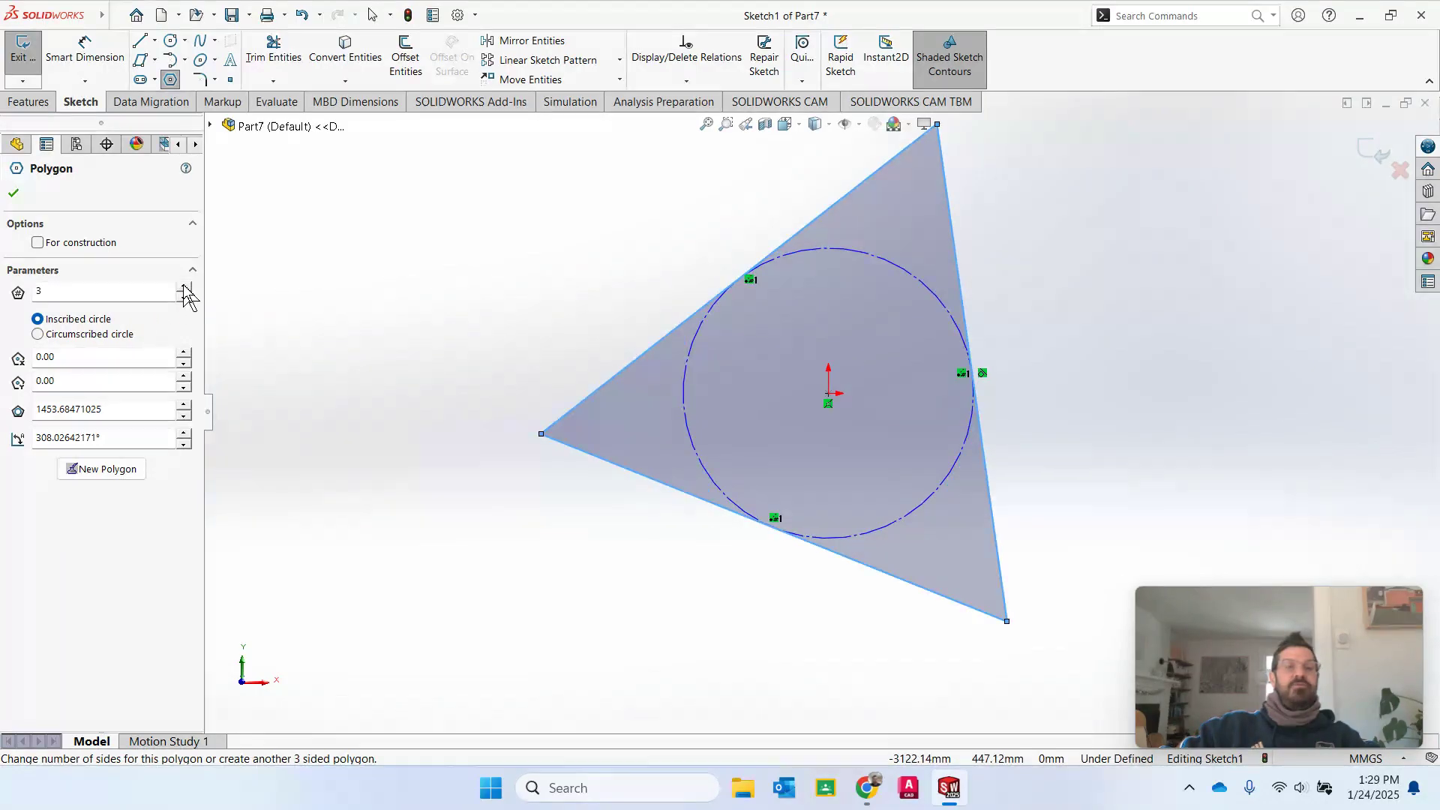
Step: Set the polygon's number of sides to 10 and finish the polygon
{"action": "left_click", "coordinate": [184, 288]}
{"action": "left_click", "coordinate": [183, 288]}
{"action": "left_click", "coordinate": [184, 288]}
{"action": "left_click", "coordinate": [184, 287]}
{"action": "left_click", "coordinate": [184, 288]}
{"action": "left_click", "coordinate": [184, 288]}
{"action": "left_click", "coordinate": [183, 288]}
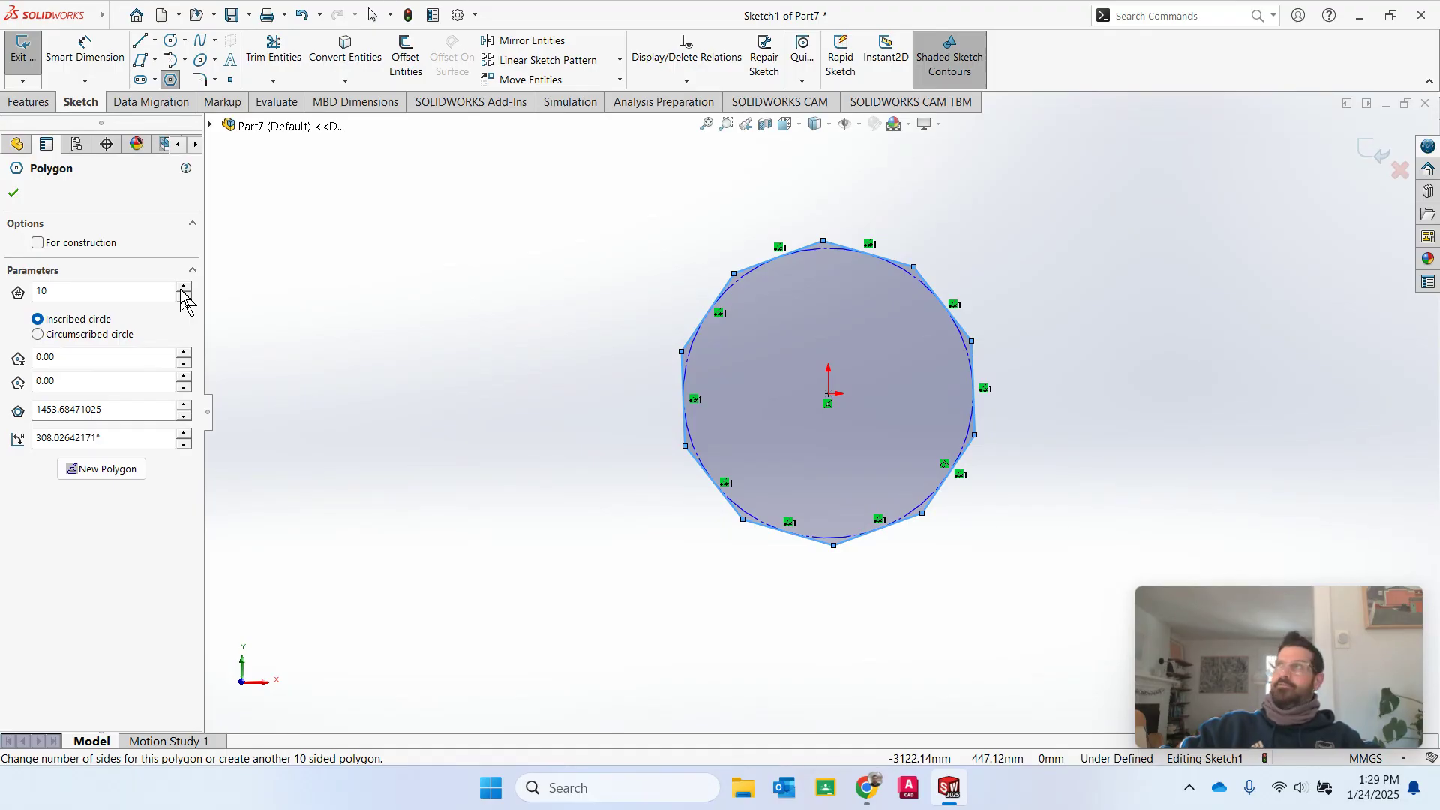
{"action": "left_click", "coordinate": [106, 470]}
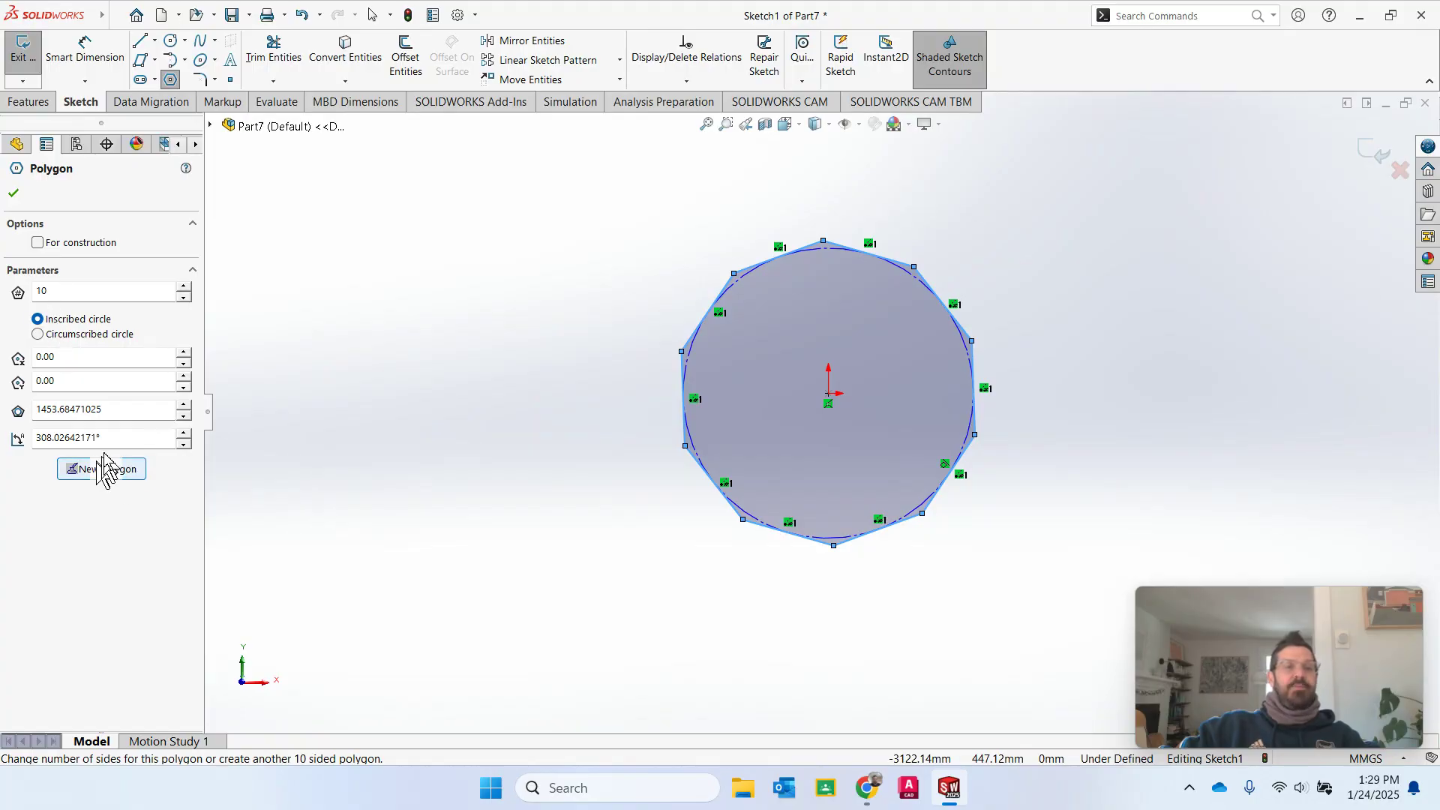
{"action": "left_click", "coordinate": [14, 193]}
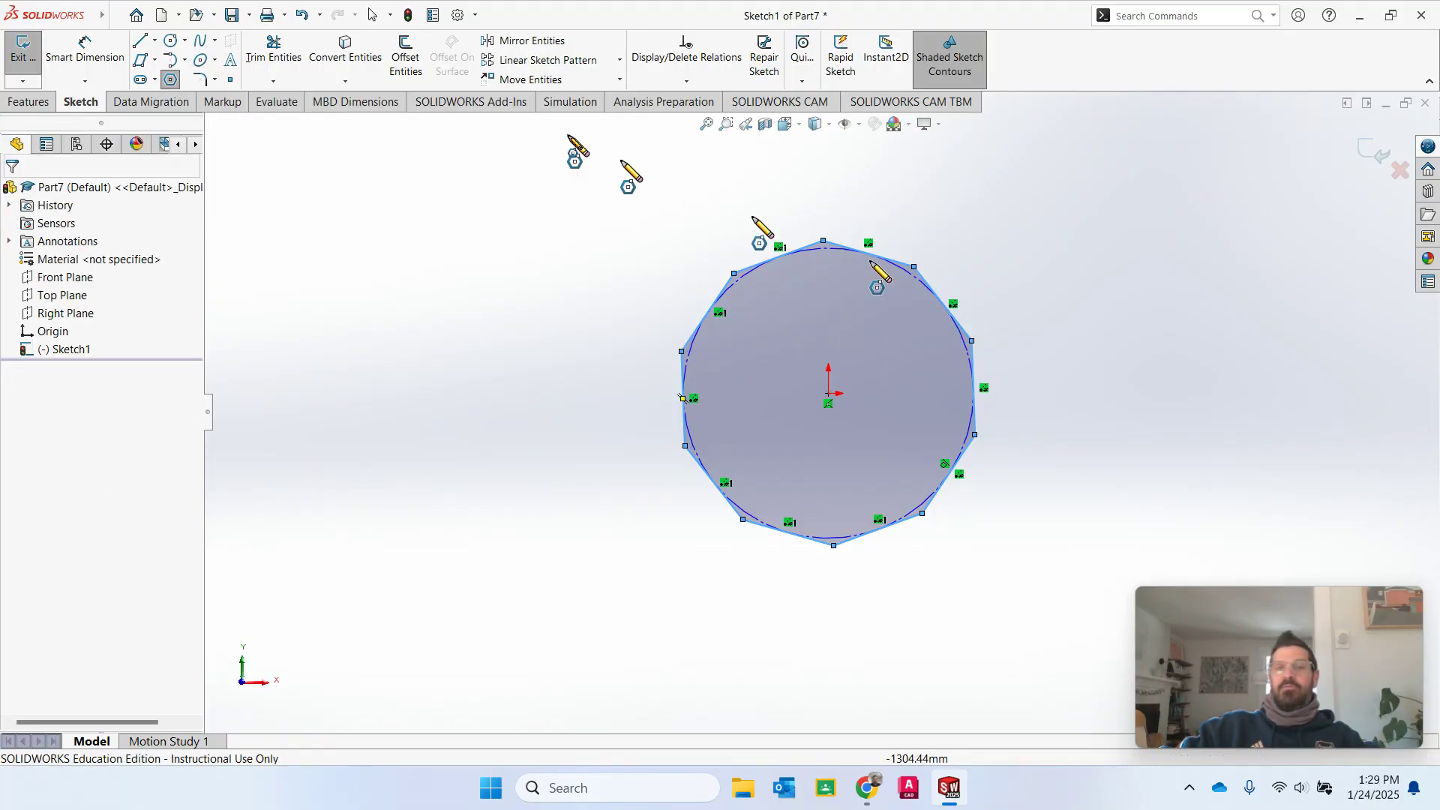
Step: Dimension the ten-sided polygon's upper-right side to a length of 500 mm
{"action": "left_click", "coordinate": [78, 52]}
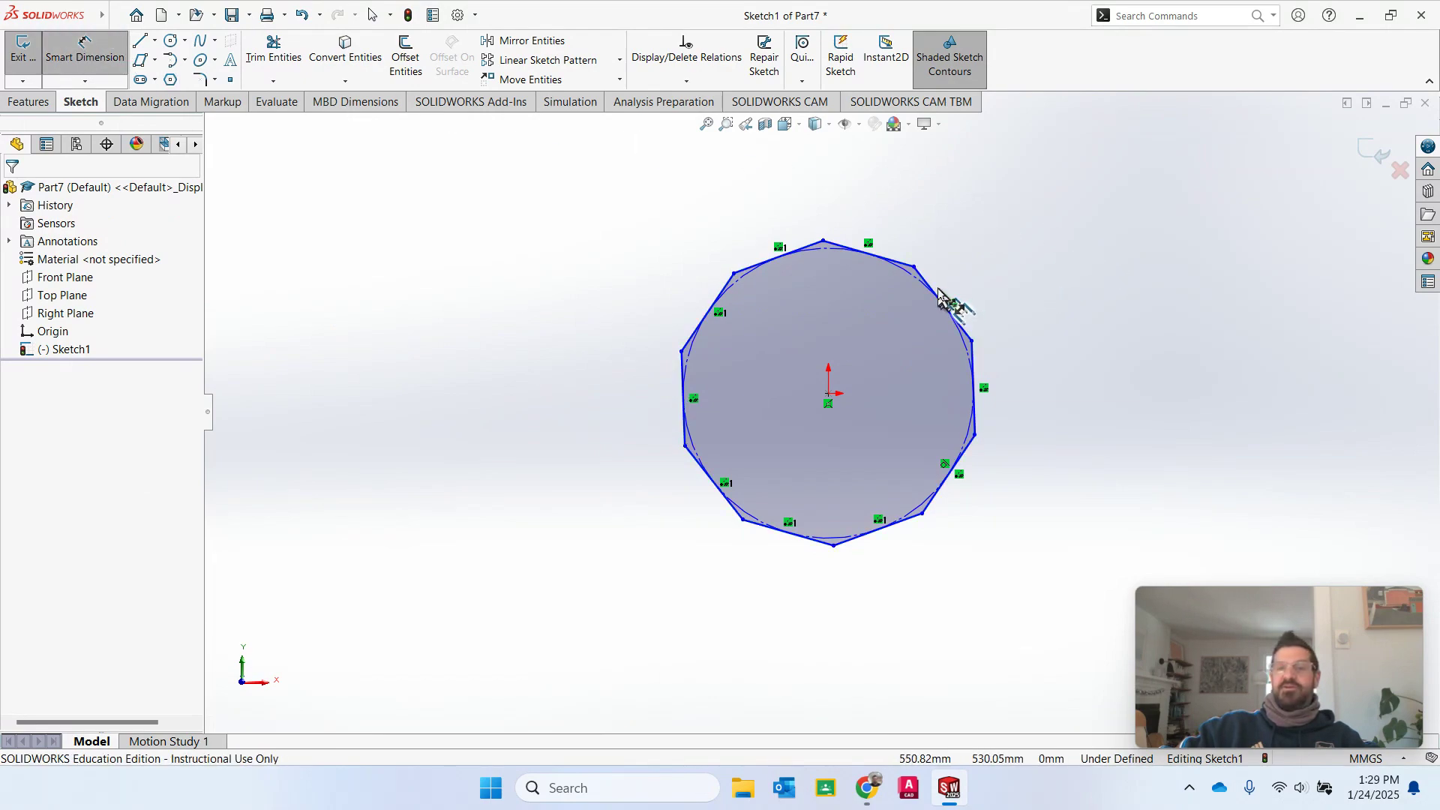
{"action": "left_click", "coordinate": [927, 283]}
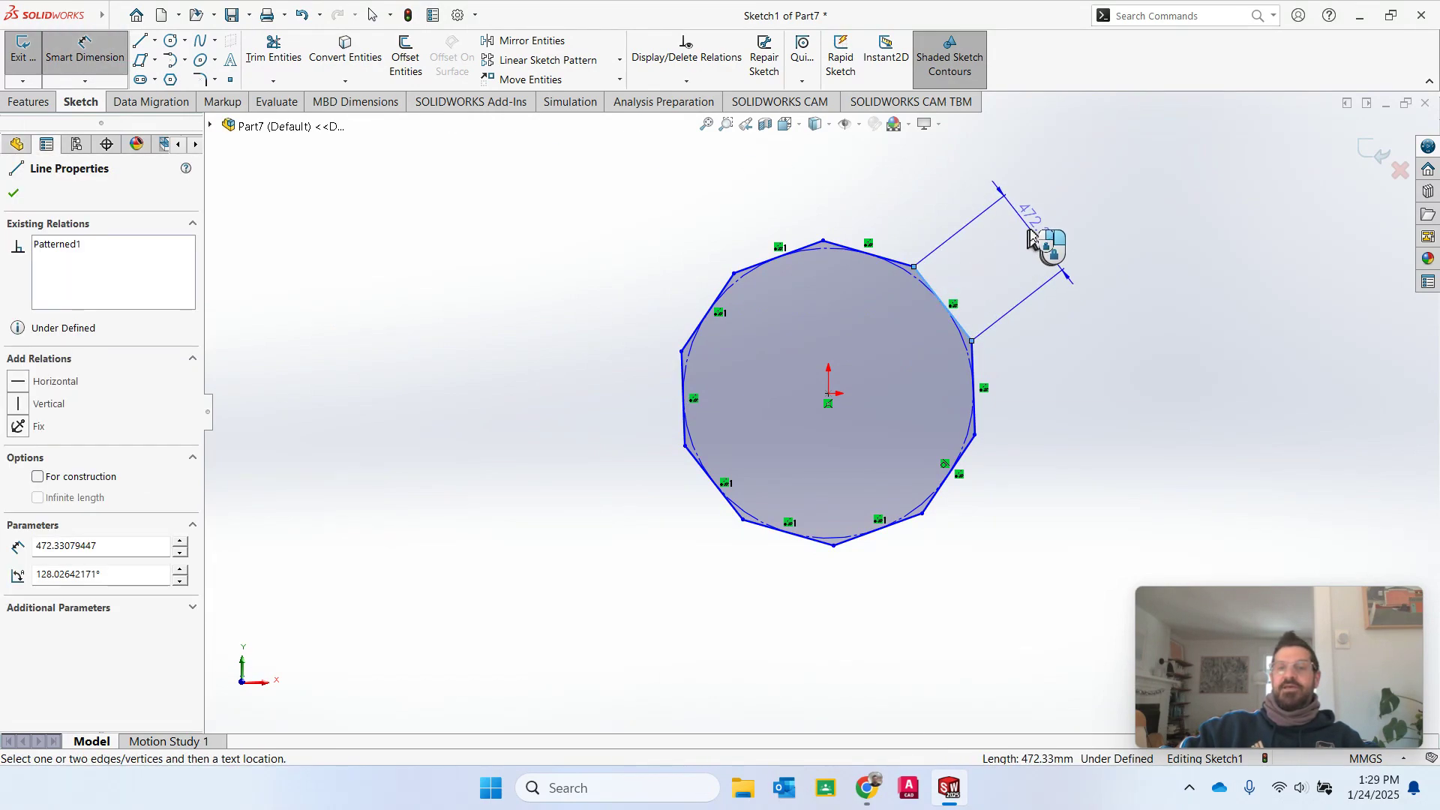
{"action": "left_click", "coordinate": [1042, 236]}
{"action": "type", "text": "500"}
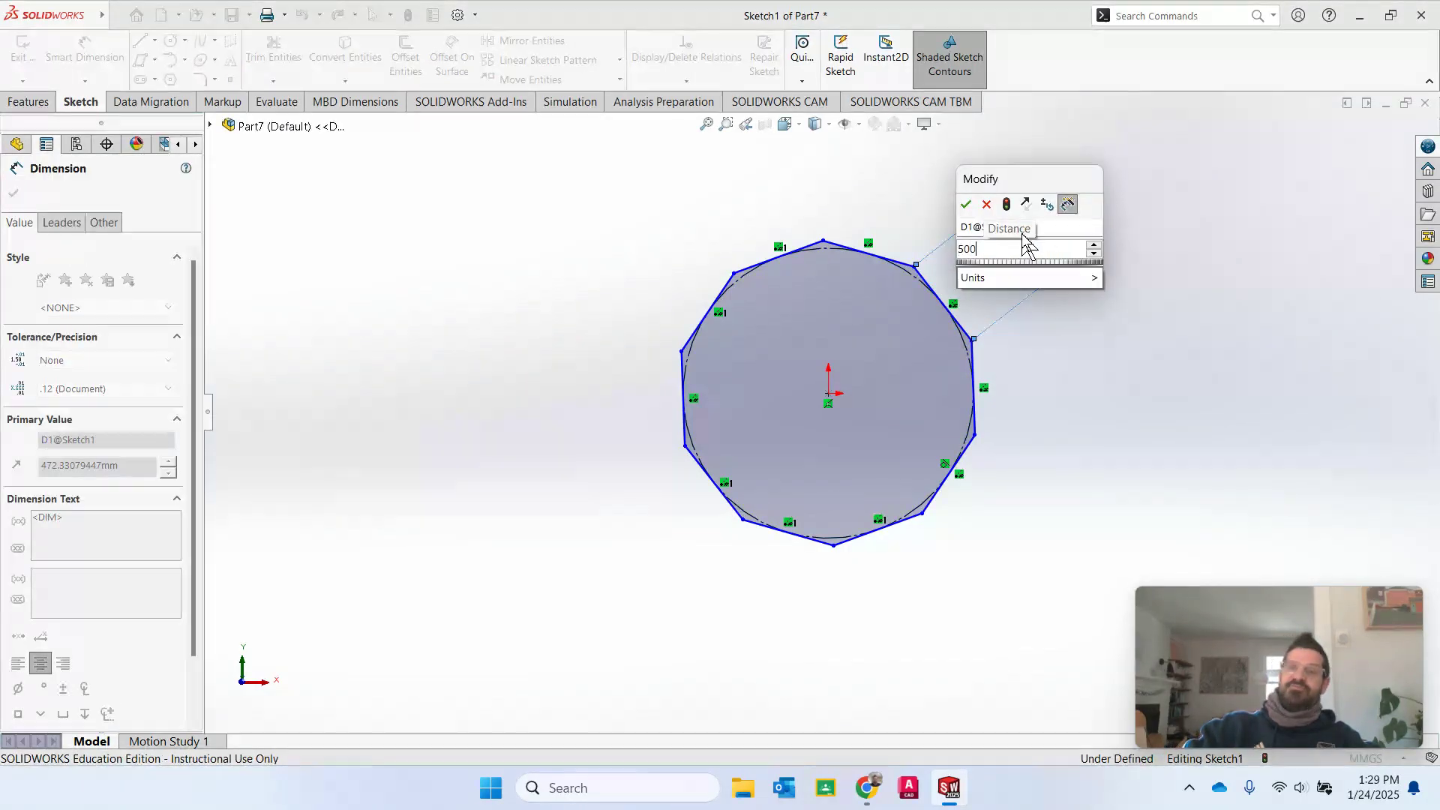
{"action": "key", "text": "Return"}
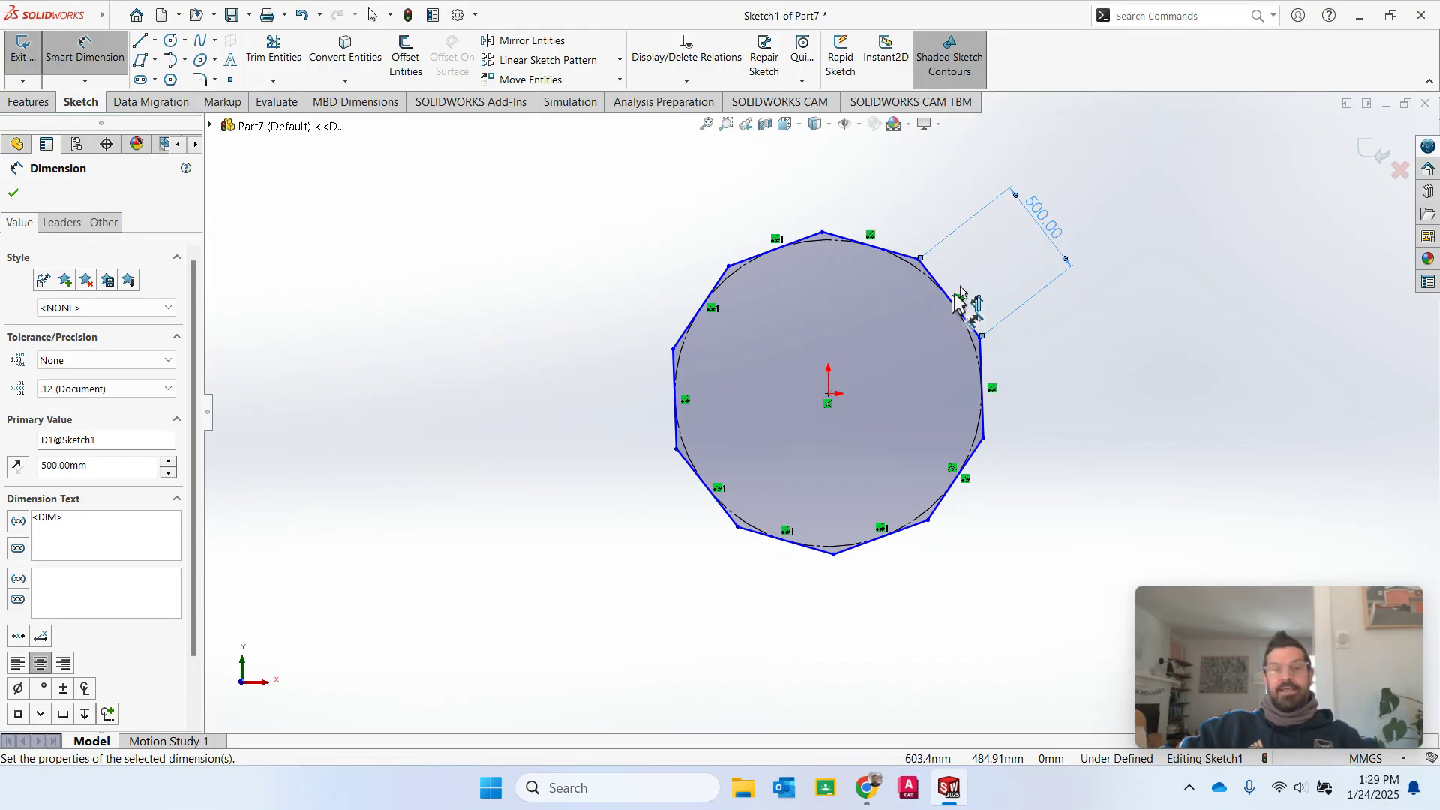
{"action": "key", "text": "Escape"}
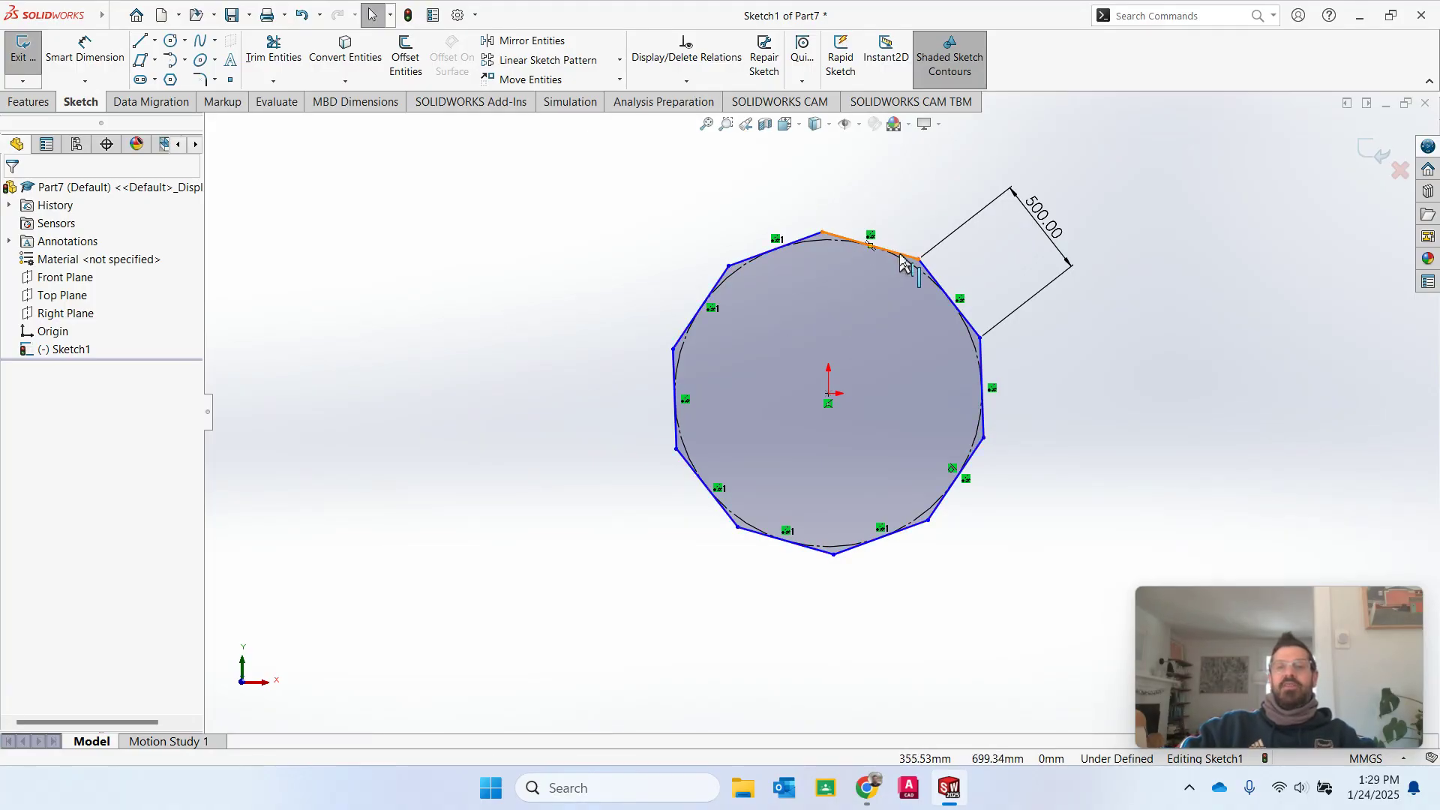
Step: Add a horizontal relation to the polygon side adjoining the upper end of the 500 mm side
{"action": "left_click", "coordinate": [904, 260]}
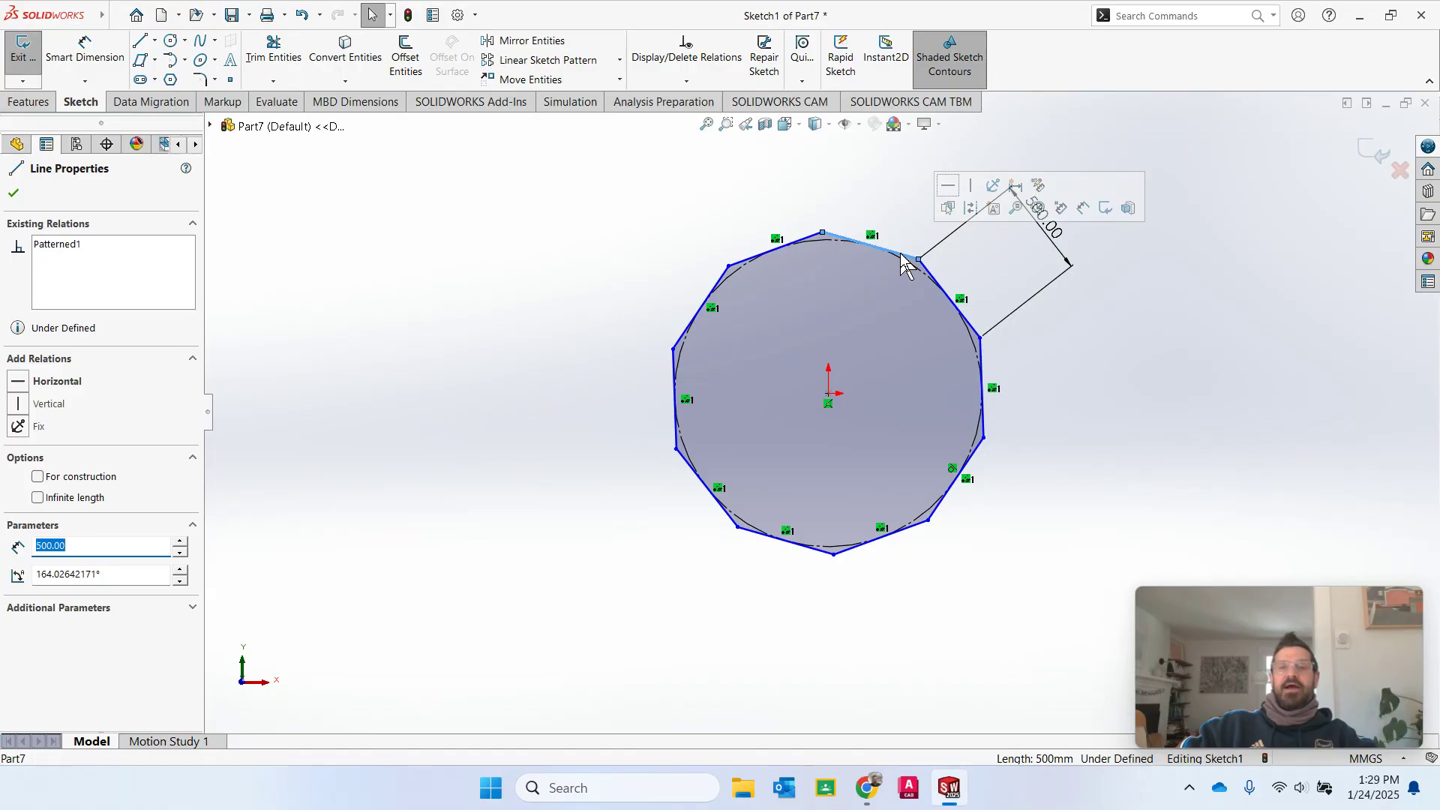
{"action": "left_click", "coordinate": [20, 383]}
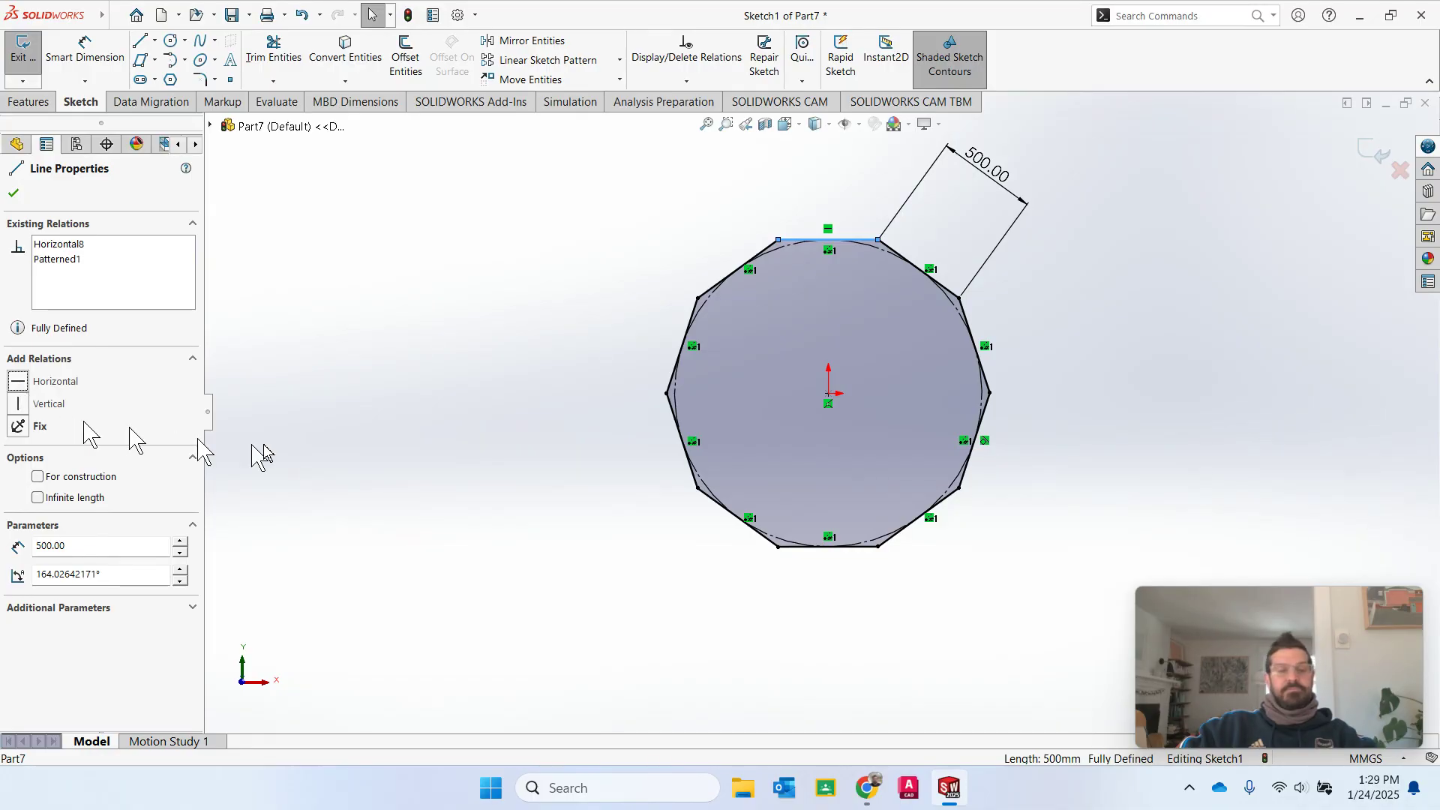
{"action": "left_click", "coordinate": [1247, 414]}
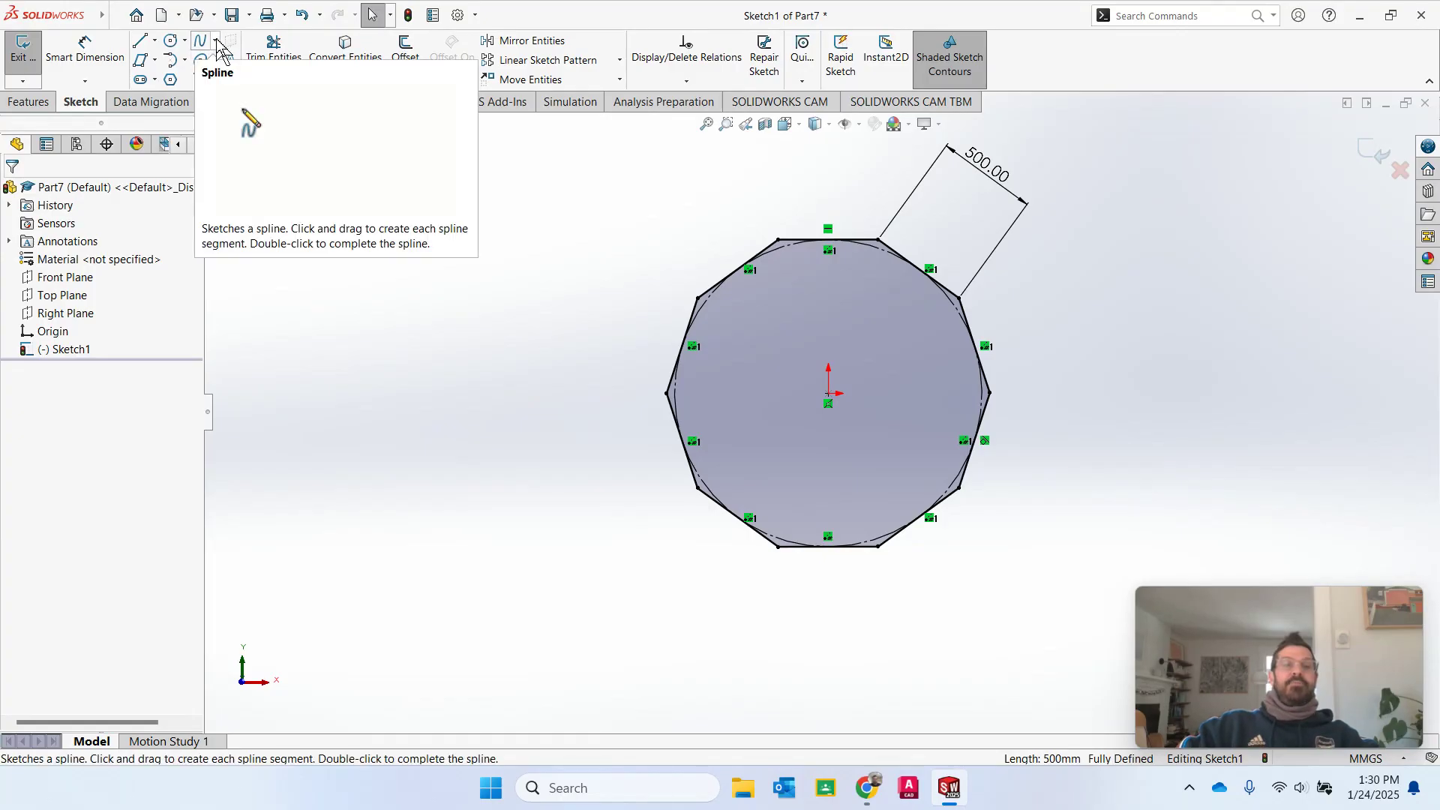
{"action": "left_click", "coordinate": [217, 63]}
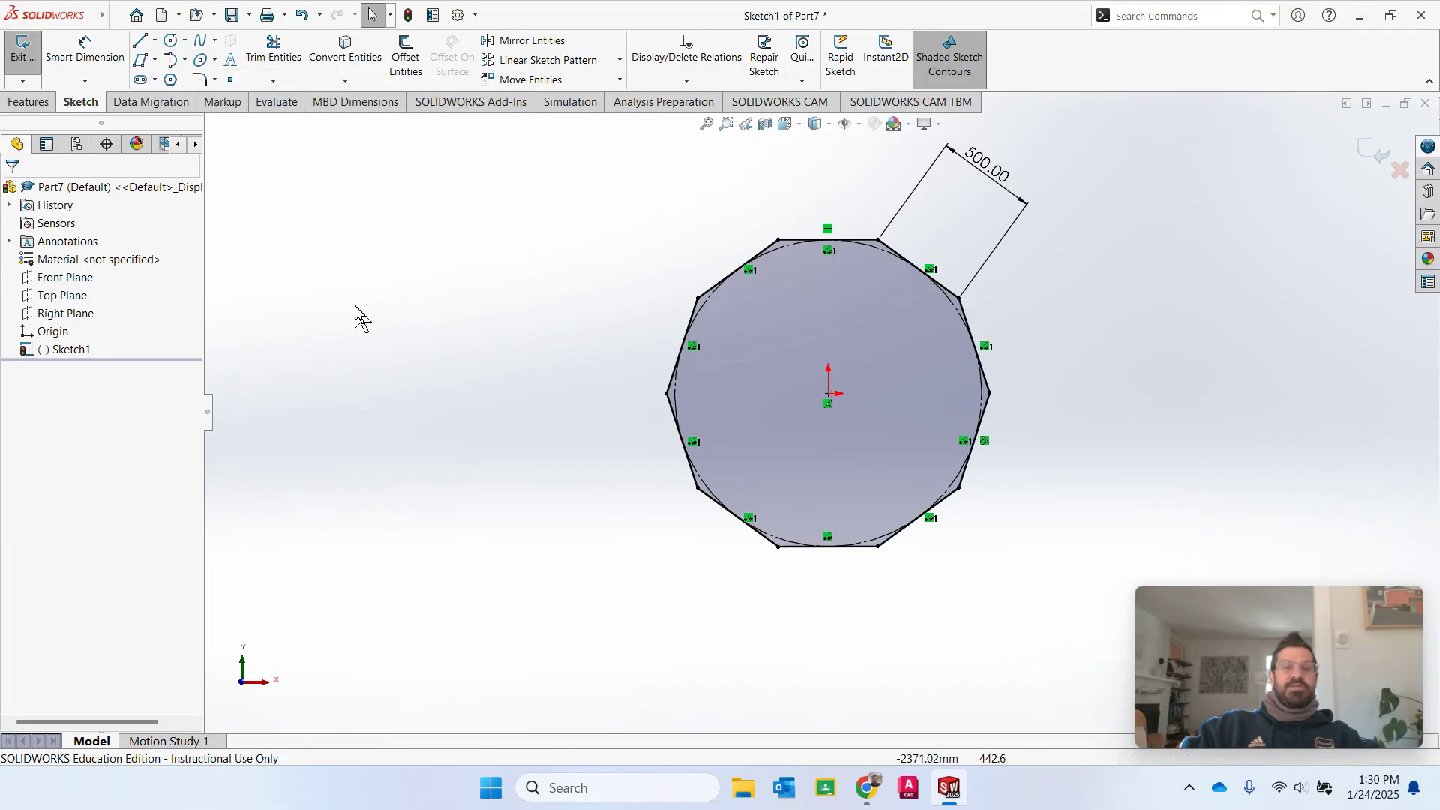
{"action": "left_click", "coordinate": [201, 62]}
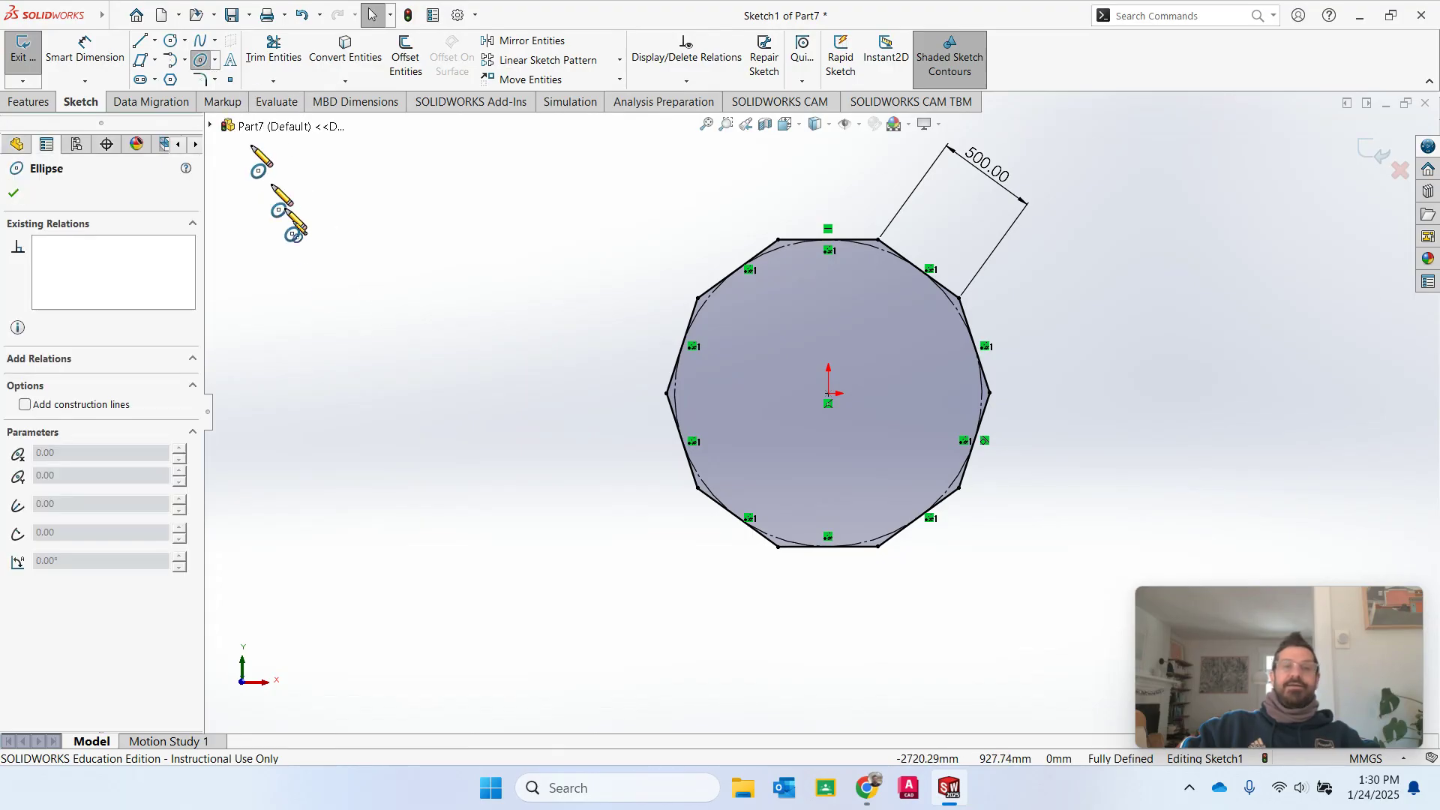
{"action": "left_click", "coordinate": [322, 284]}
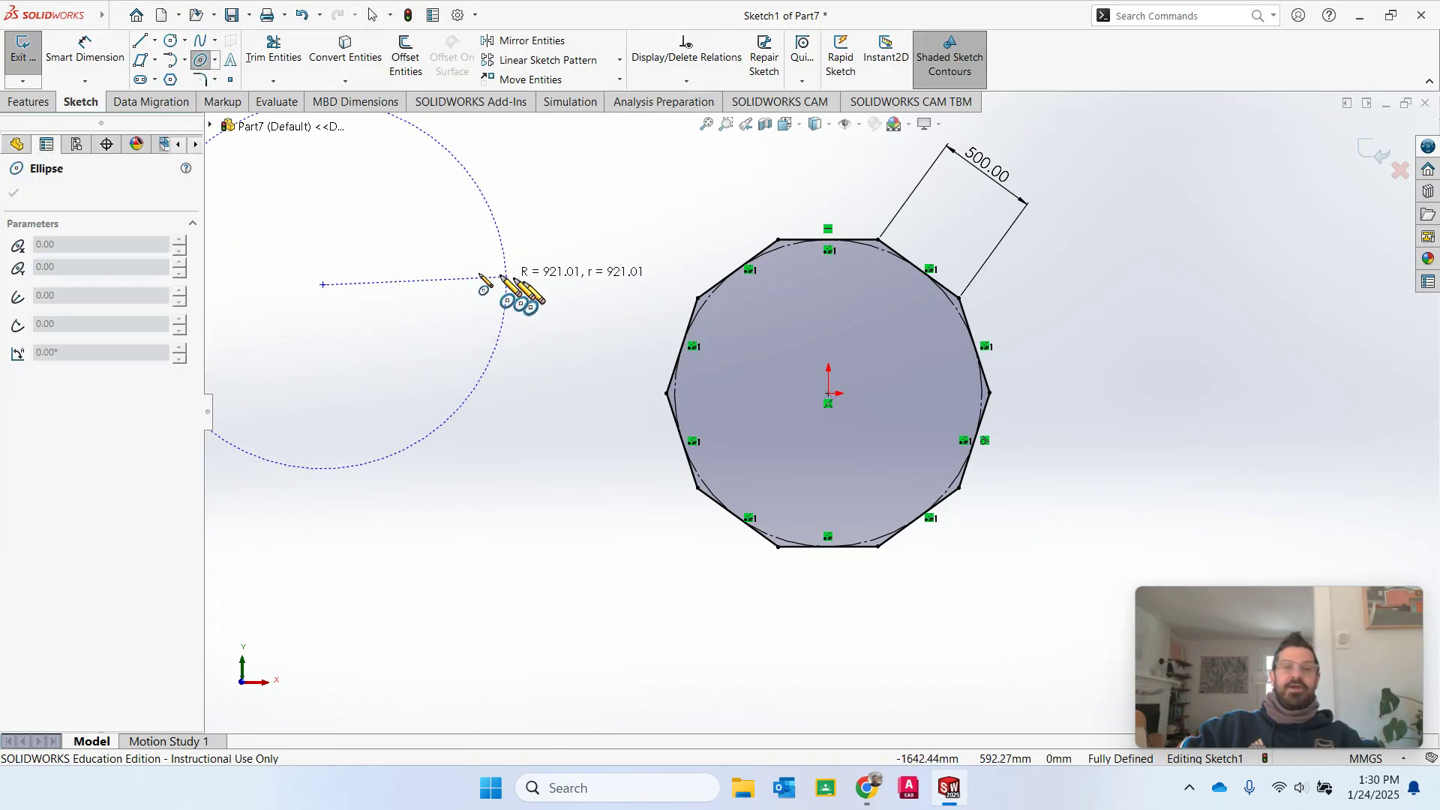
{"action": "left_click", "coordinate": [439, 279]}
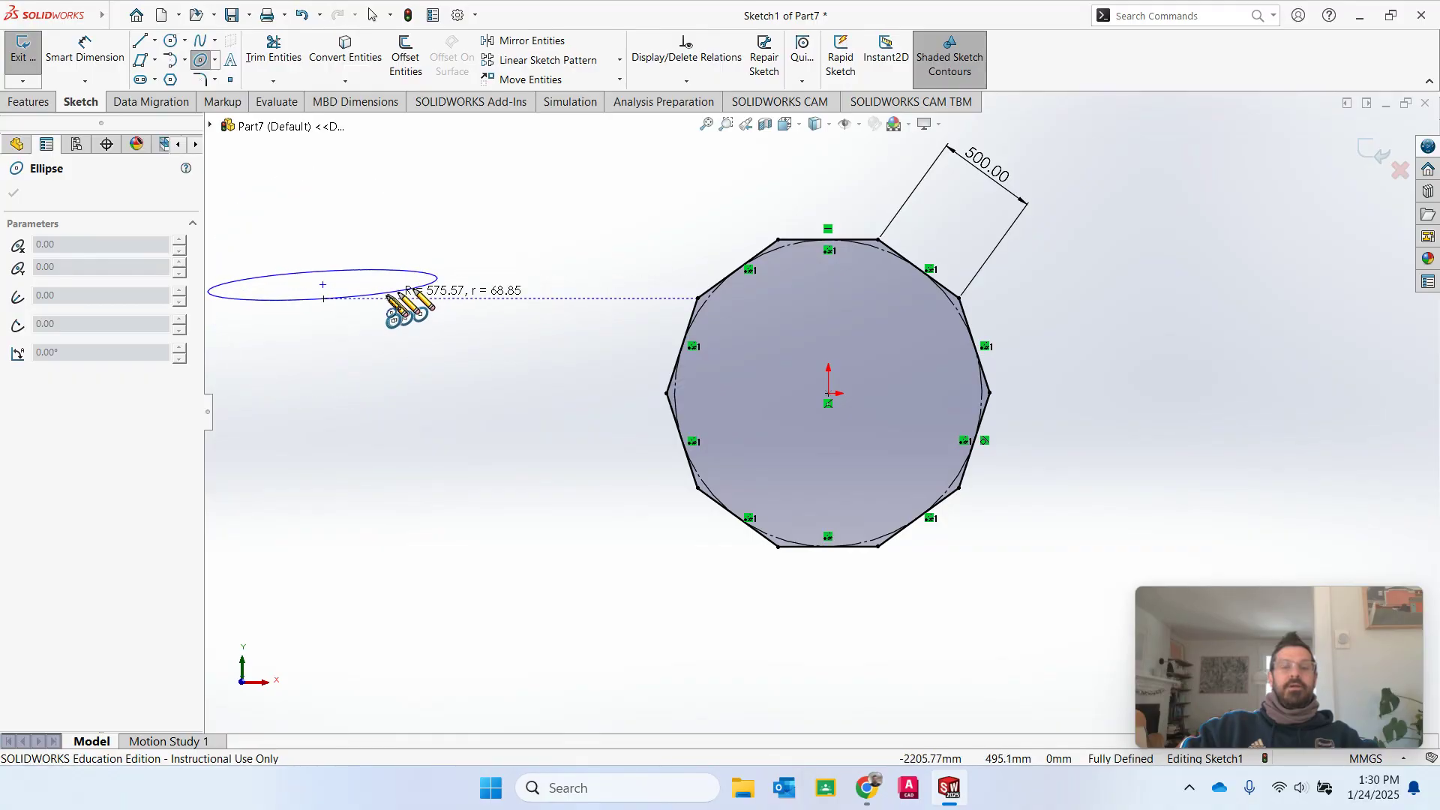
{"action": "key", "text": "Escape"}
Step: Sketch a wide ellipse with radii of about 2198 and 1207 mm, centred at about X -6386, Y 1207 mm, up and left of the polygon
{"action": "left_click", "coordinate": [202, 63]}
{"action": "scroll", "coordinate": [444, 315], "scroll_direction": "up", "scroll_amount": 6}
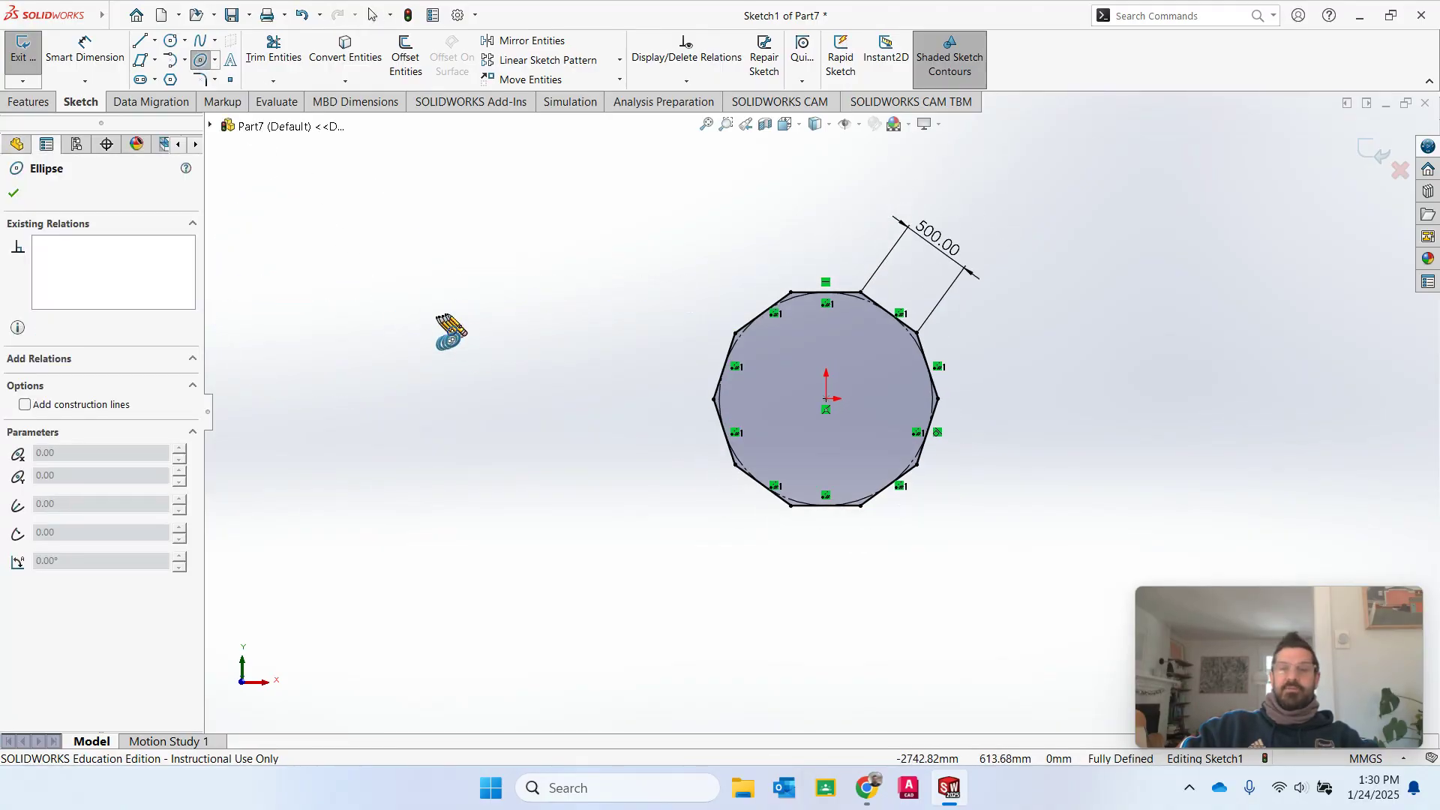
{"action": "left_click", "coordinate": [397, 326]}
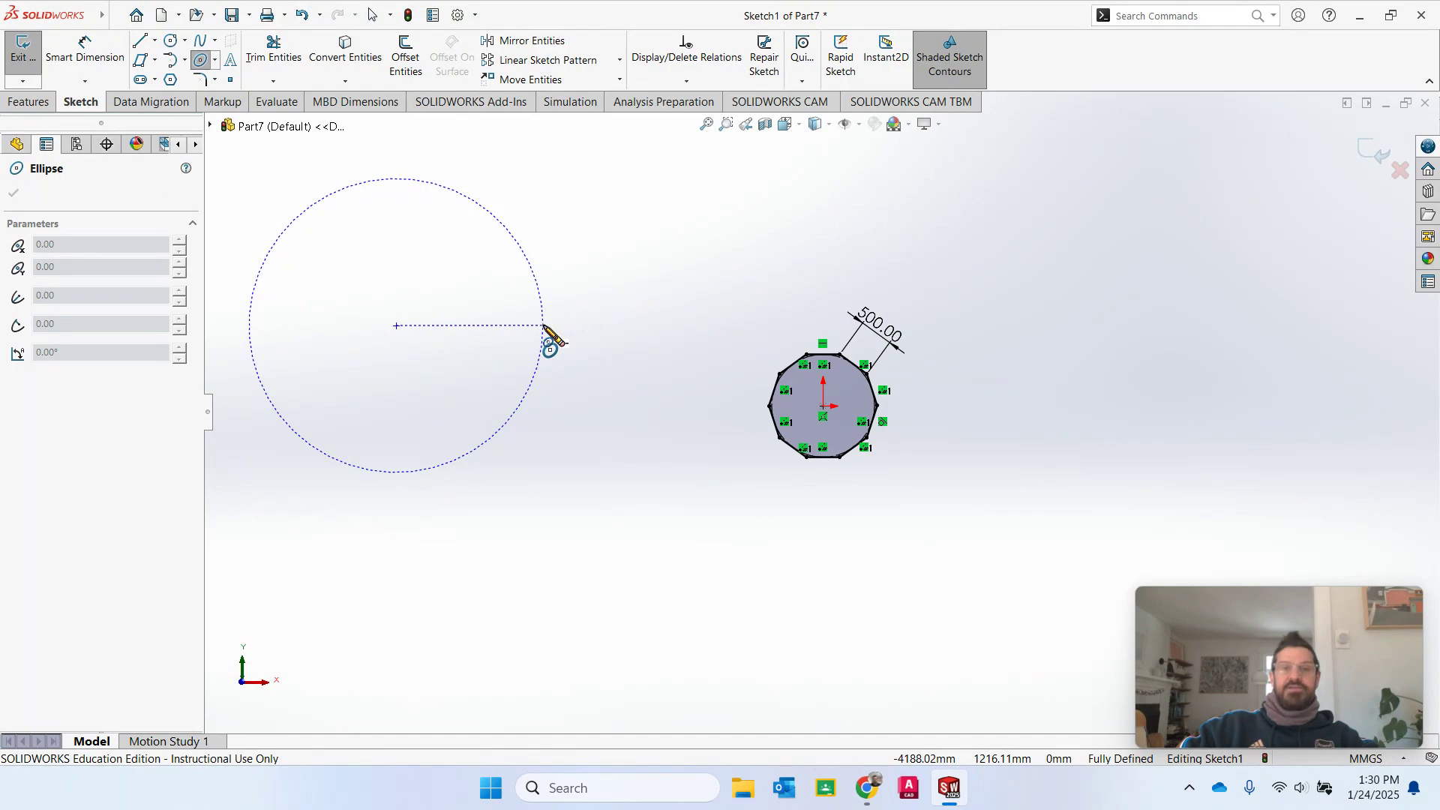
{"action": "left_click", "coordinate": [544, 326]}
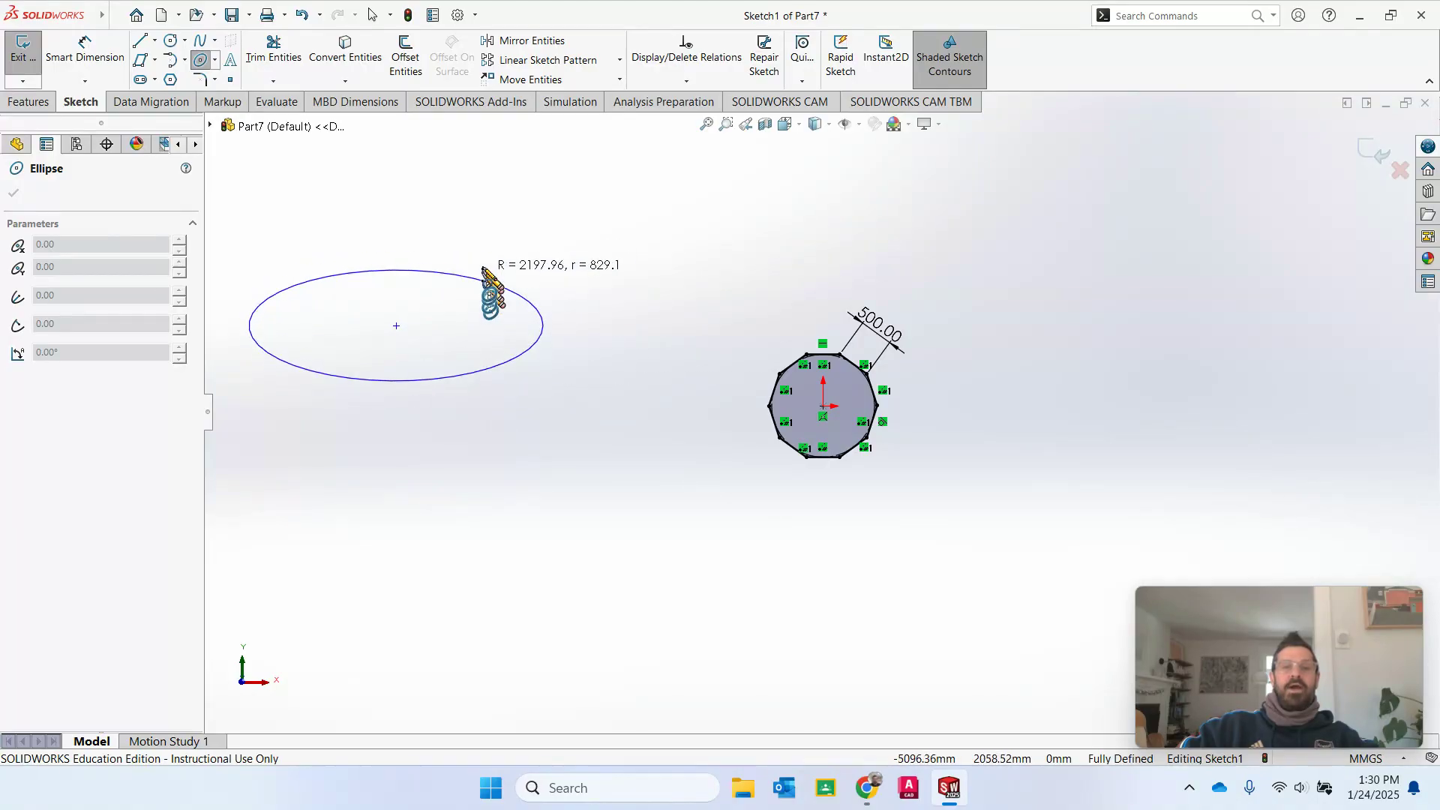
{"action": "left_click", "coordinate": [489, 407]}
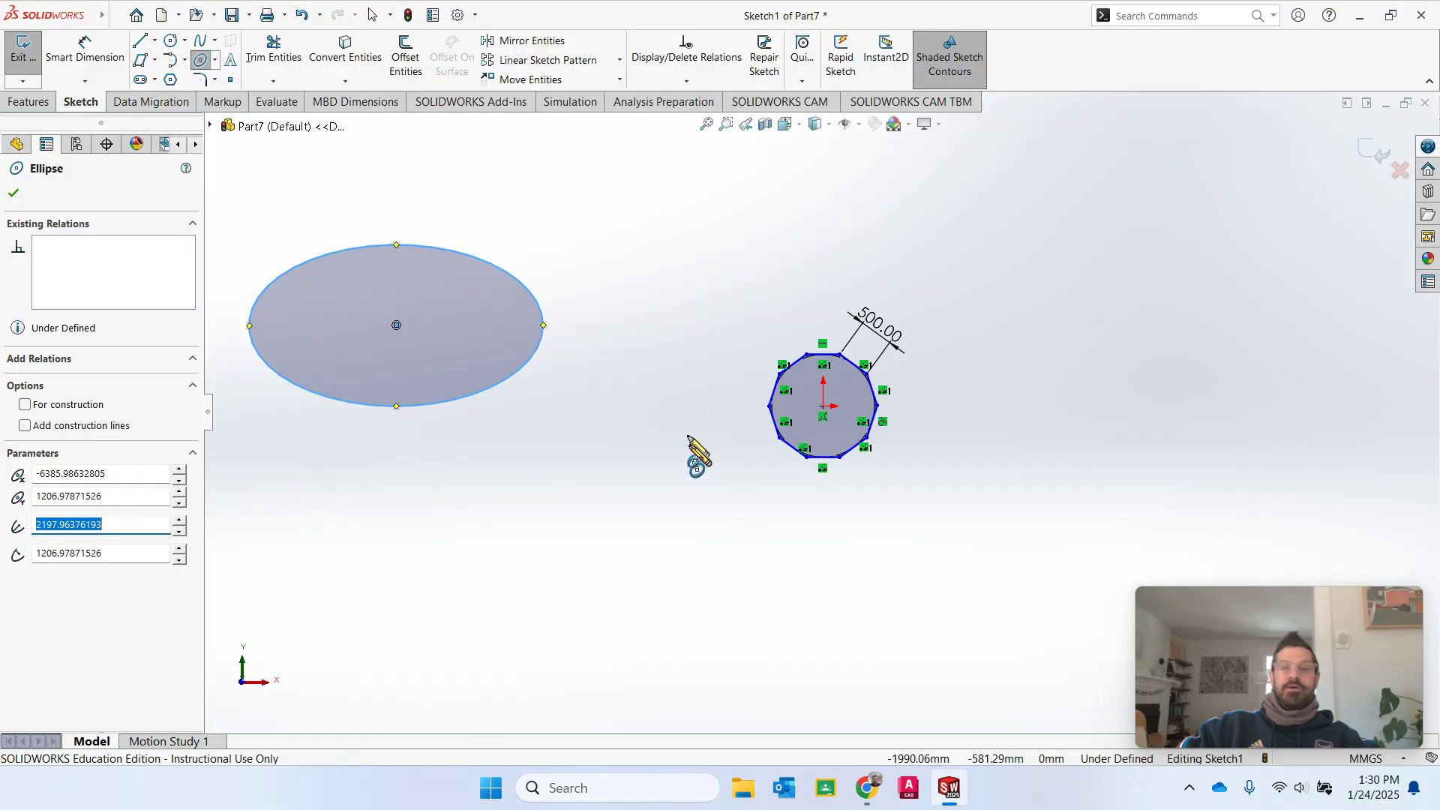
Step: Sketch an upright ellipse with radii of about 1661 and 662 mm, centred at about X -3347, Y -602 mm, between the wide ellipse and polygon
{"action": "left_click", "coordinate": [599, 446]}
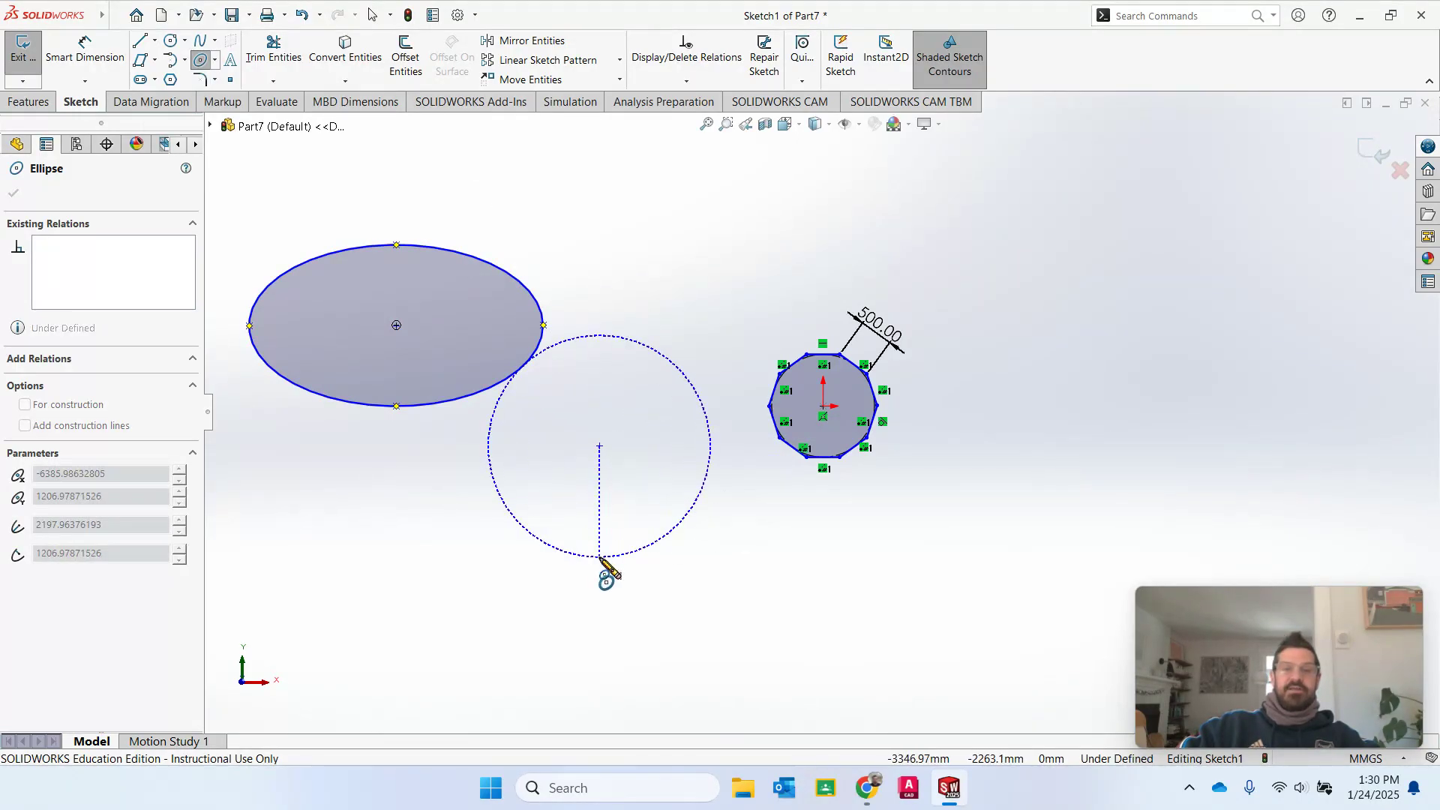
{"action": "left_click", "coordinate": [600, 558]}
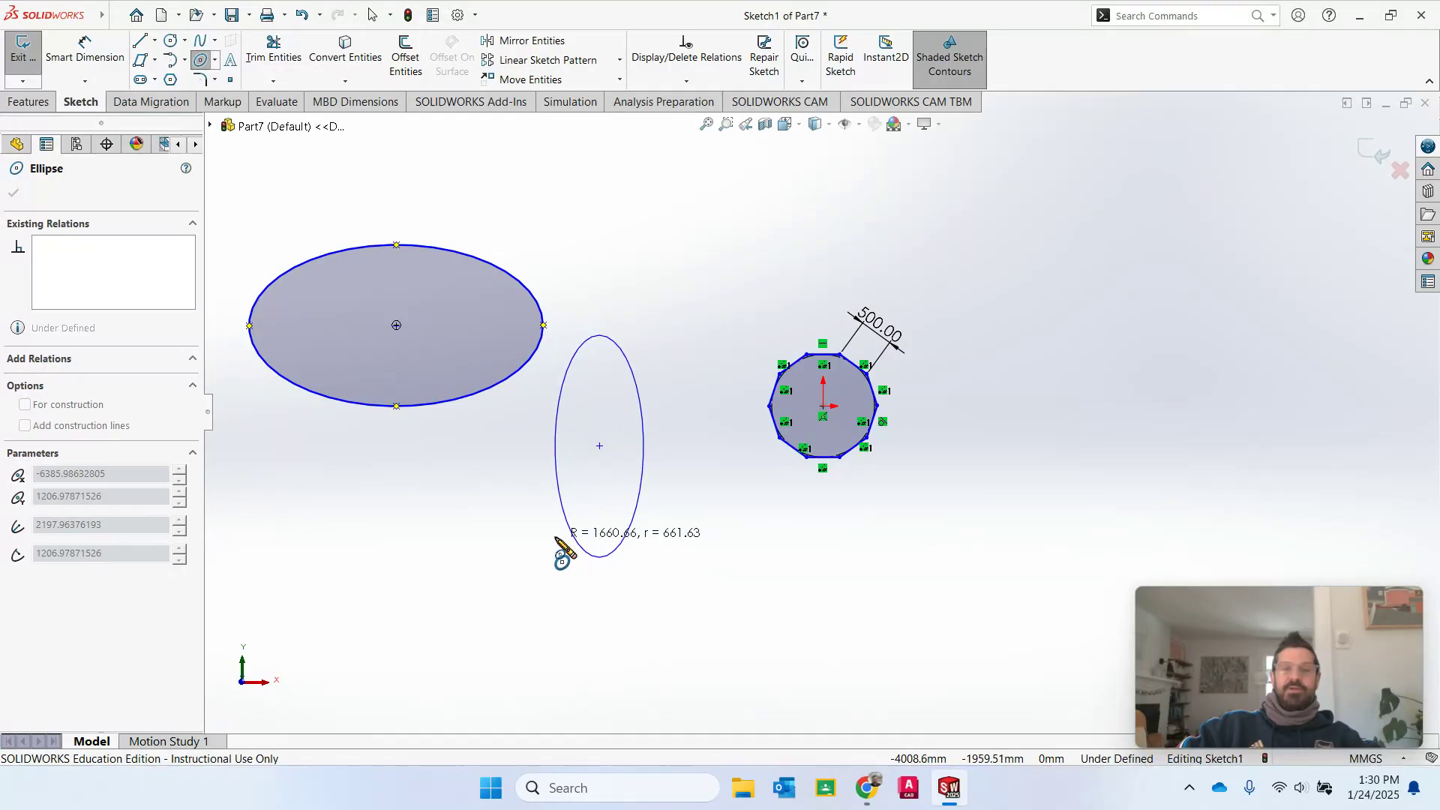
{"action": "left_click", "coordinate": [557, 538]}
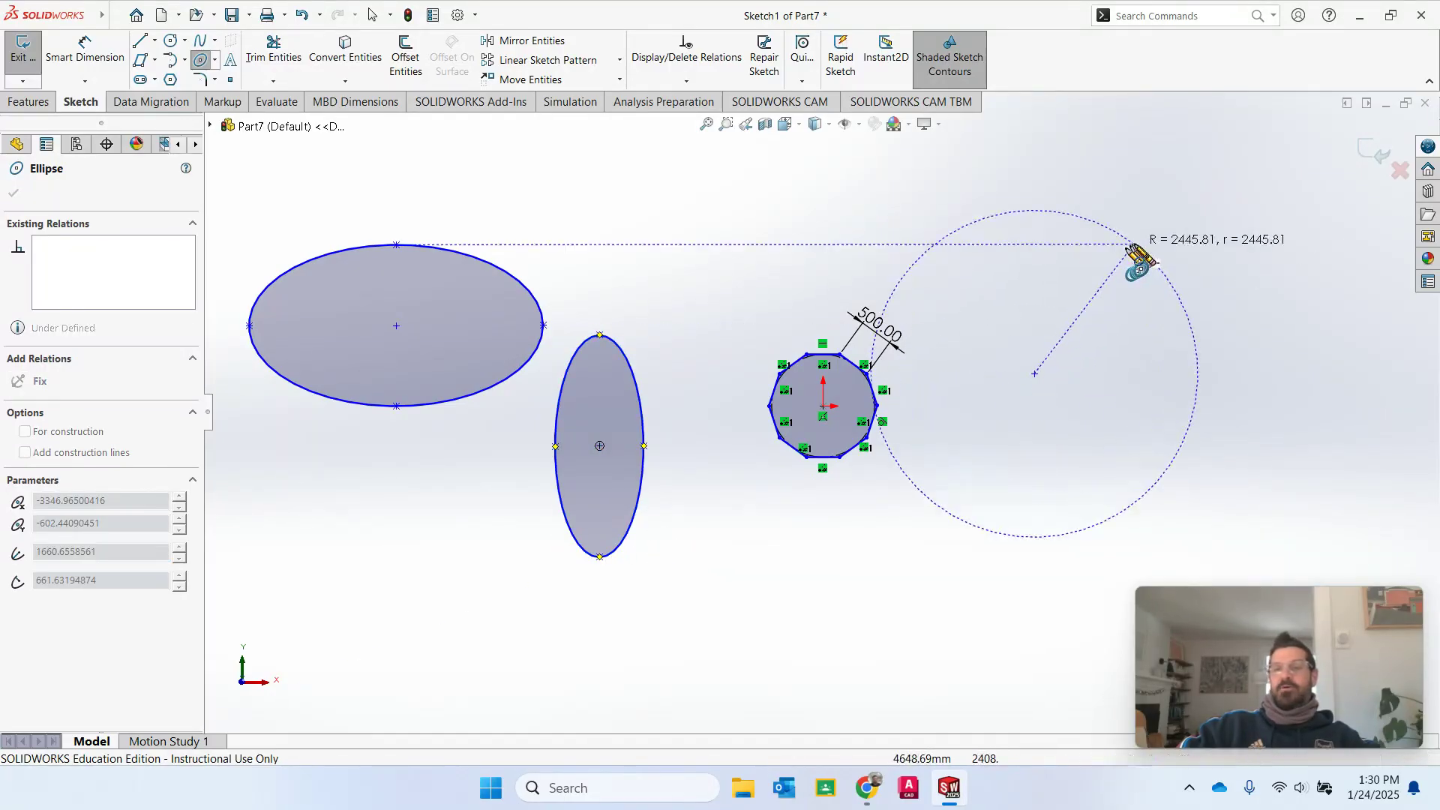
Step: Sketch an ellipse tilted up to the right, with radii of about 1819 and 914 mm, centred at about X 3157, Y 476 mm
{"action": "left_click", "coordinate": [1123, 286]}
{"action": "left_click", "coordinate": [1134, 364]}
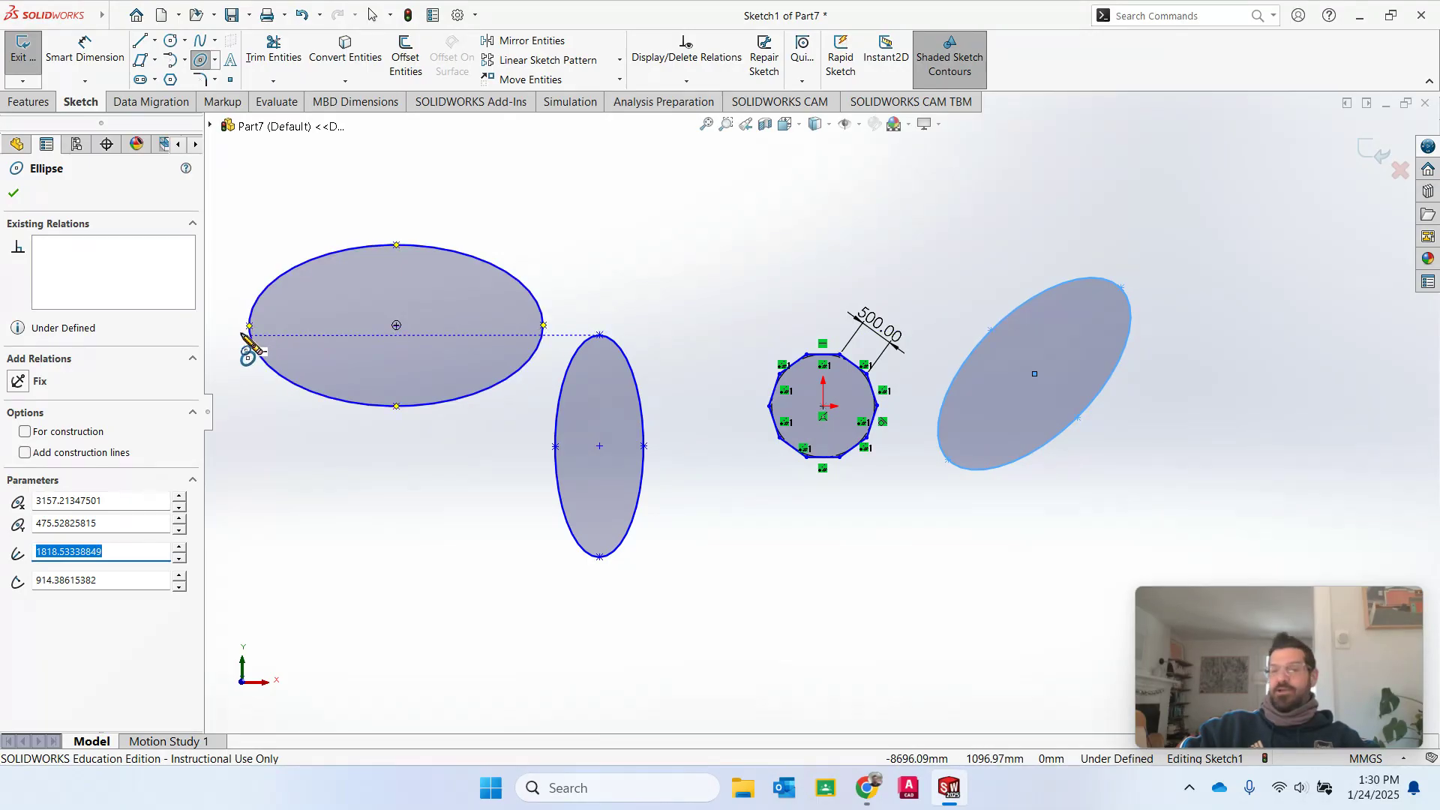
Step: Sketch a vertical line about 2065 mm long below the polygon, with a horizontal line extending right from its upper end
{"action": "left_click", "coordinate": [215, 60]}
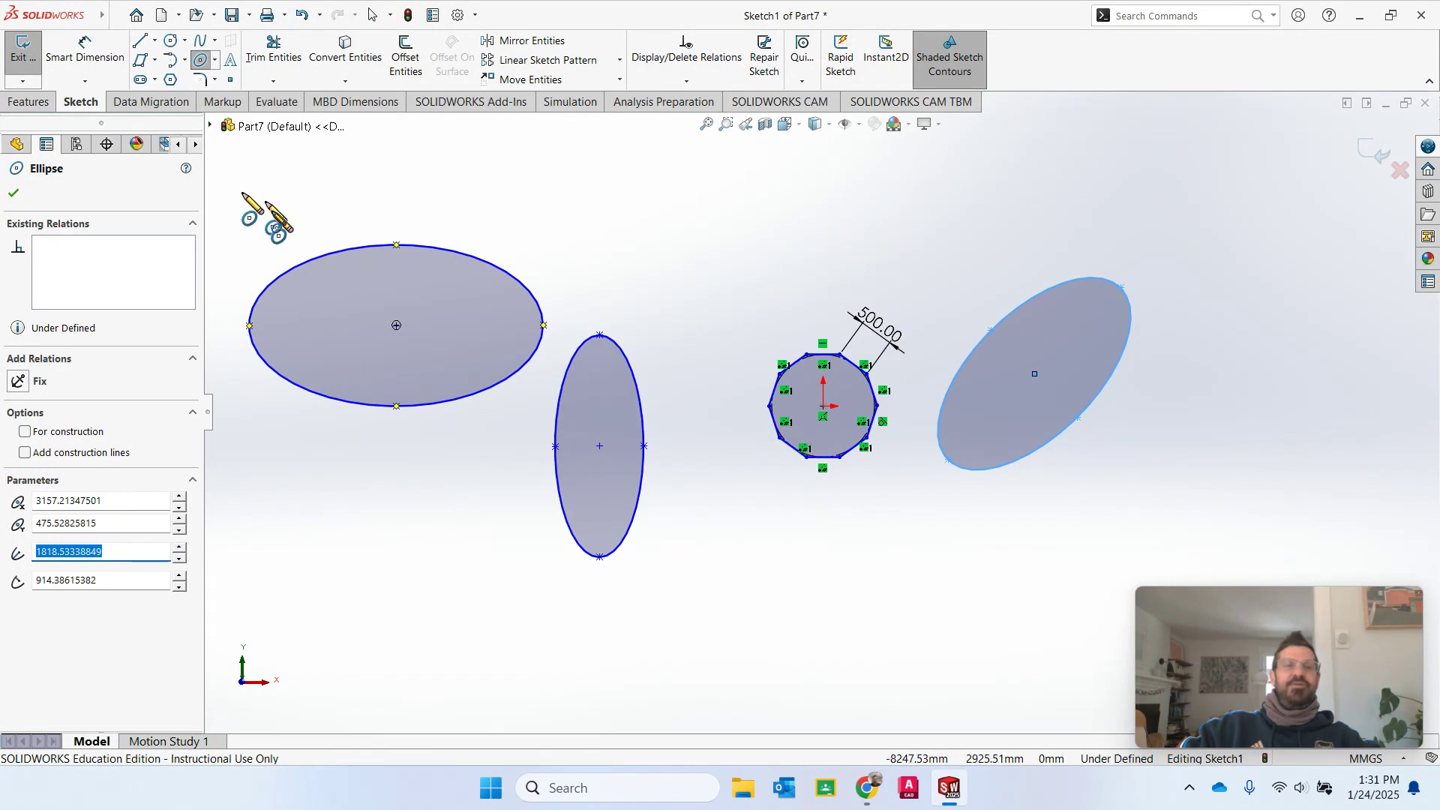
{"action": "left_click", "coordinate": [141, 43]}
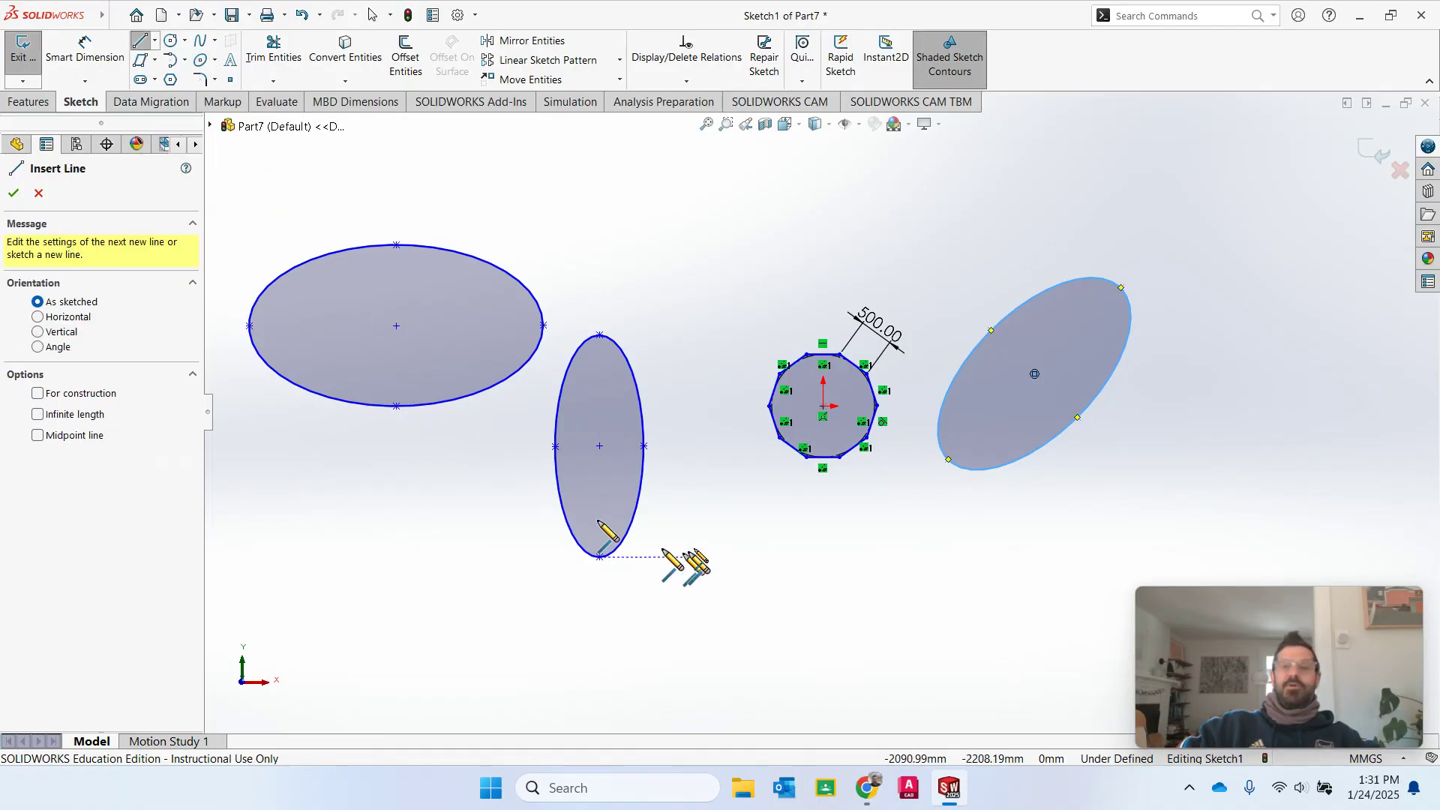
{"action": "left_click", "coordinate": [769, 658]}
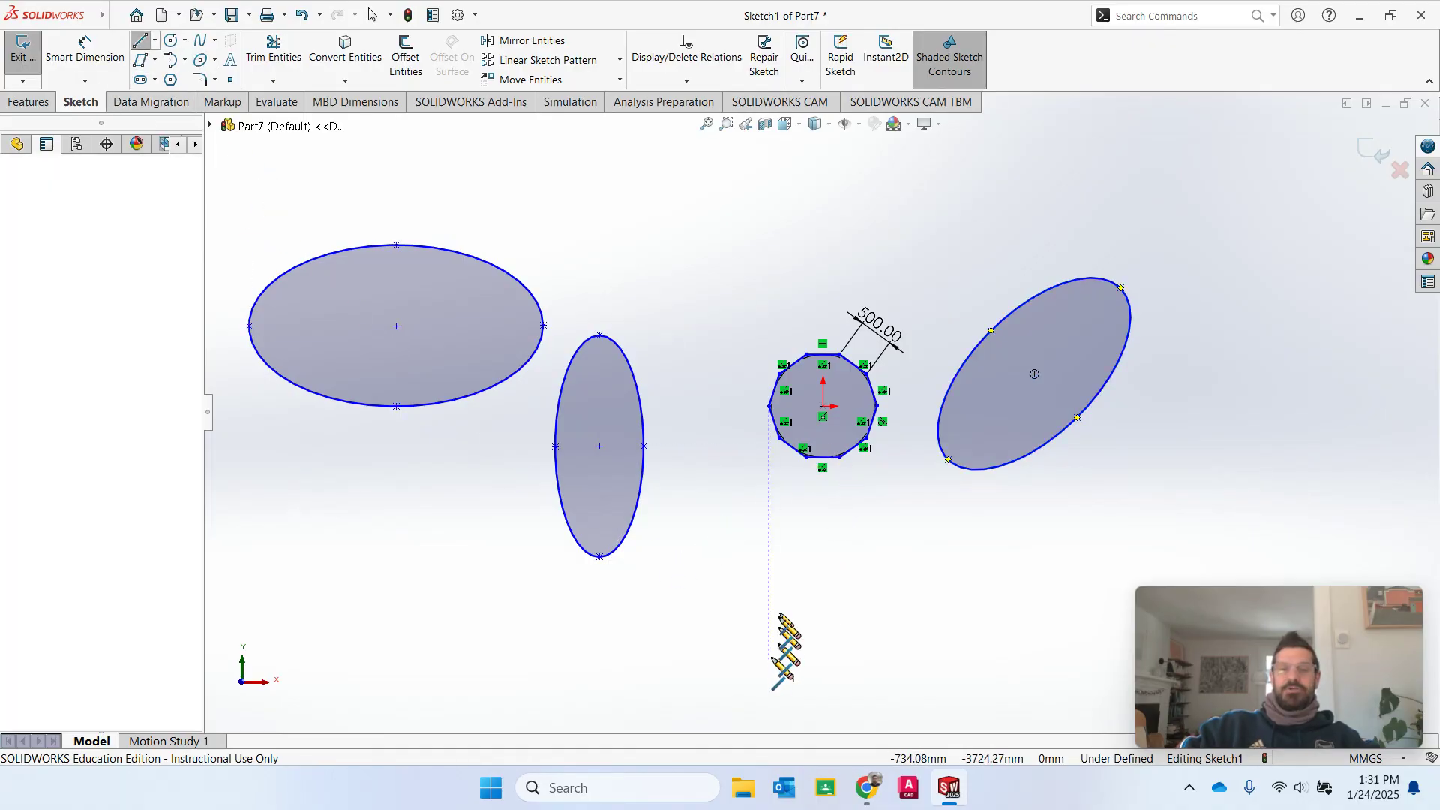
{"action": "left_click", "coordinate": [768, 521]}
{"action": "left_click", "coordinate": [900, 520]}
{"action": "key", "text": "Escape"}
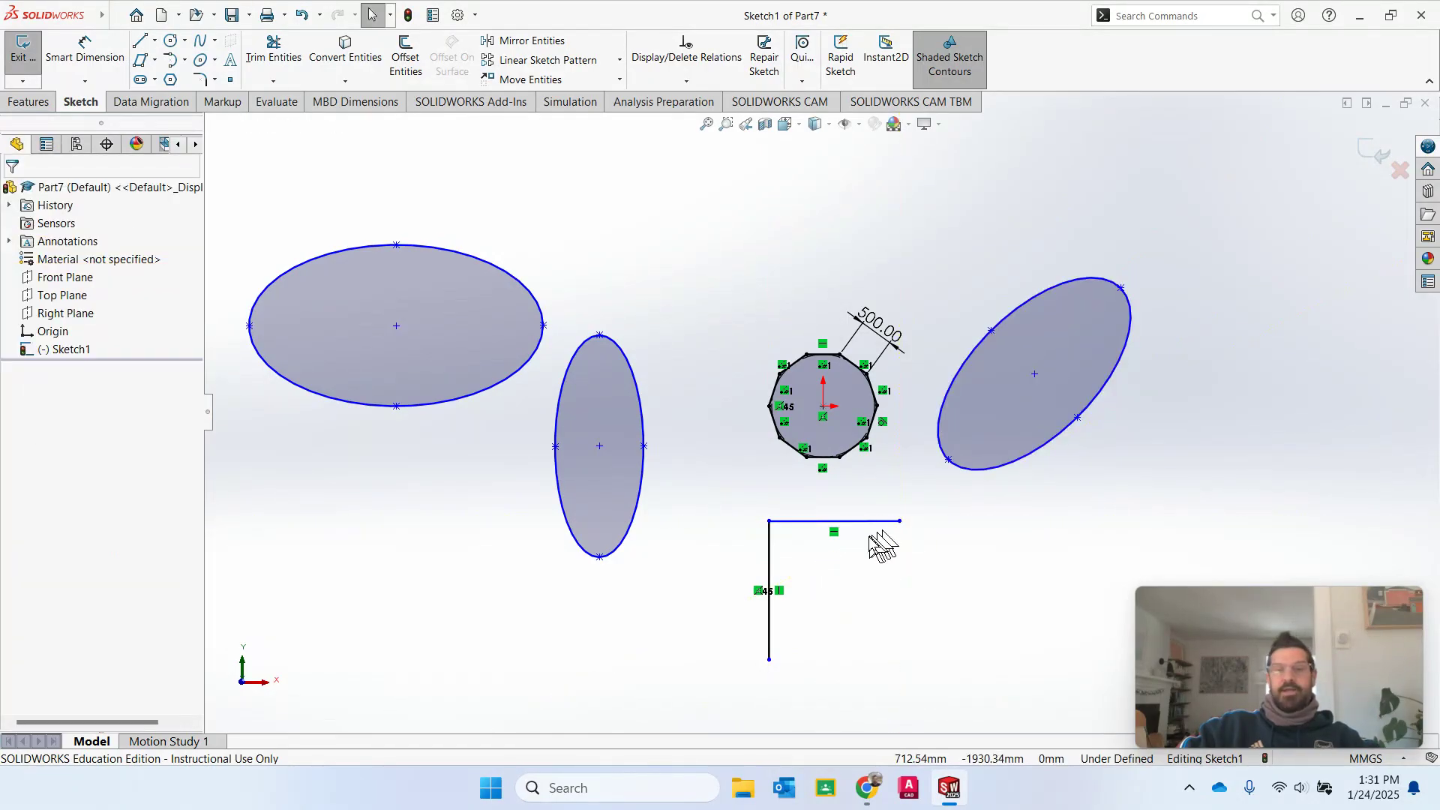
Step: Round the corner between the horizontal and vertical lines with a 10 mm sketch fillet and inspect it
{"action": "left_click", "coordinate": [198, 80]}
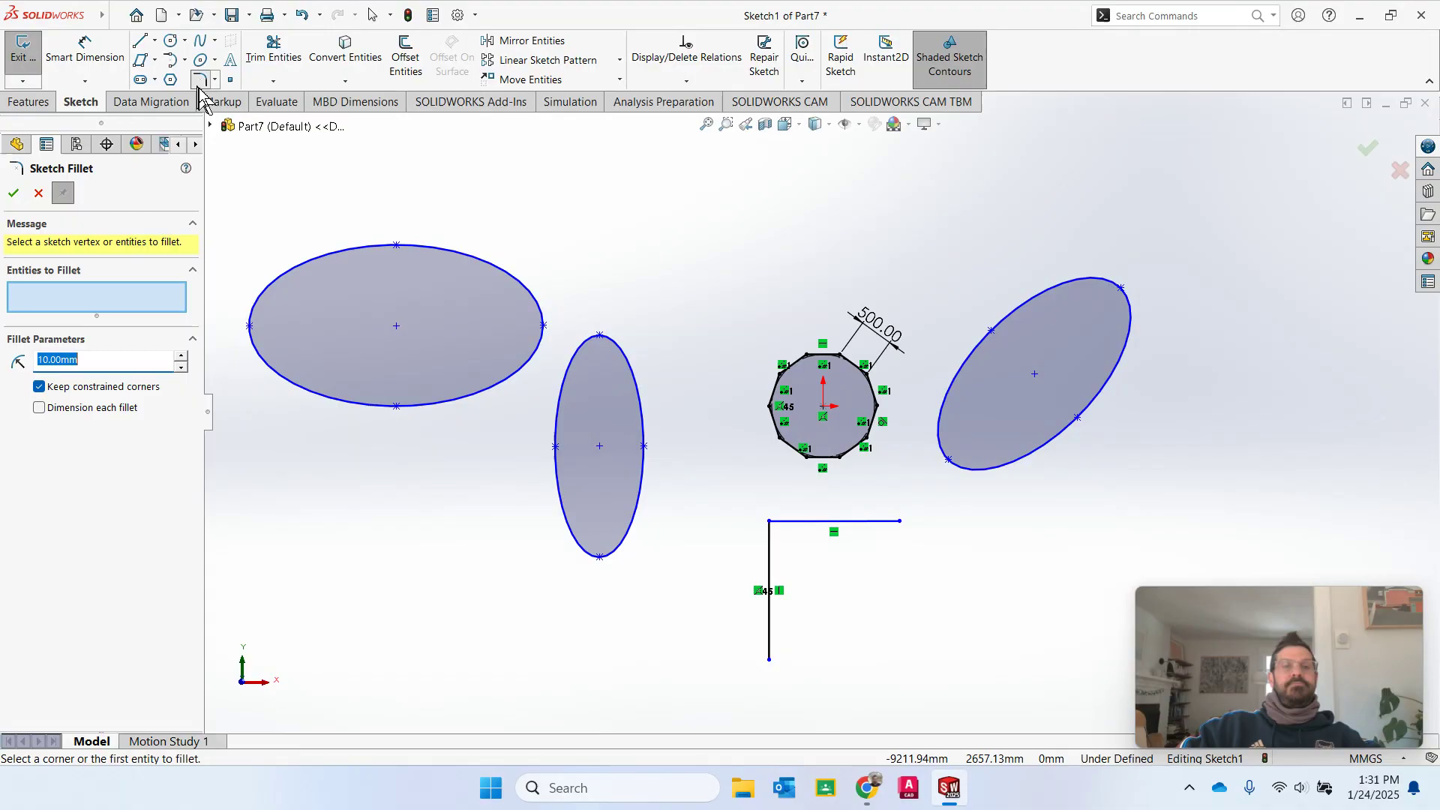
{"action": "left_click", "coordinate": [808, 521]}
{"action": "left_click", "coordinate": [774, 555]}
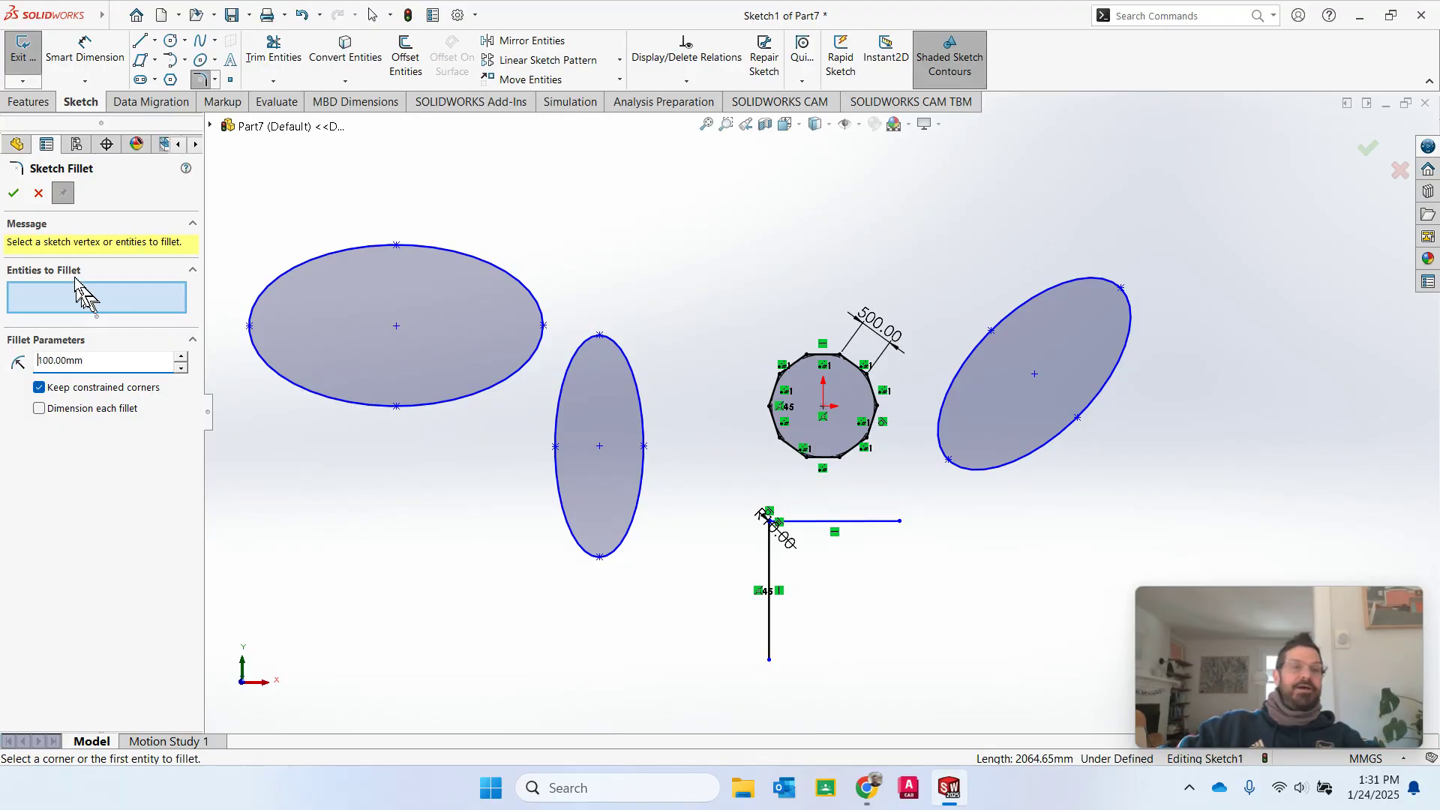
{"action": "left_click", "coordinate": [36, 189]}
{"action": "scroll", "coordinate": [743, 498], "scroll_direction": "up", "scroll_amount": 4}
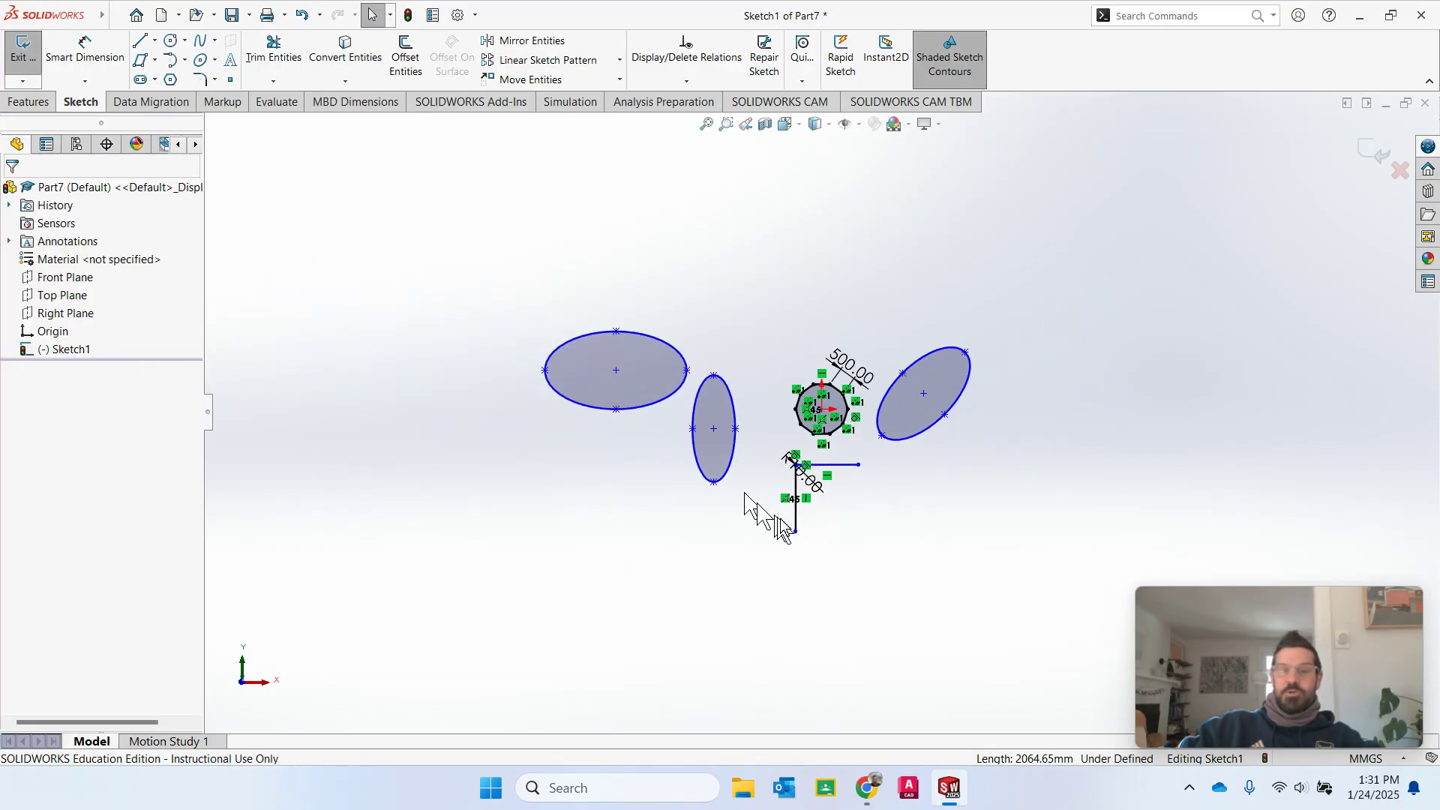
{"action": "scroll", "coordinate": [831, 549], "scroll_direction": "down", "scroll_amount": 5}
{"action": "scroll", "coordinate": [750, 273], "scroll_direction": "down", "scroll_amount": 6}
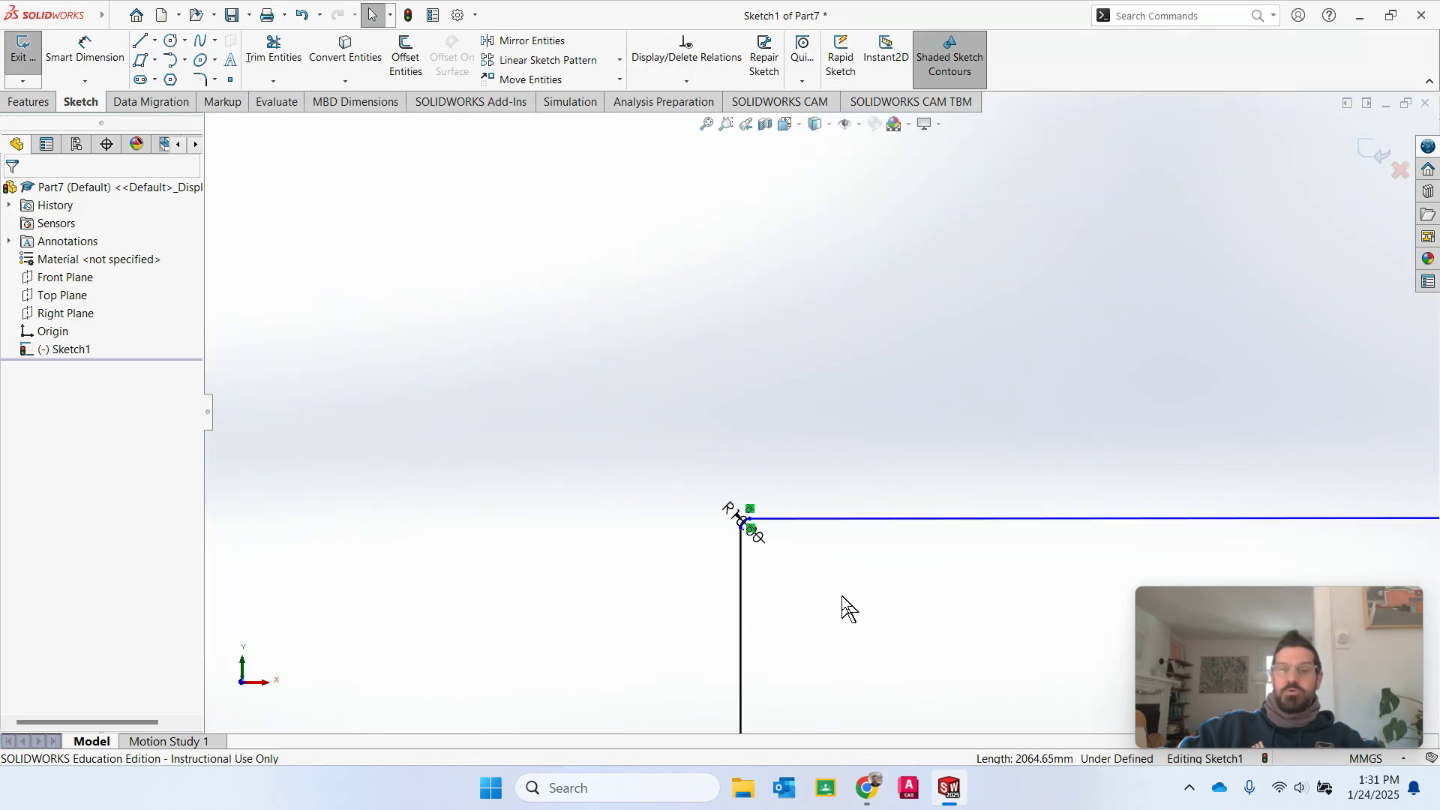
{"action": "scroll", "coordinate": [631, 501], "scroll_direction": "up", "scroll_amount": 6}
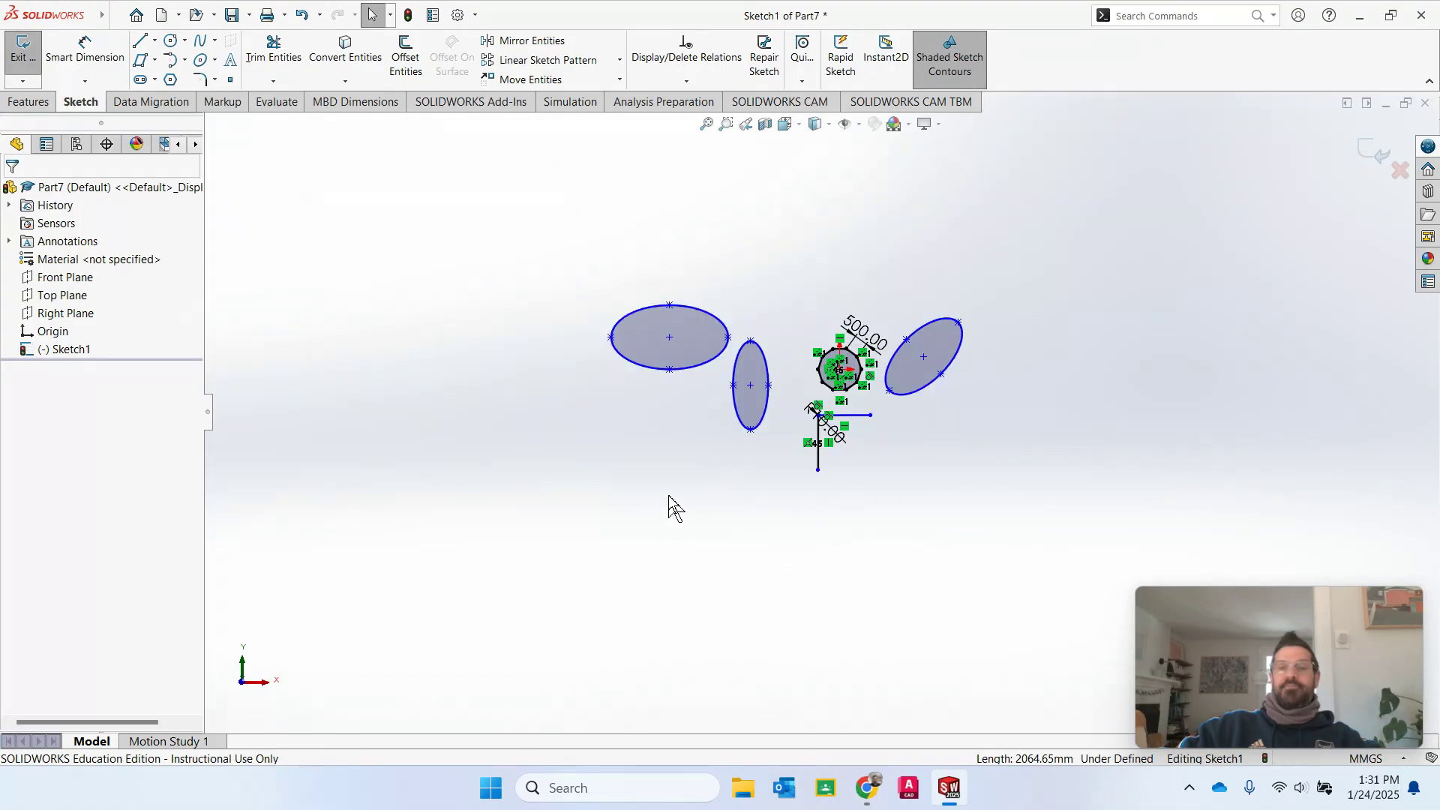
{"action": "scroll", "coordinate": [493, 345], "scroll_direction": "down", "scroll_amount": 3}
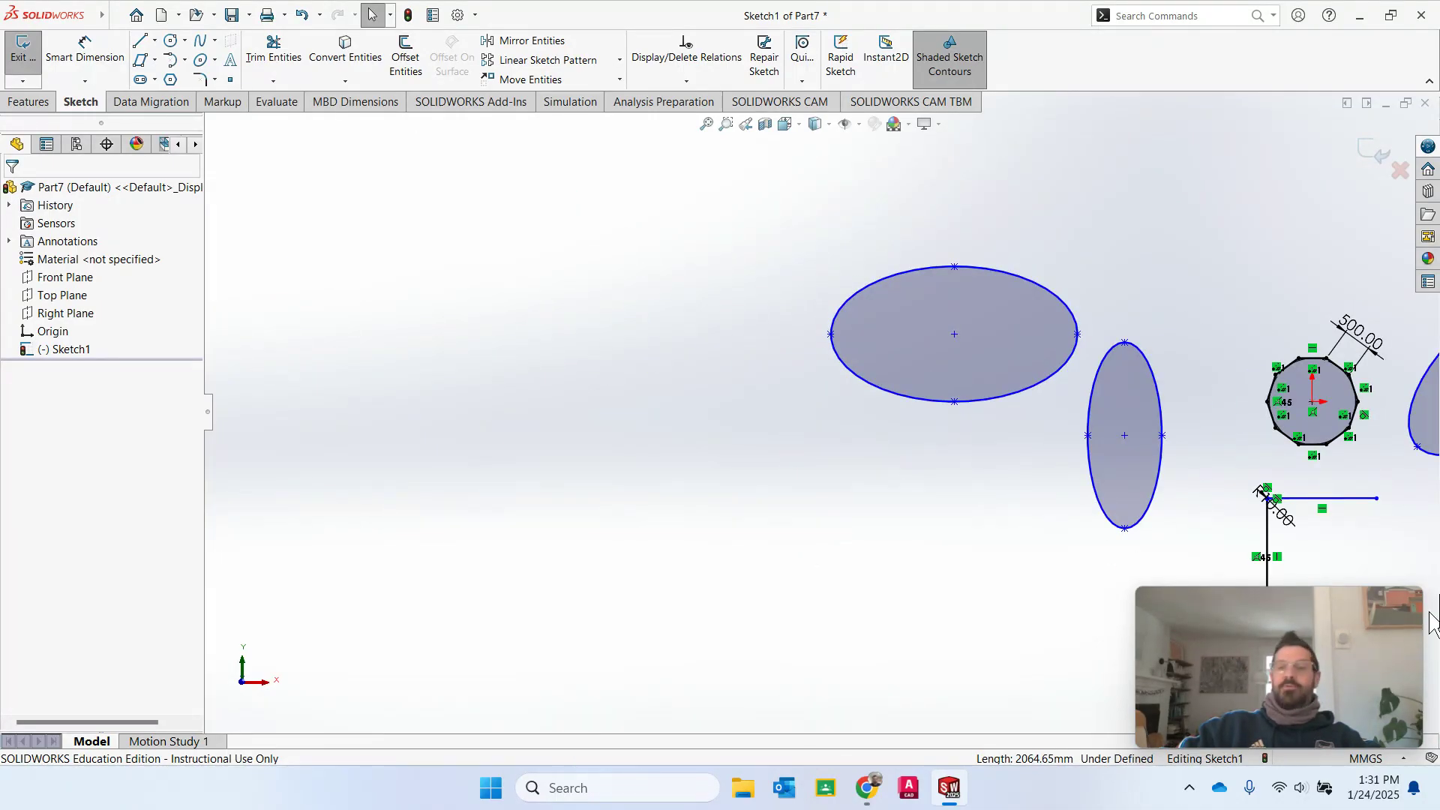
Step: Undo the corner fillet, both lines, the three ellipses and the polygon until the sketch is empty
{"action": "left_click", "coordinate": [302, 15]}
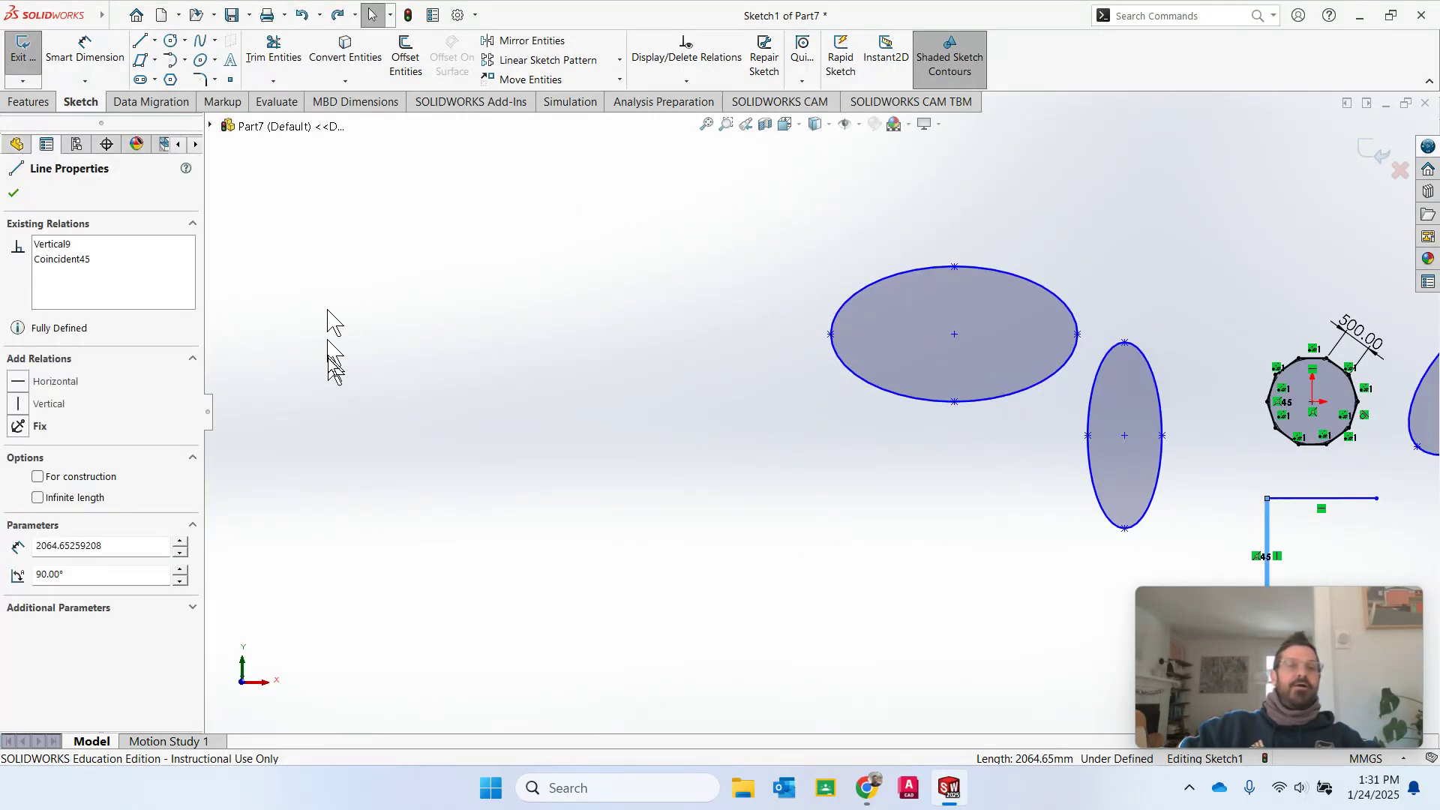
{"action": "left_click", "coordinate": [14, 193]}
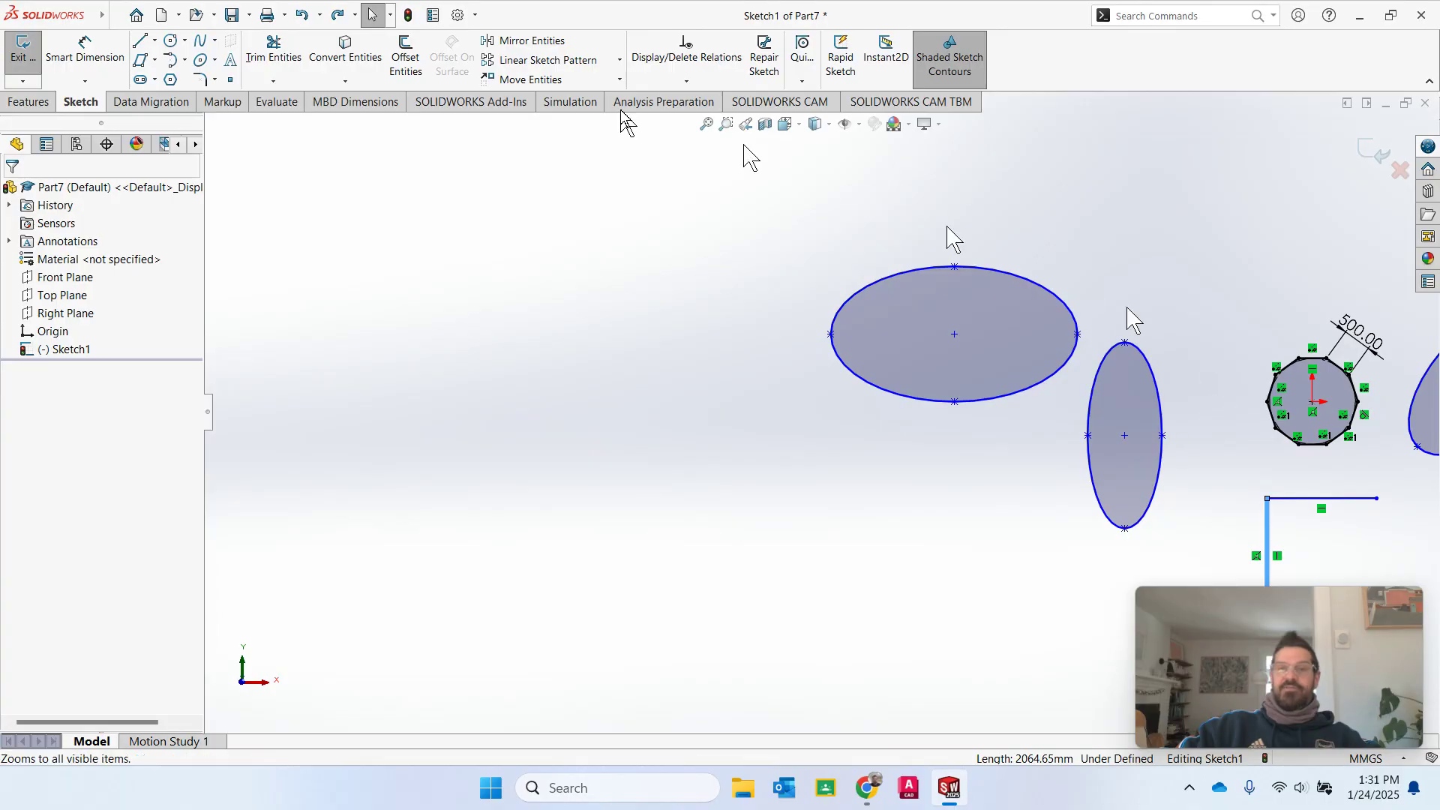
{"action": "left_click", "coordinate": [302, 15]}
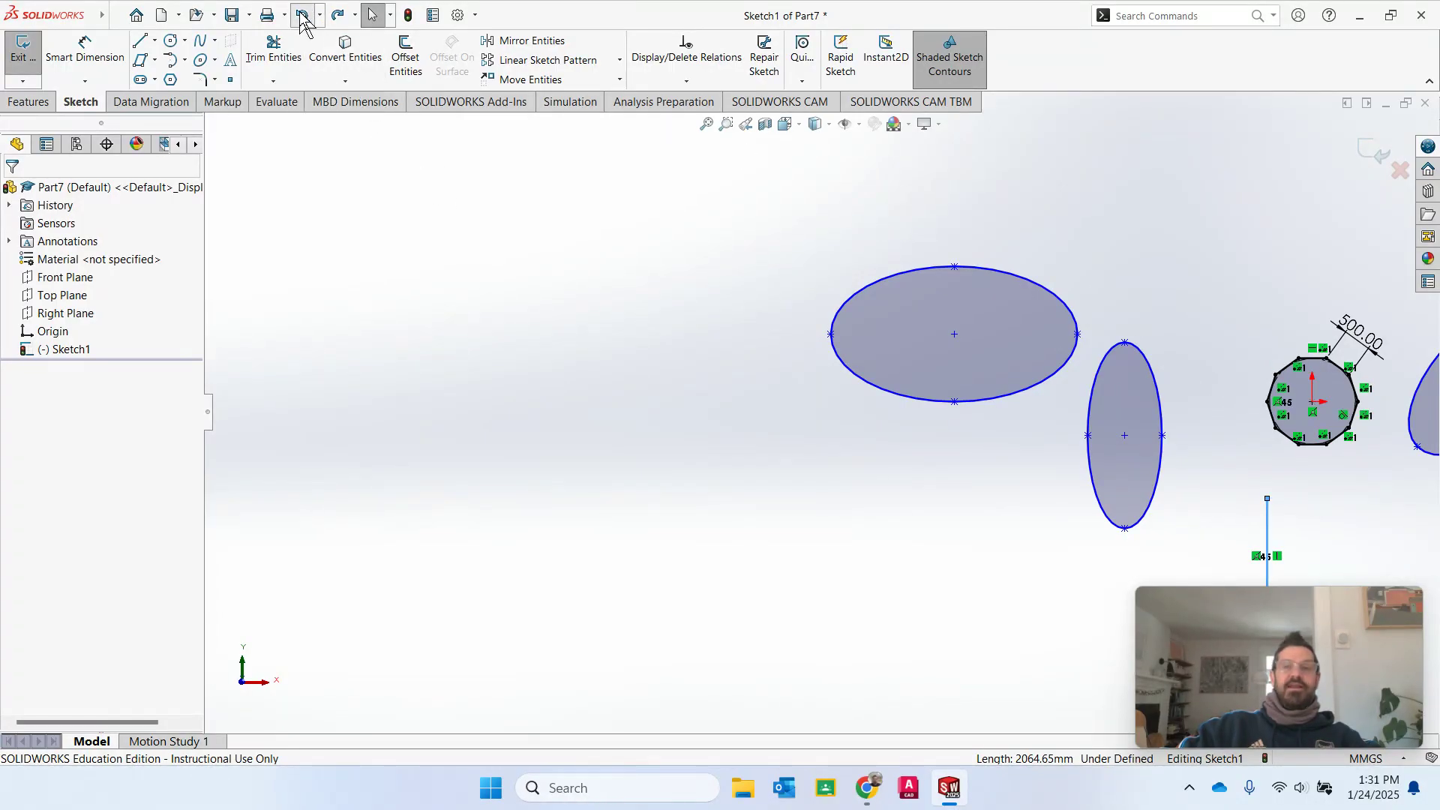
{"action": "left_click", "coordinate": [302, 15]}
{"action": "left_click", "coordinate": [302, 15]}
{"action": "left_click", "coordinate": [302, 15]}
{"action": "left_click", "coordinate": [294, 21]}
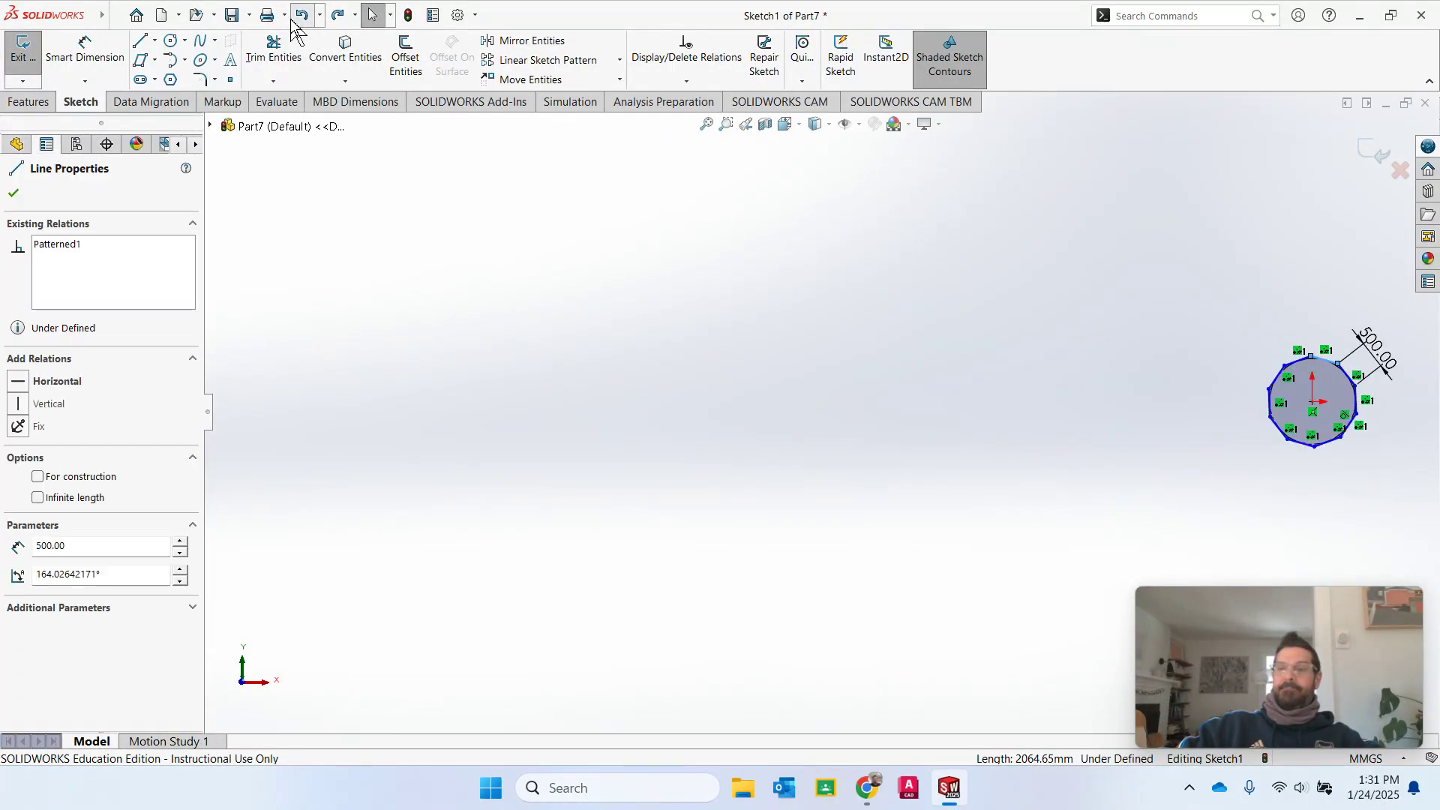
{"action": "left_click", "coordinate": [294, 21]}
{"action": "left_click", "coordinate": [294, 21]}
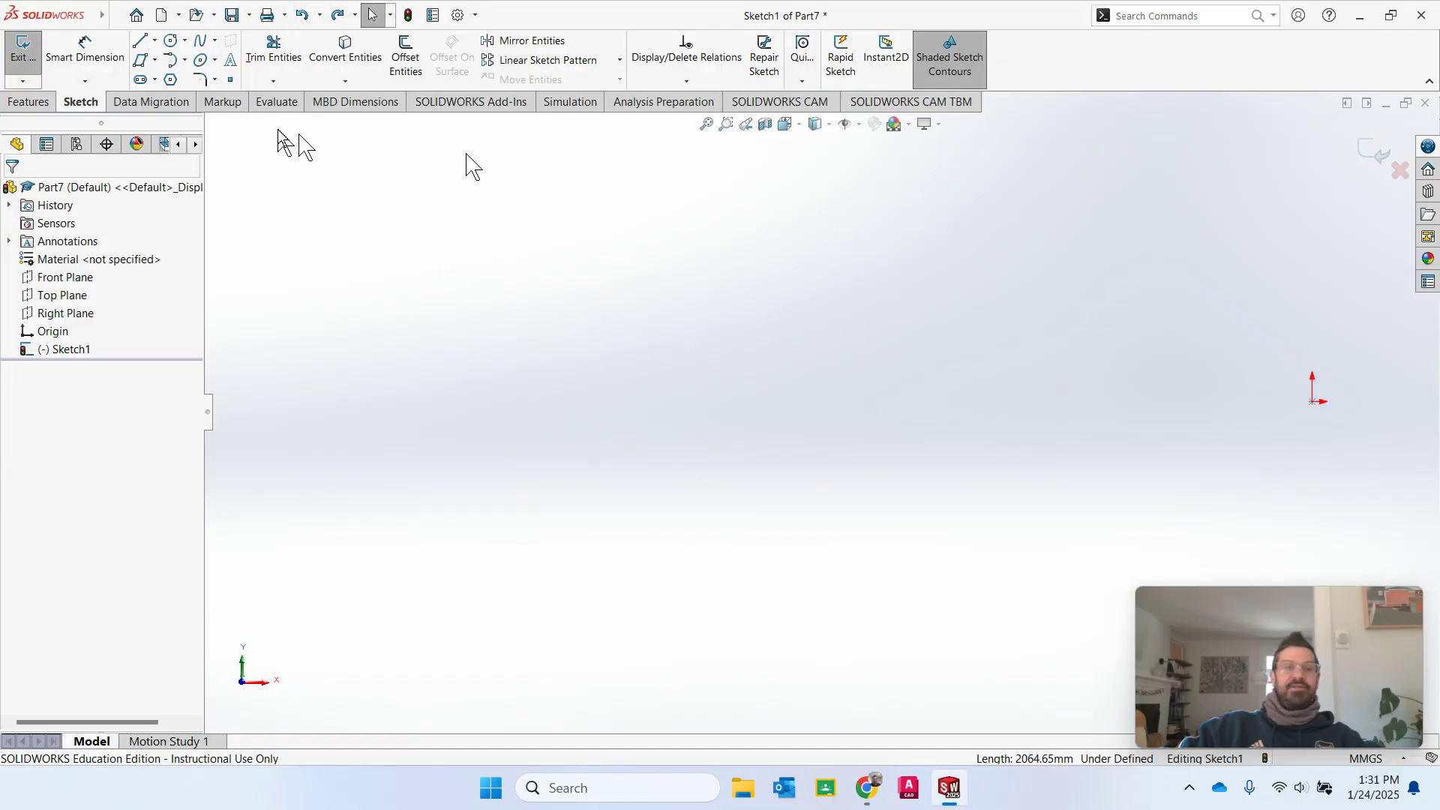
Step: Sketch an open chain of three connected slanted lines left of the origin and trim away the middle one
{"action": "key", "text": "f"}
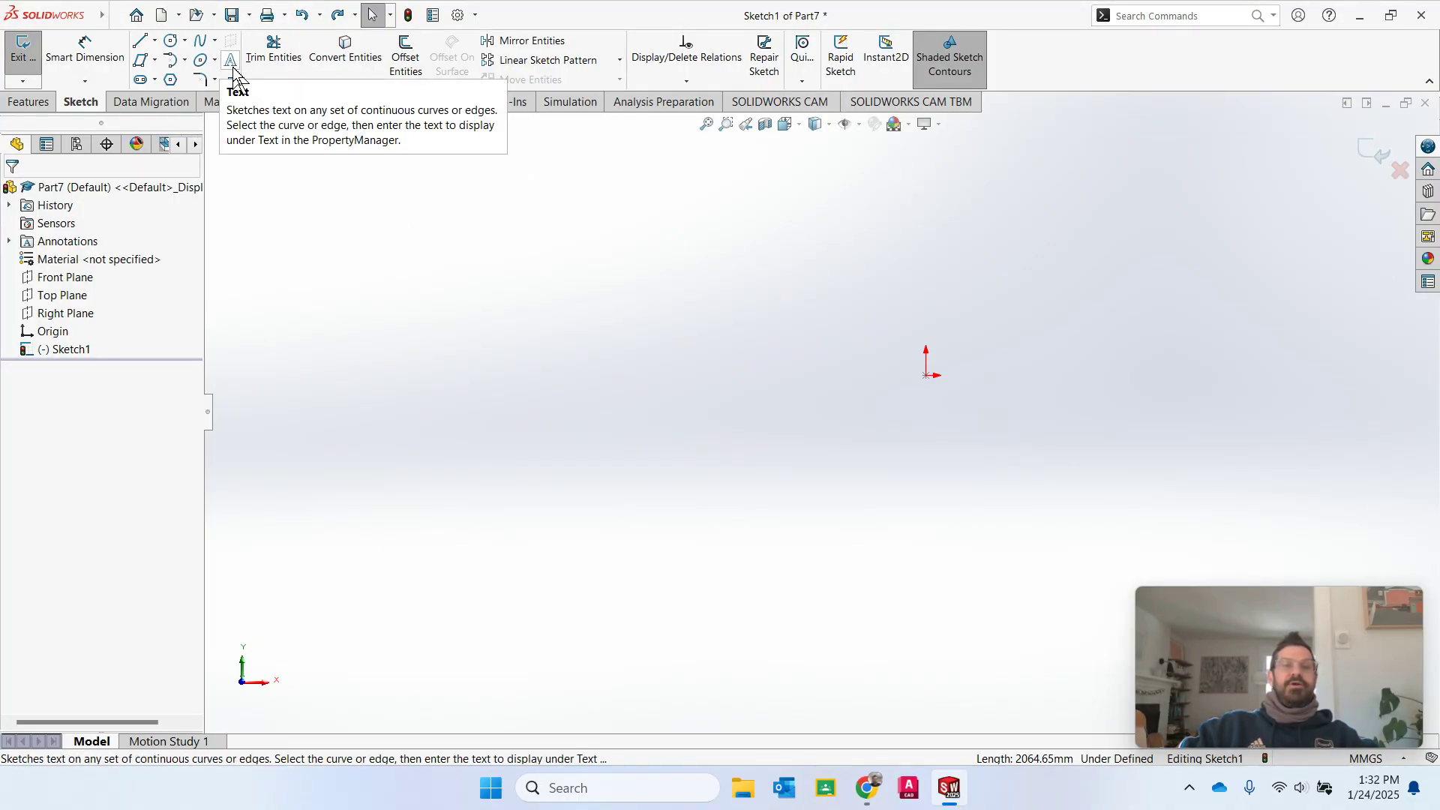
{"action": "left_click", "coordinate": [139, 40]}
{"action": "left_click", "coordinate": [494, 387]}
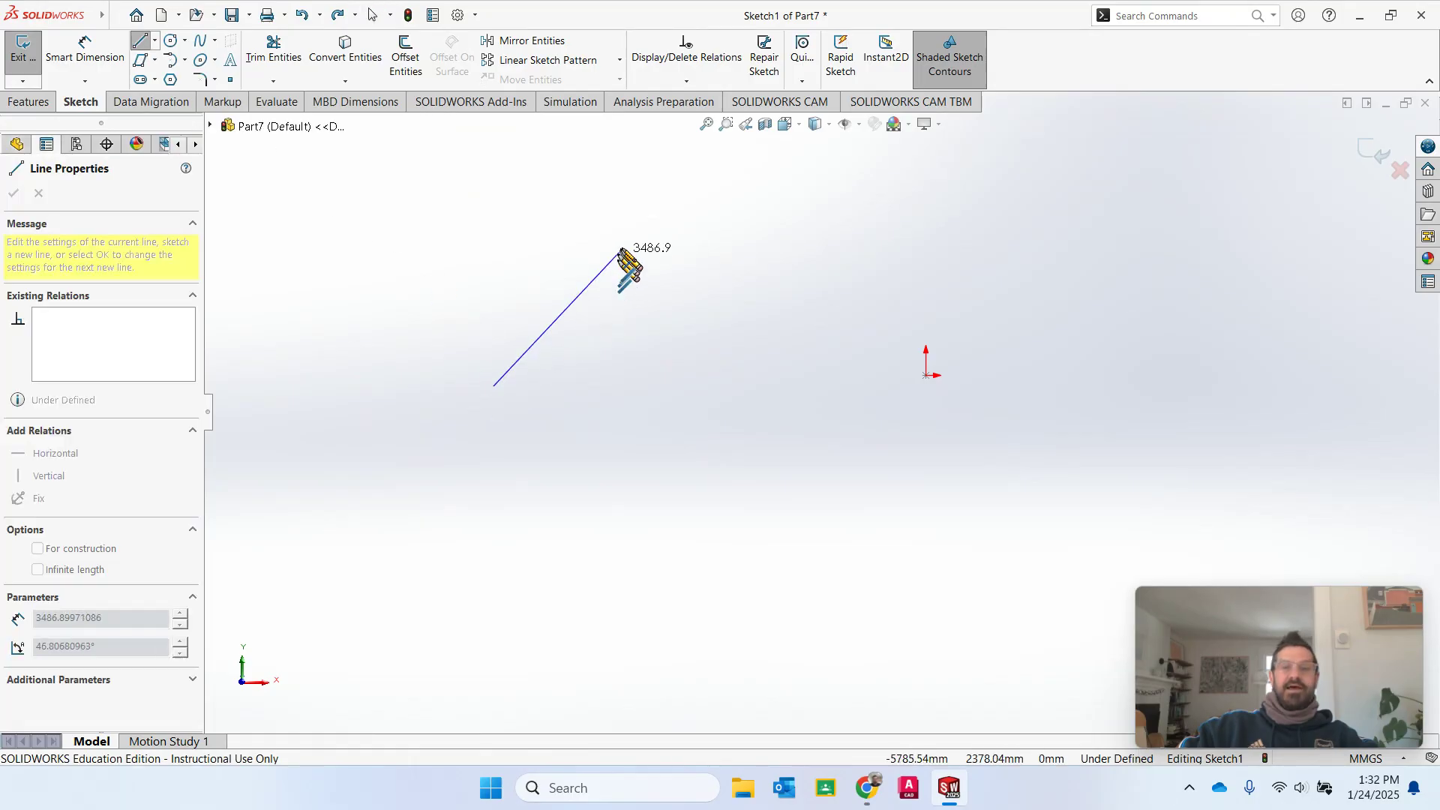
{"action": "left_click", "coordinate": [623, 244]}
{"action": "left_click", "coordinate": [748, 406]}
{"action": "left_click", "coordinate": [576, 471]}
{"action": "key", "text": "Escape"}
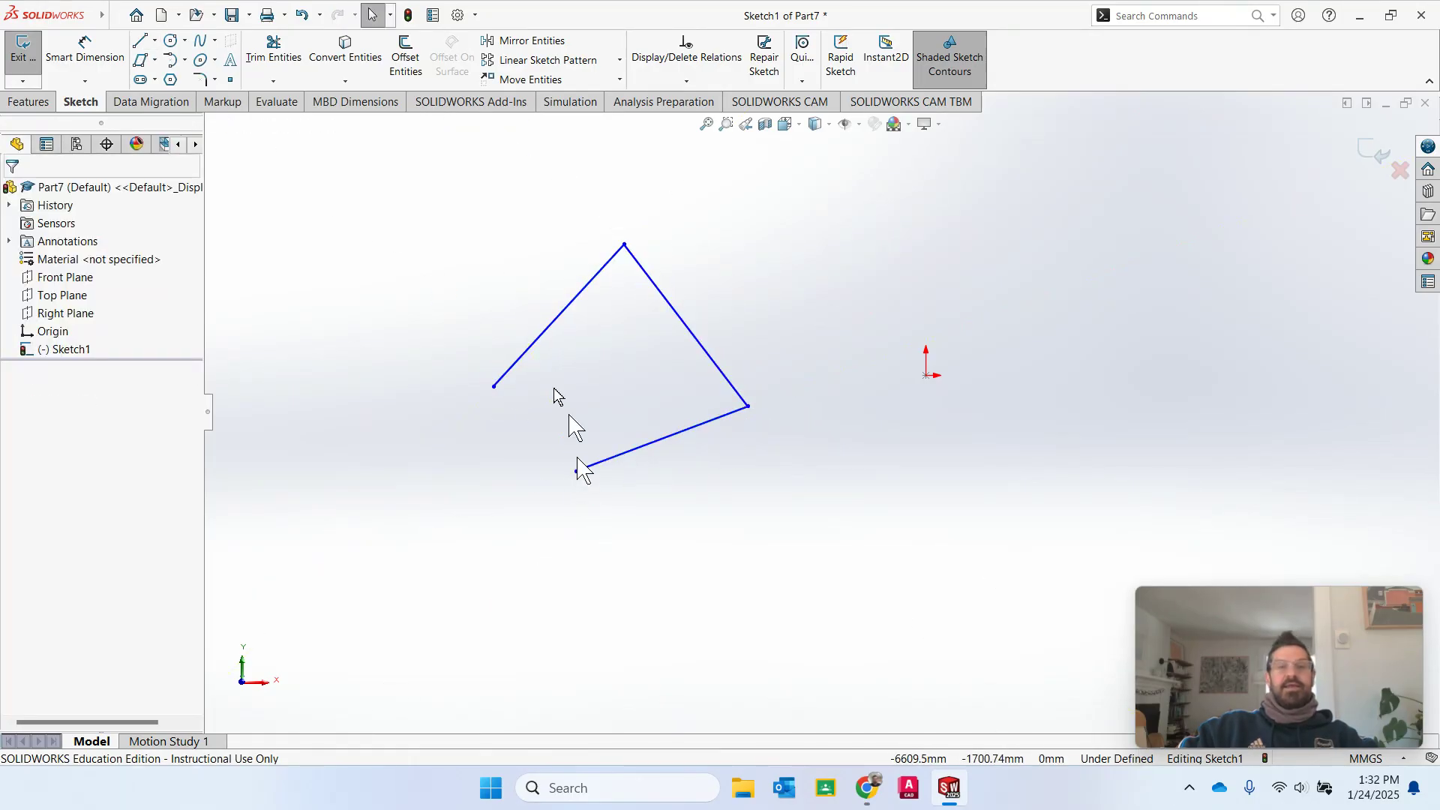
{"action": "left_click", "coordinate": [273, 48]}
{"action": "left_click_drag", "start_coordinate": [688, 325], "coordinate": [684, 321]}
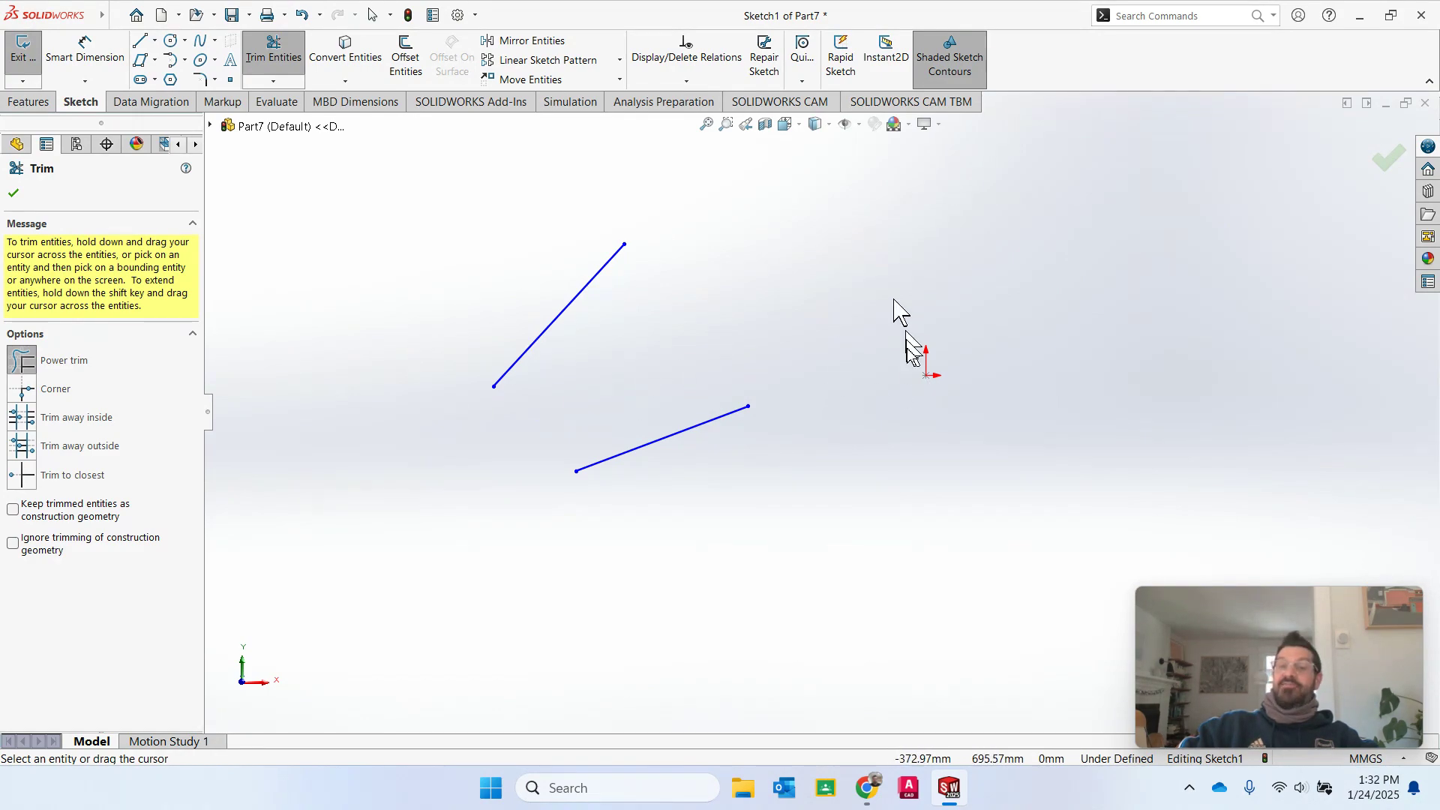
Step: Sketch a vertical line about 3382 mm long upward from the origin and convert it to construction geometry
{"action": "left_click", "coordinate": [140, 39]}
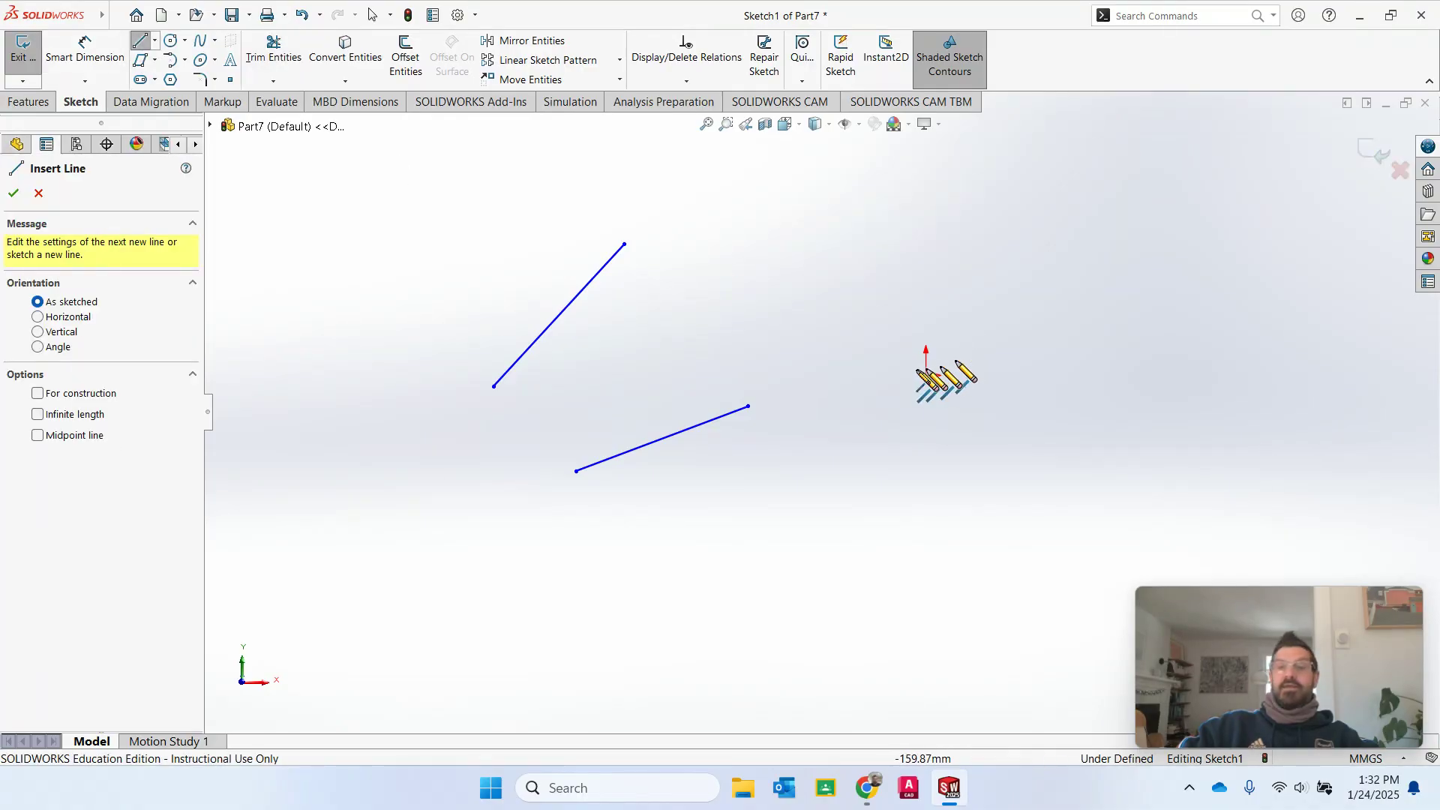
{"action": "left_click", "coordinate": [927, 374]}
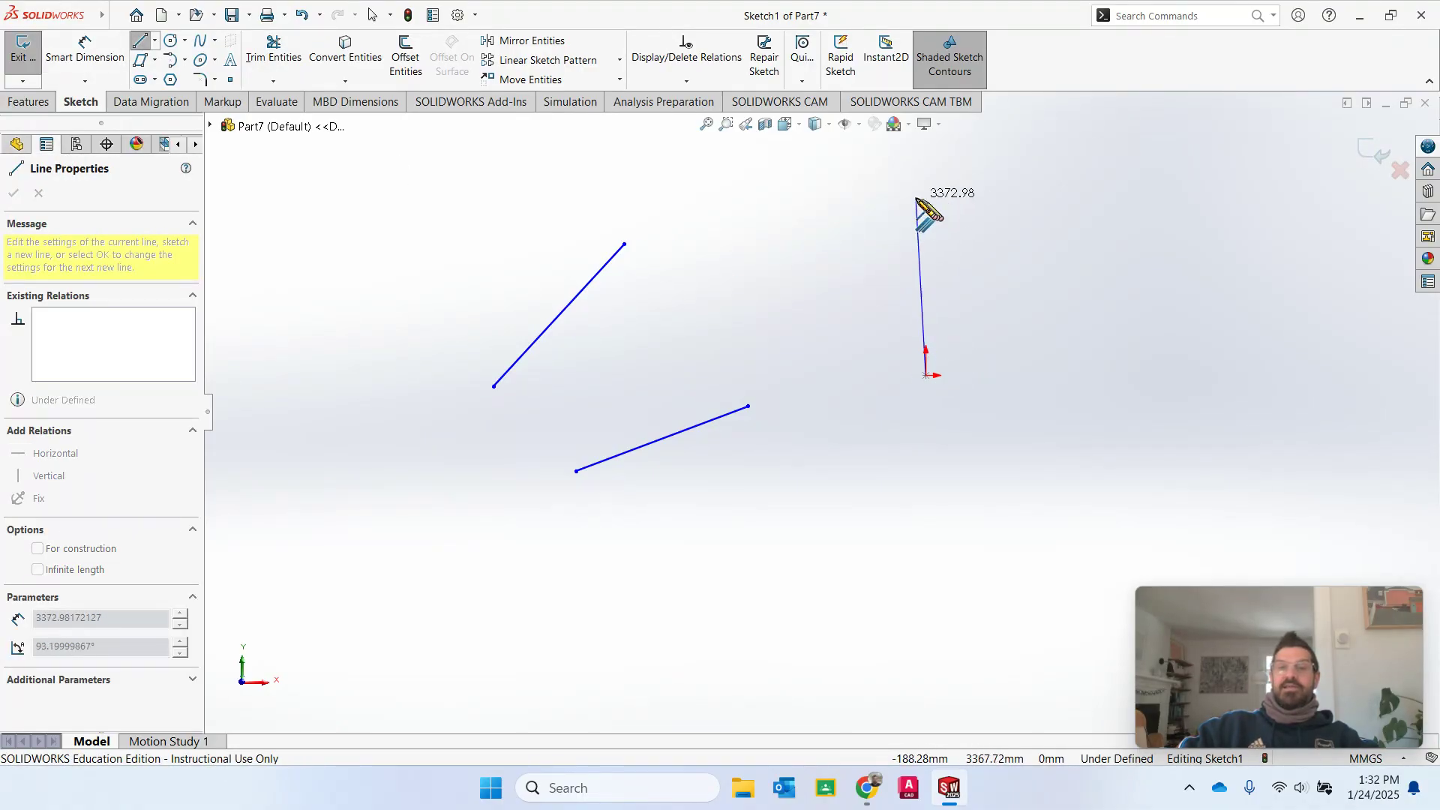
{"action": "left_click", "coordinate": [926, 198]}
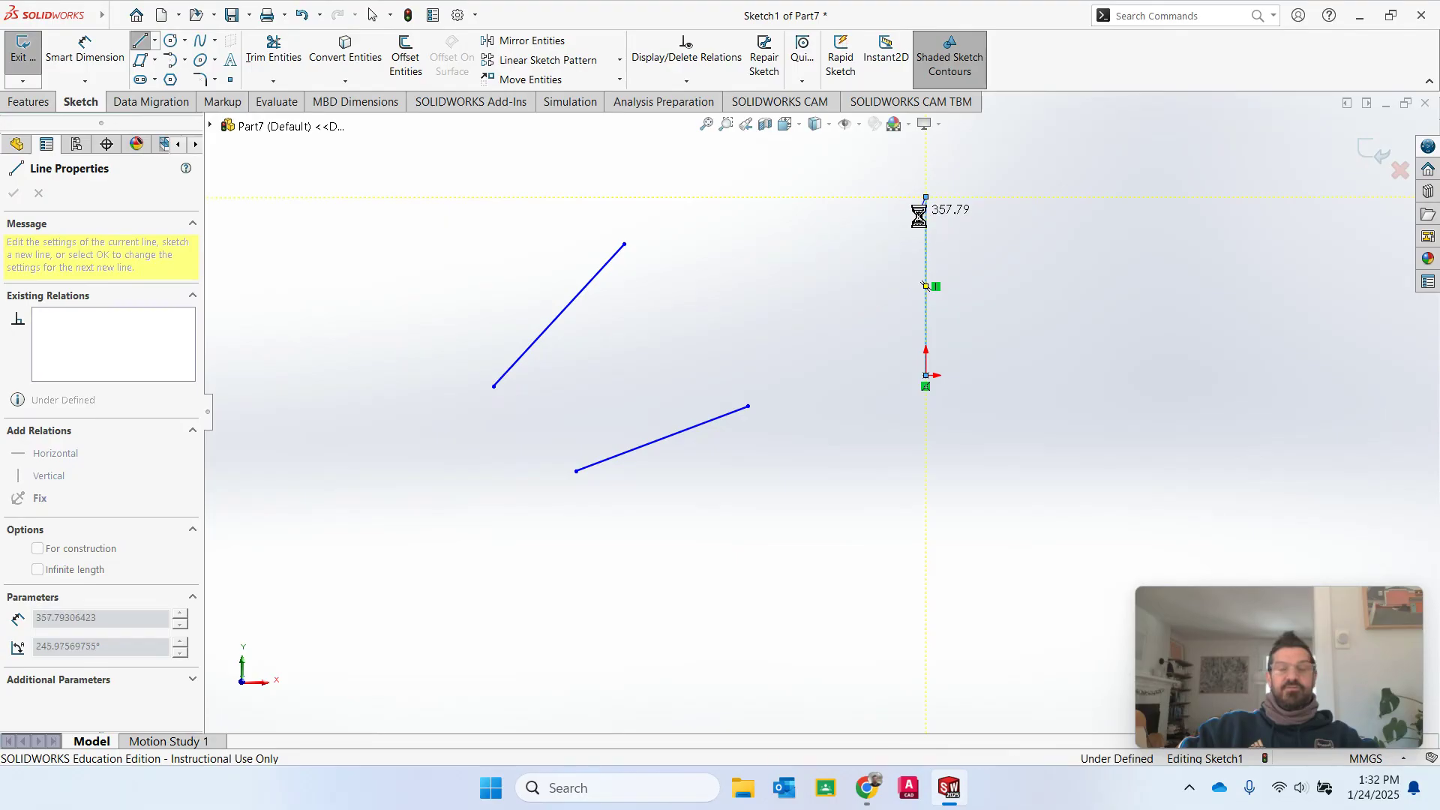
{"action": "key", "text": "Escape"}
{"action": "left_click", "coordinate": [927, 268]}
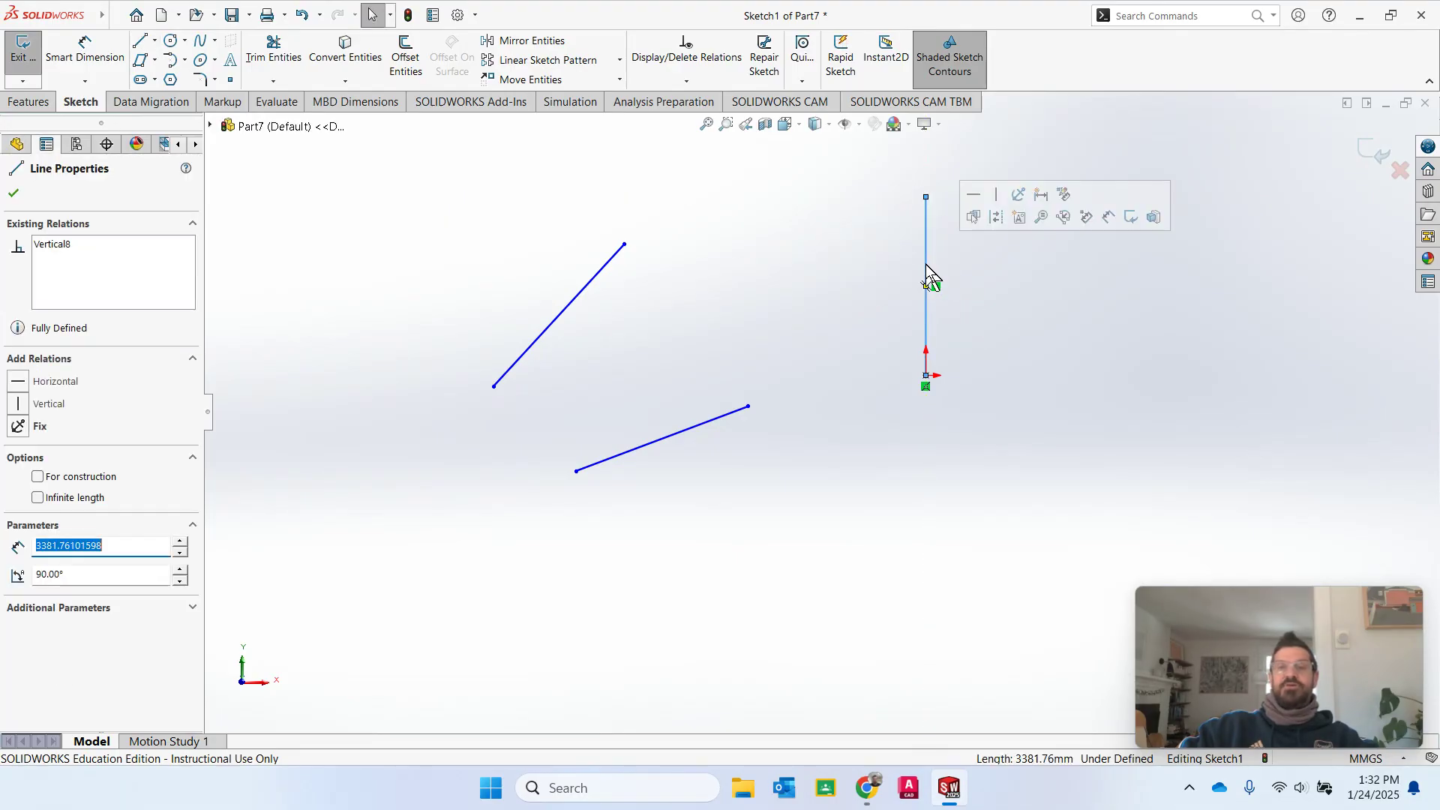
{"action": "left_click", "coordinate": [37, 477]}
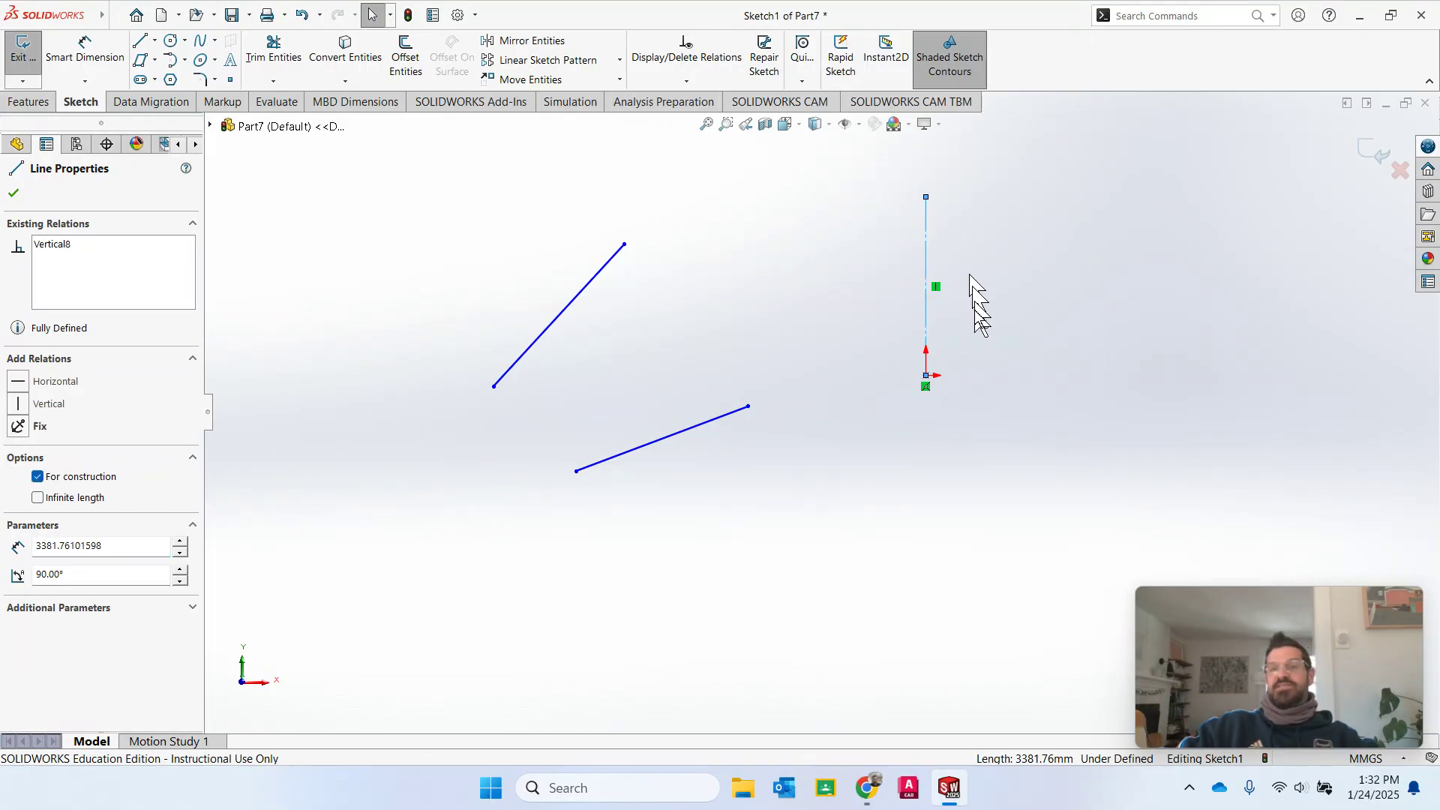
{"action": "left_click", "coordinate": [946, 360]}
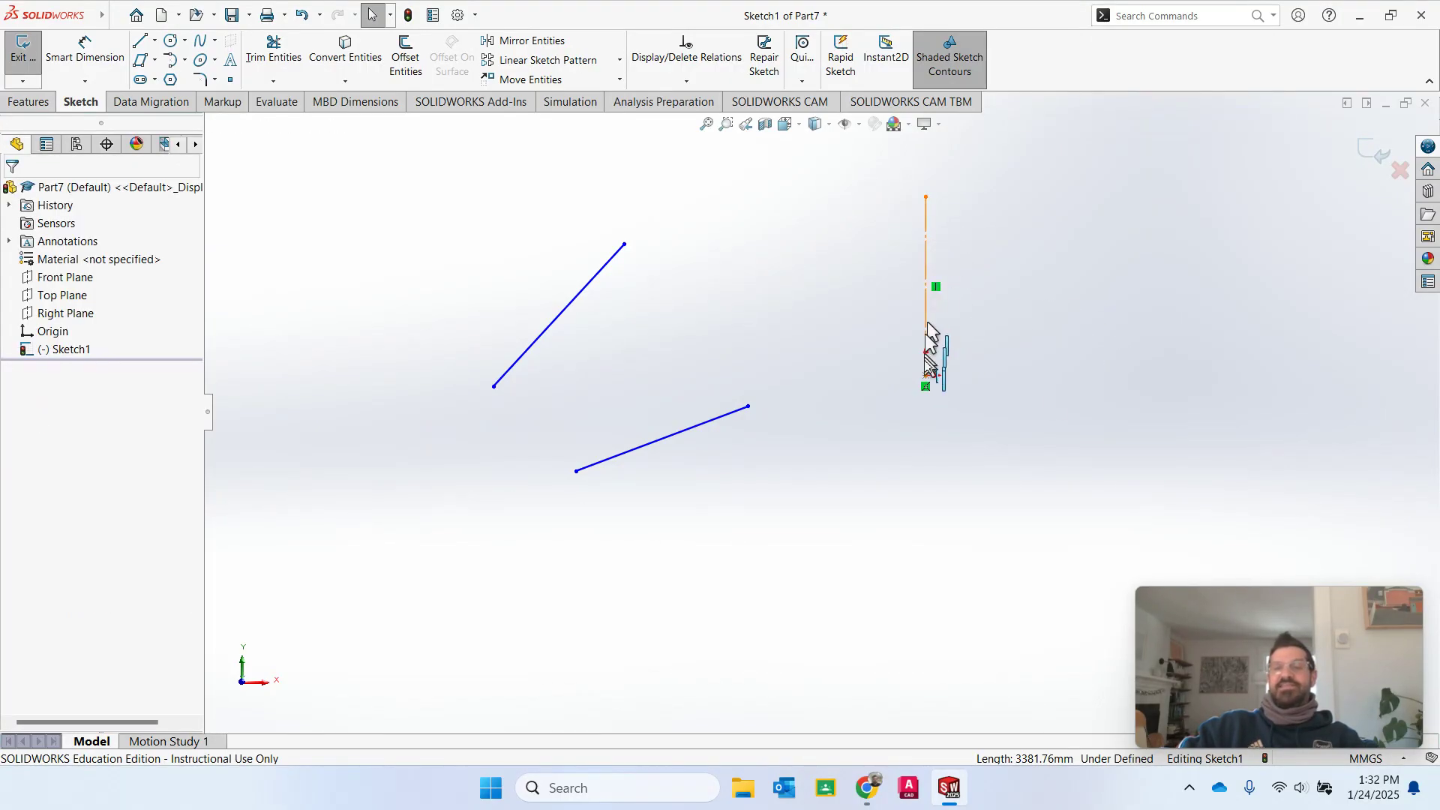
Step: Sketch a circle with a radius of about 986 mm left of the construction line, centred at about X -1680, Y 1891 mm
{"action": "left_click", "coordinate": [171, 40]}
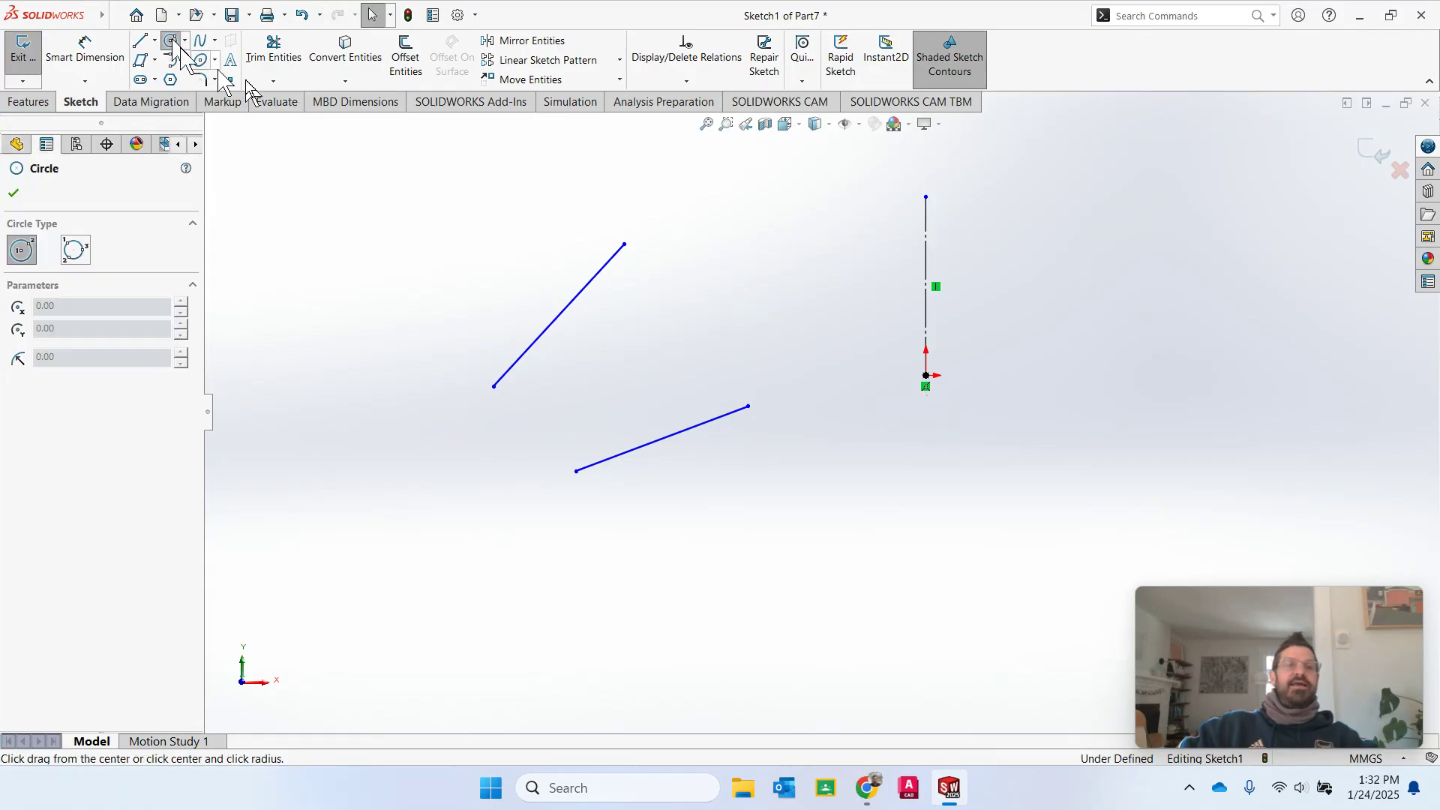
{"action": "left_click", "coordinate": [838, 276]}
{"action": "left_click", "coordinate": [873, 315]}
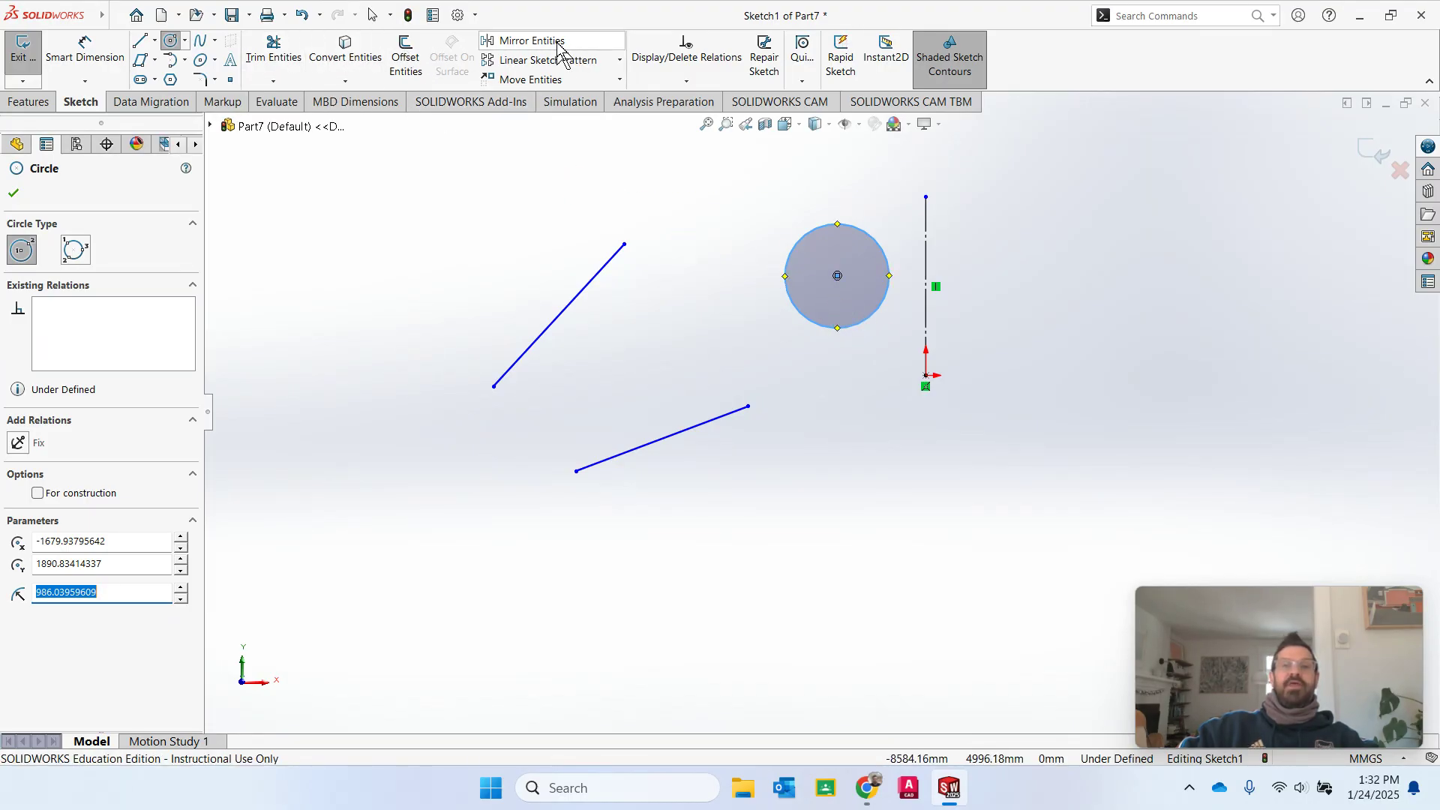
{"action": "left_click", "coordinate": [13, 195]}
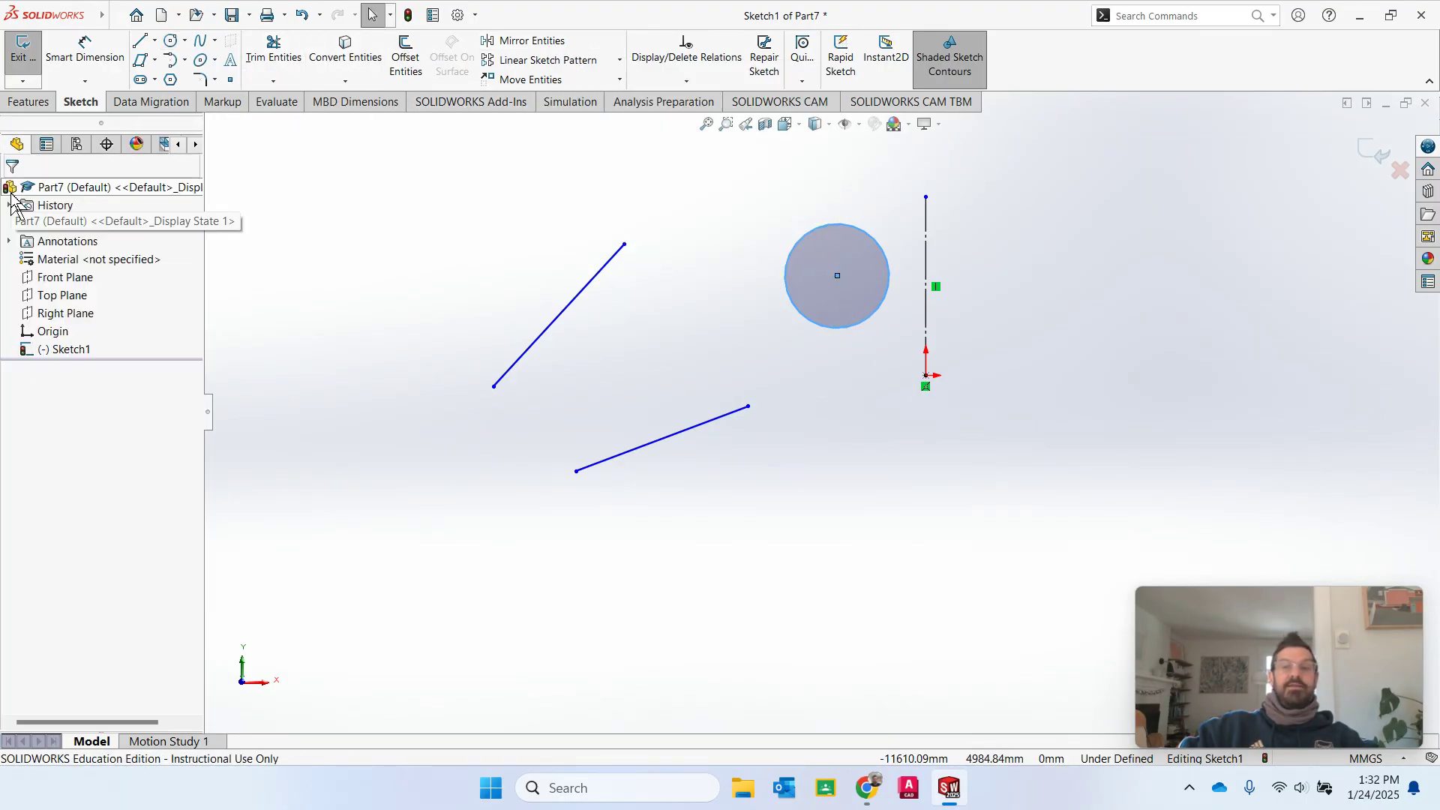
Step: Mirror the circle as a copy about the vertical construction line, reselecting the circle as the entity to mirror
{"action": "left_click", "coordinate": [513, 43]}
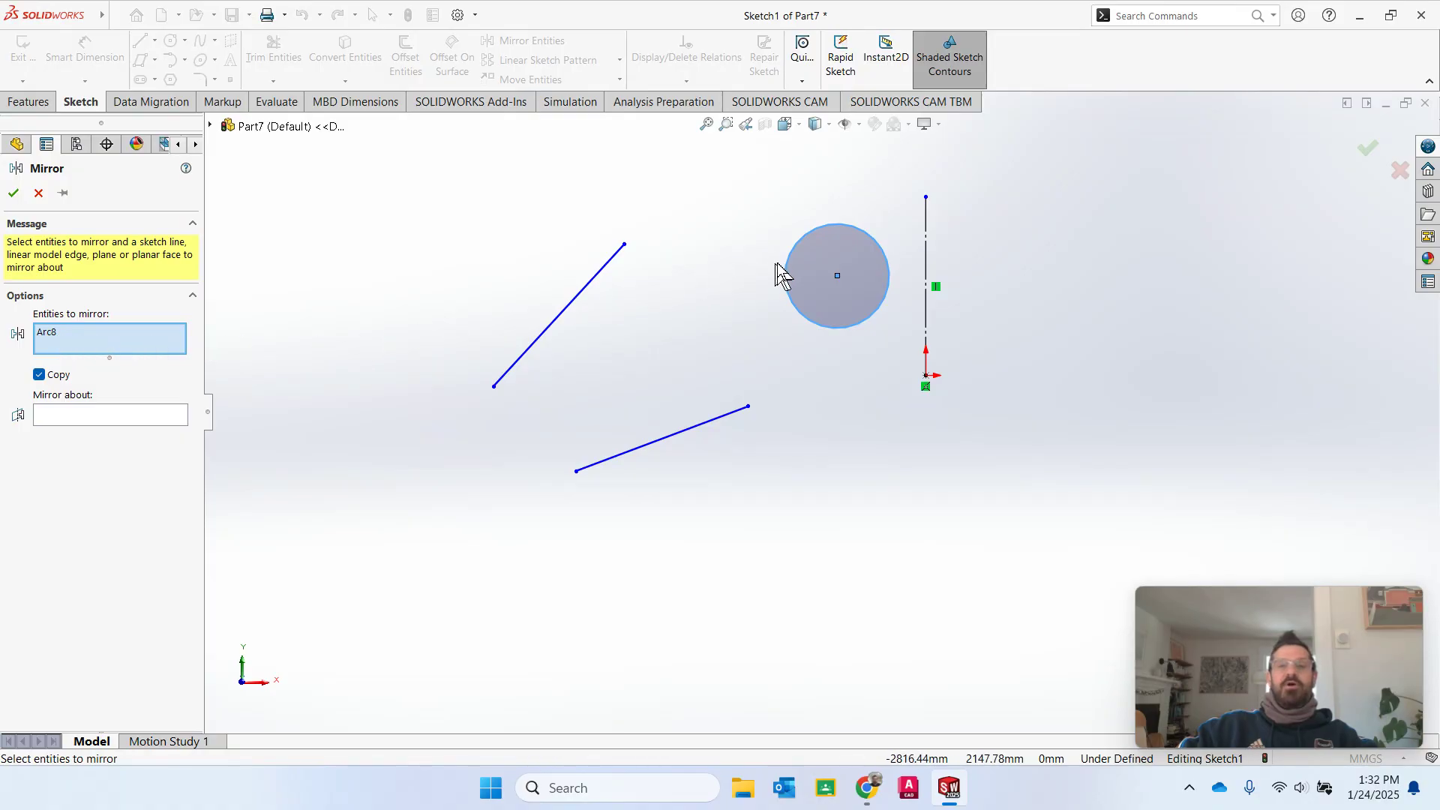
{"action": "left_click", "coordinate": [78, 336]}
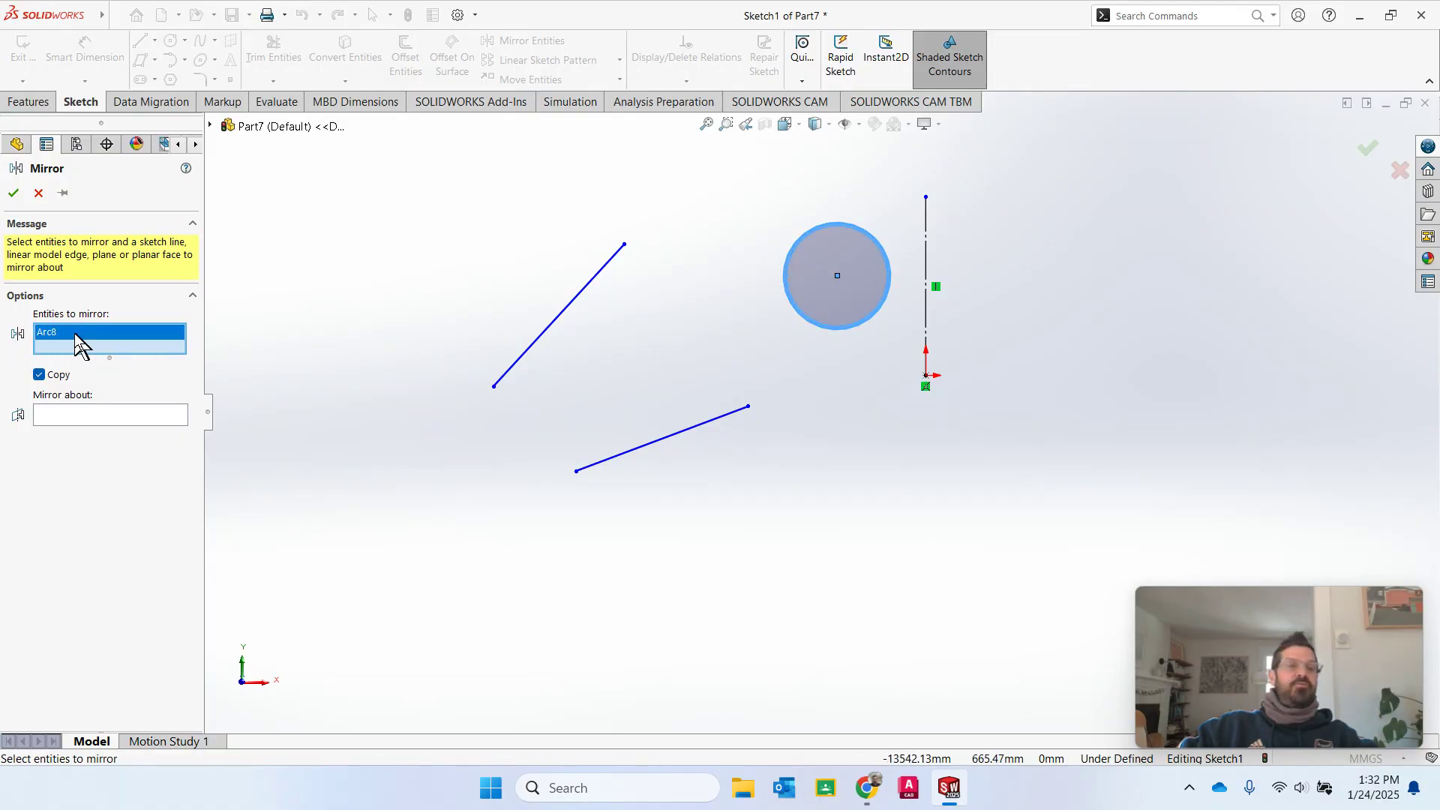
{"action": "right_click", "coordinate": [78, 336]}
{"action": "left_click", "coordinate": [168, 361]}
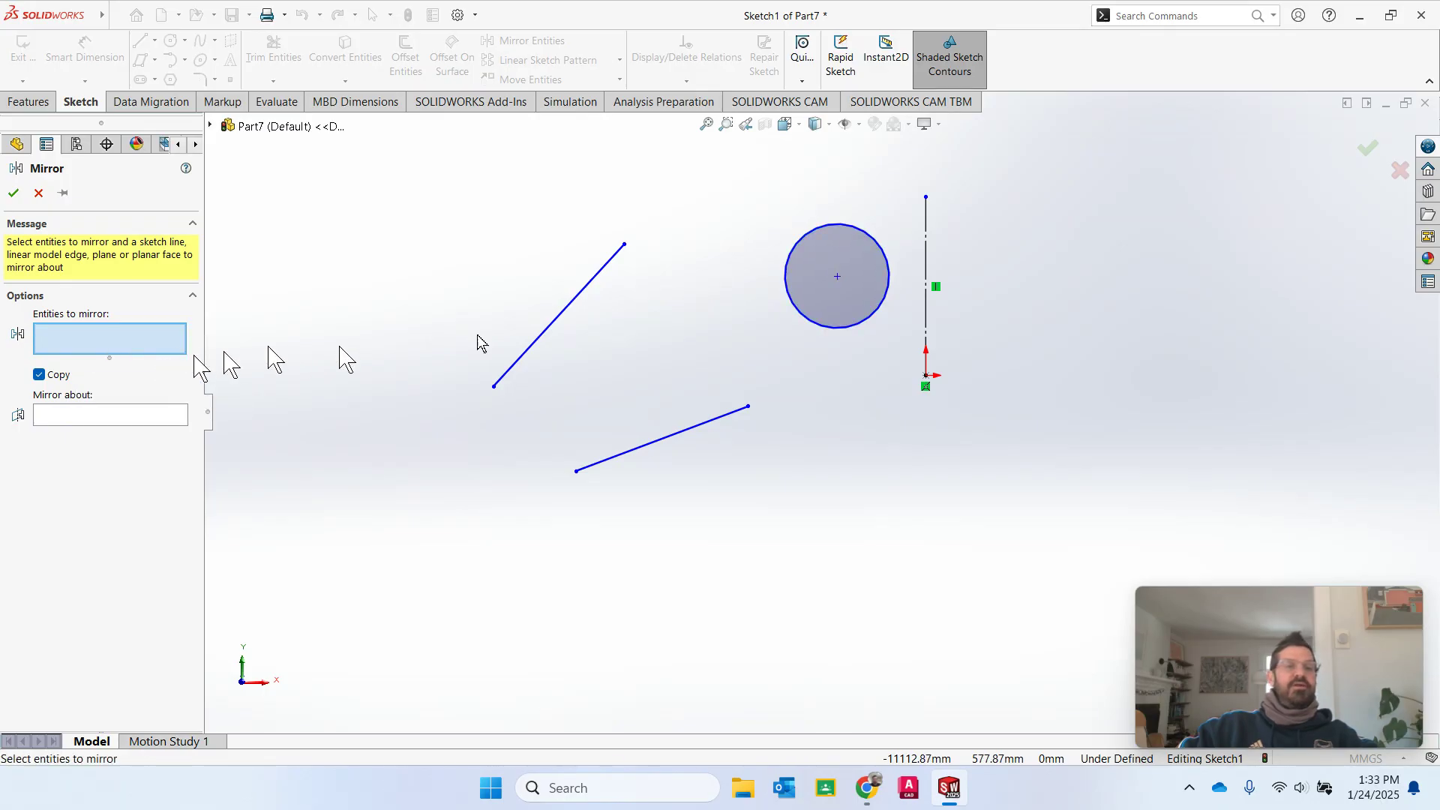
{"action": "left_click", "coordinate": [787, 276]}
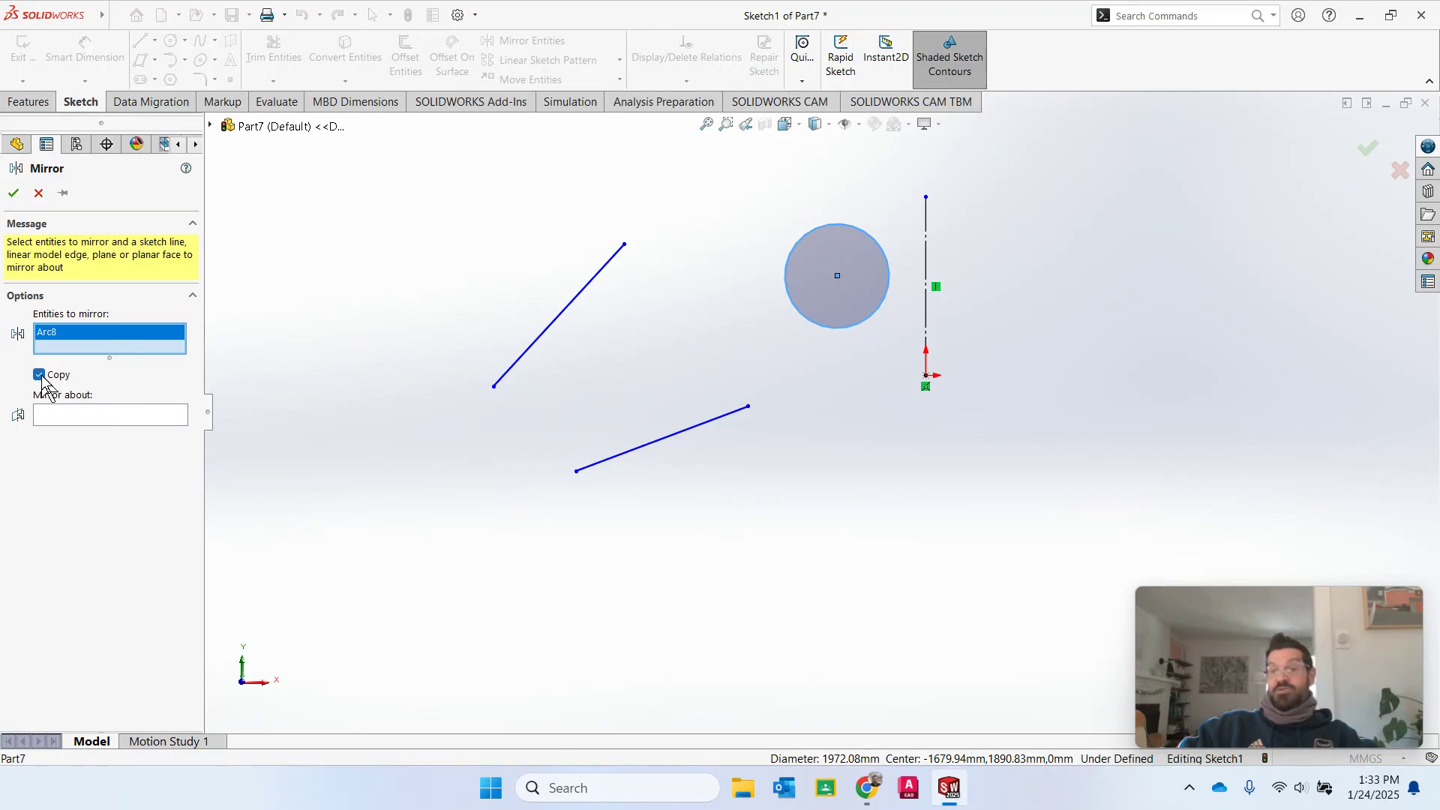
{"action": "left_click", "coordinate": [51, 417]}
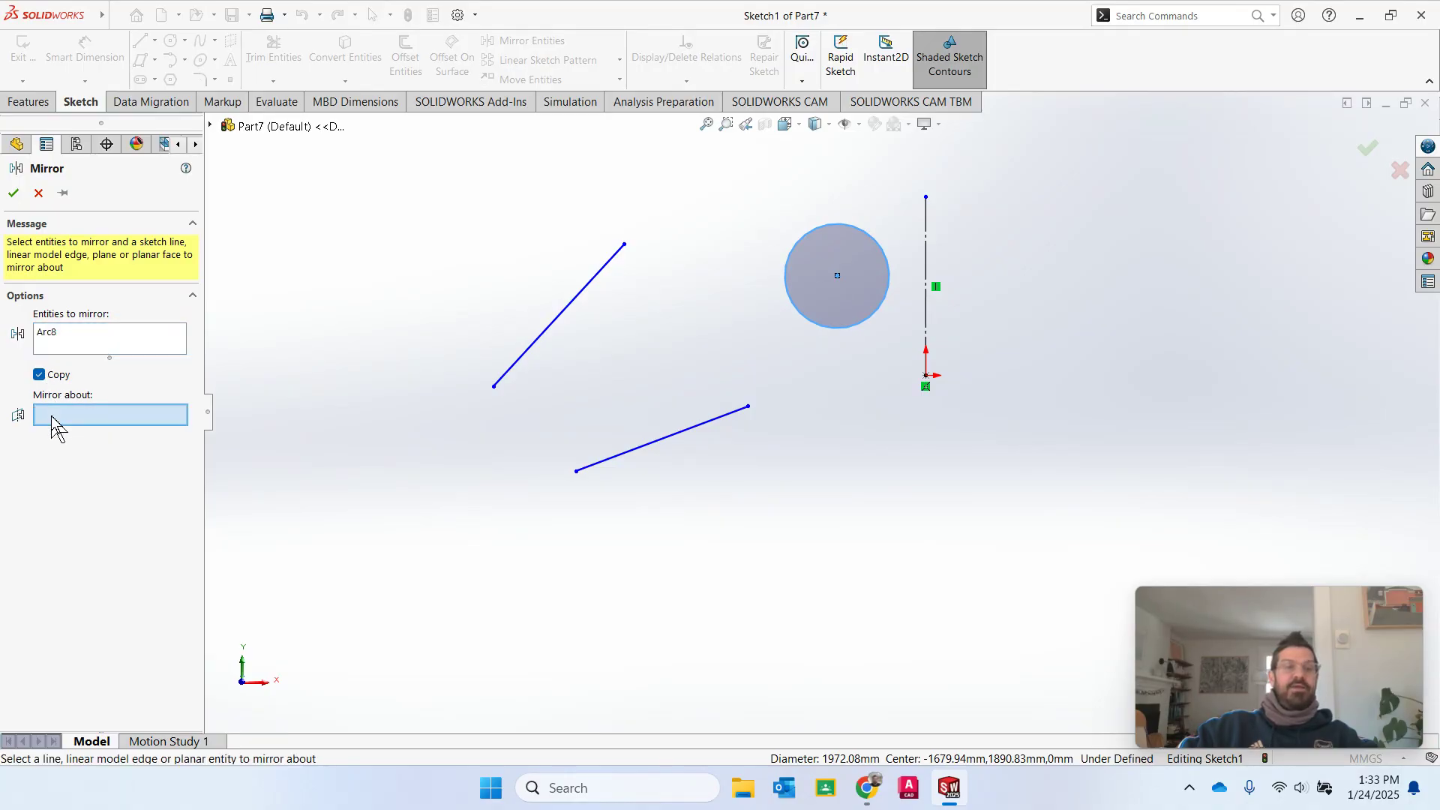
{"action": "left_click", "coordinate": [926, 264]}
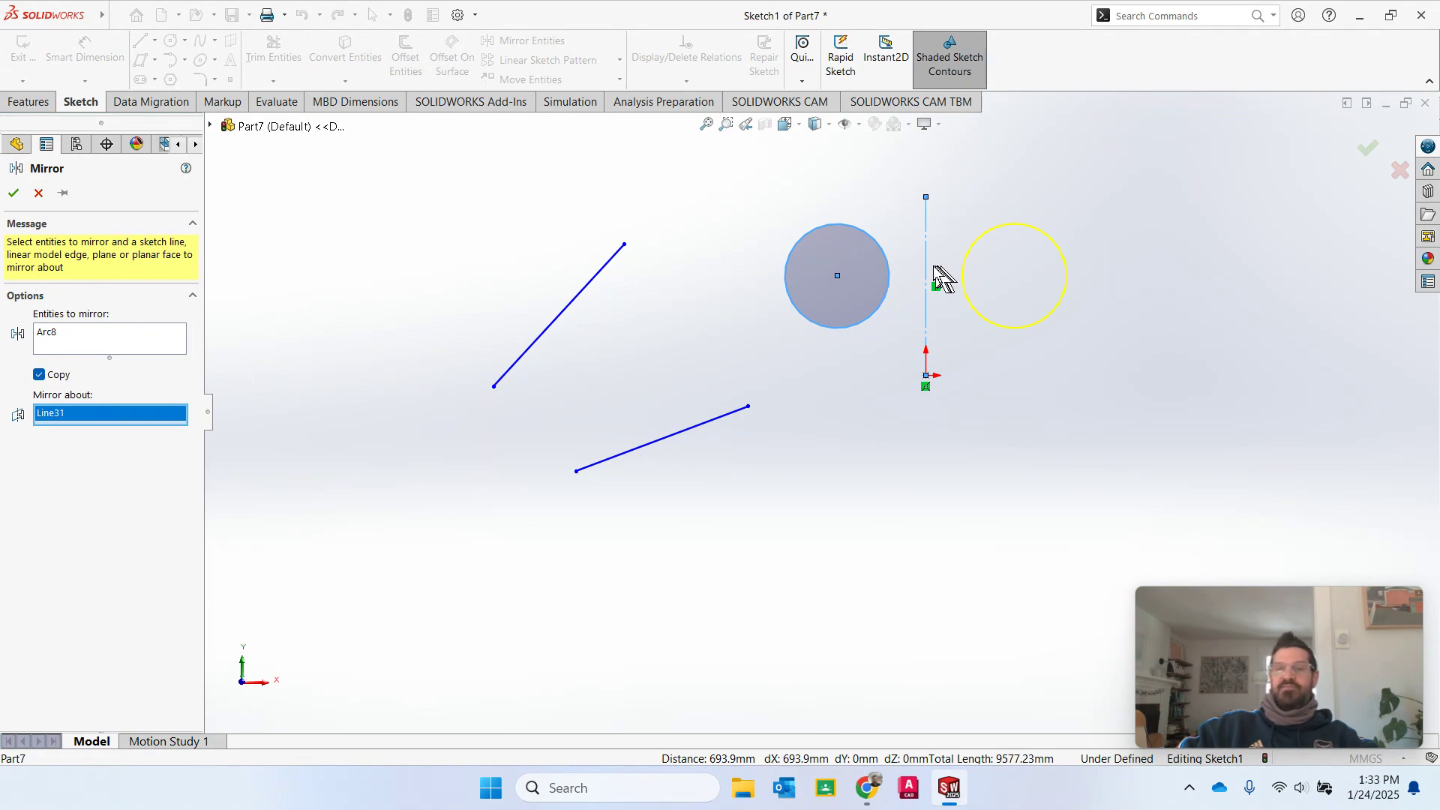
{"action": "left_click", "coordinate": [11, 195]}
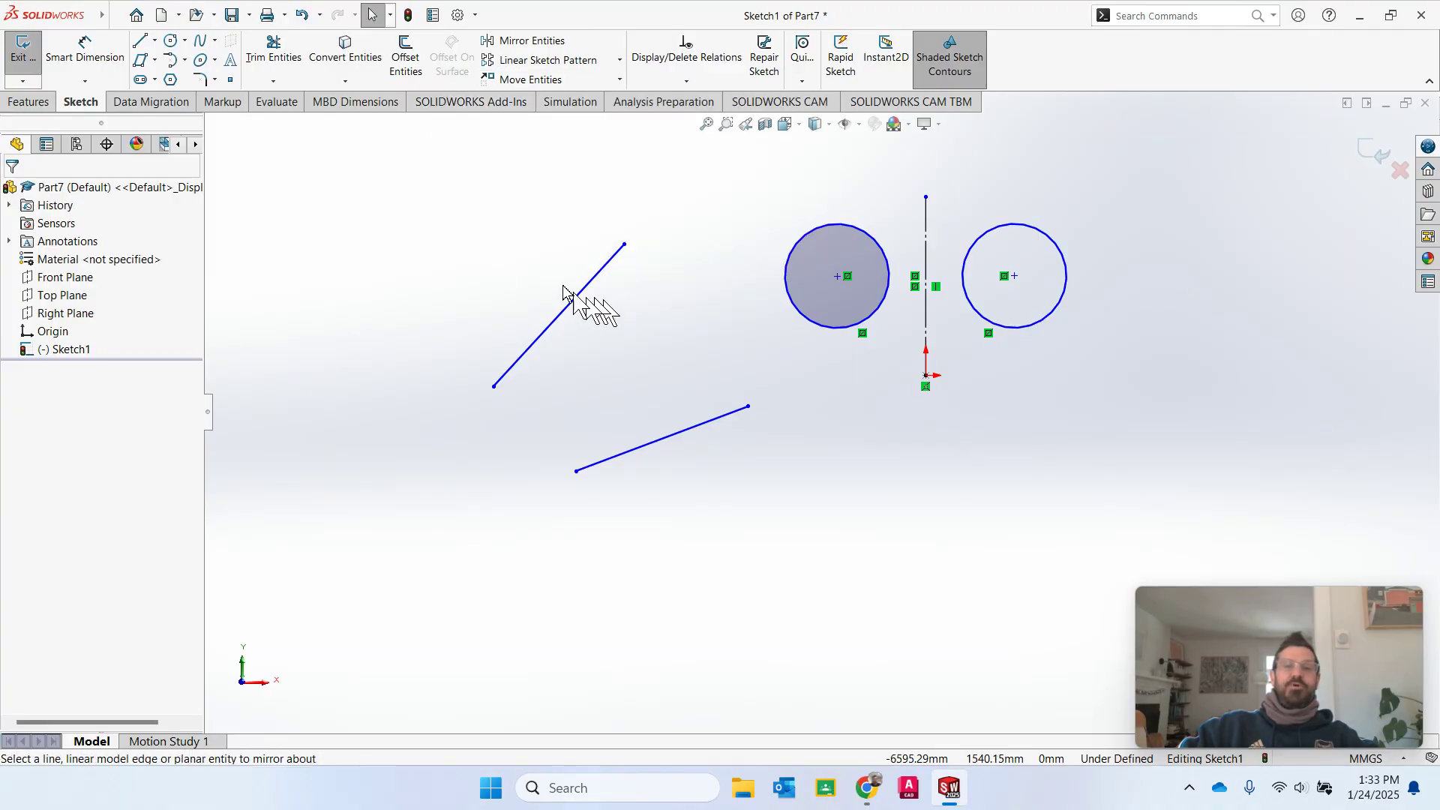
Step: Offset the upper slanted line by 150 mm bi-directionally, adding dimensions to the offset copies
{"action": "left_click", "coordinate": [405, 56]}
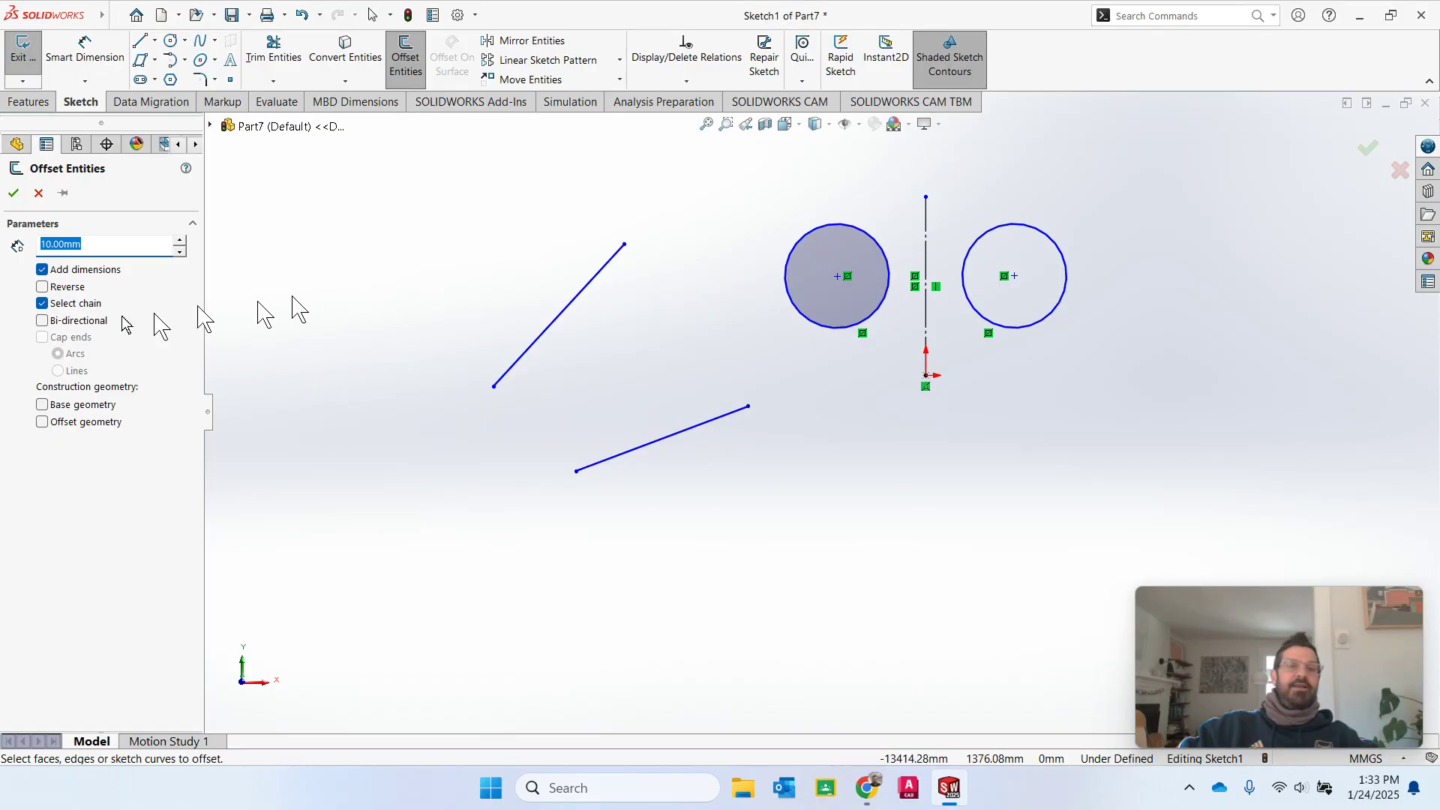
{"action": "left_click", "coordinate": [180, 241]}
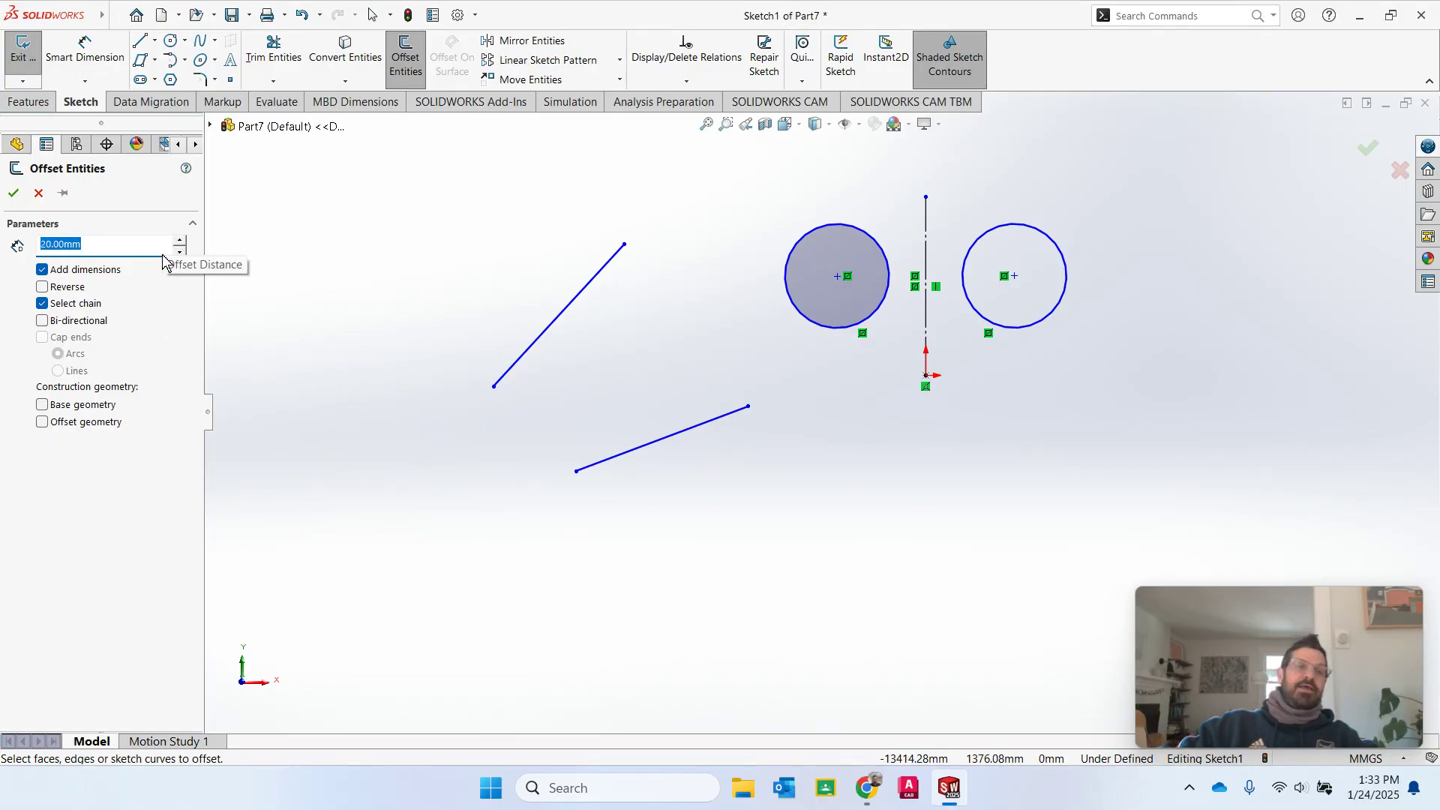
{"action": "left_click", "coordinate": [564, 310]}
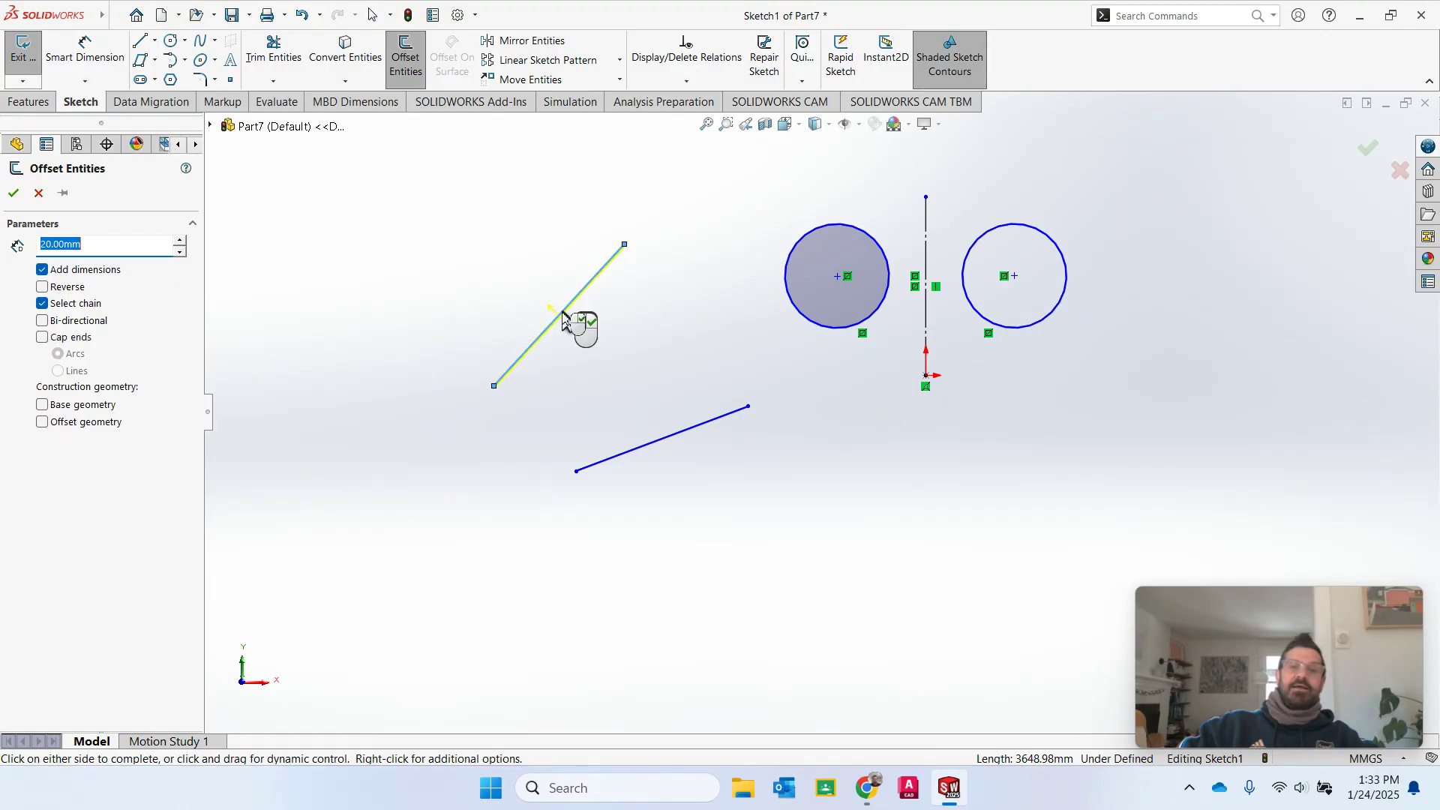
{"action": "scroll", "coordinate": [533, 337], "scroll_direction": "up", "scroll_amount": 4}
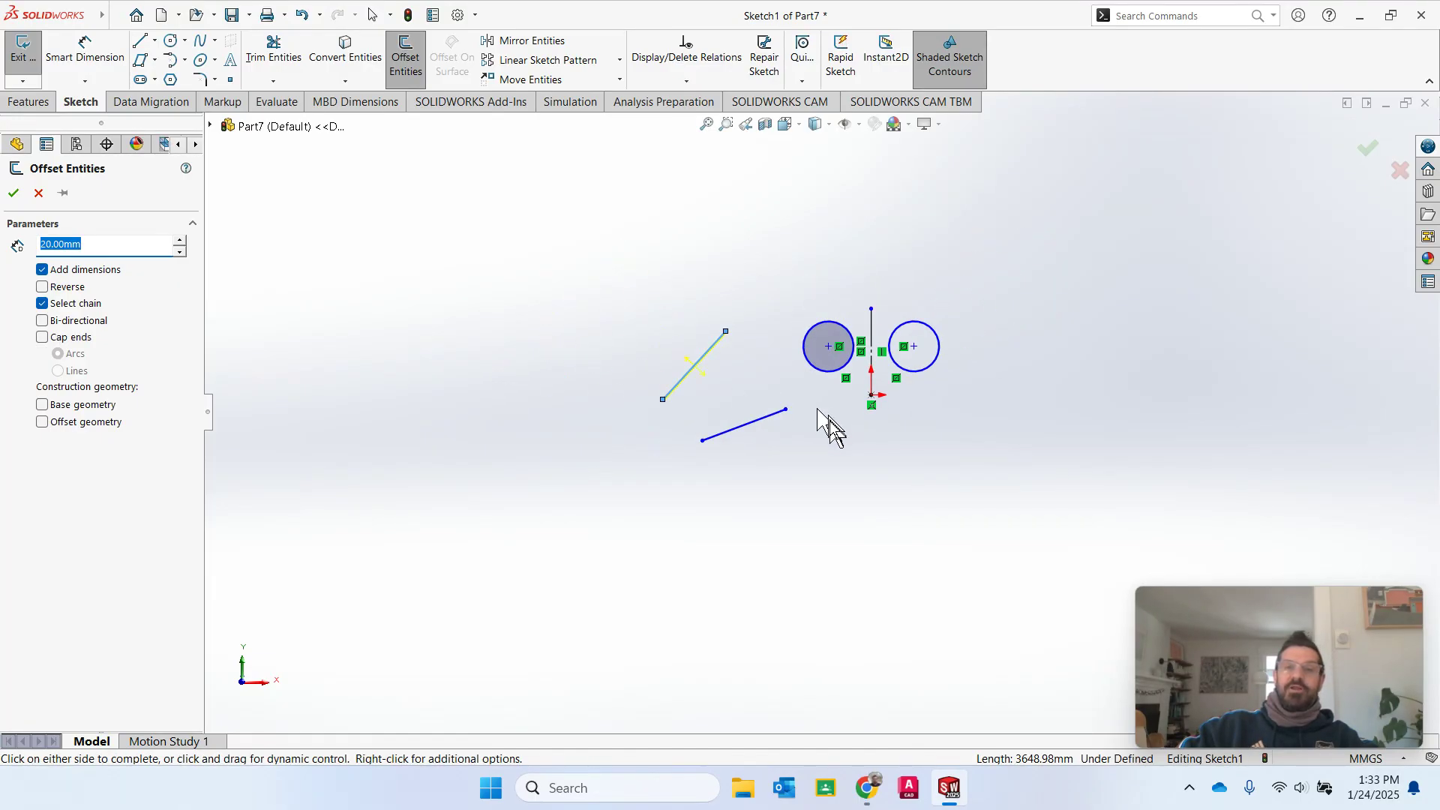
{"action": "scroll", "coordinate": [818, 408], "scroll_direction": "down", "scroll_amount": 4}
{"action": "scroll", "coordinate": [570, 255], "scroll_direction": "down", "scroll_amount": 4}
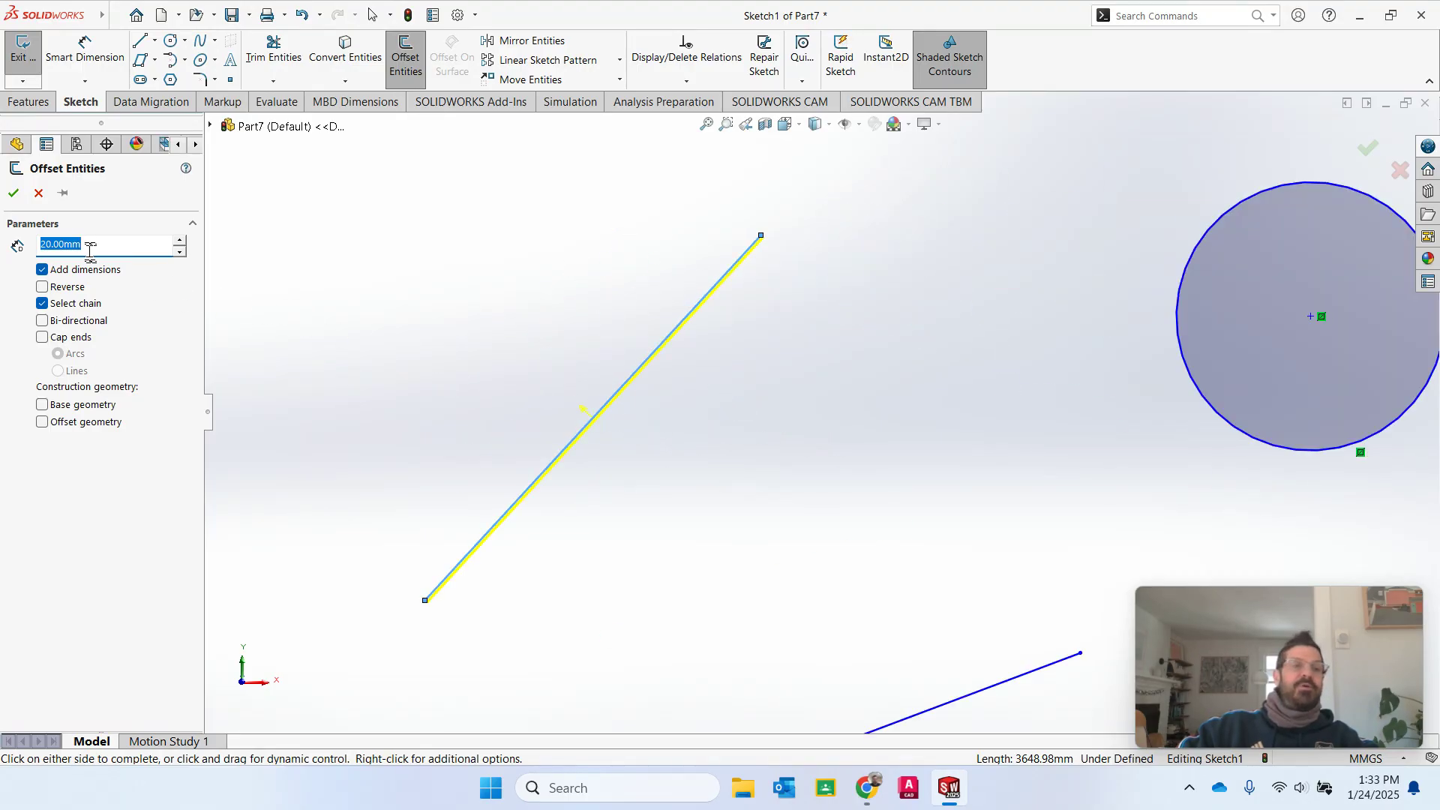
{"action": "type", "text": "150"}
{"action": "key", "text": "Return"}
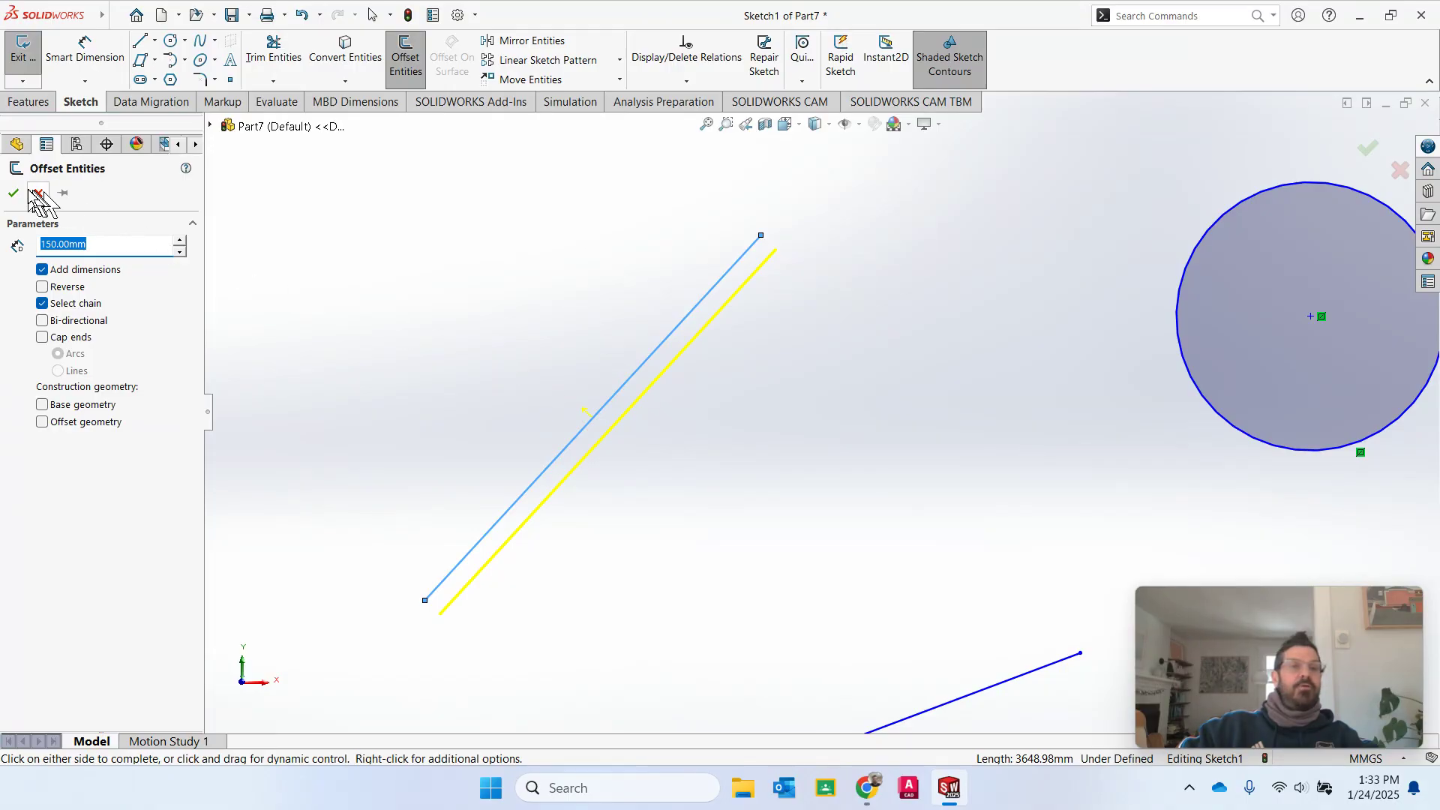
{"action": "left_click", "coordinate": [42, 321]}
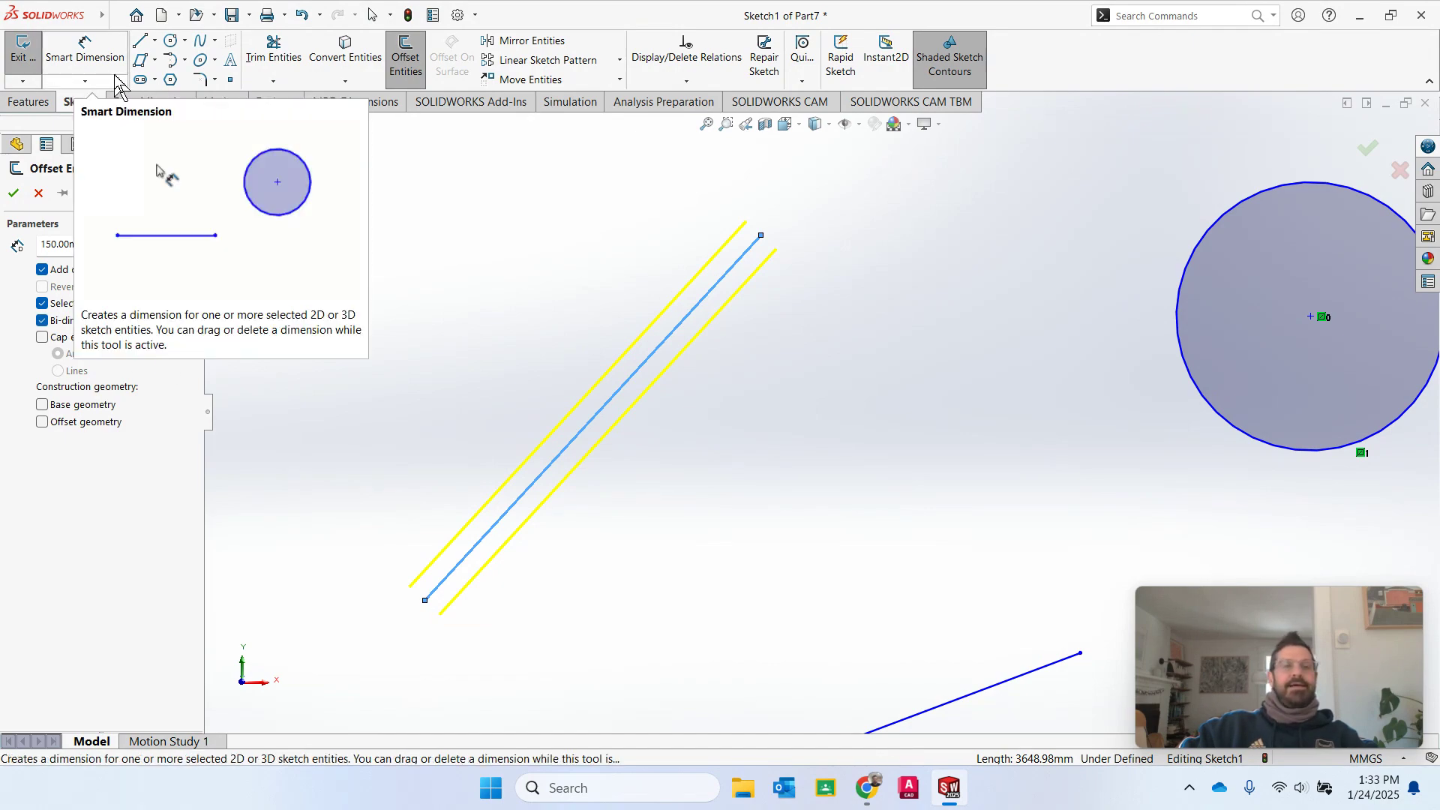
{"action": "left_click", "coordinate": [14, 195]}
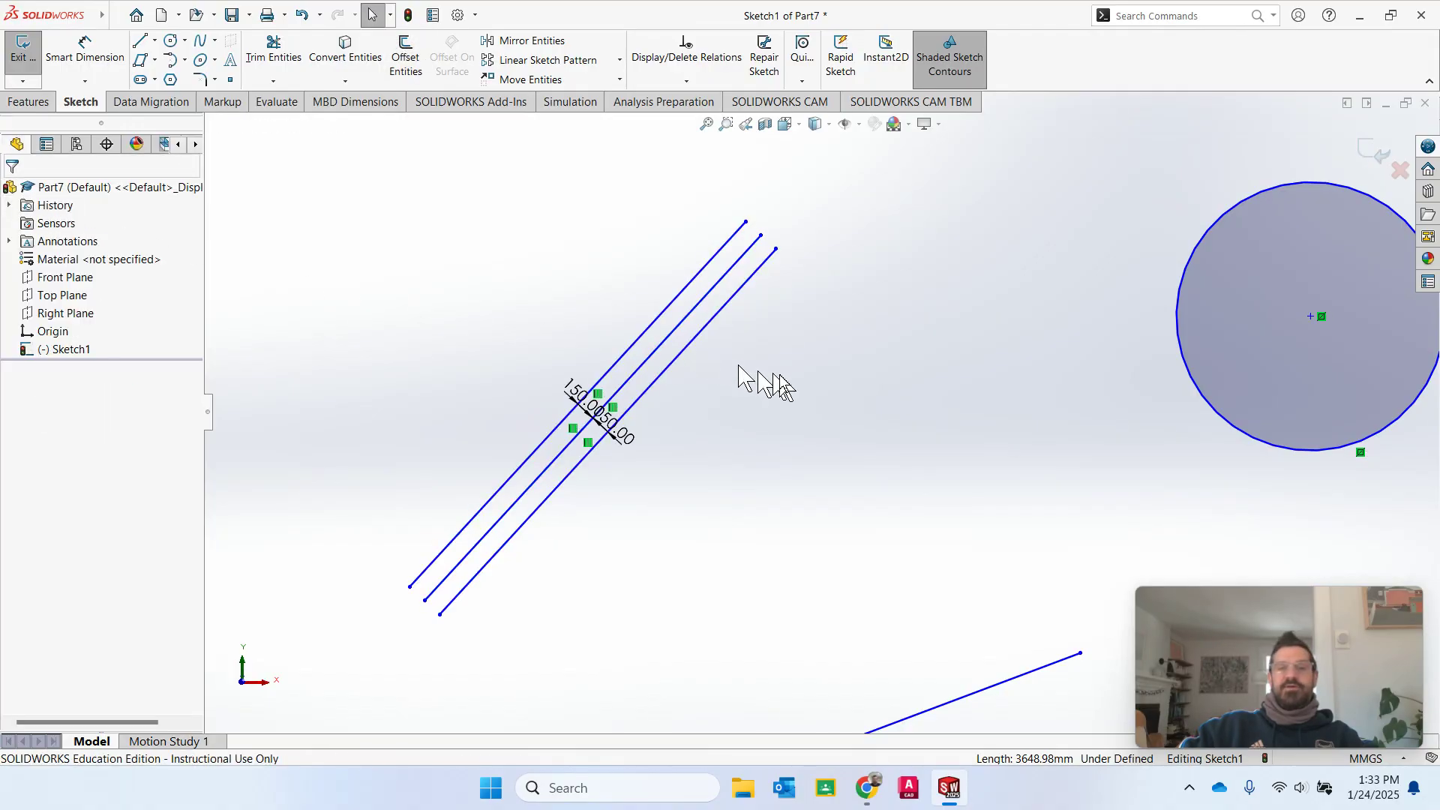
Step: Start a rectangle sketch using the Center Rectangle type
{"action": "scroll", "coordinate": [772, 386], "scroll_direction": "up", "scroll_amount": 3}
{"action": "scroll", "coordinate": [821, 405], "scroll_direction": "up", "scroll_amount": 2}
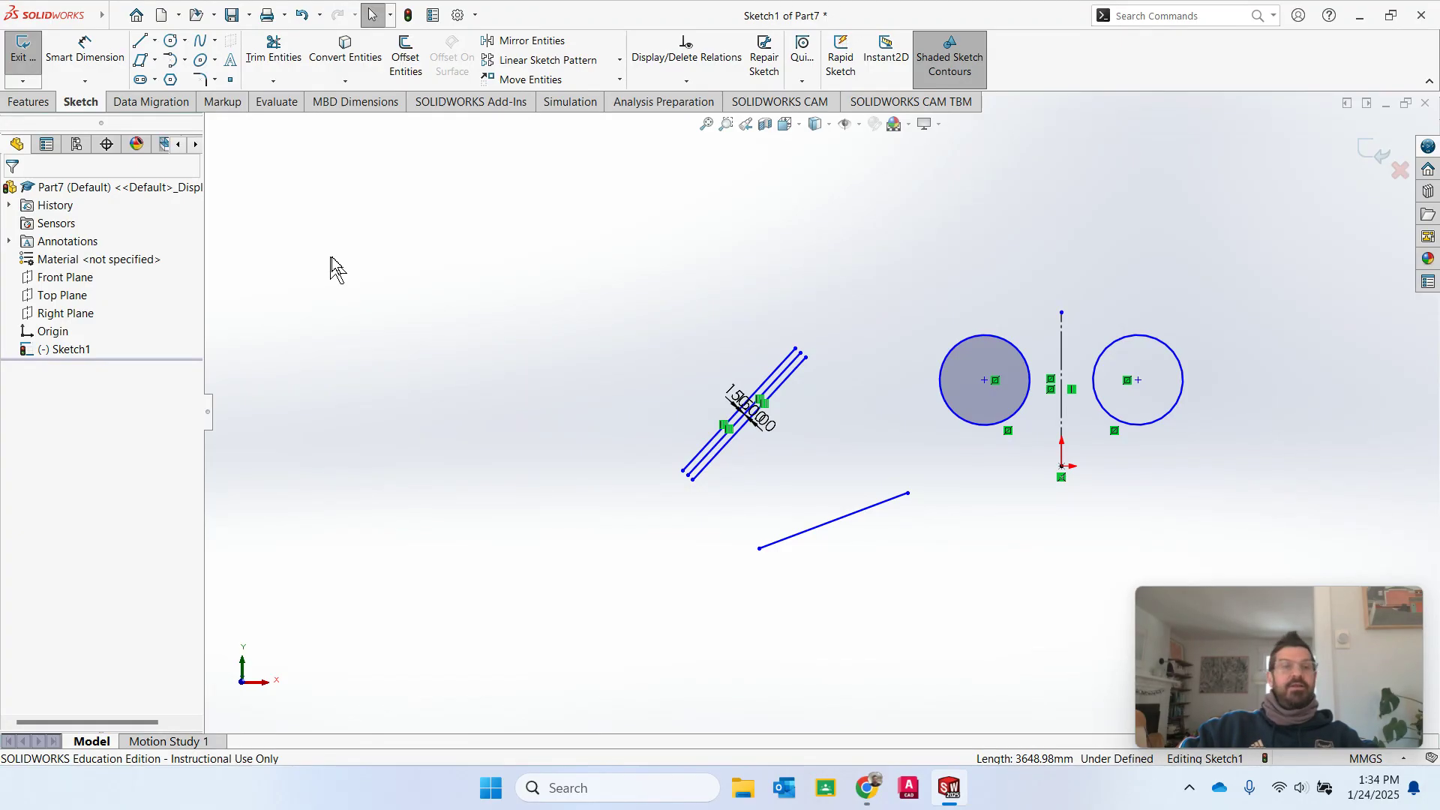
{"action": "left_click", "coordinate": [157, 61]}
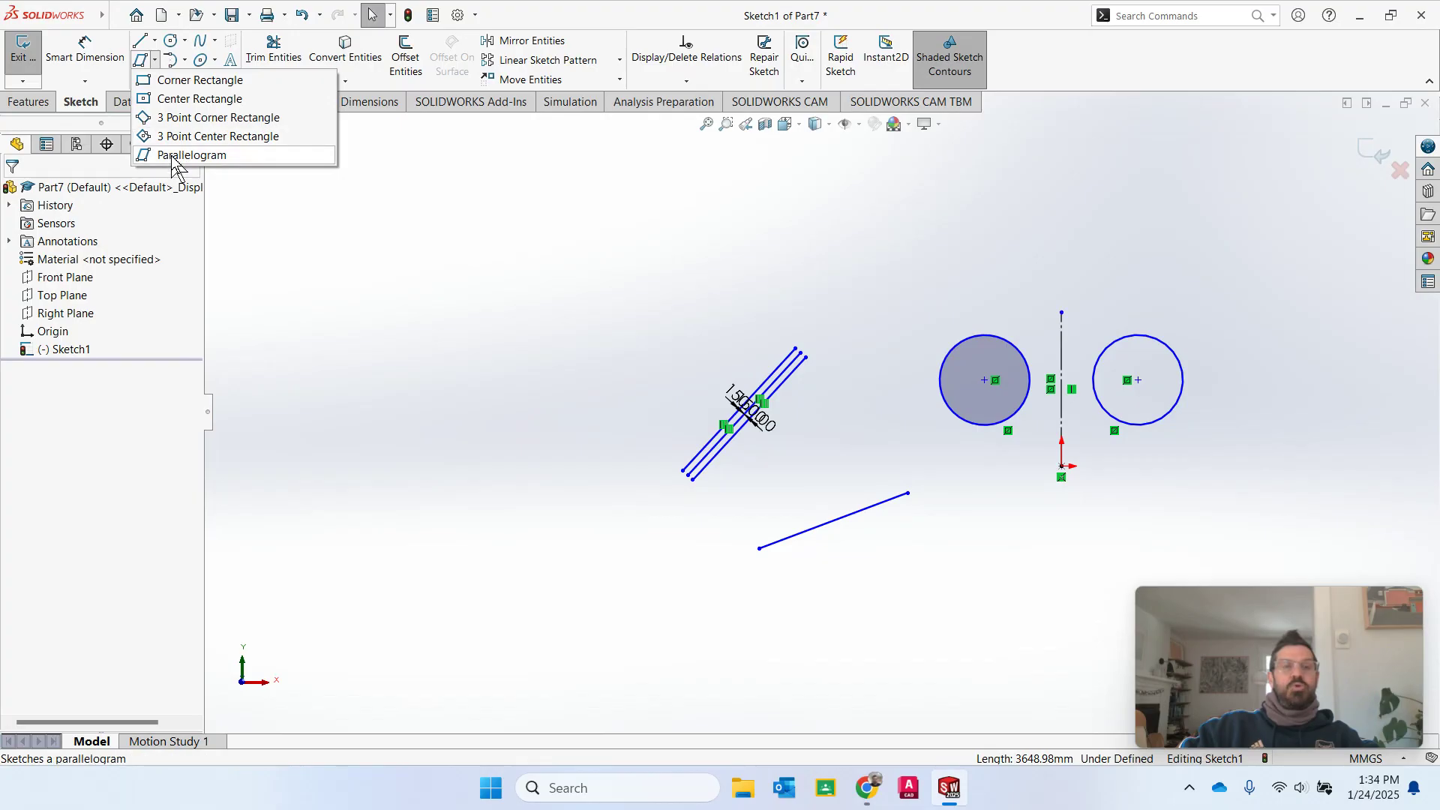
{"action": "left_click", "coordinate": [184, 100]}
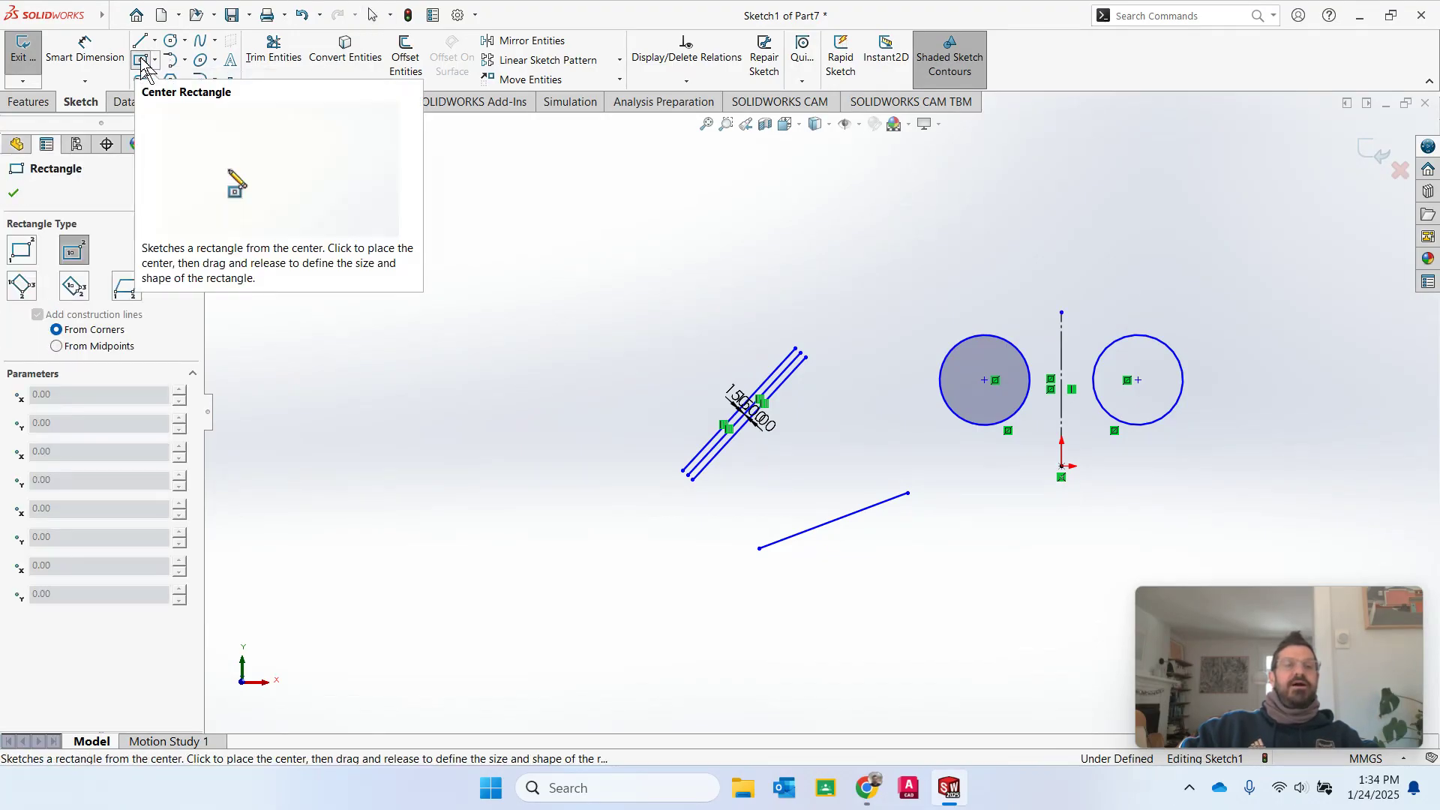